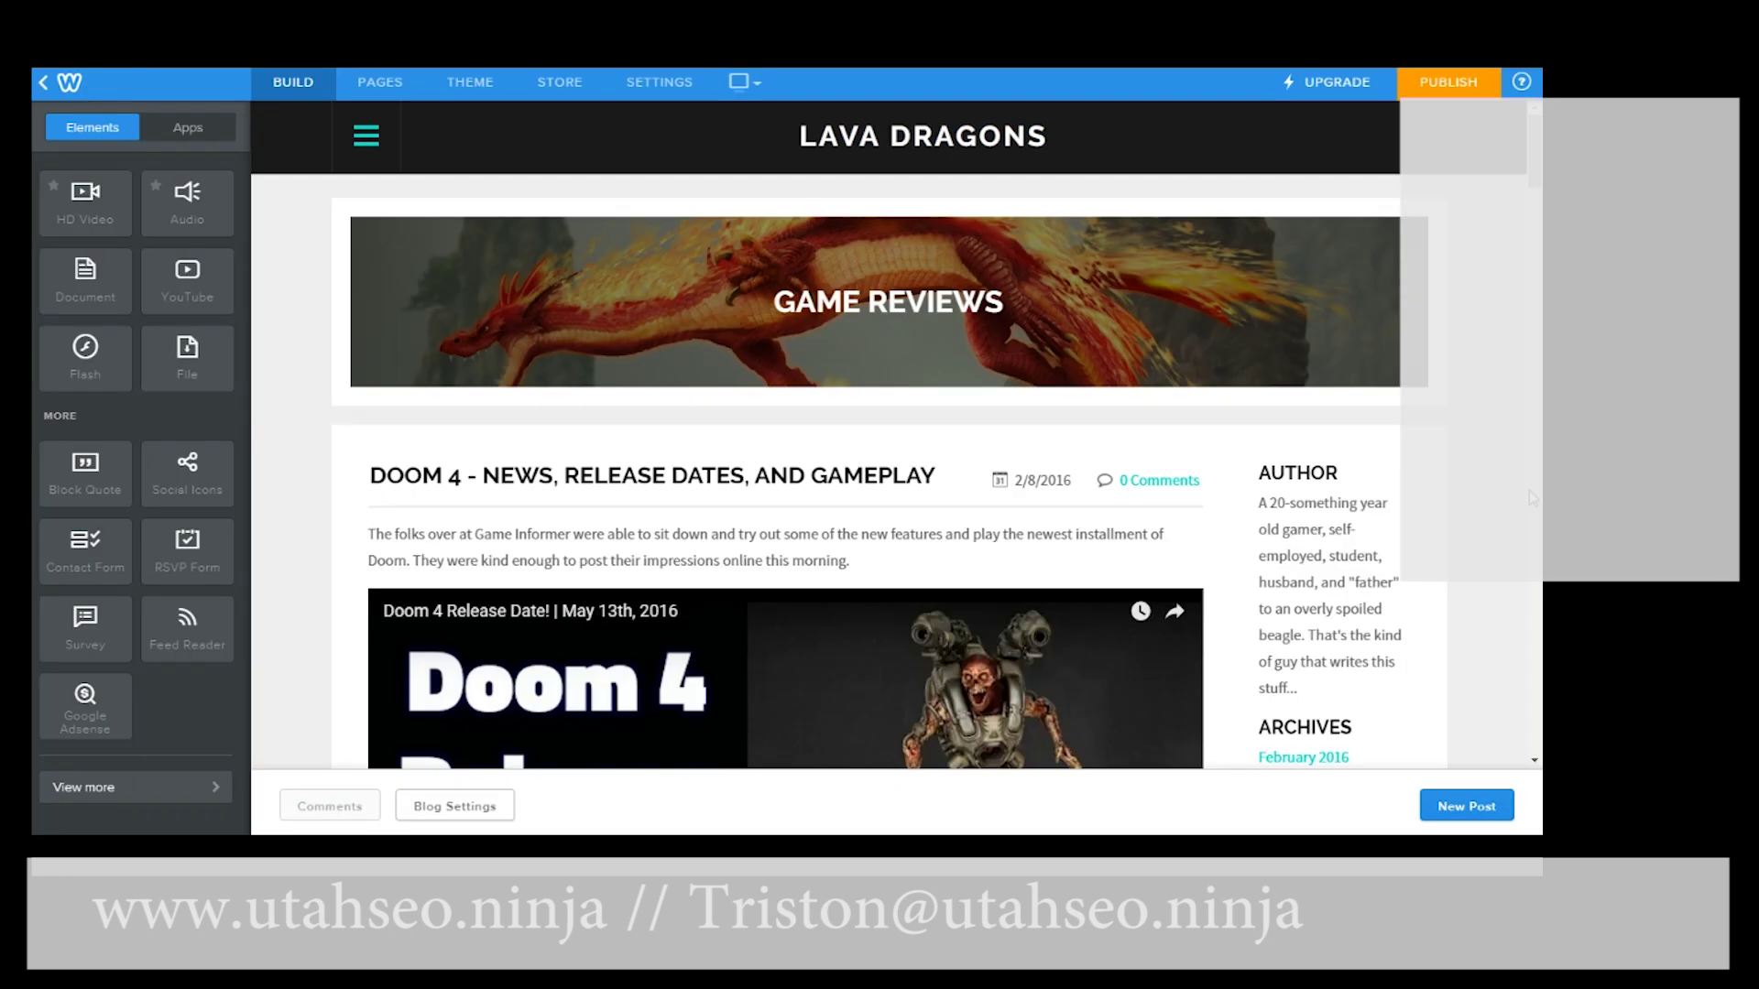
- Open the SEO settings of the Lava Dragons site
scroll(137, 362, up, 10)
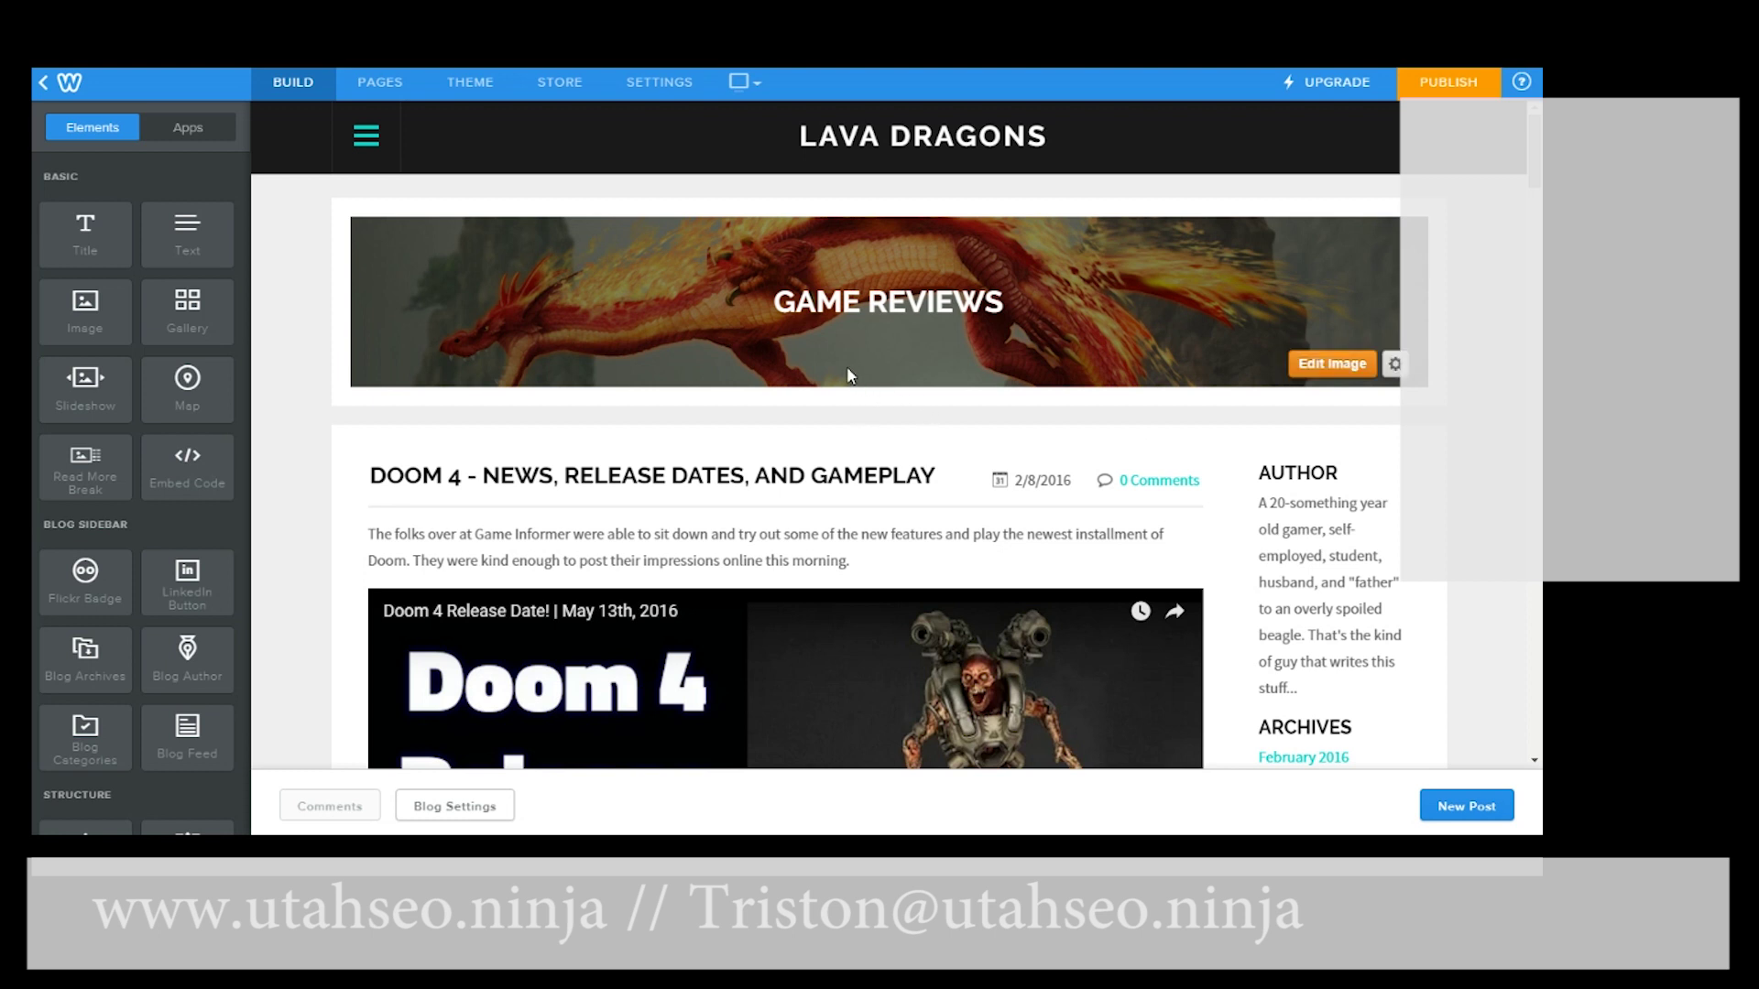
click(660, 88)
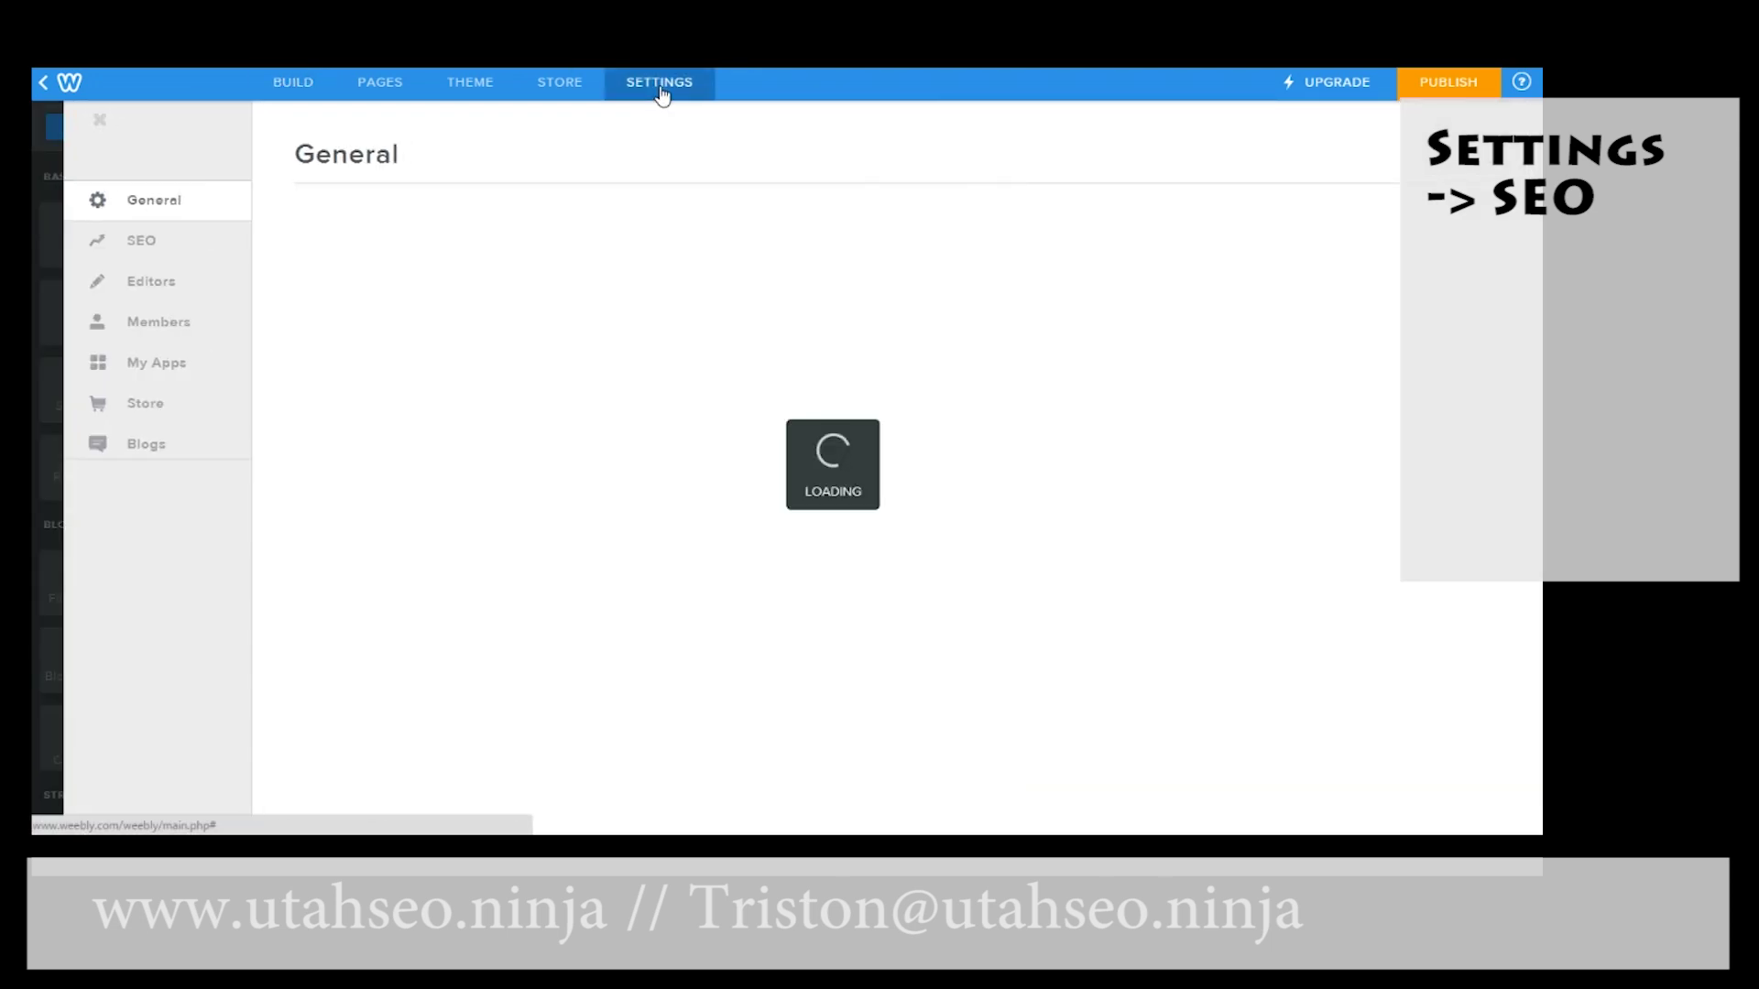
click(145, 243)
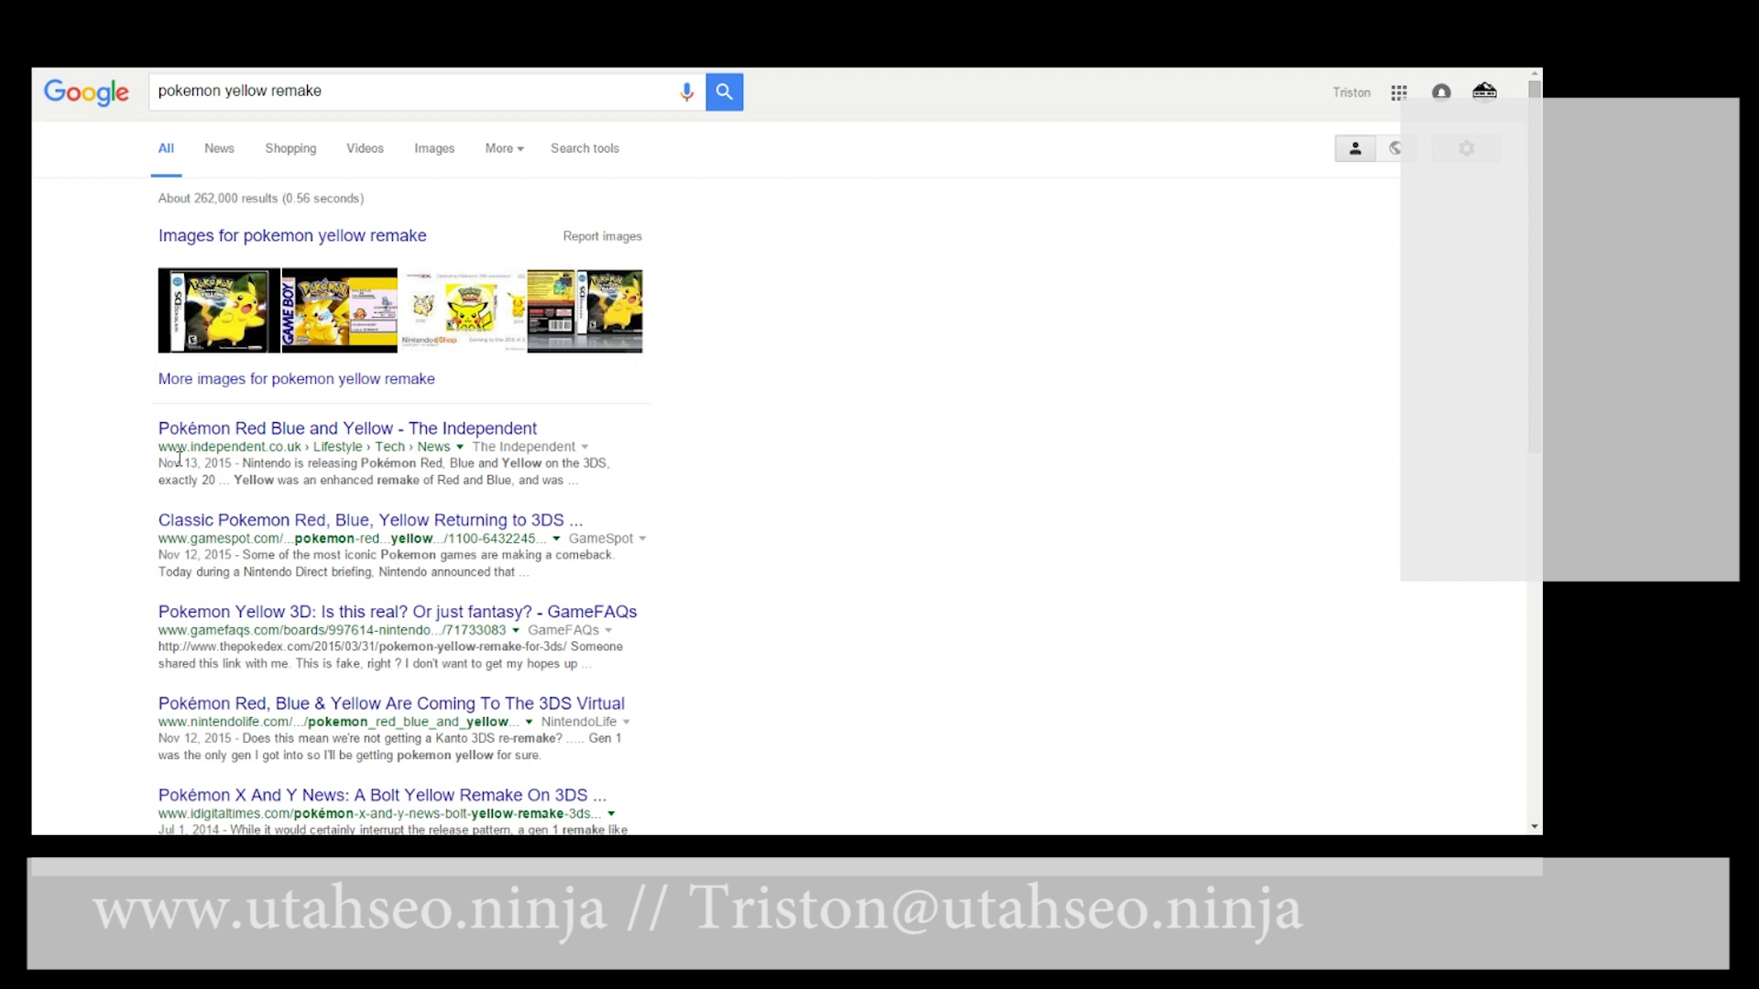
- Switch to the Google results for "pokemon yellow remake" and examine the description snippets of the first two results
drag(158, 463, 586, 482)
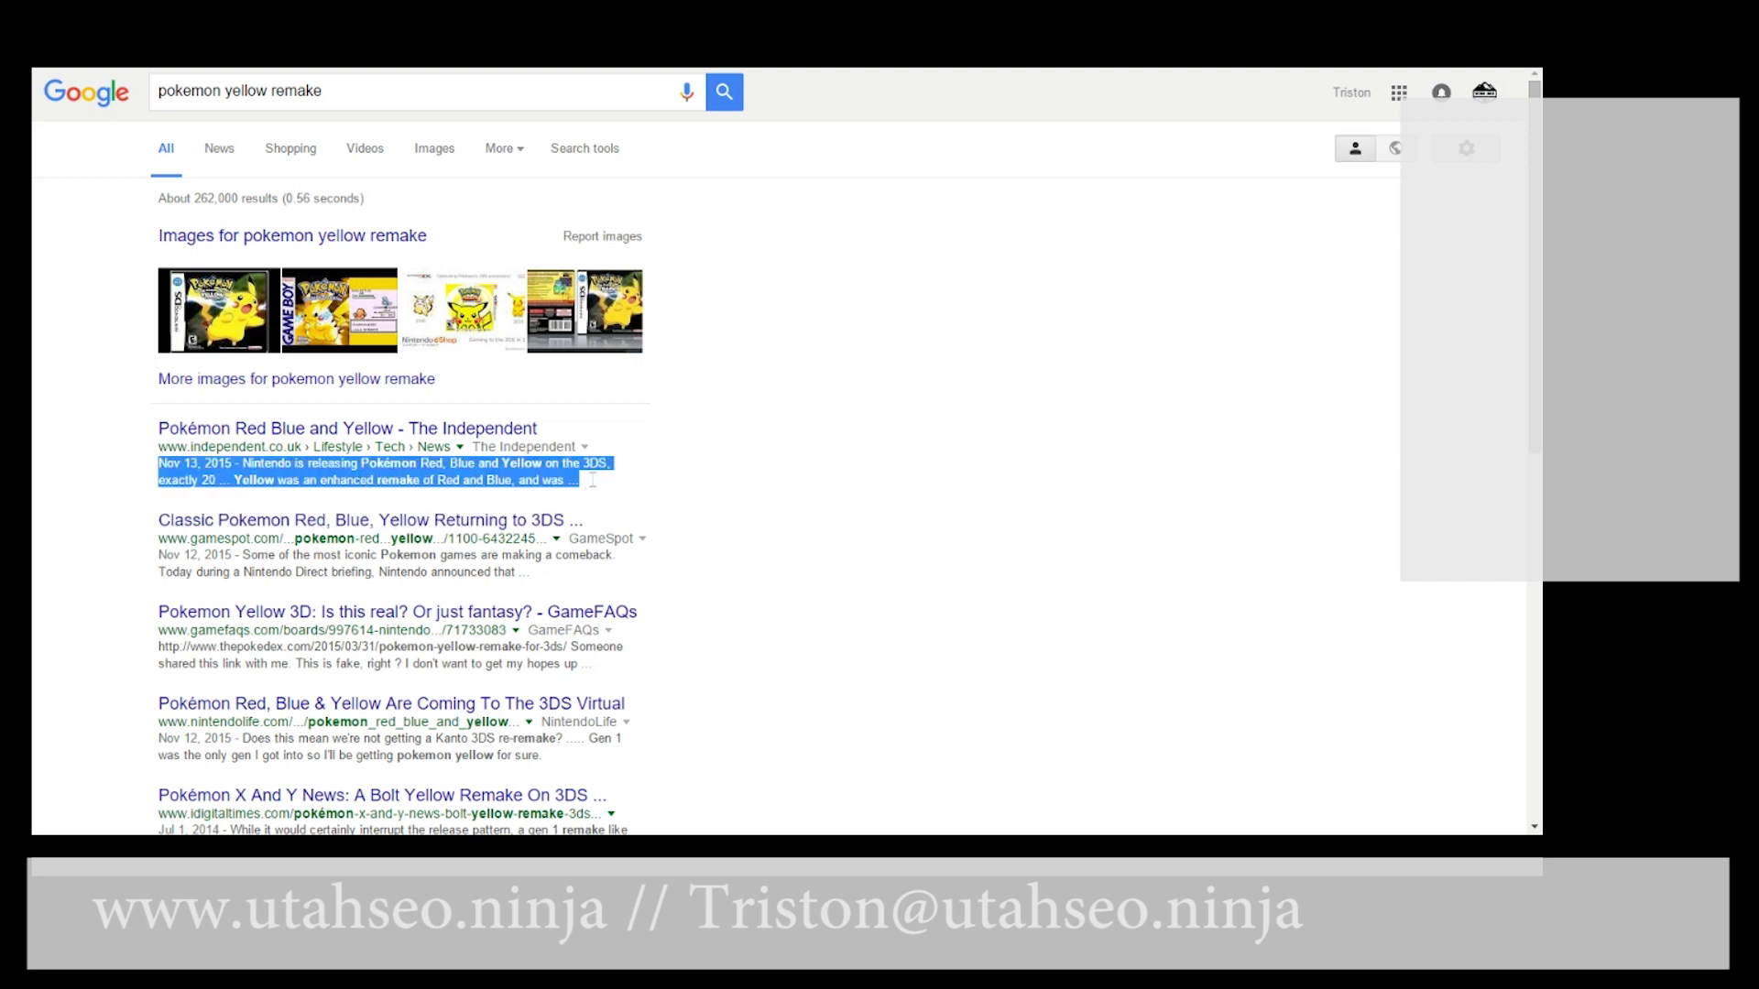
drag(159, 555, 565, 568)
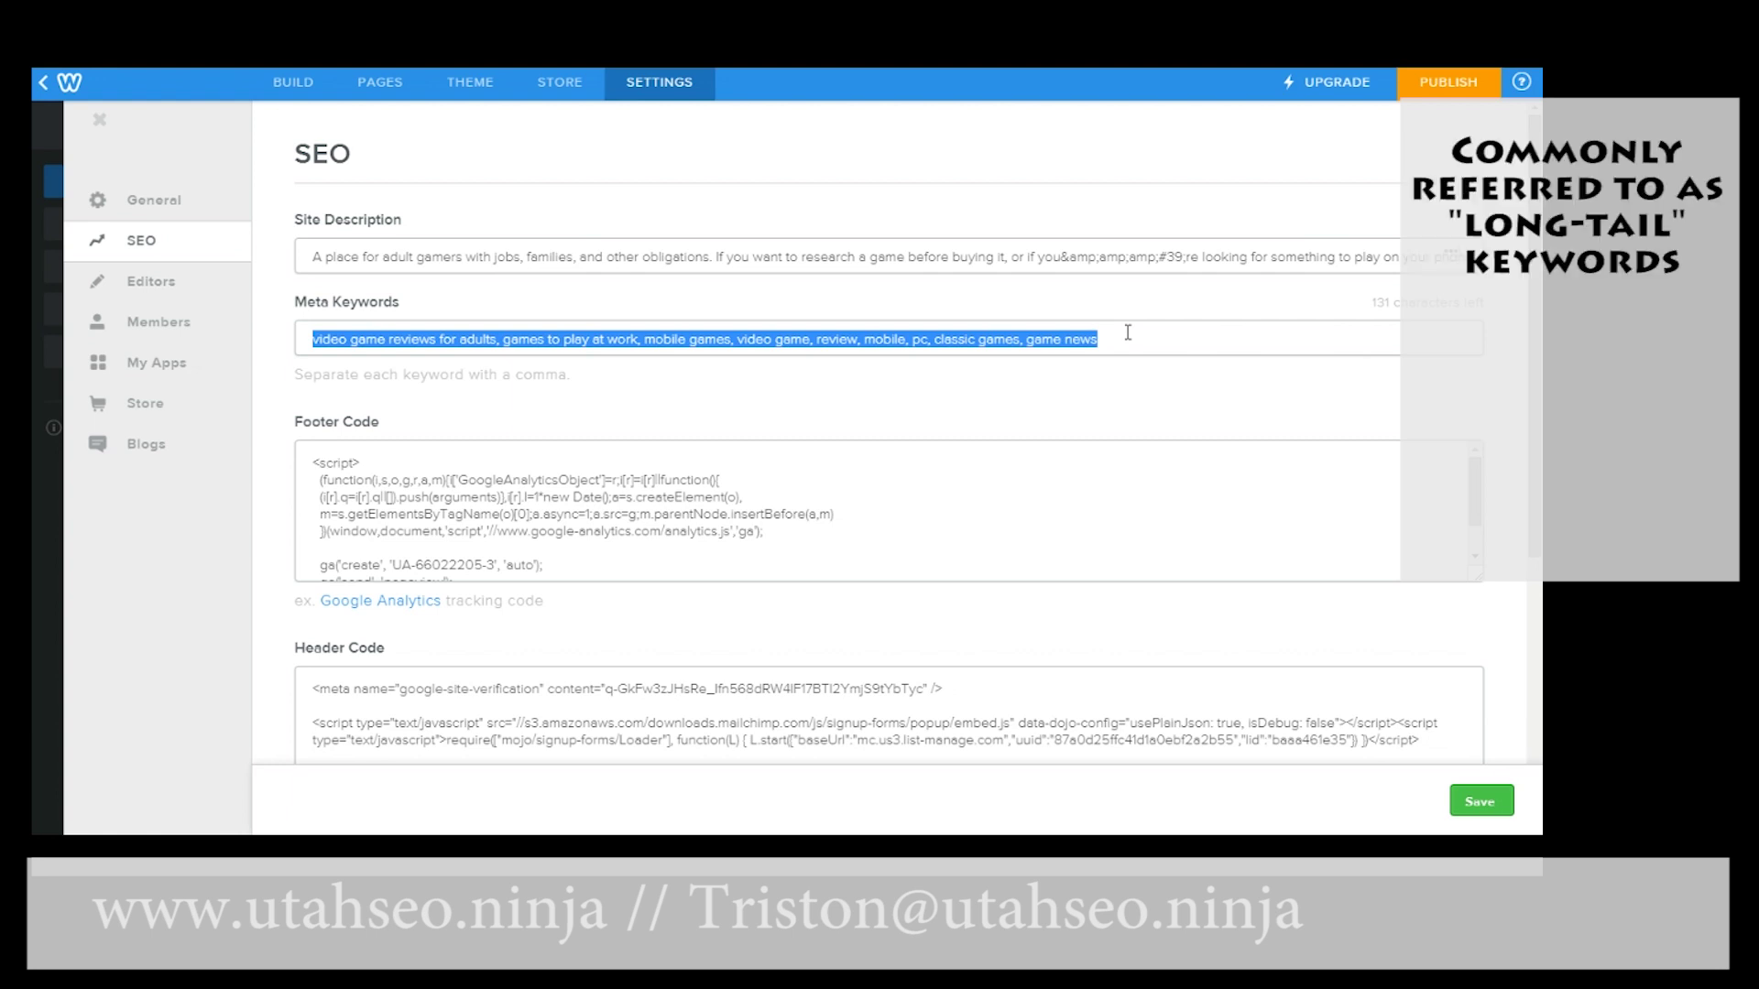
- In the Weebly site's Meta Keywords, remove the comma between "video game" and "review" to form the single keyword "video game review"
click(322, 341)
drag(322, 341, 639, 336)
click(776, 342)
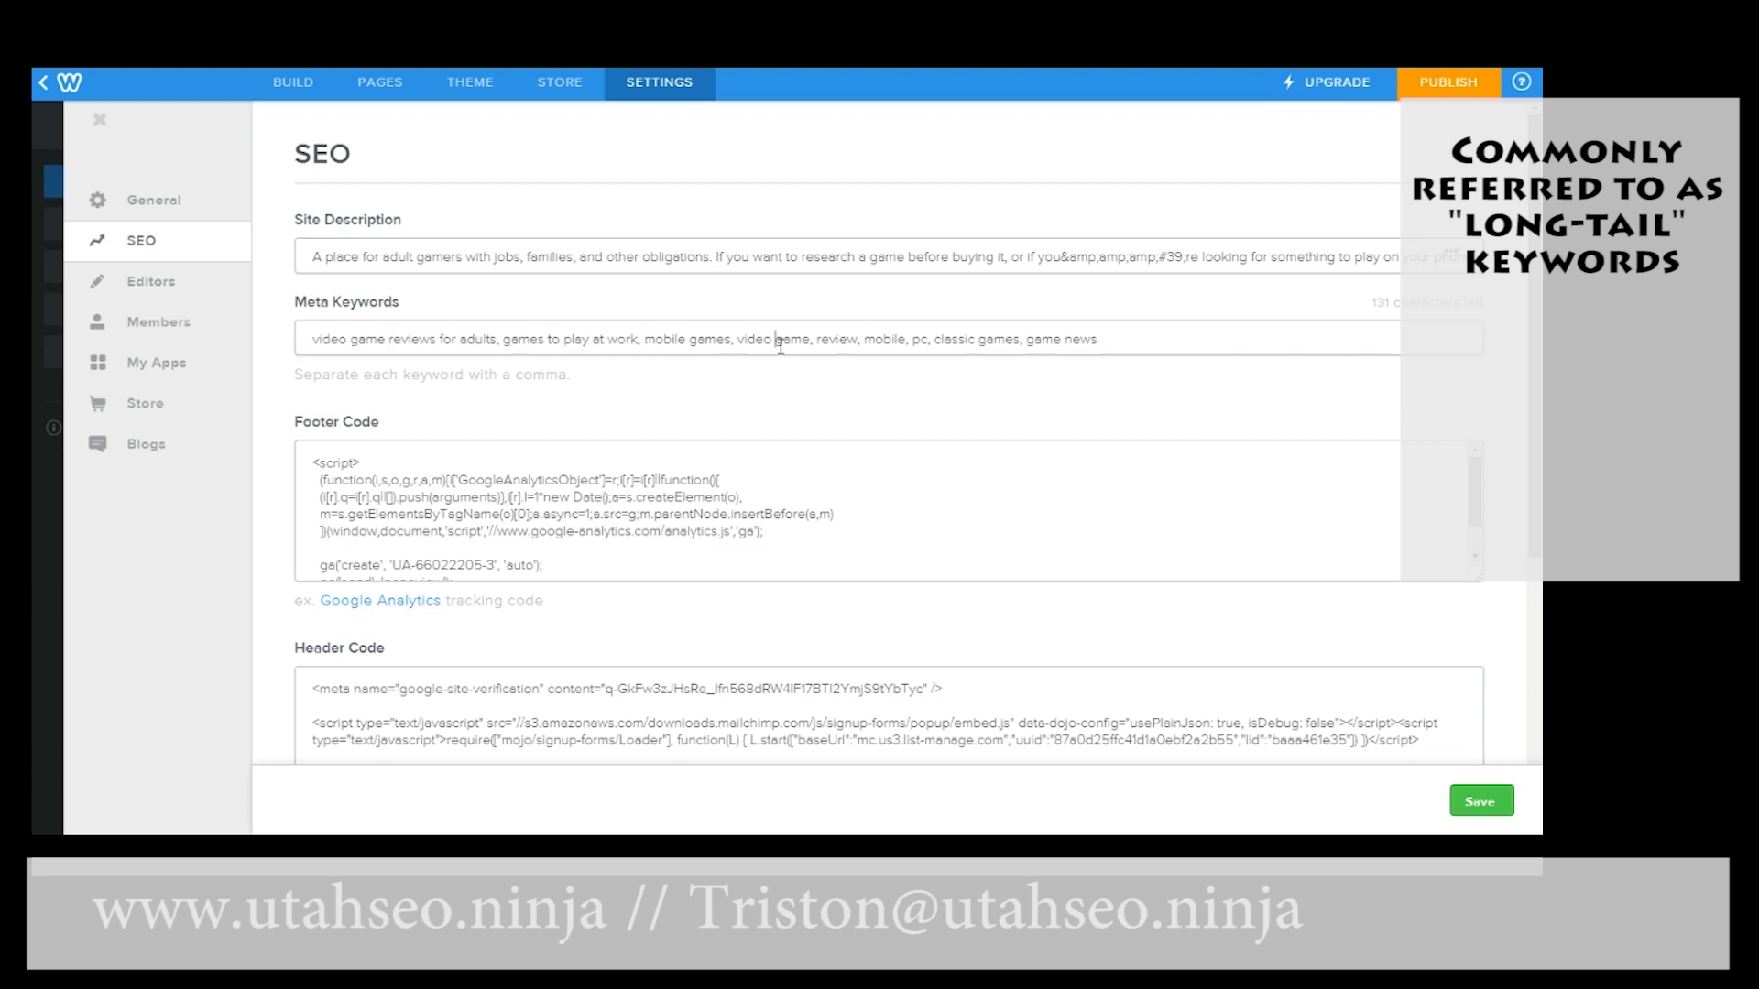
click(646, 339)
drag(646, 339, 732, 339)
click(811, 340)
key(BackSpace)
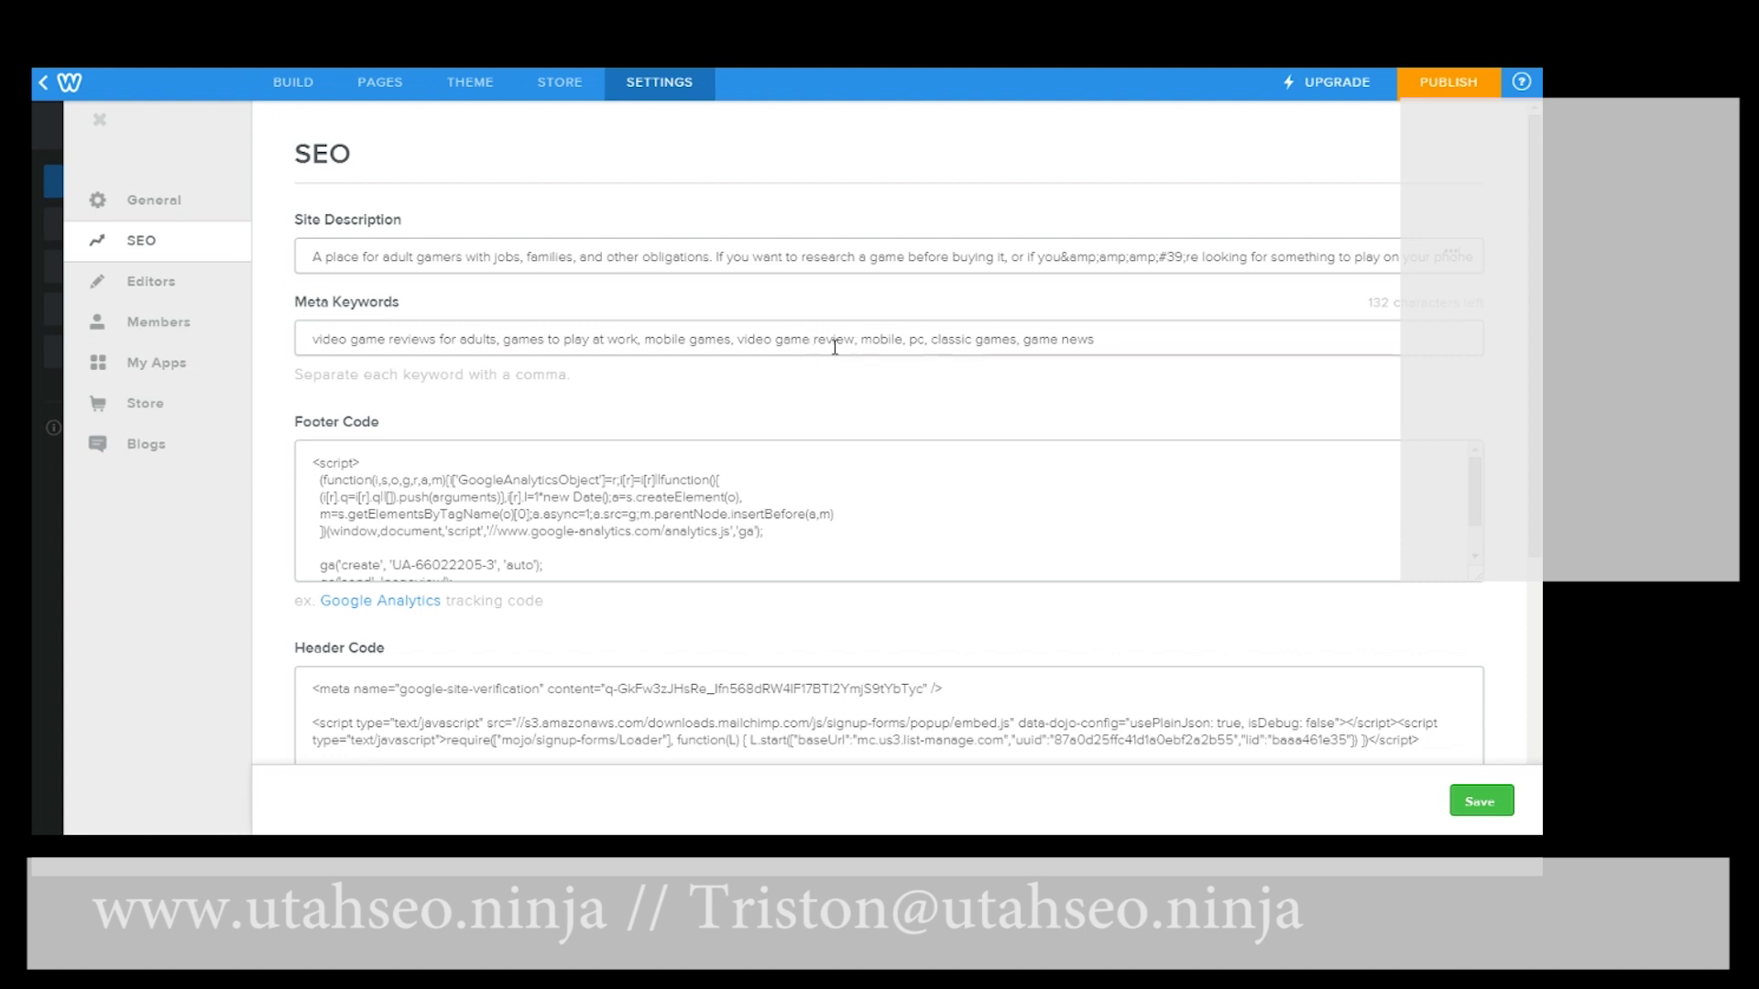
- Copy the keyword "video game review" from the Meta Keywords and look it up in SpyFu's Keyword Research
drag(735, 340, 843, 343)
key(ctrl+c)
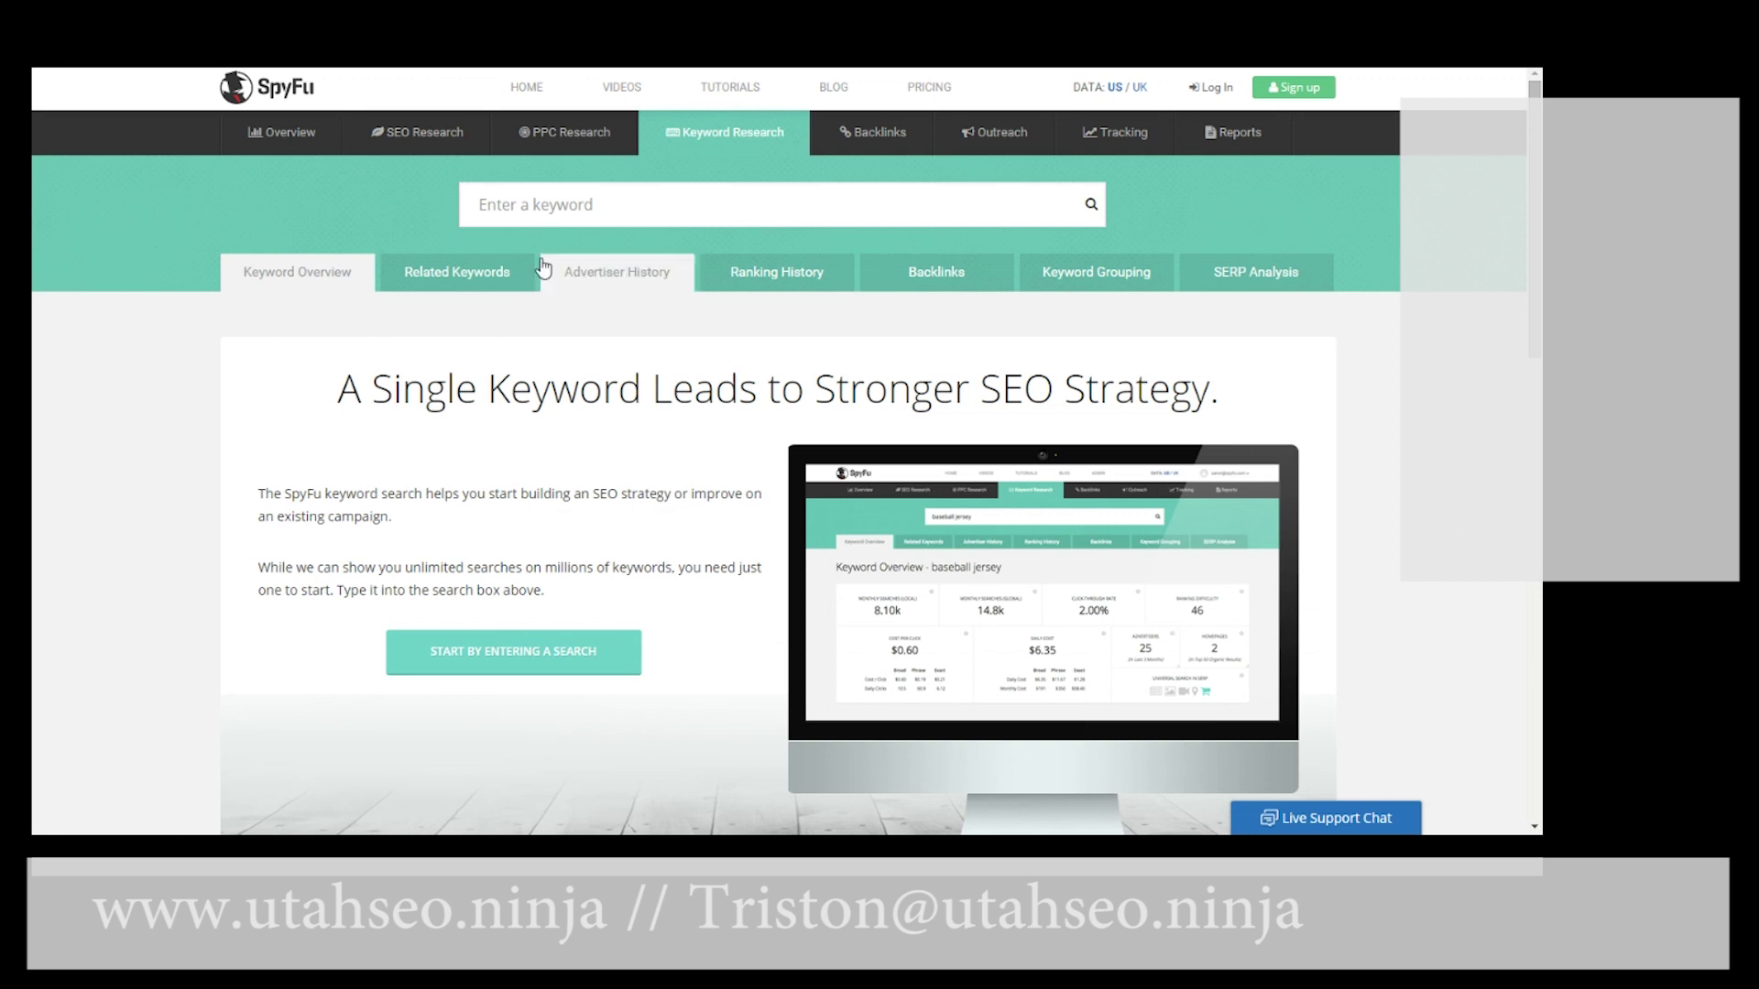
click(582, 205)
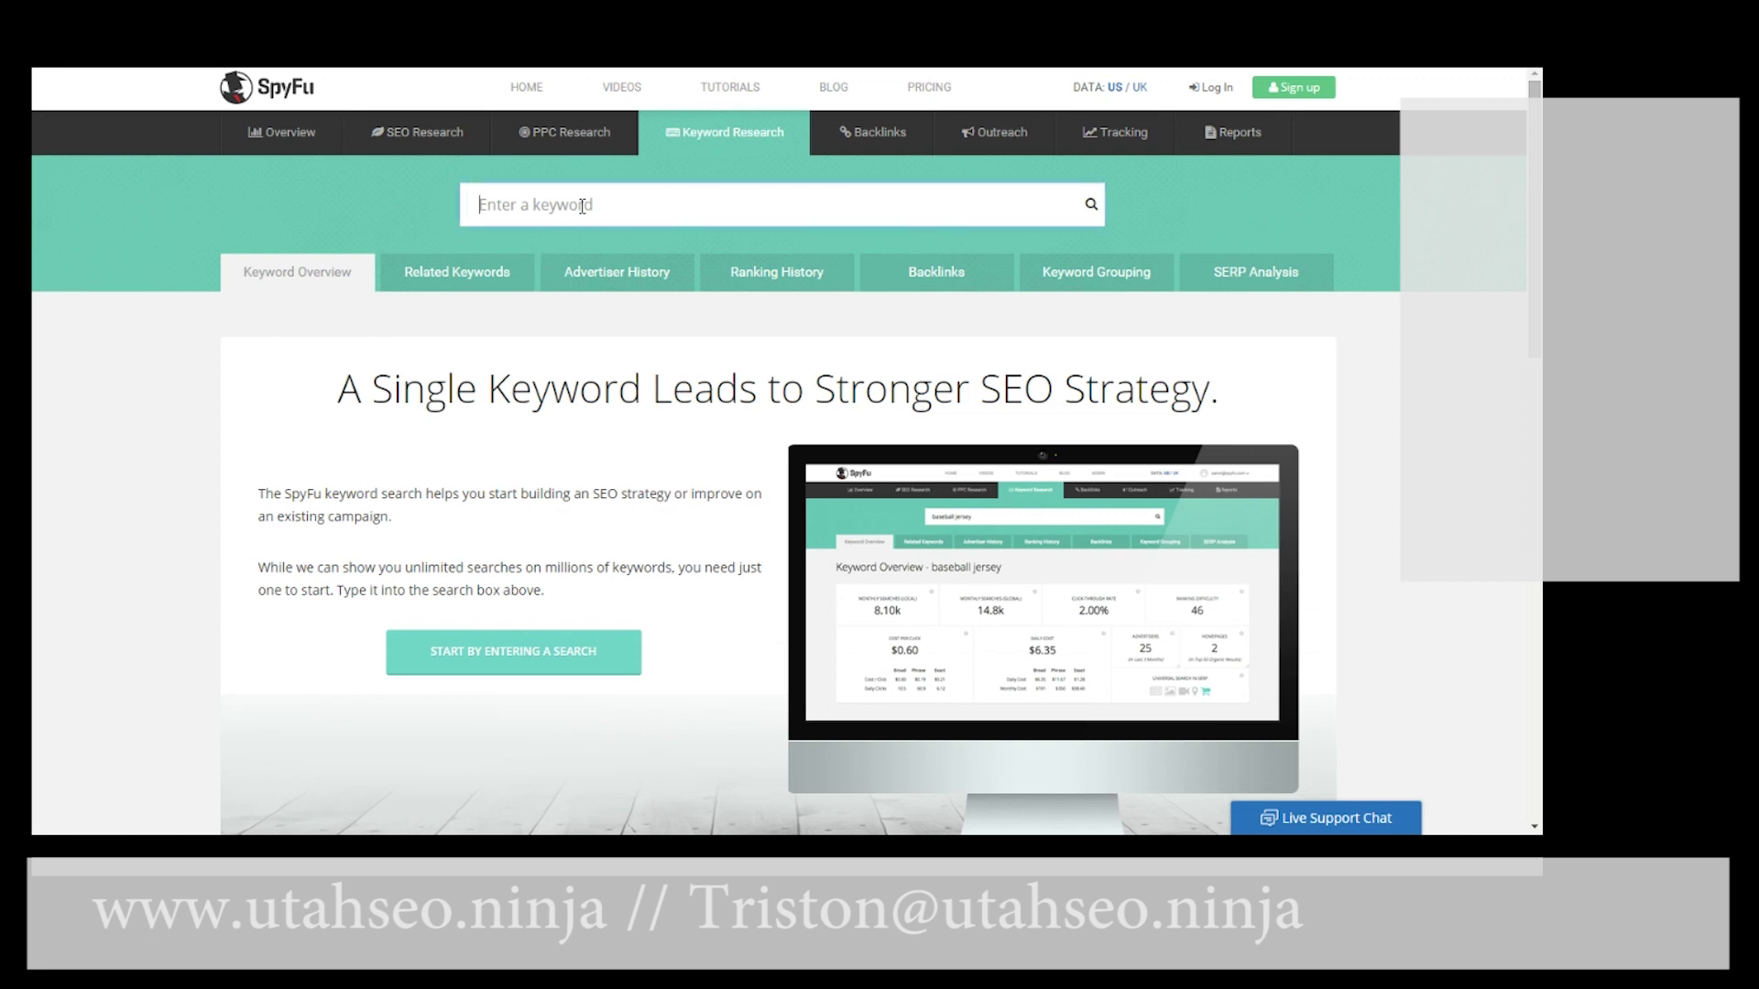
key(ctrl+v)
key(Return)
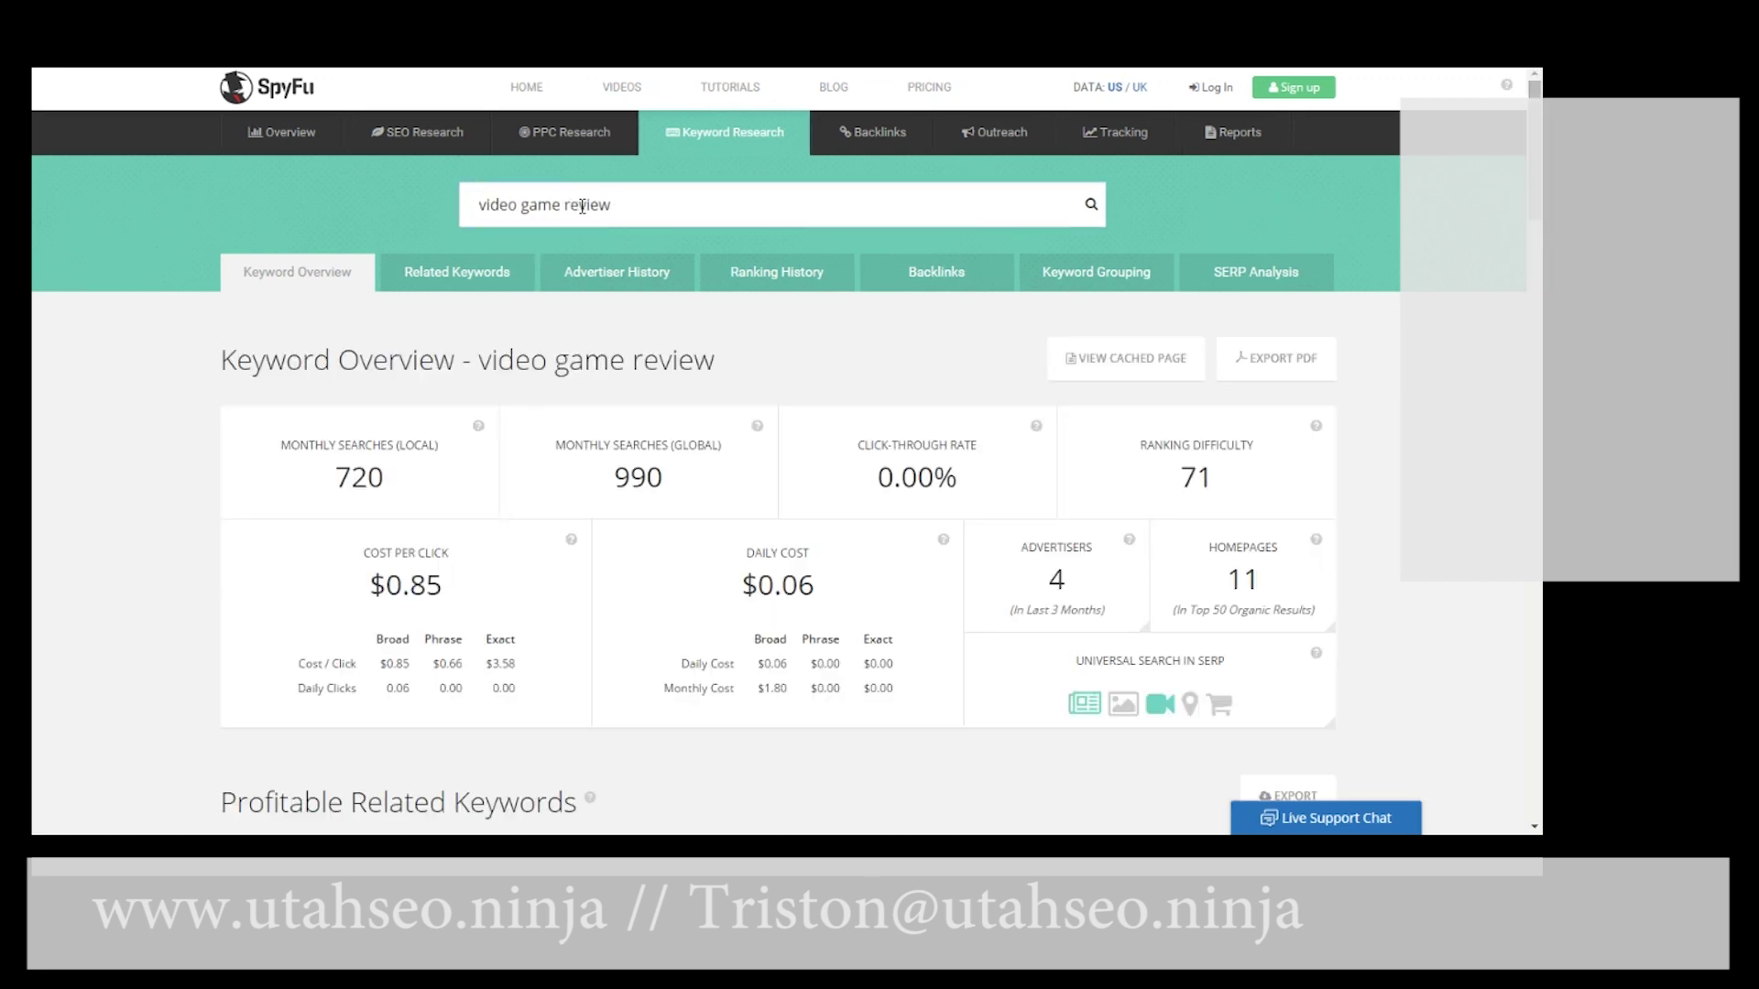
- Examine the keyword's local and global monthly searches, ranking difficulty and profitable related keywords
drag(336, 477, 396, 486)
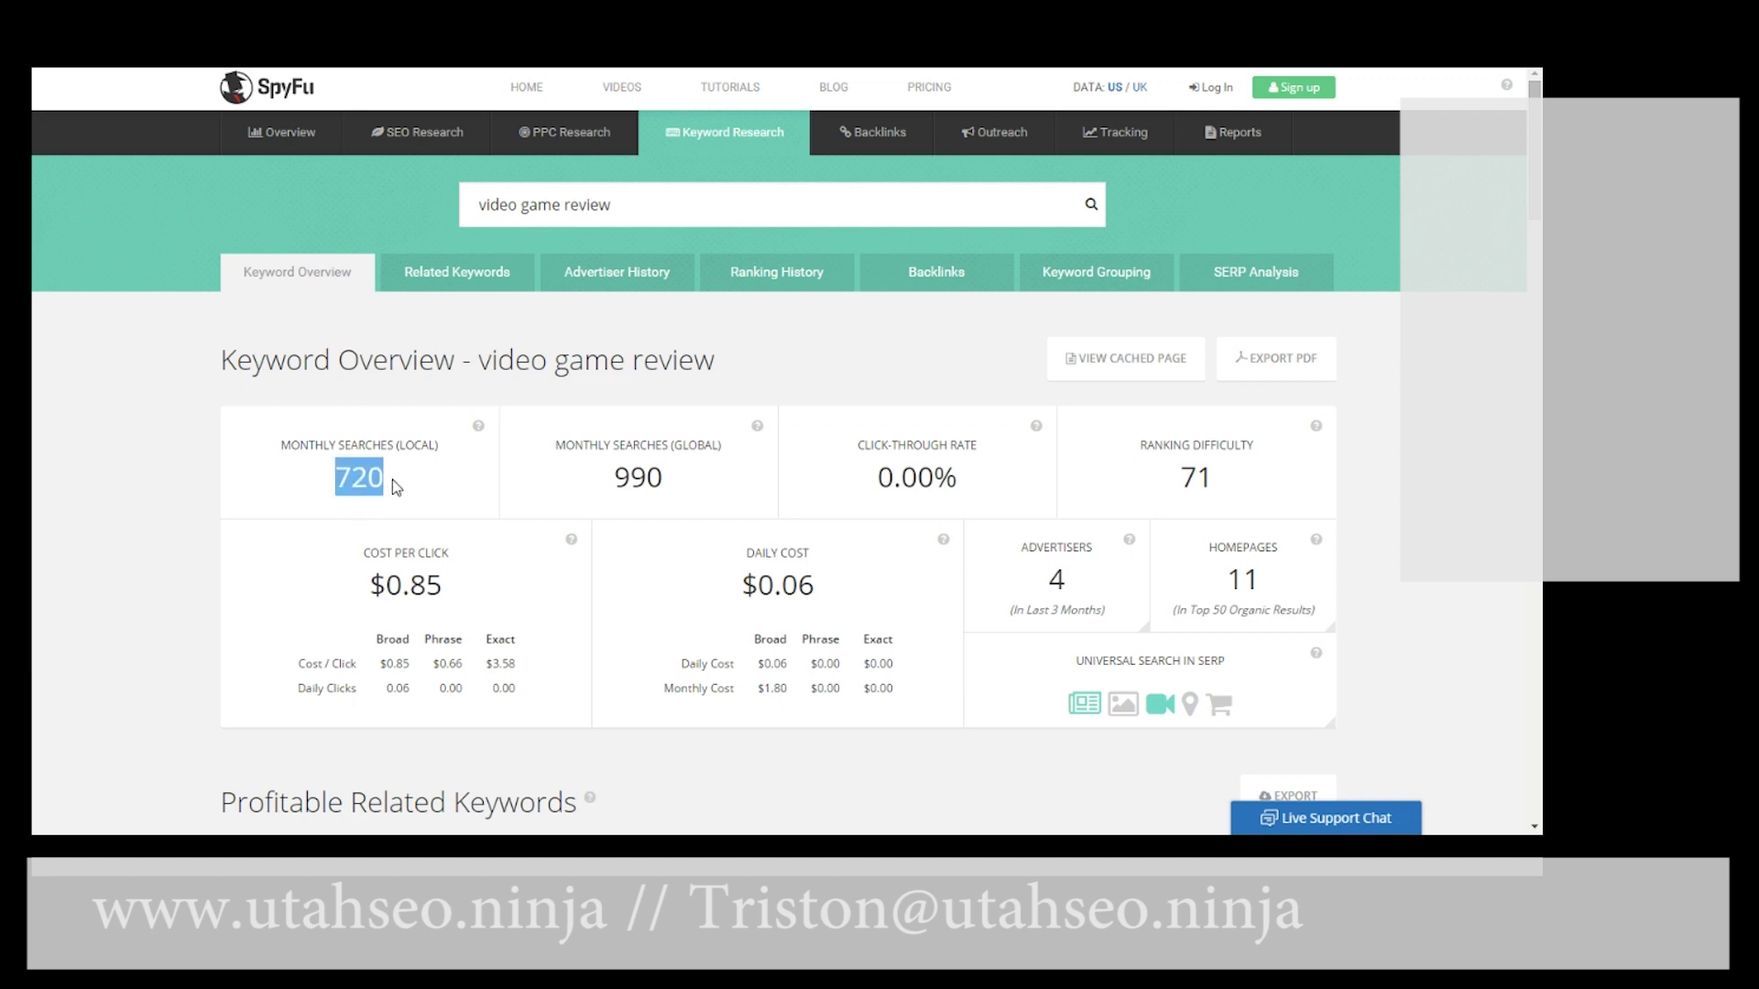
drag(613, 478, 663, 478)
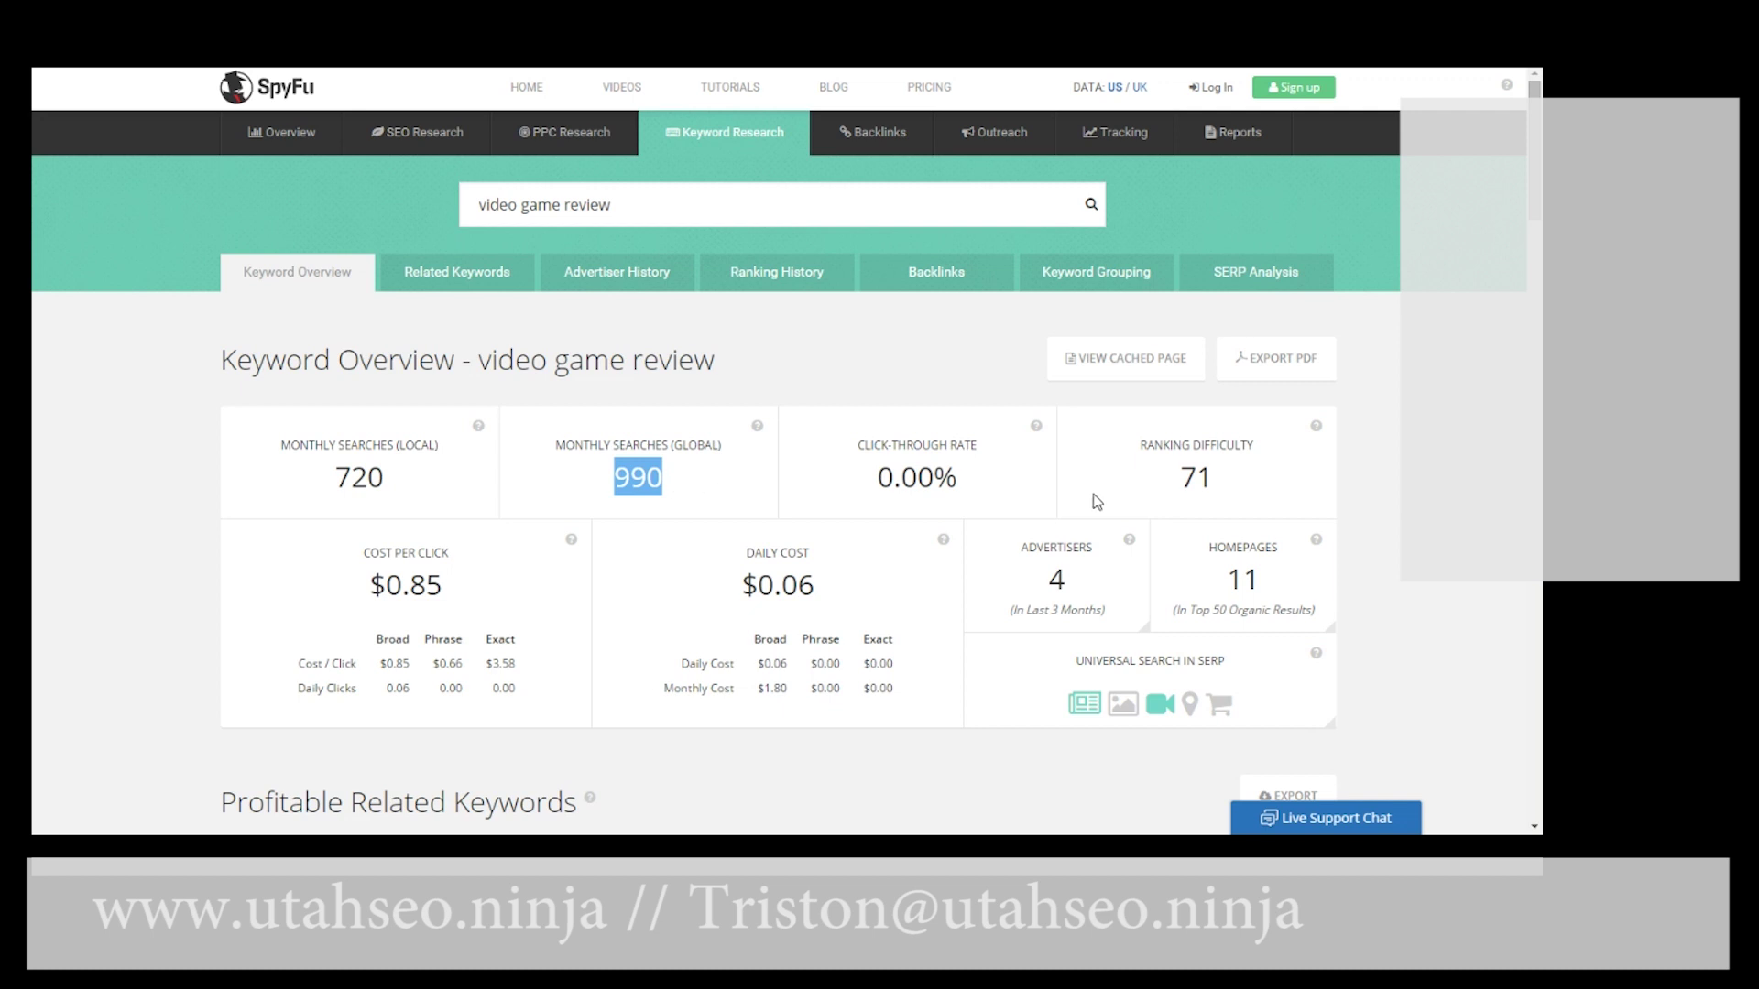
drag(1180, 477, 1211, 479)
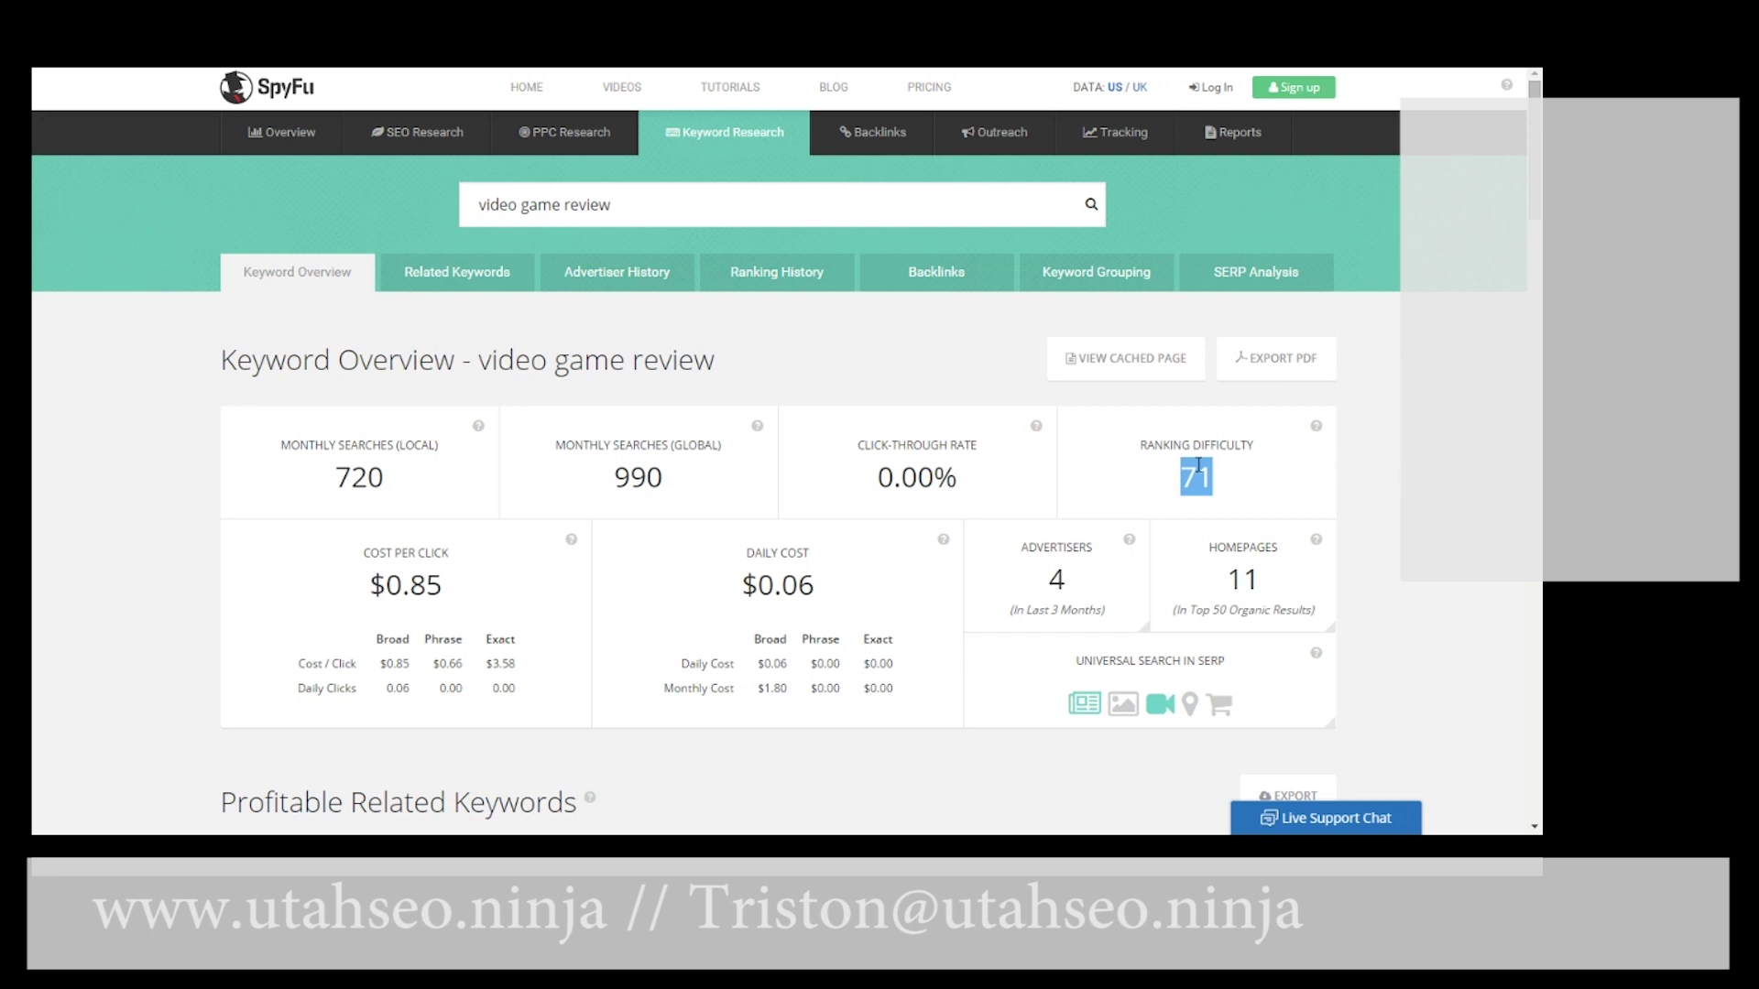
click(1352, 467)
scroll(1383, 468, down, 1)
scroll(1384, 469, down, 3)
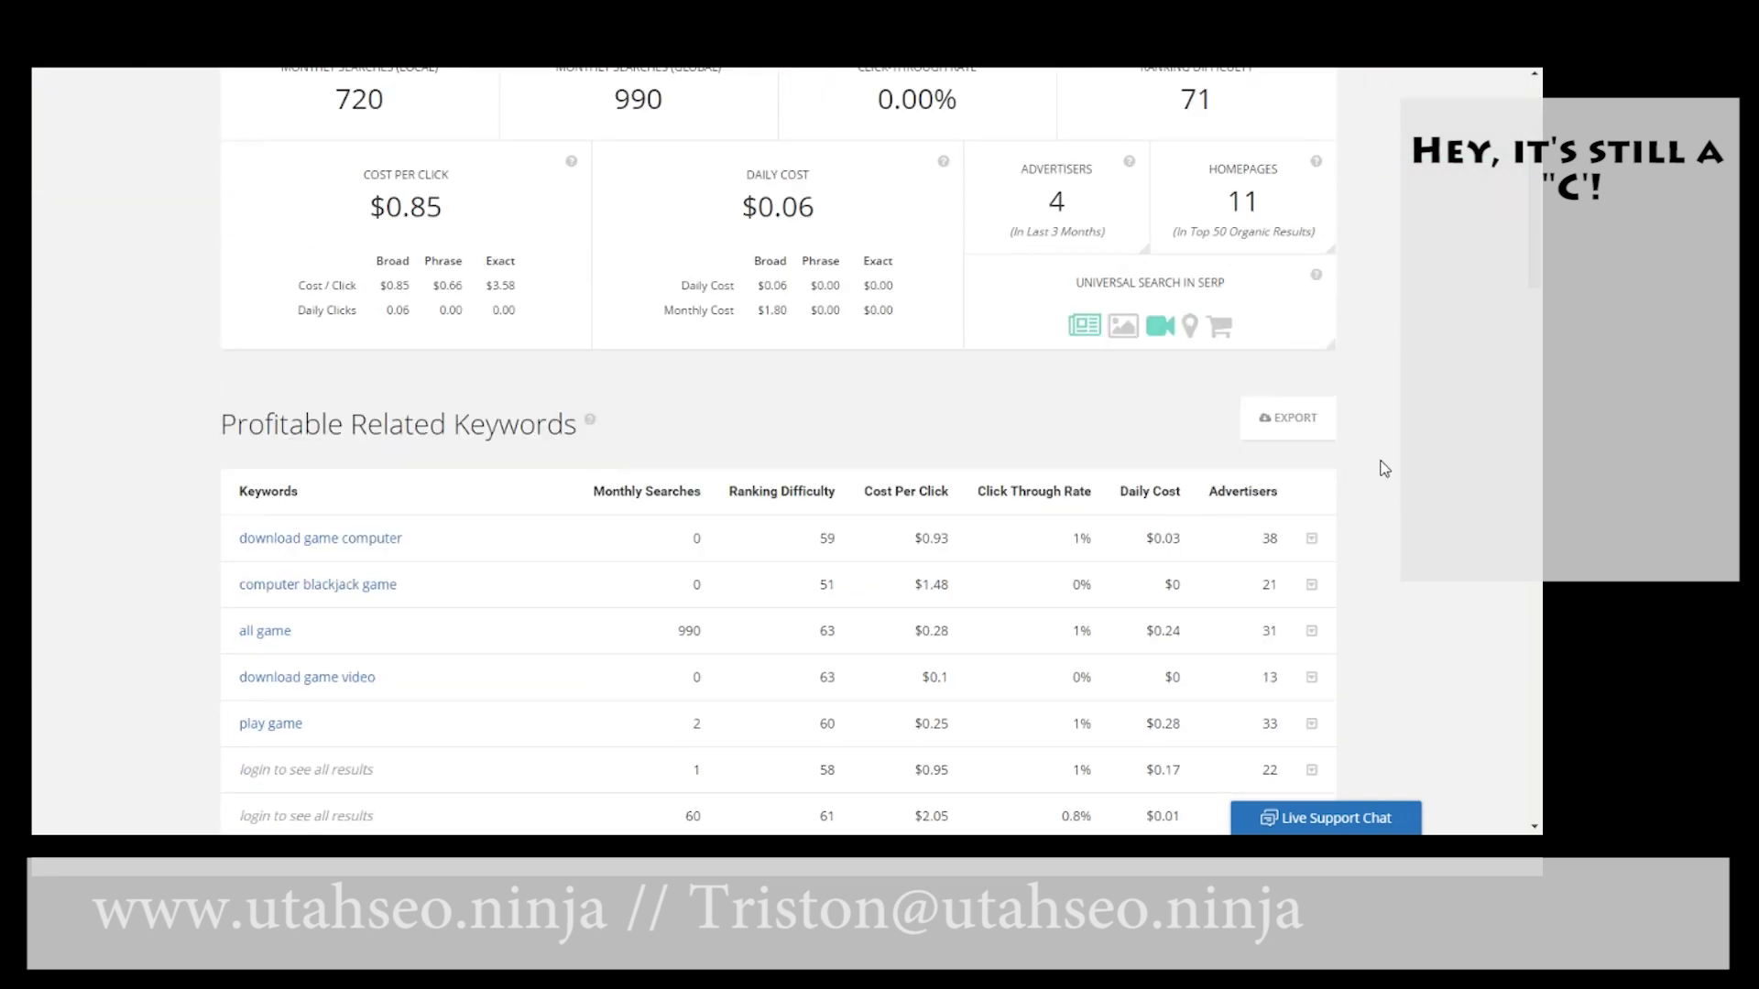
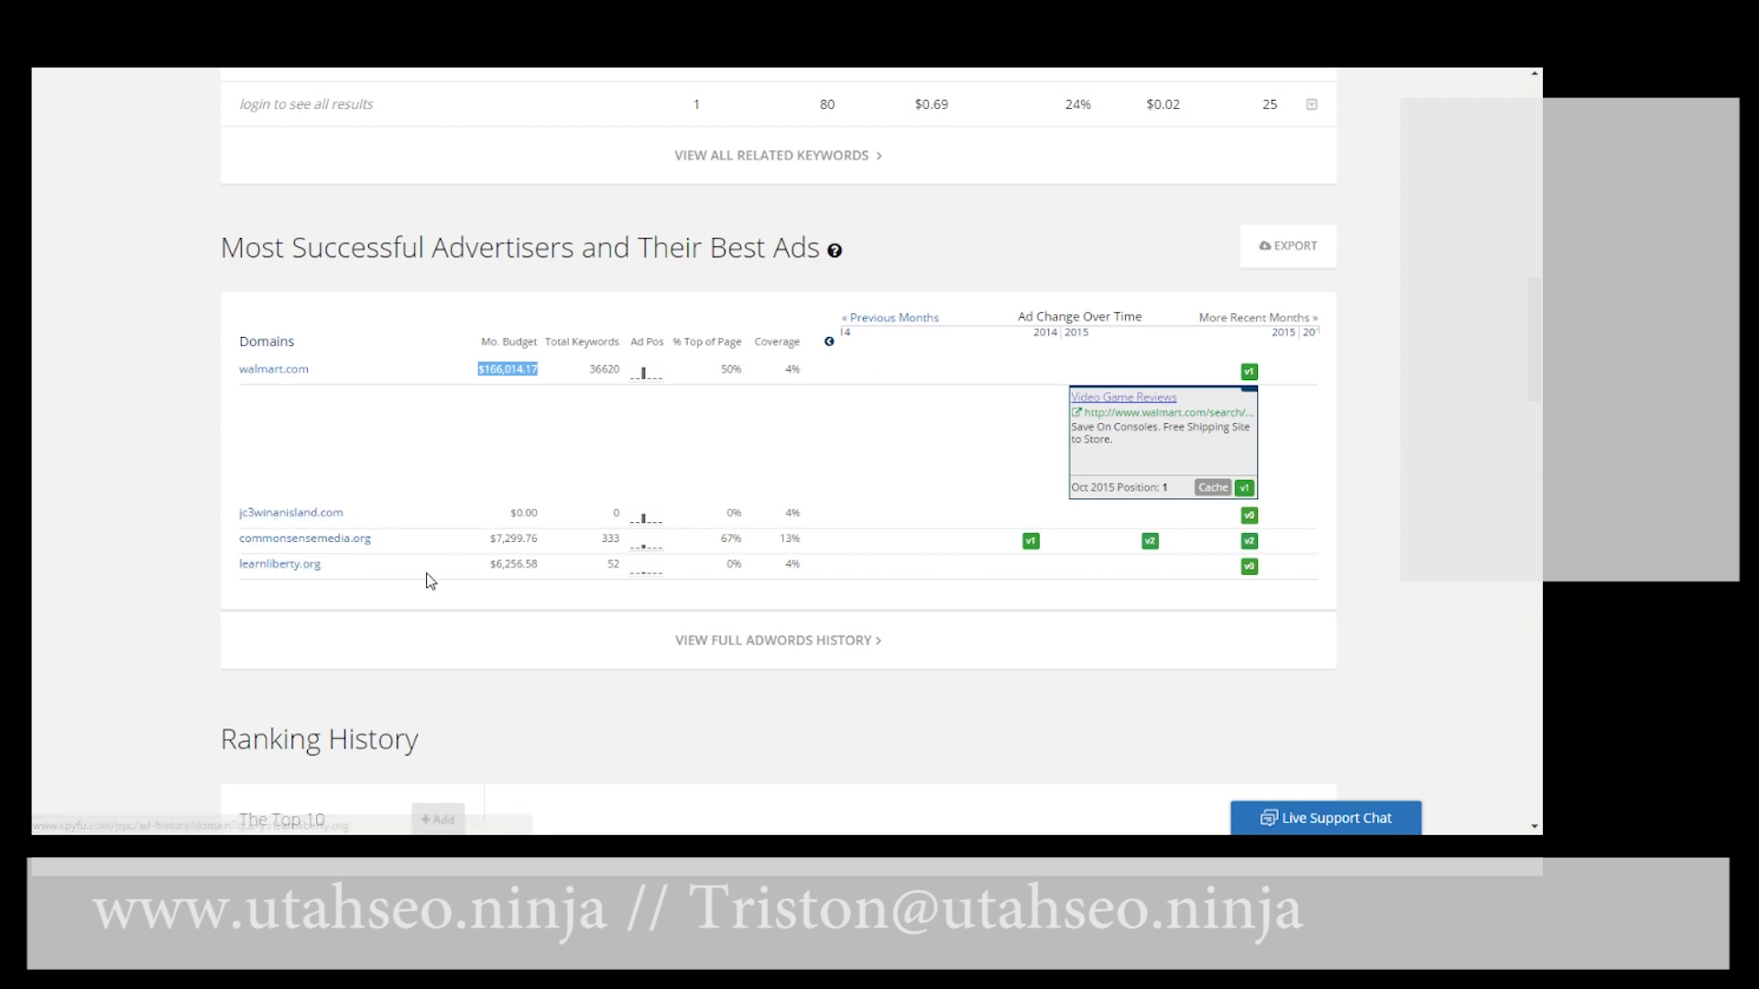
- Examine the monthly budgets of the most successful advertisers and the trendline in the ranking history
drag(488, 538, 545, 570)
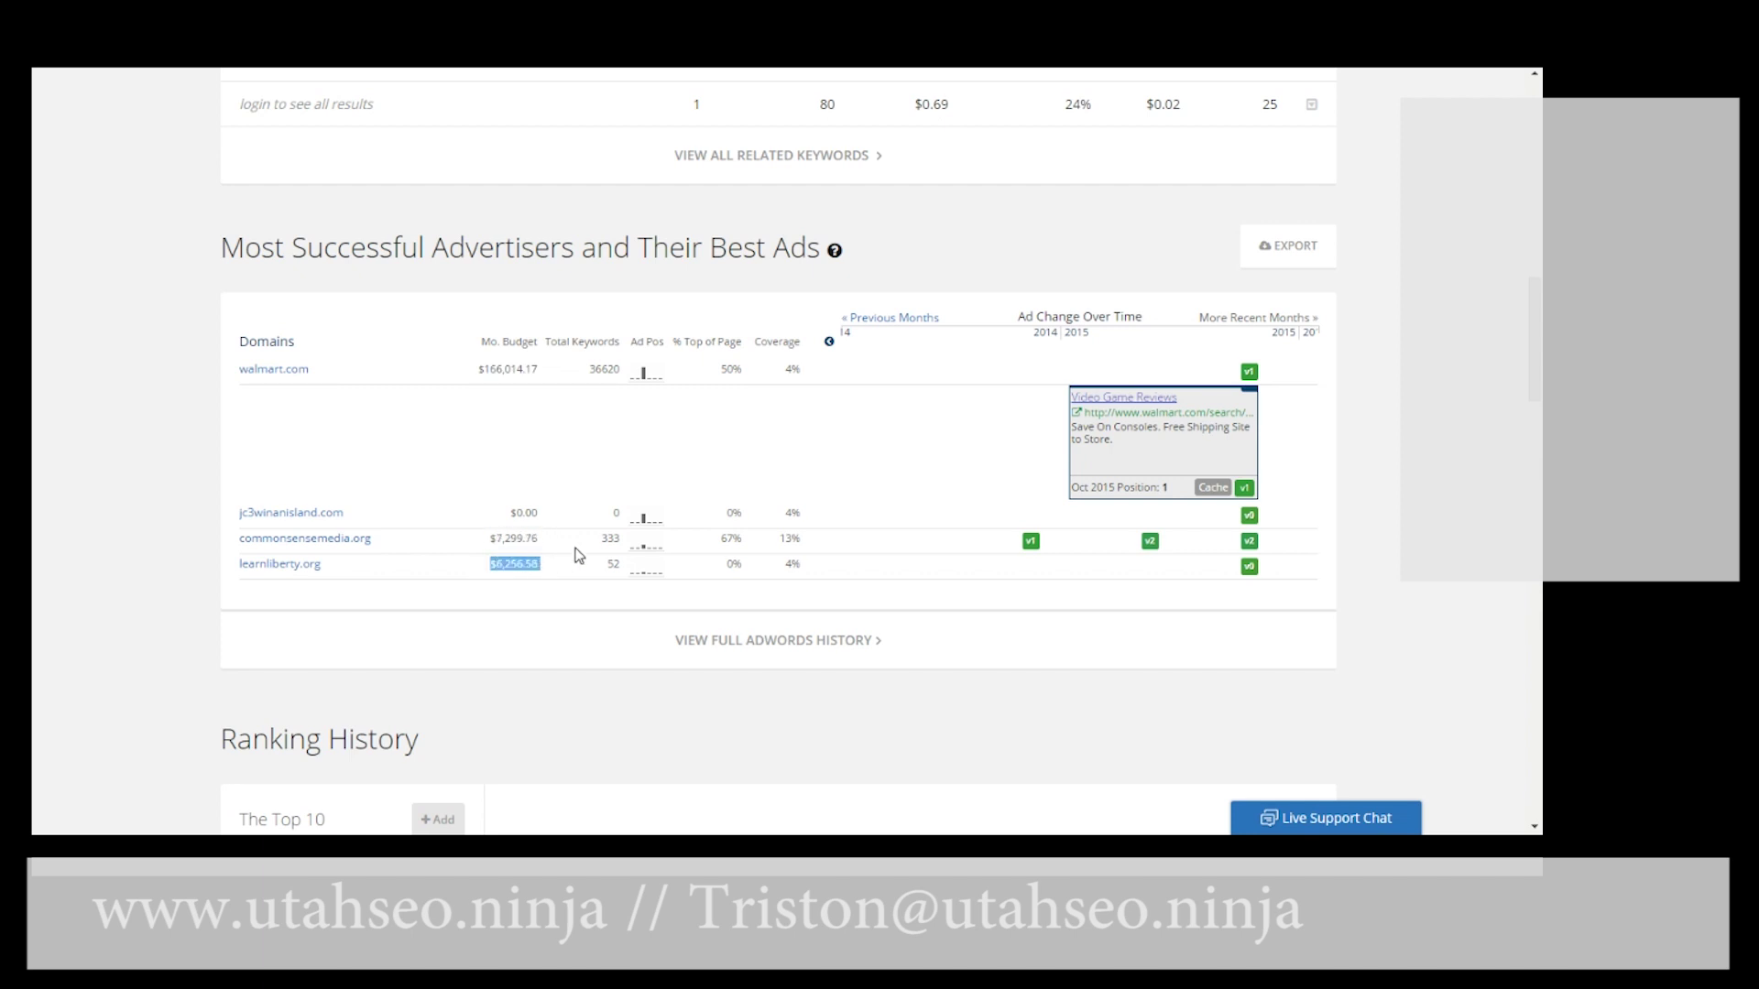
scroll(573, 554, down, 7)
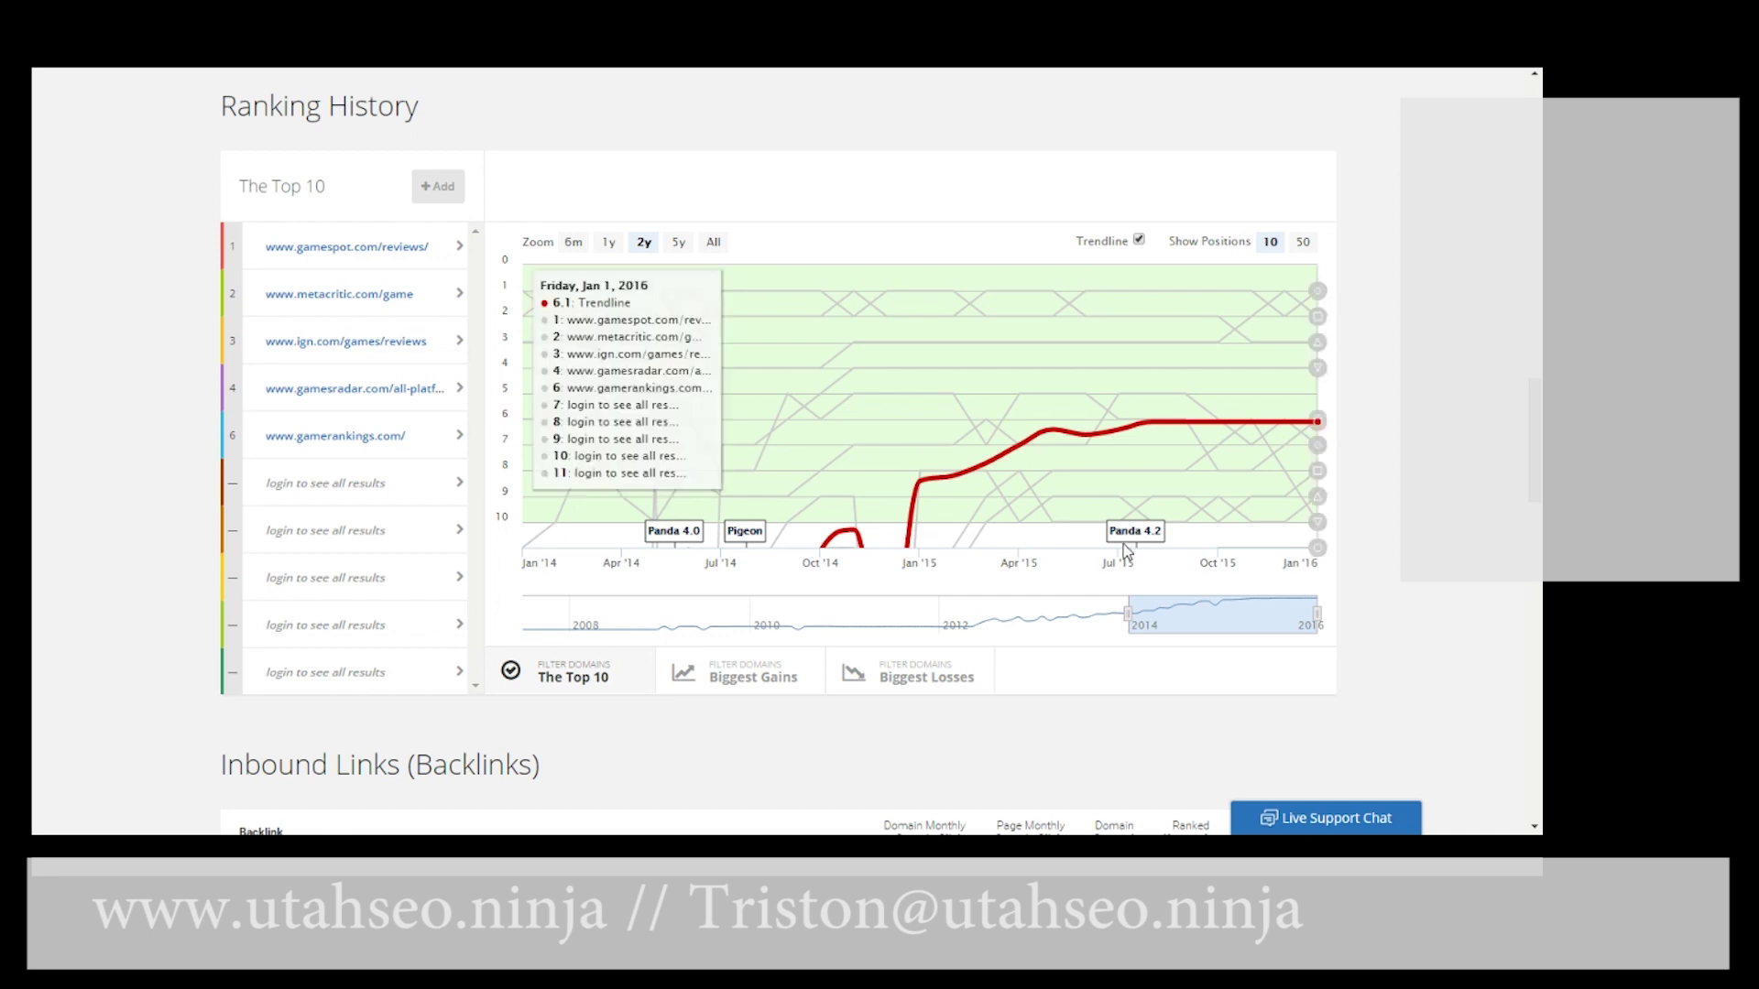
mouse_move(1163, 495)
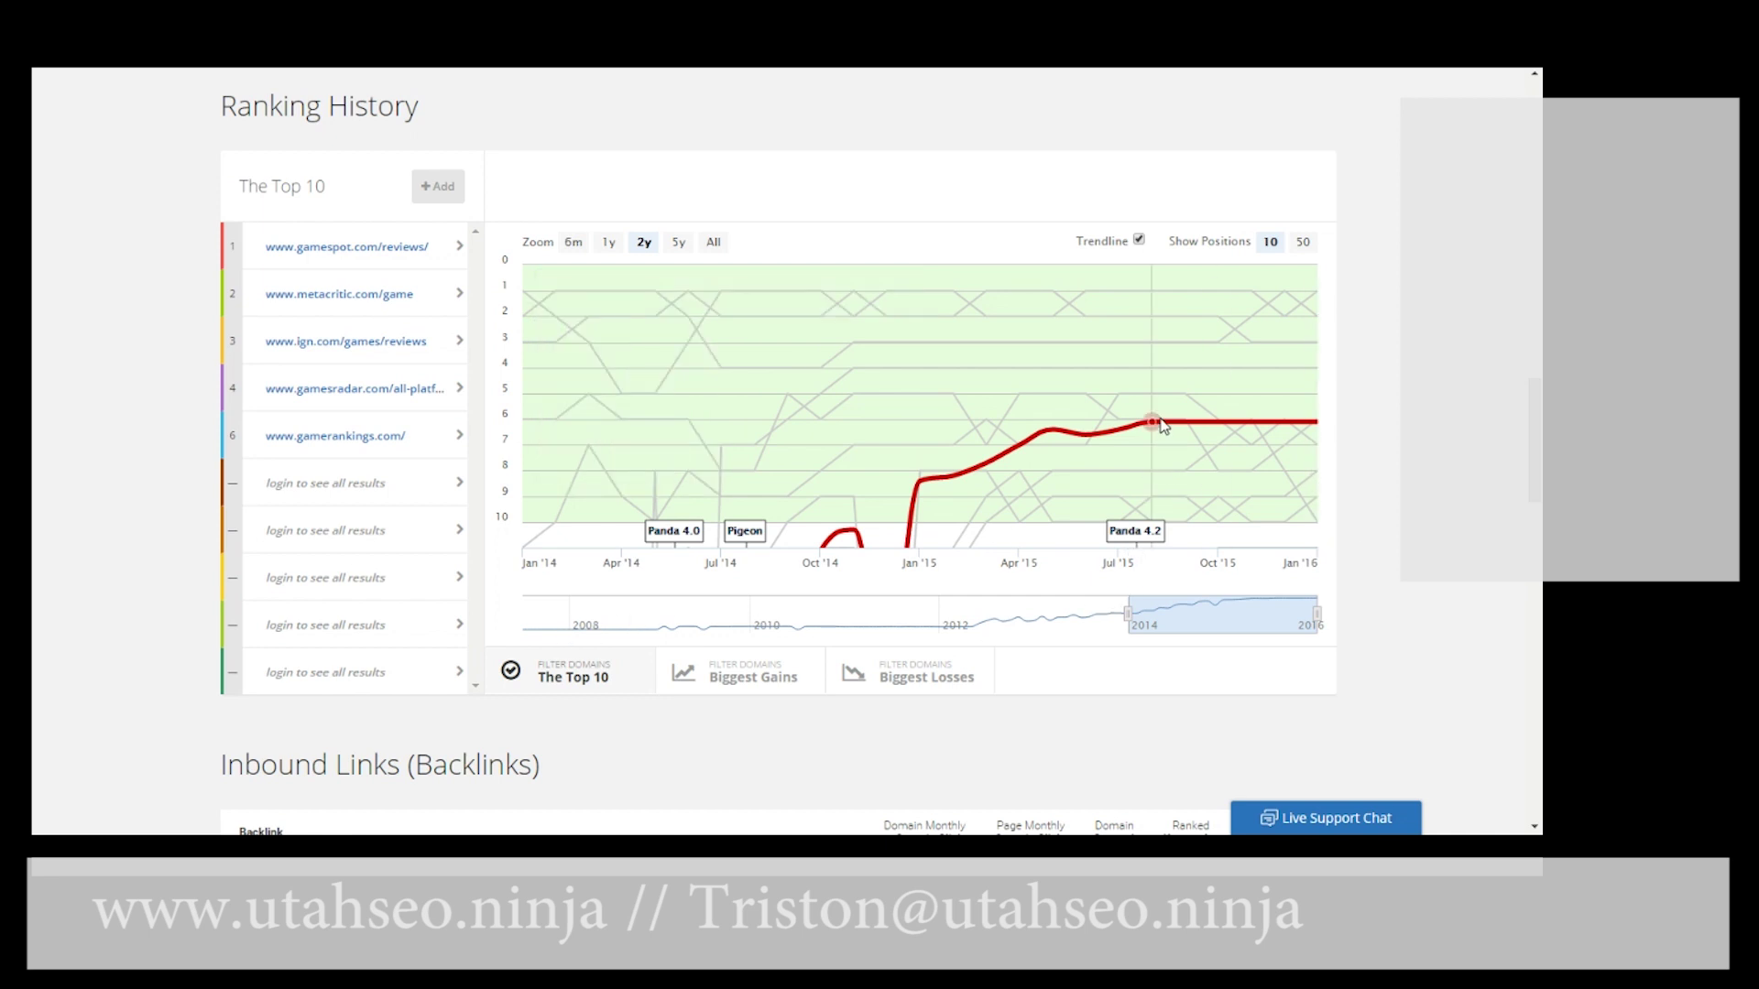
scroll(1431, 349, down, 15)
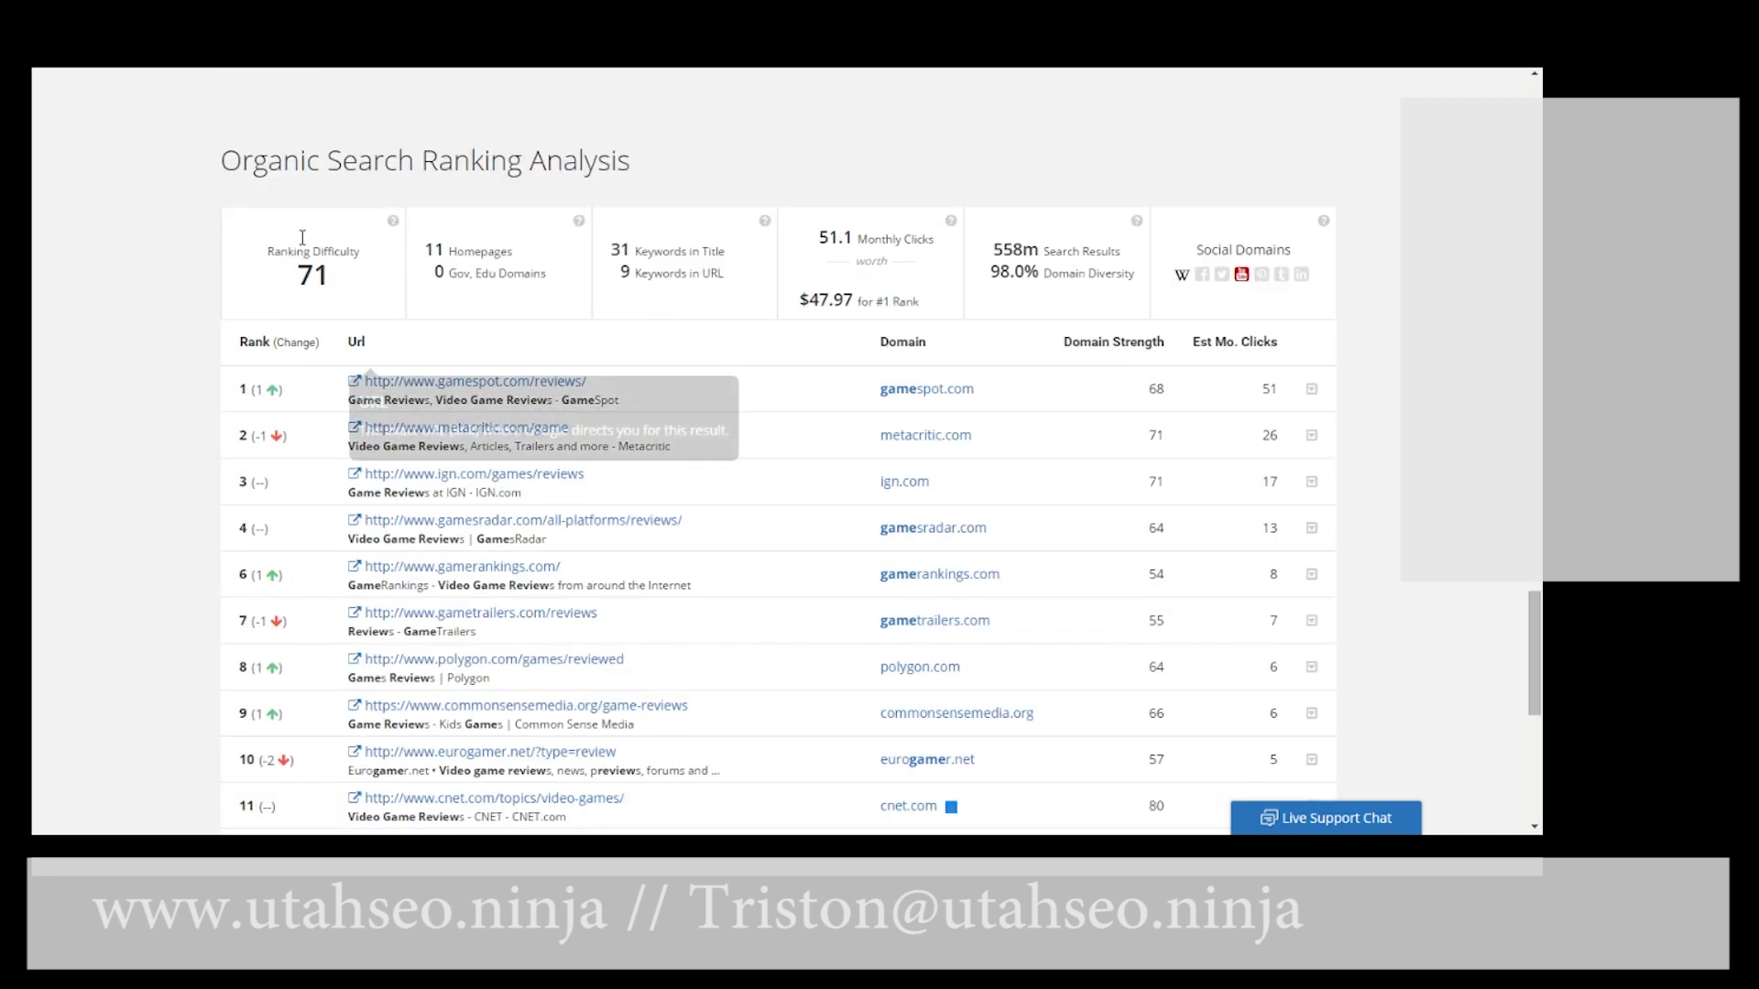
- Examine the ranking difficulty, monthly clicks and search results figures in the Organic Search Ranking Analysis
drag(220, 162, 772, 165)
click(207, 275)
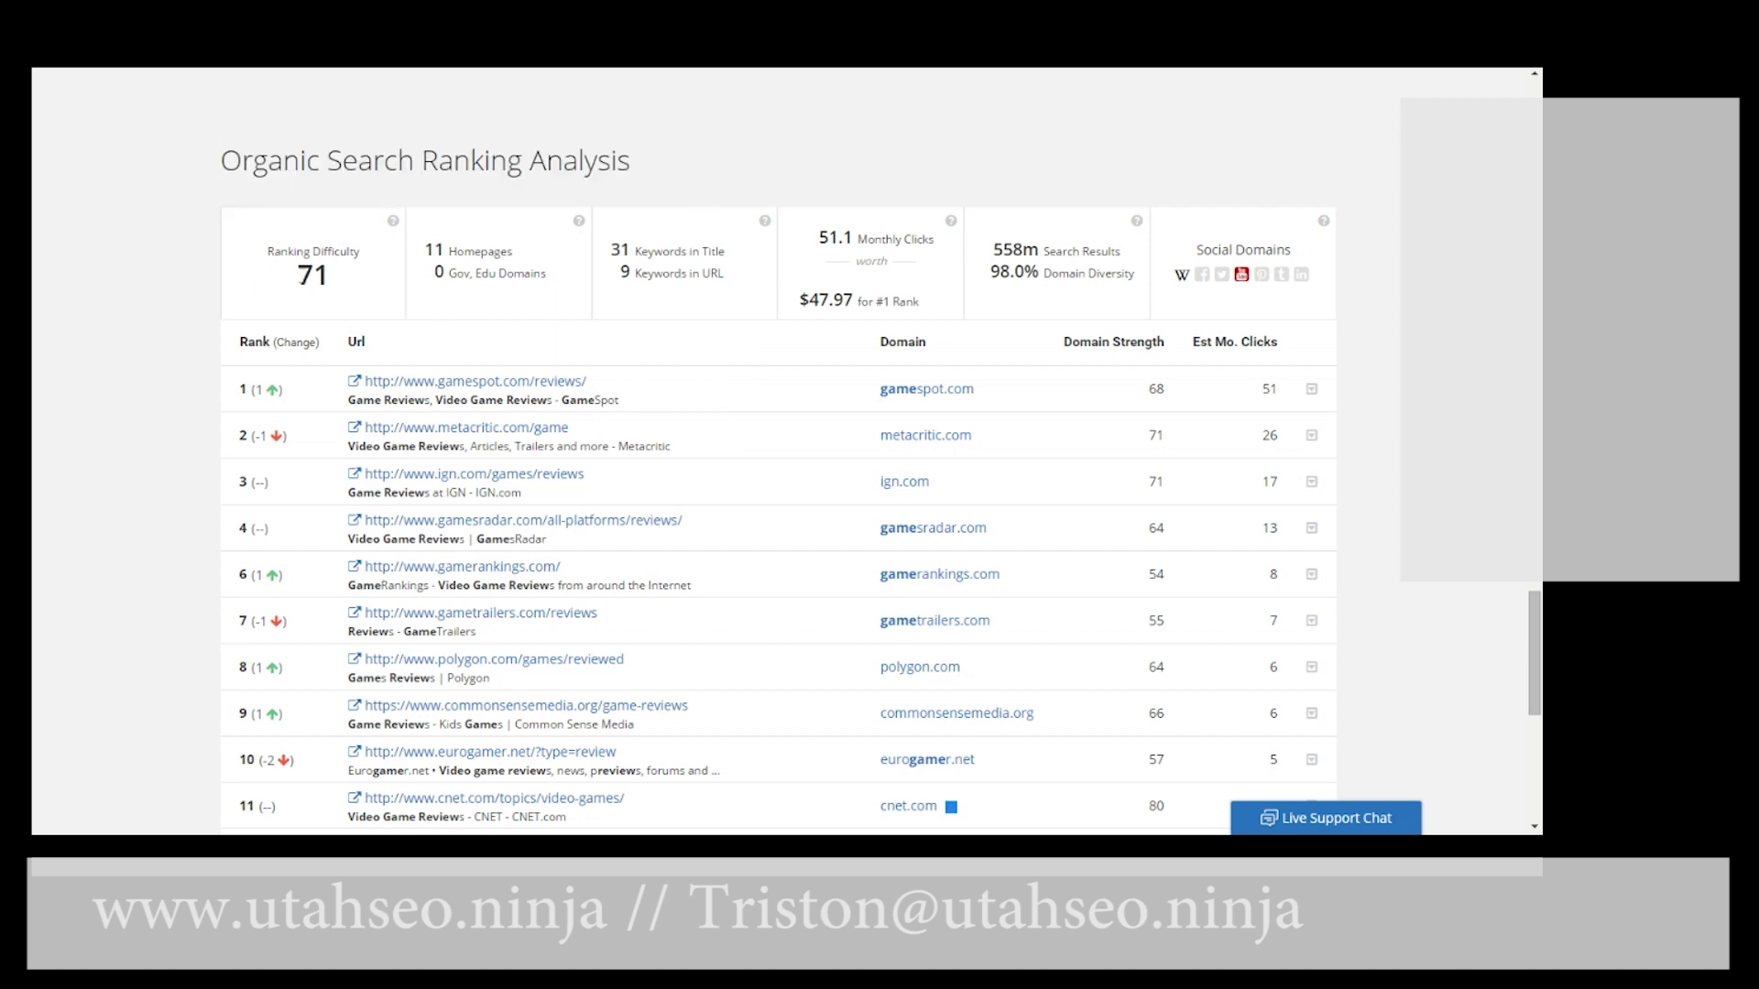
double_click(312, 275)
drag(819, 237, 912, 237)
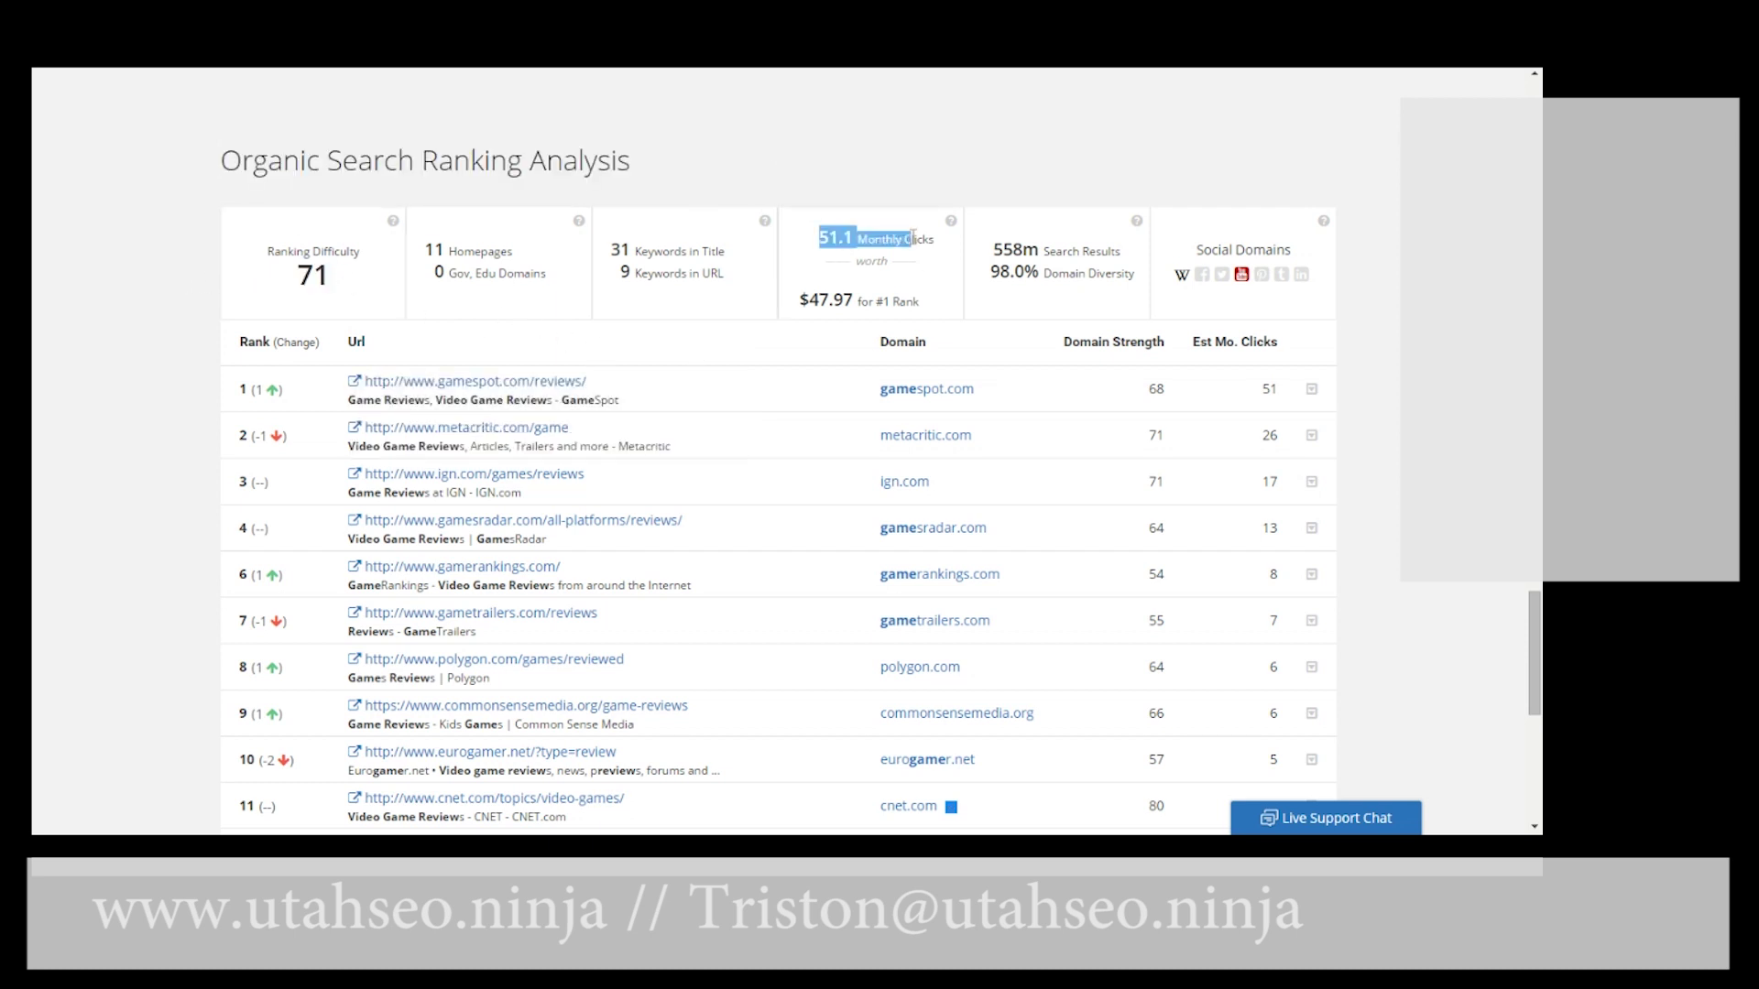
click(1388, 318)
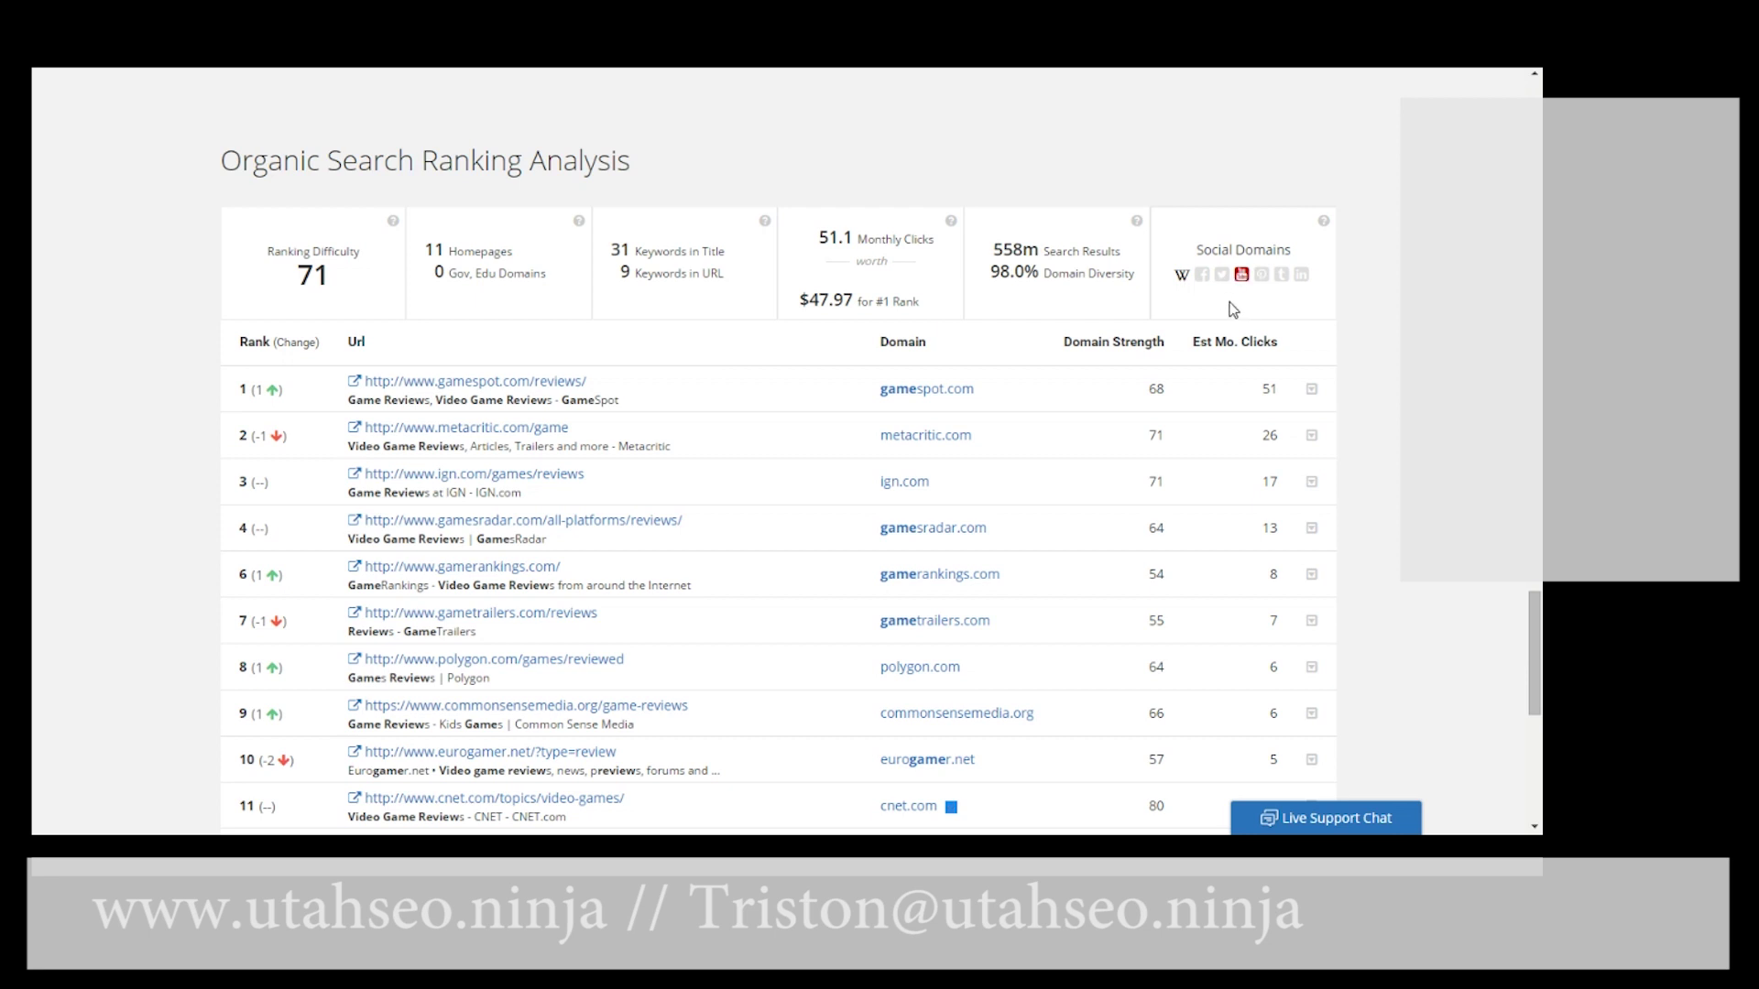
drag(993, 250, 1022, 250)
click(1431, 331)
scroll(1405, 319, down, 1)
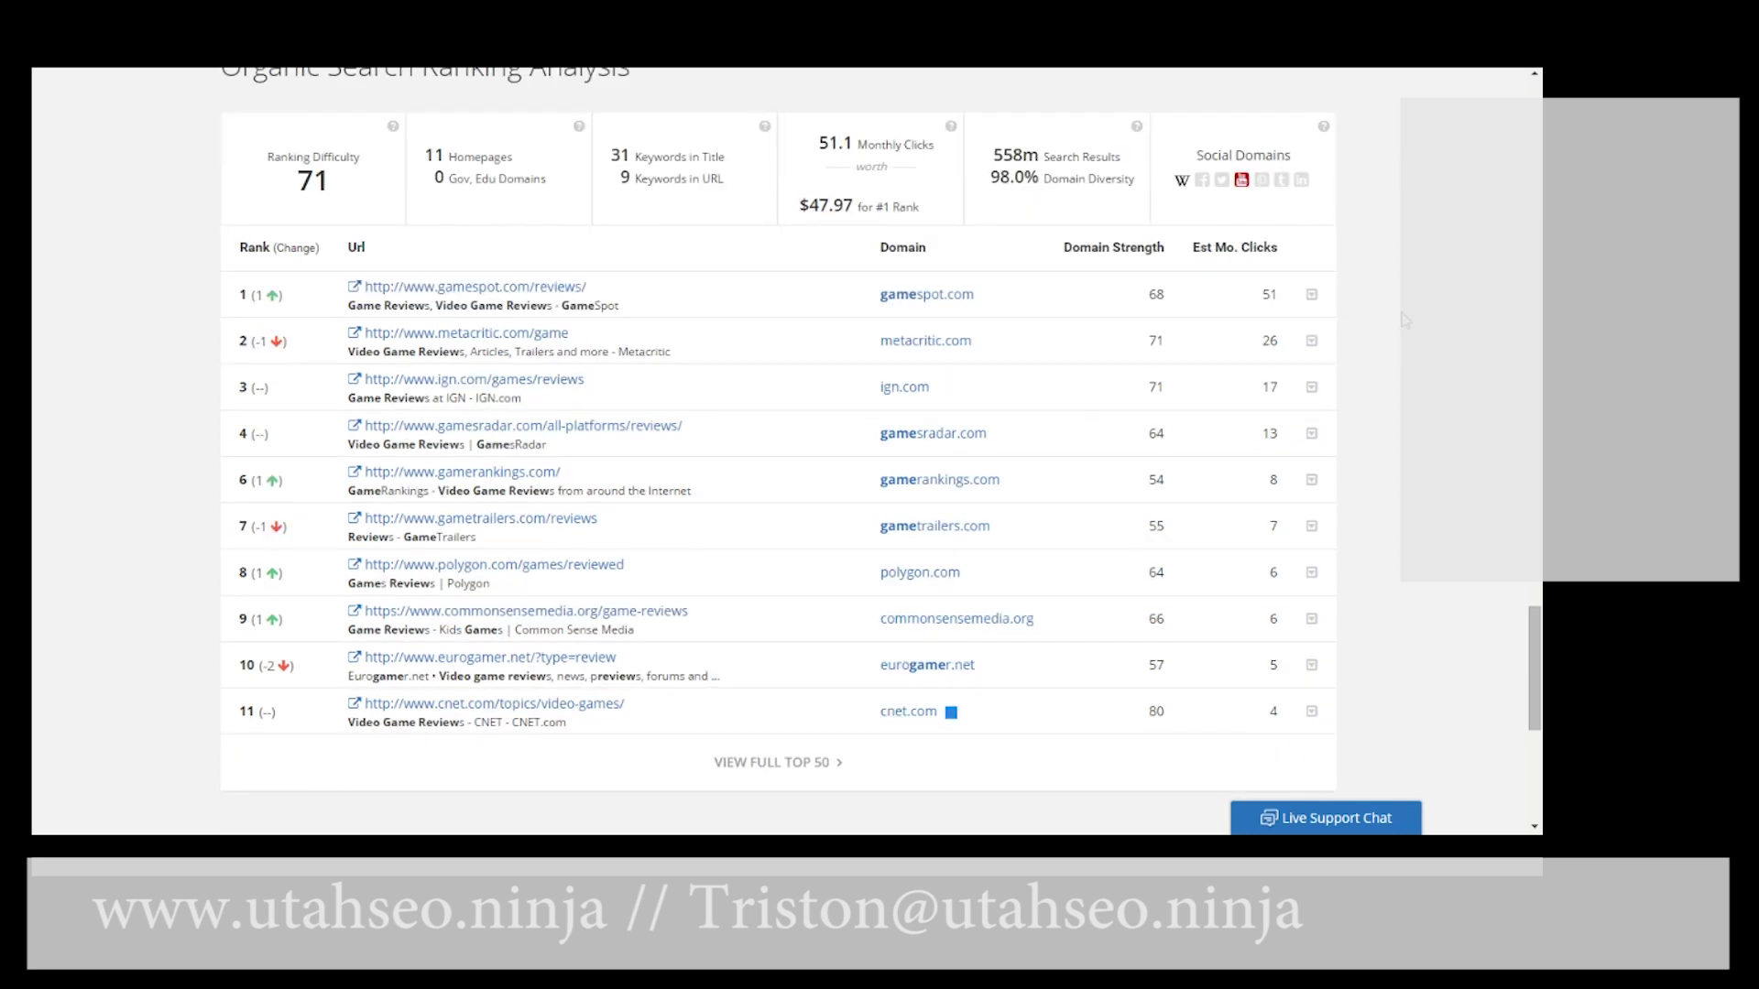
- Compare the estimated monthly clicks of the top-ranked domains and check the Current Ads section
mouse_move(476, 275)
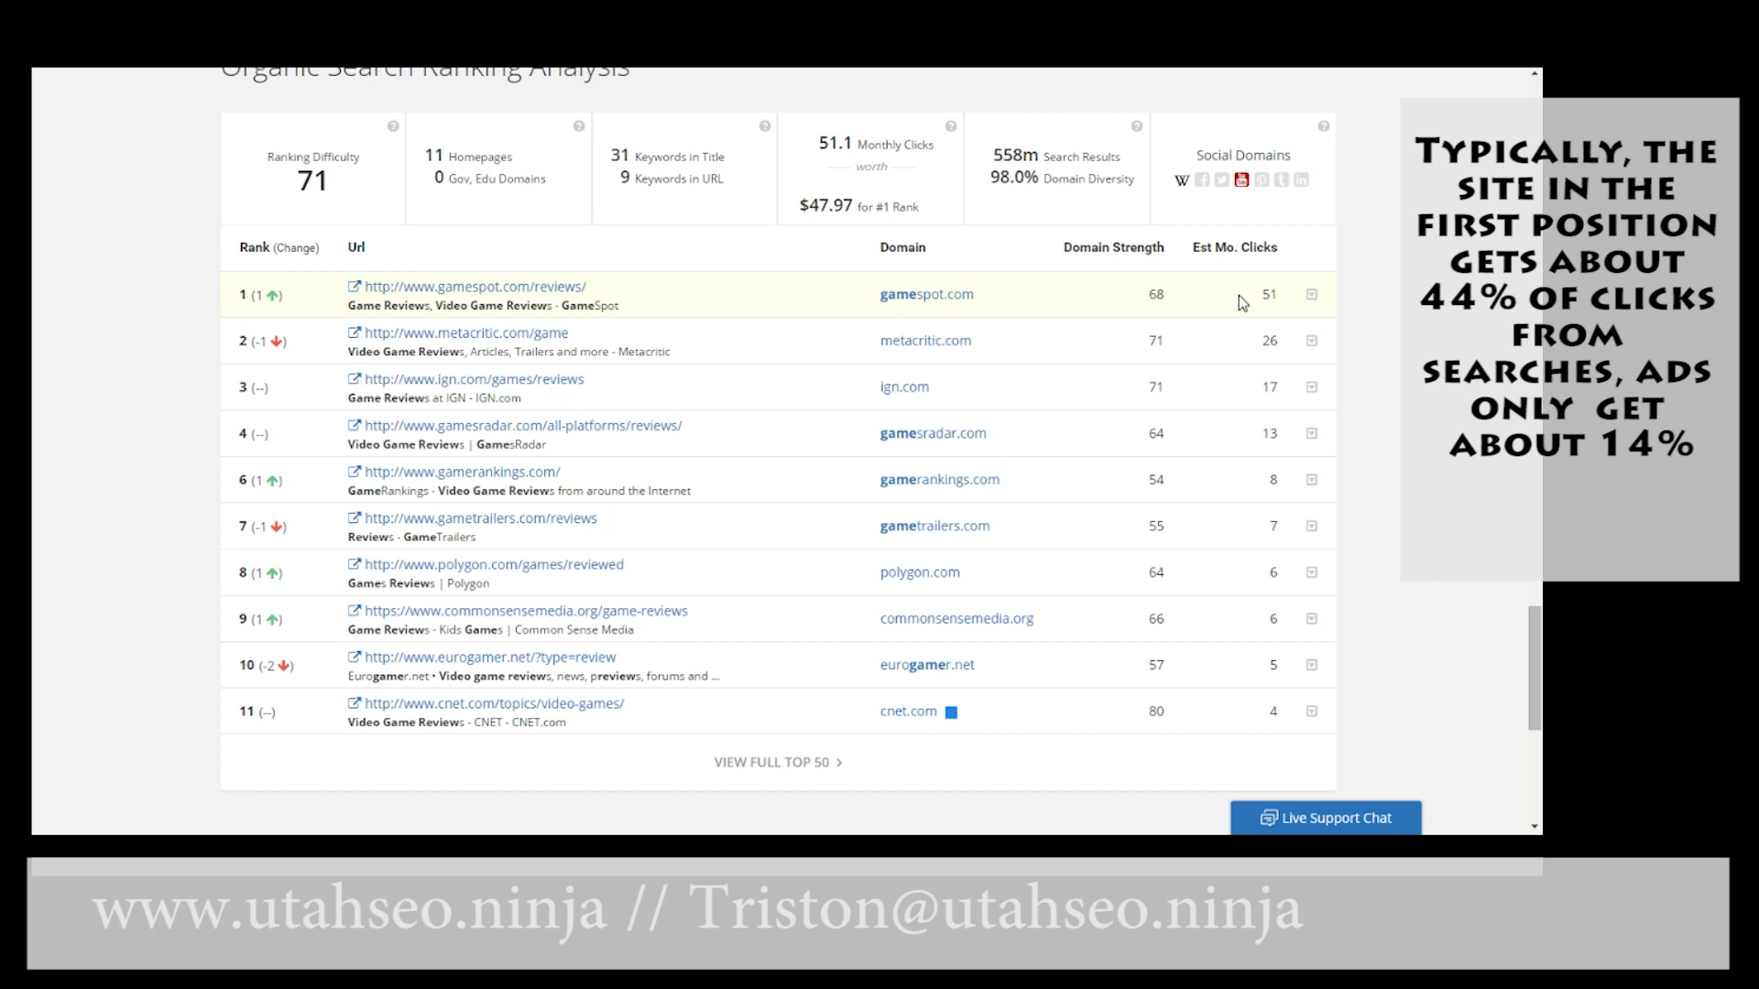
double_click(1269, 341)
scroll(1412, 439, down, 5)
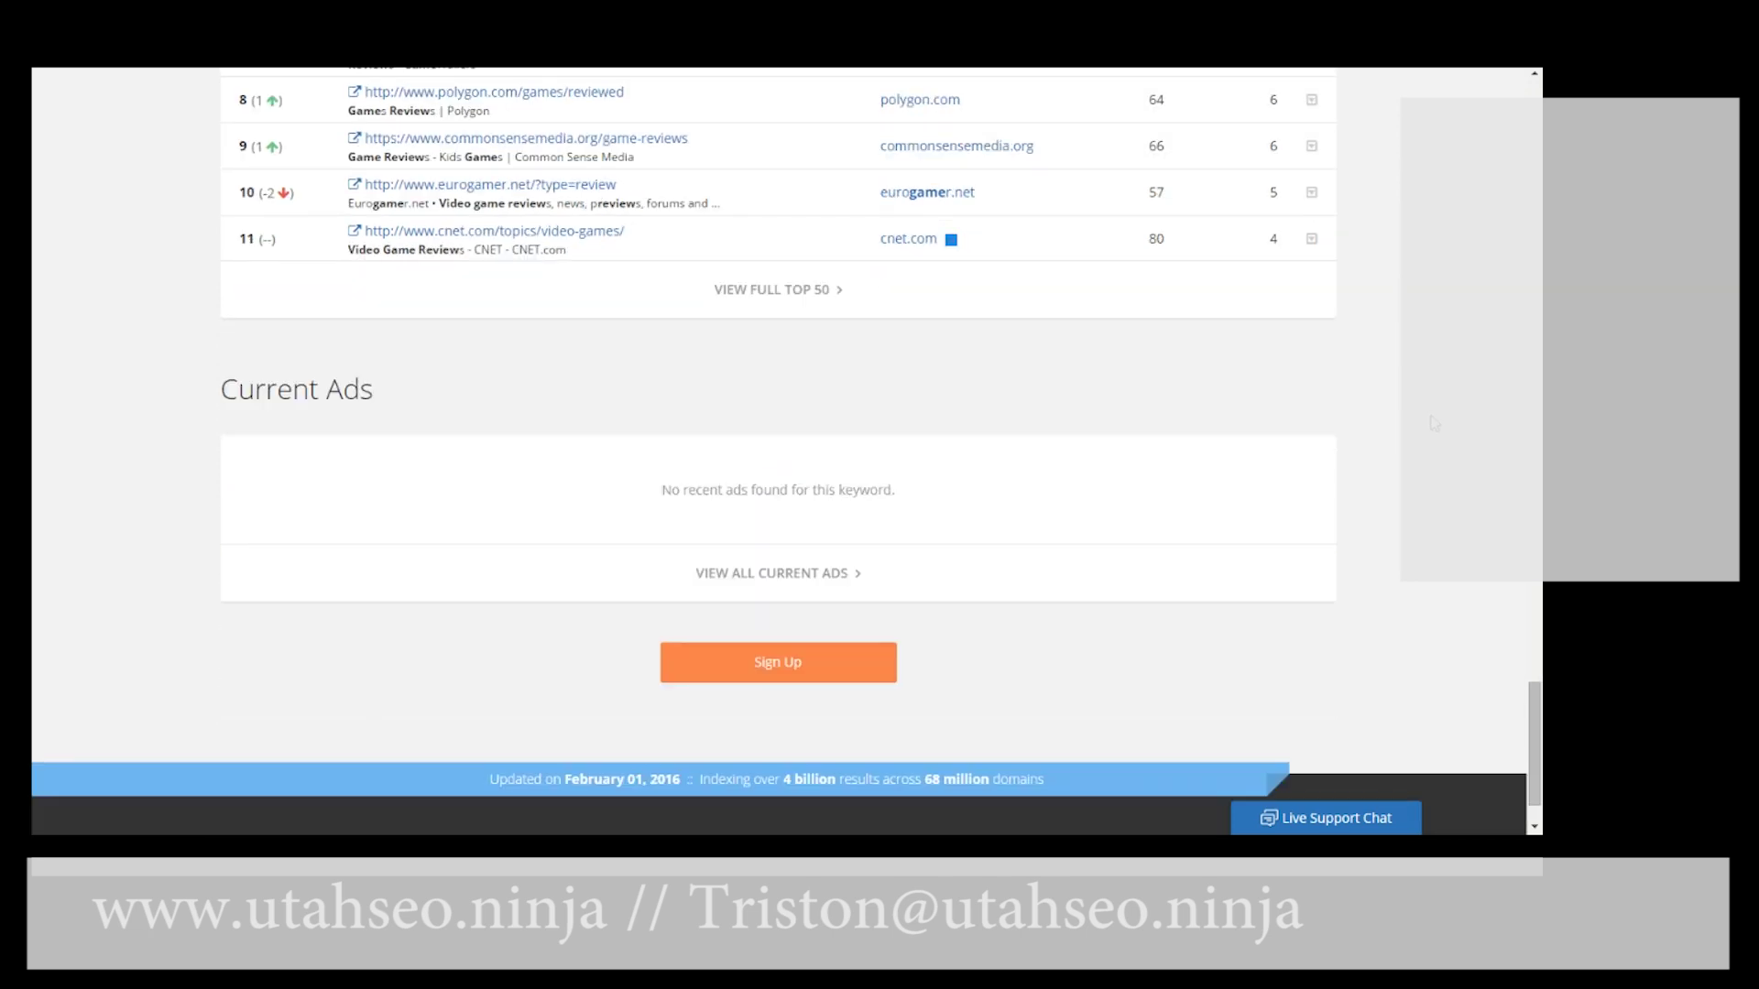
scroll(1435, 423, up, 5)
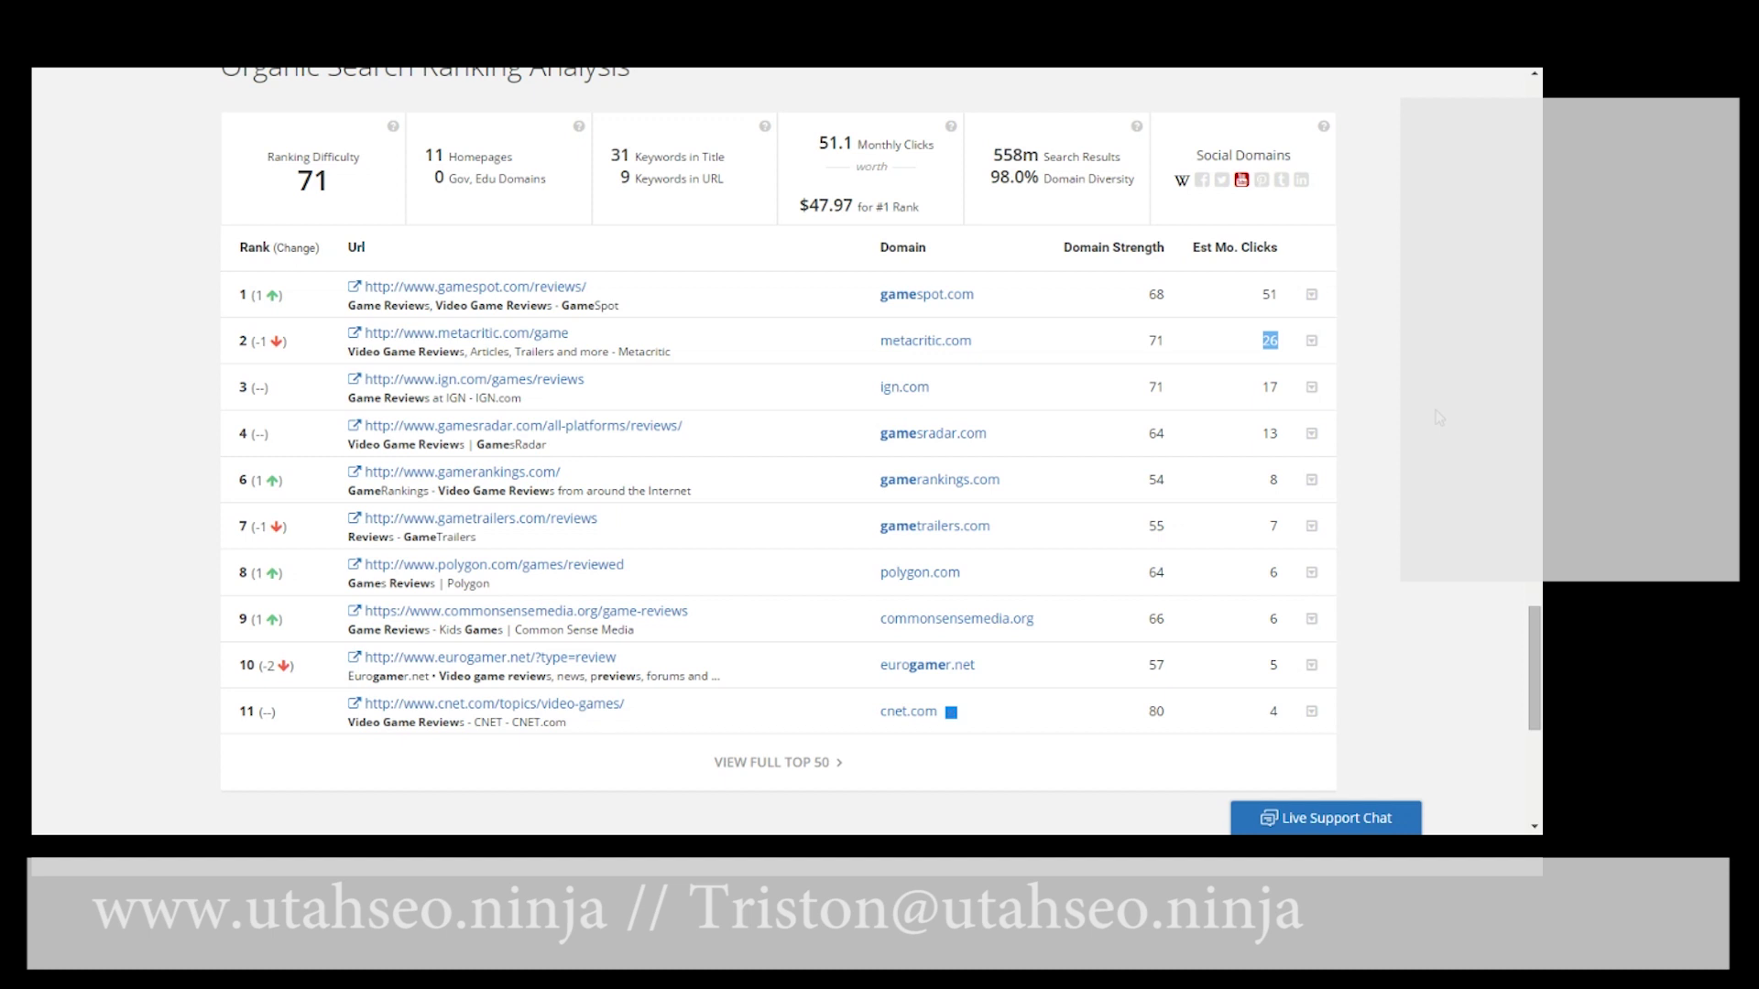
scroll(1438, 417, up, 20)
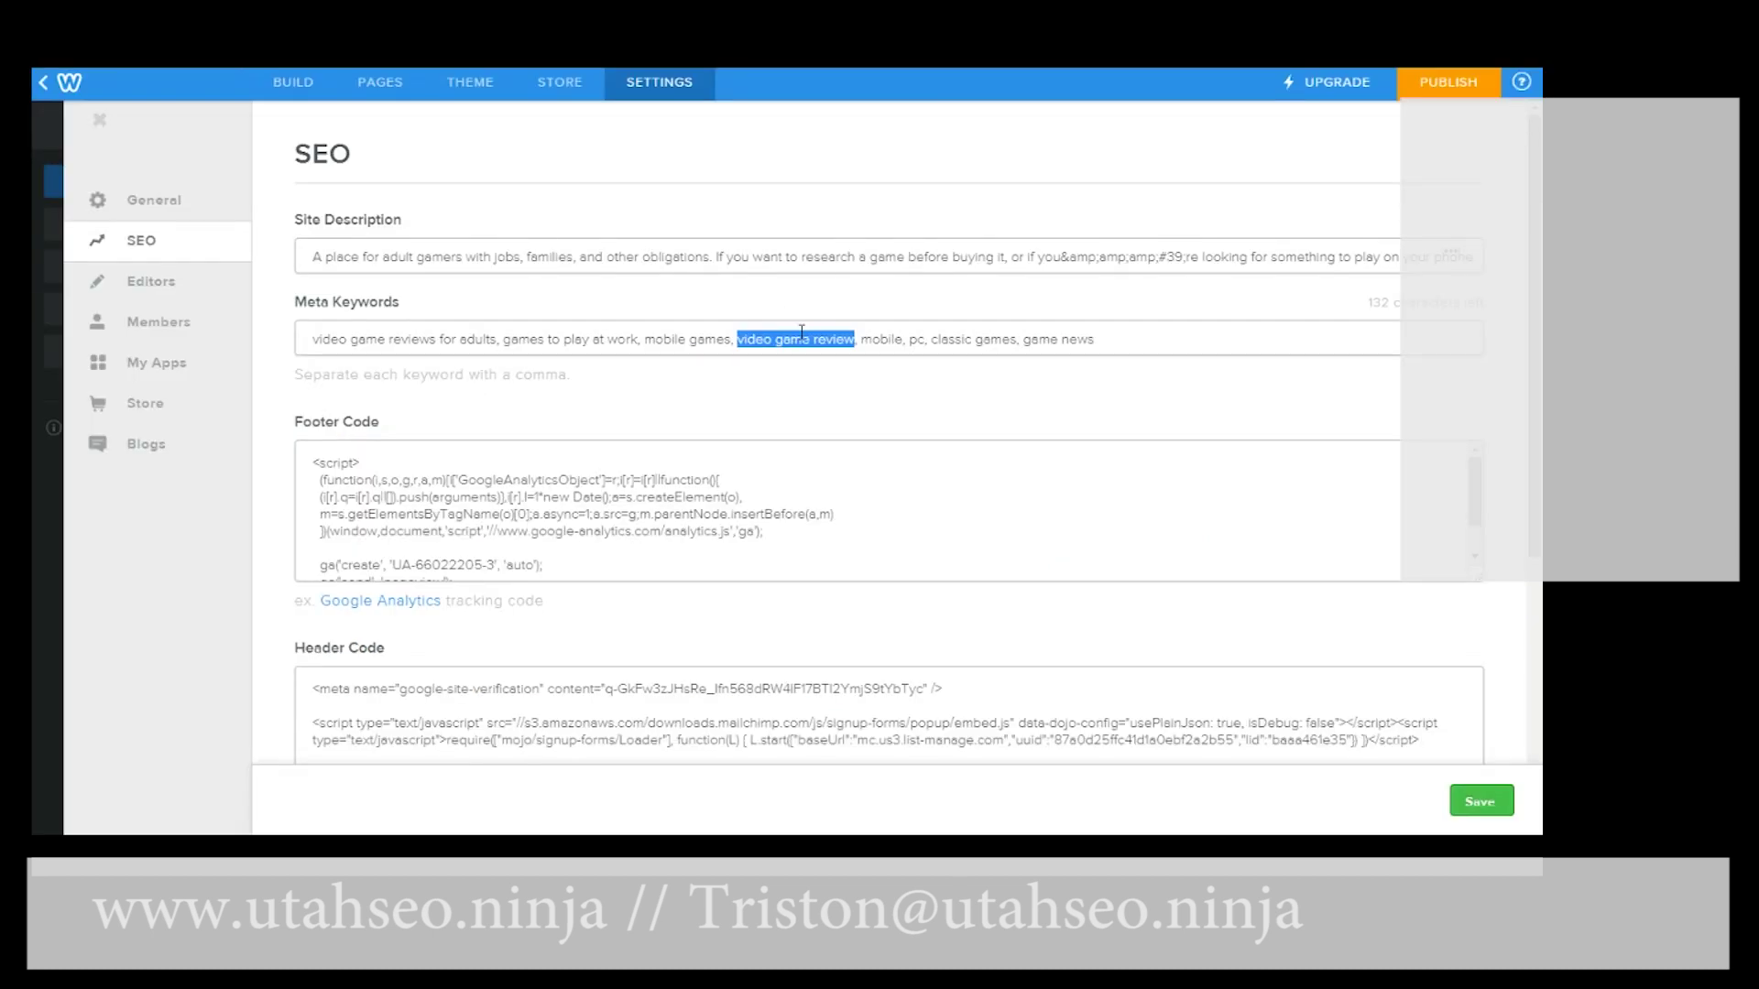
- Copy "video game reviews for adults" from Weebly's Meta Keywords, get keyword ideas for it in Google AdWords Keyword Planner, and view the monthly search trend
click(457, 321)
drag(497, 337, 295, 343)
key(ctrl+c)
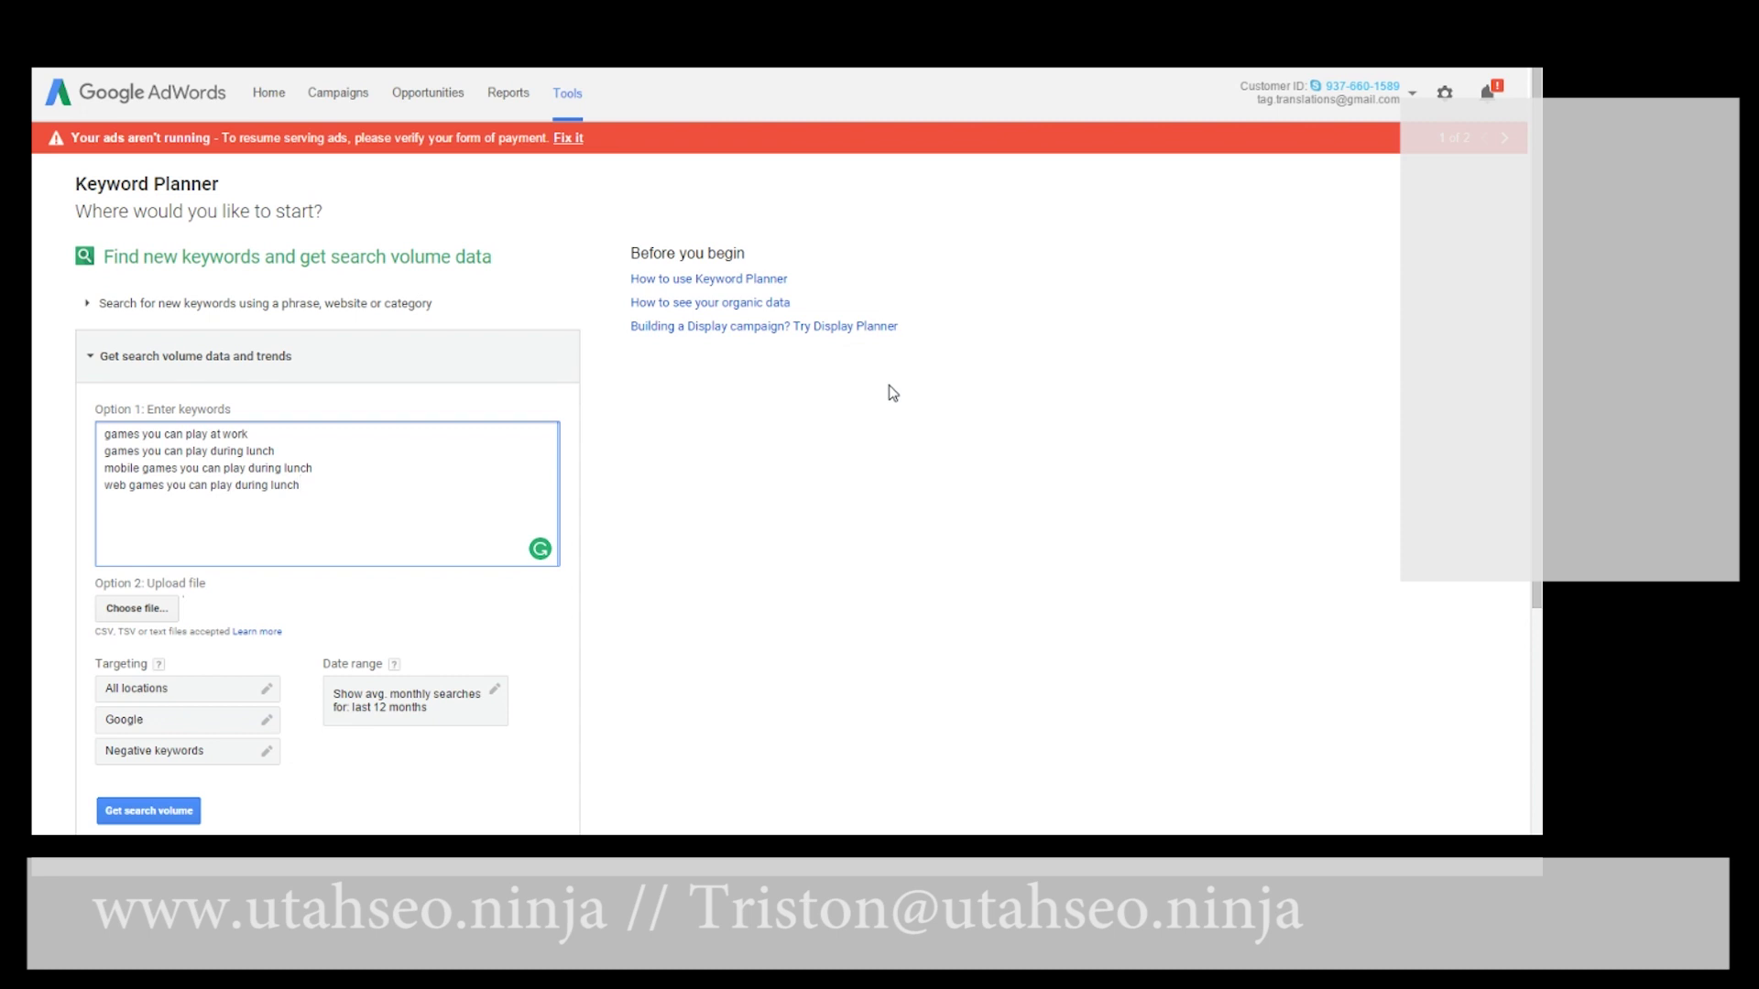
click(99, 353)
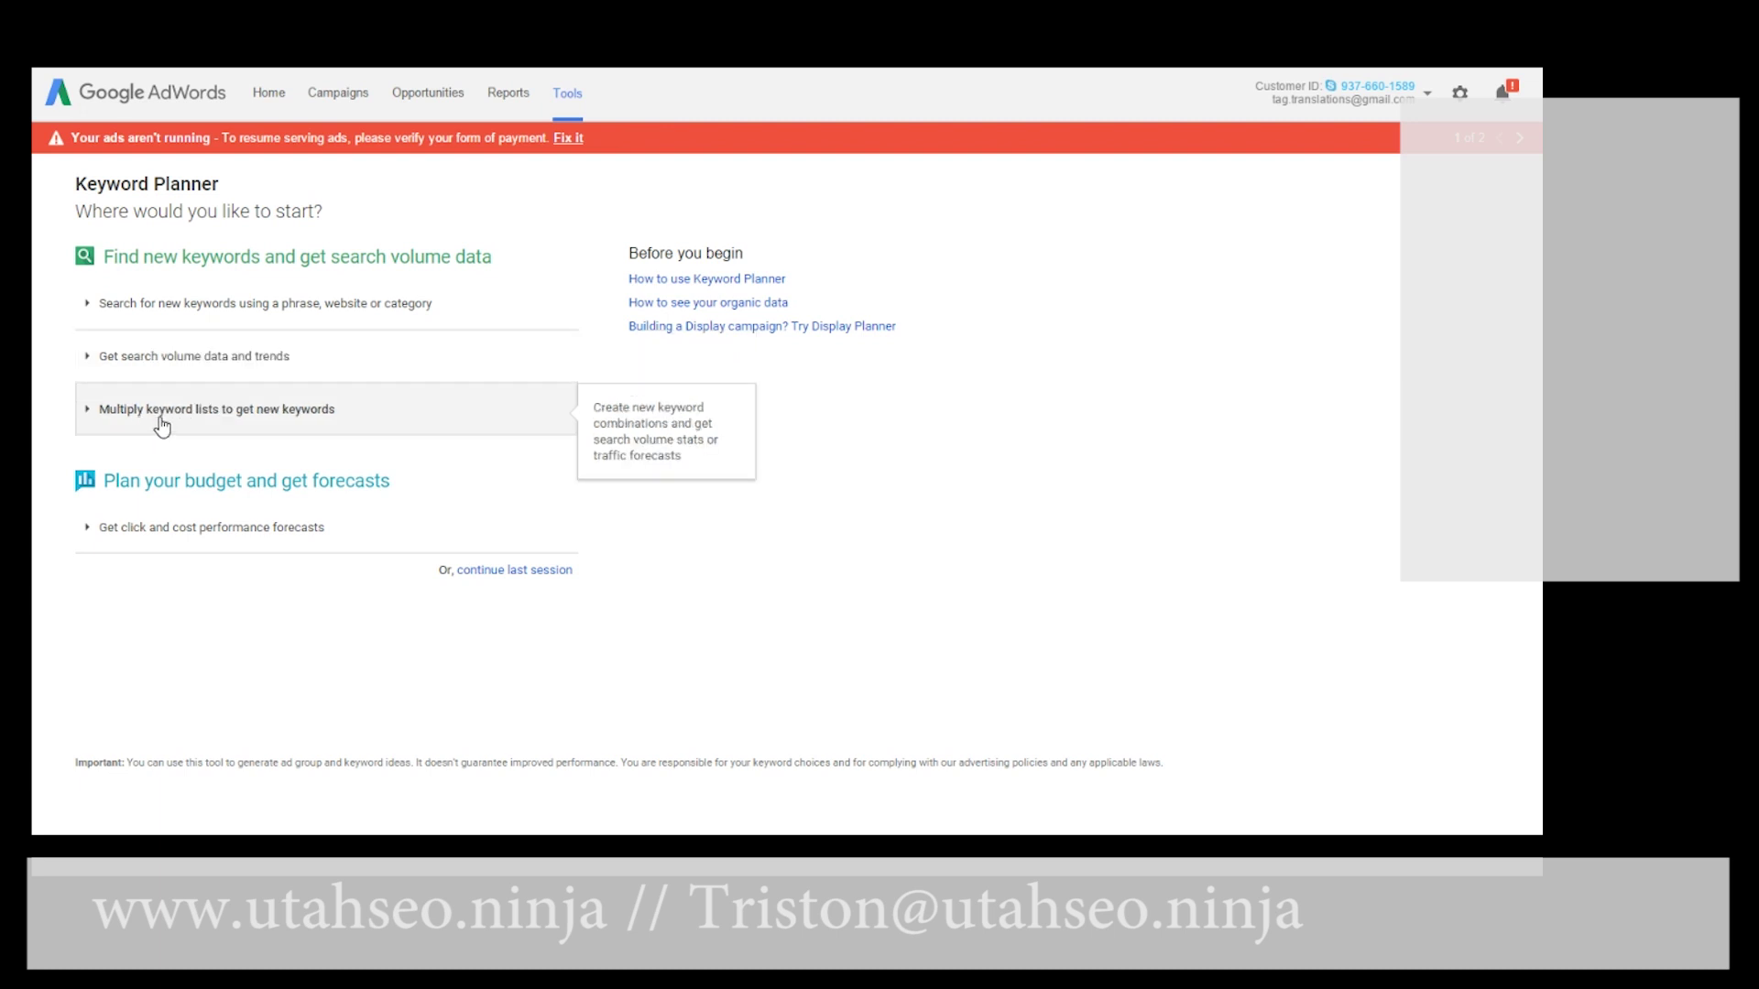
click(177, 303)
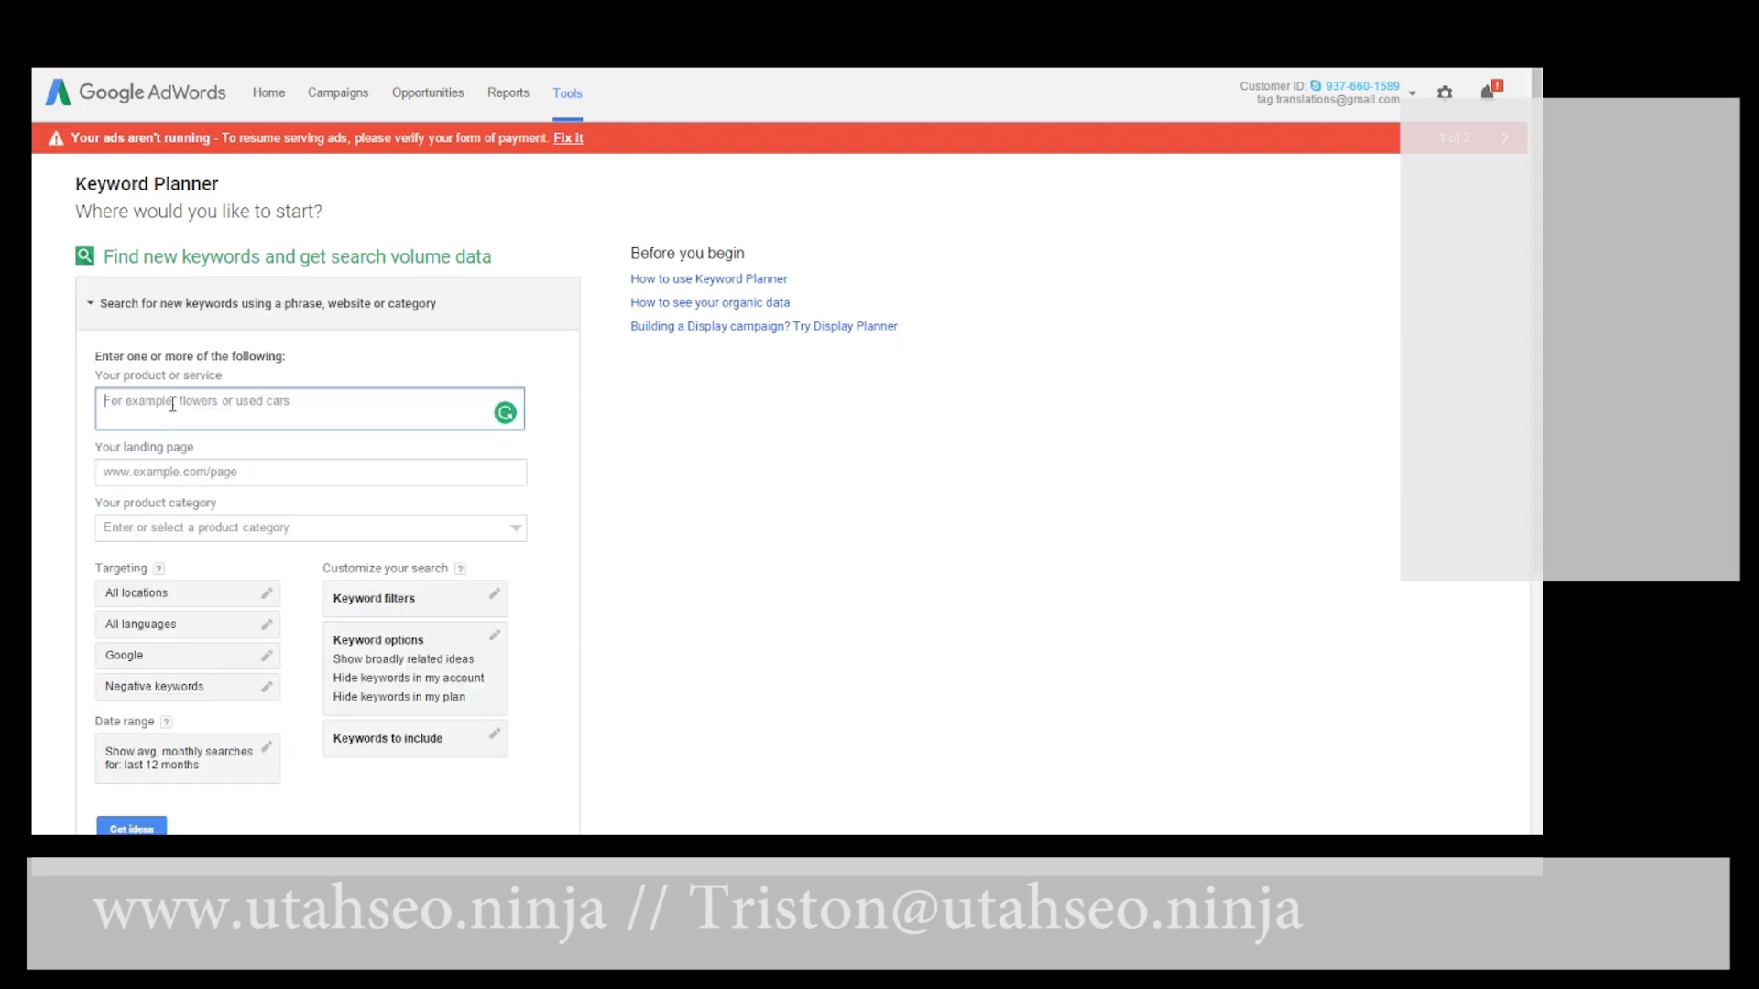
key(ctrl+v)
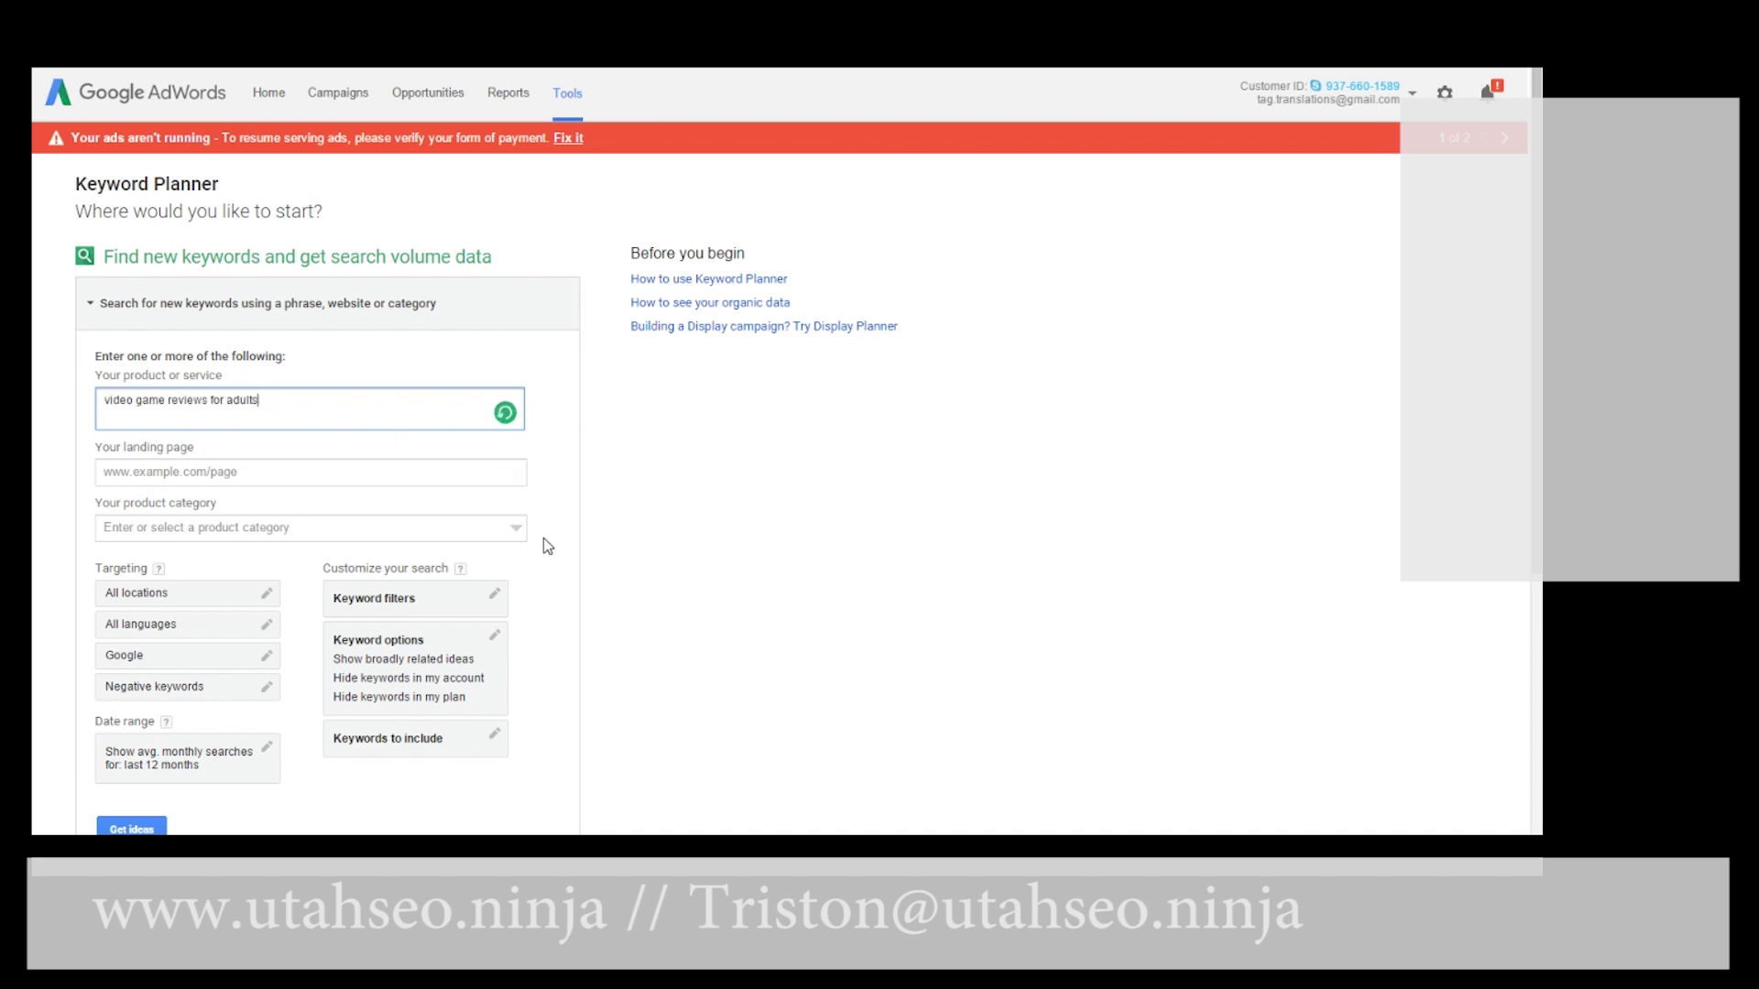
scroll(605, 550, down, 1)
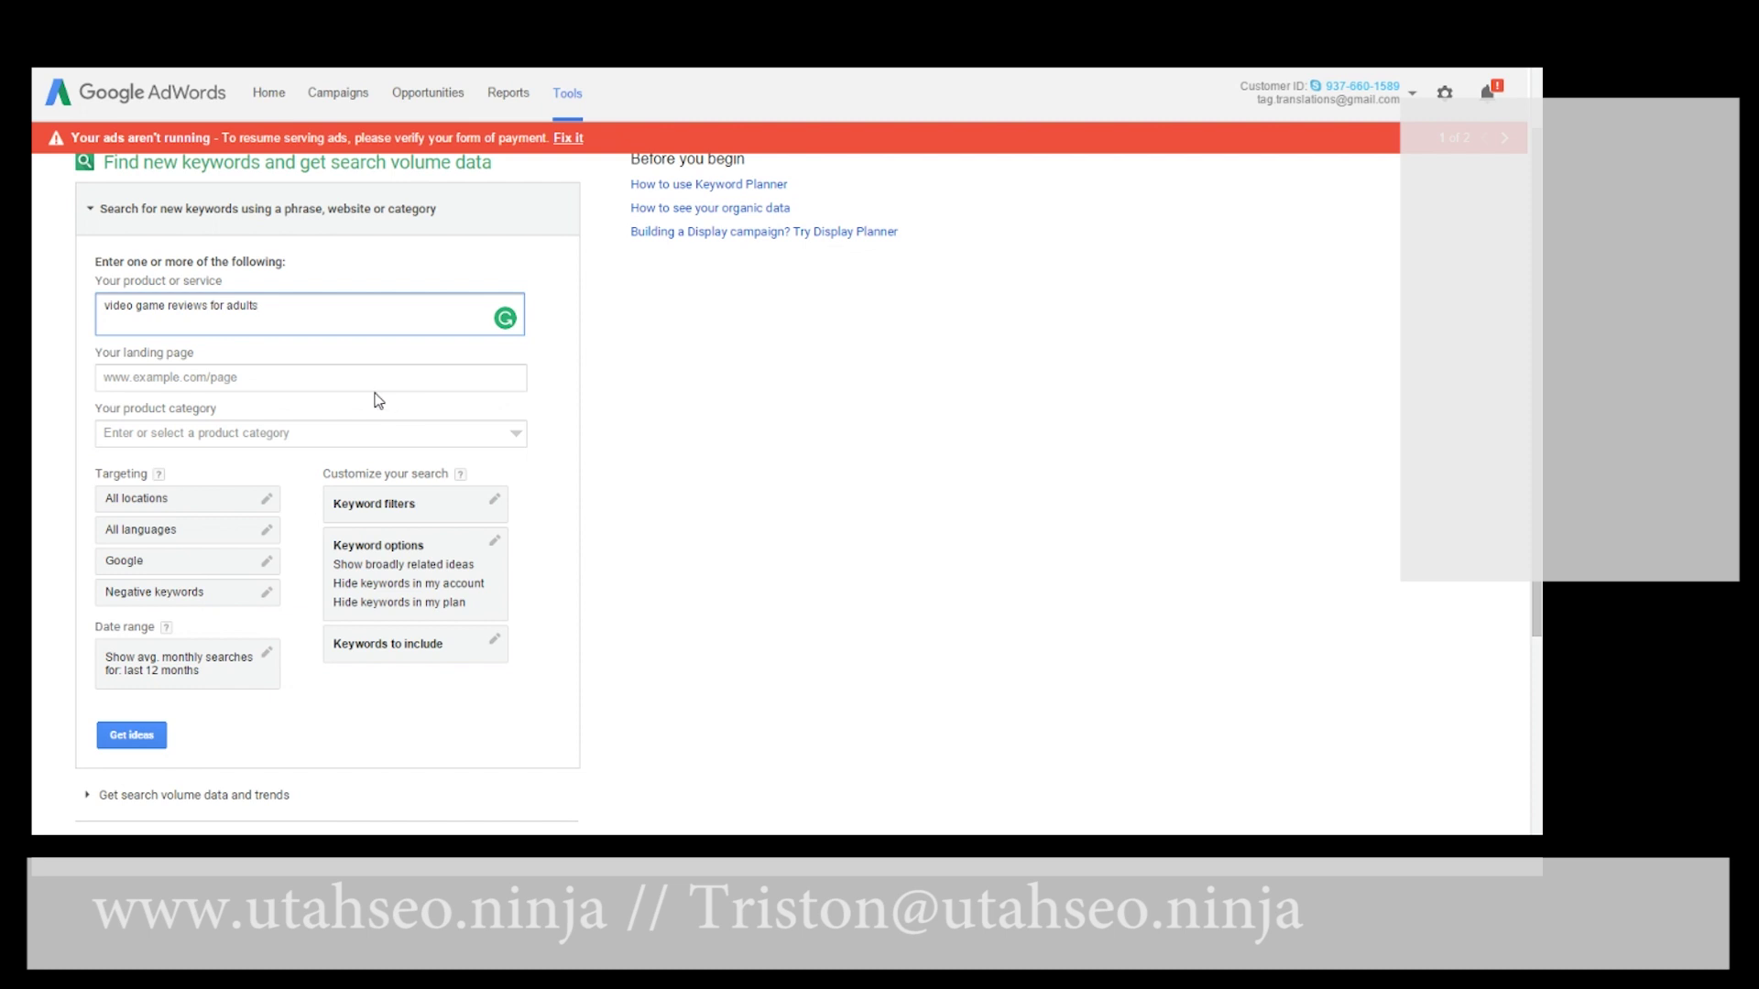
scroll(73, 504, down, 1)
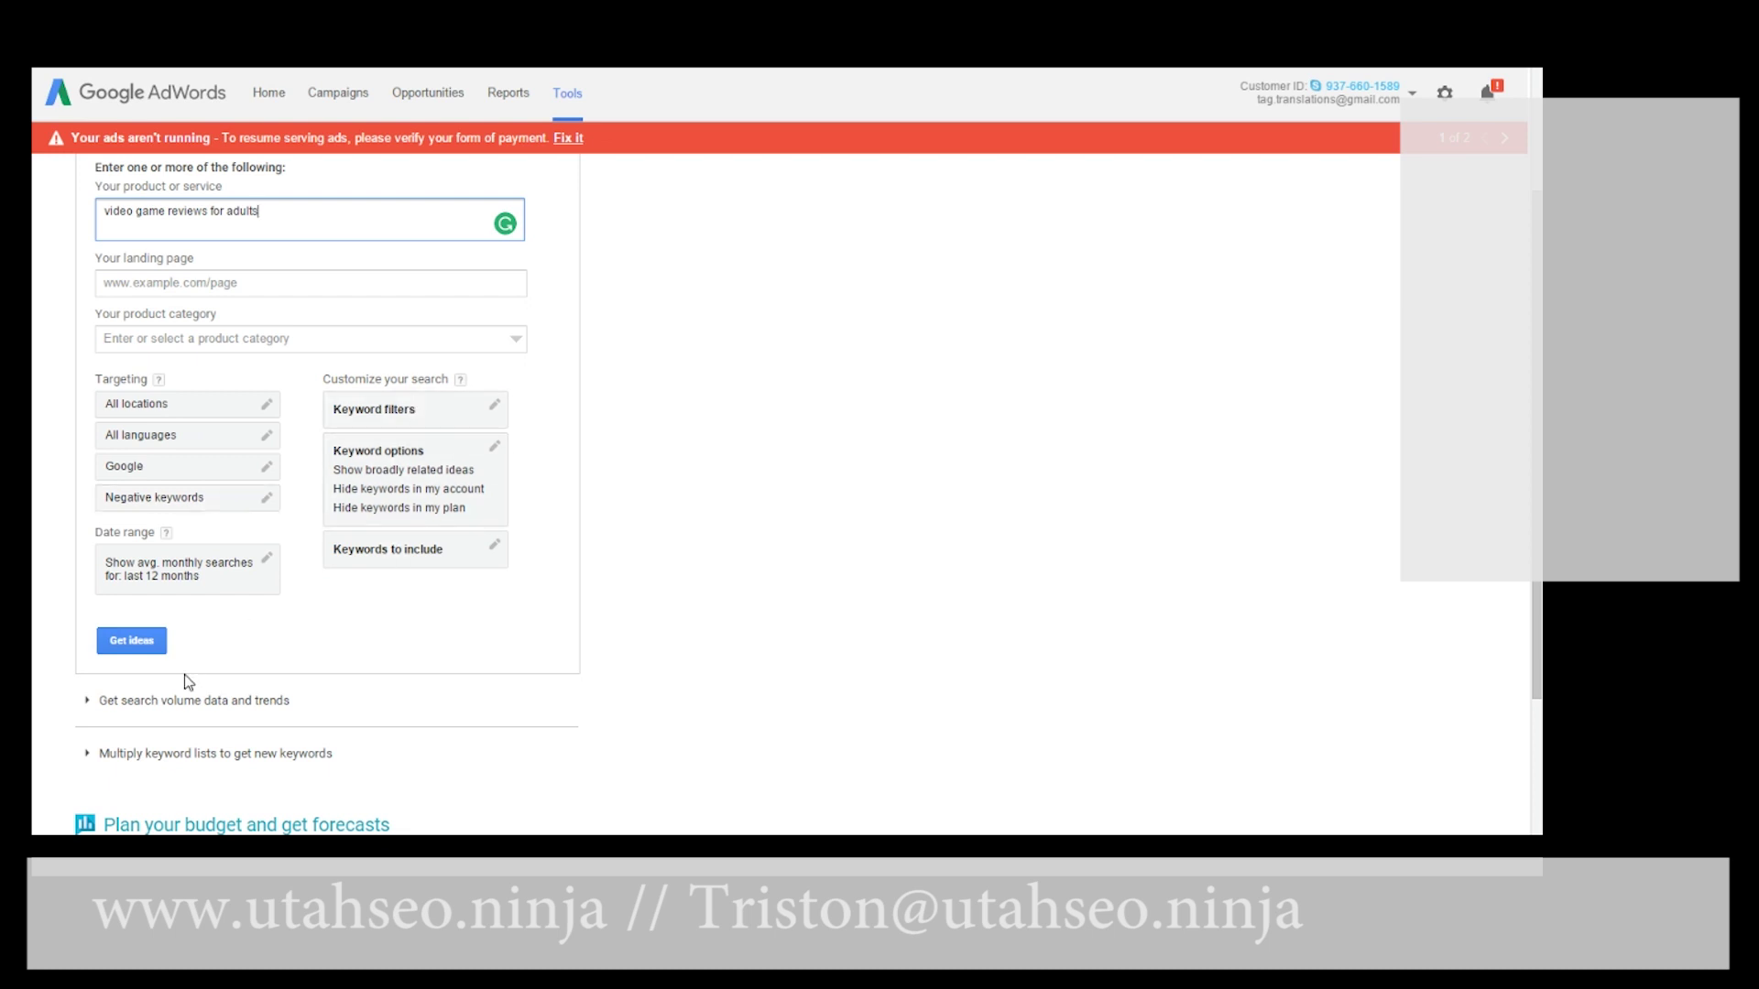
click(132, 639)
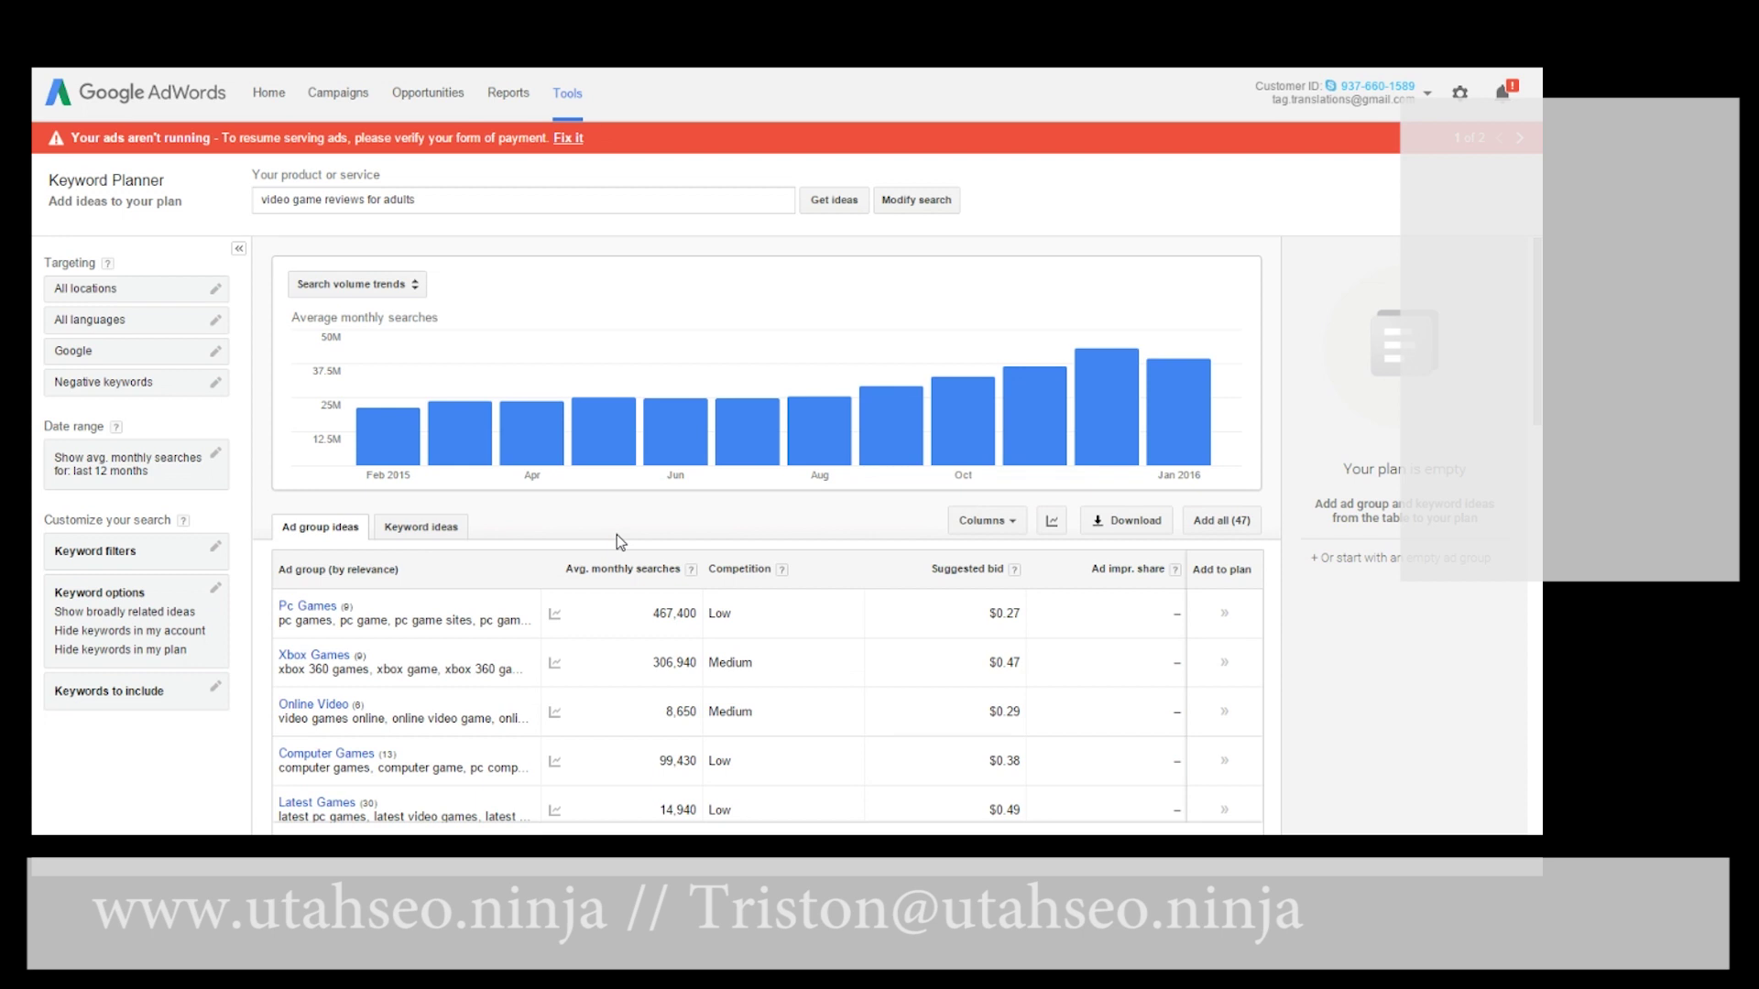
mouse_move(1137, 438)
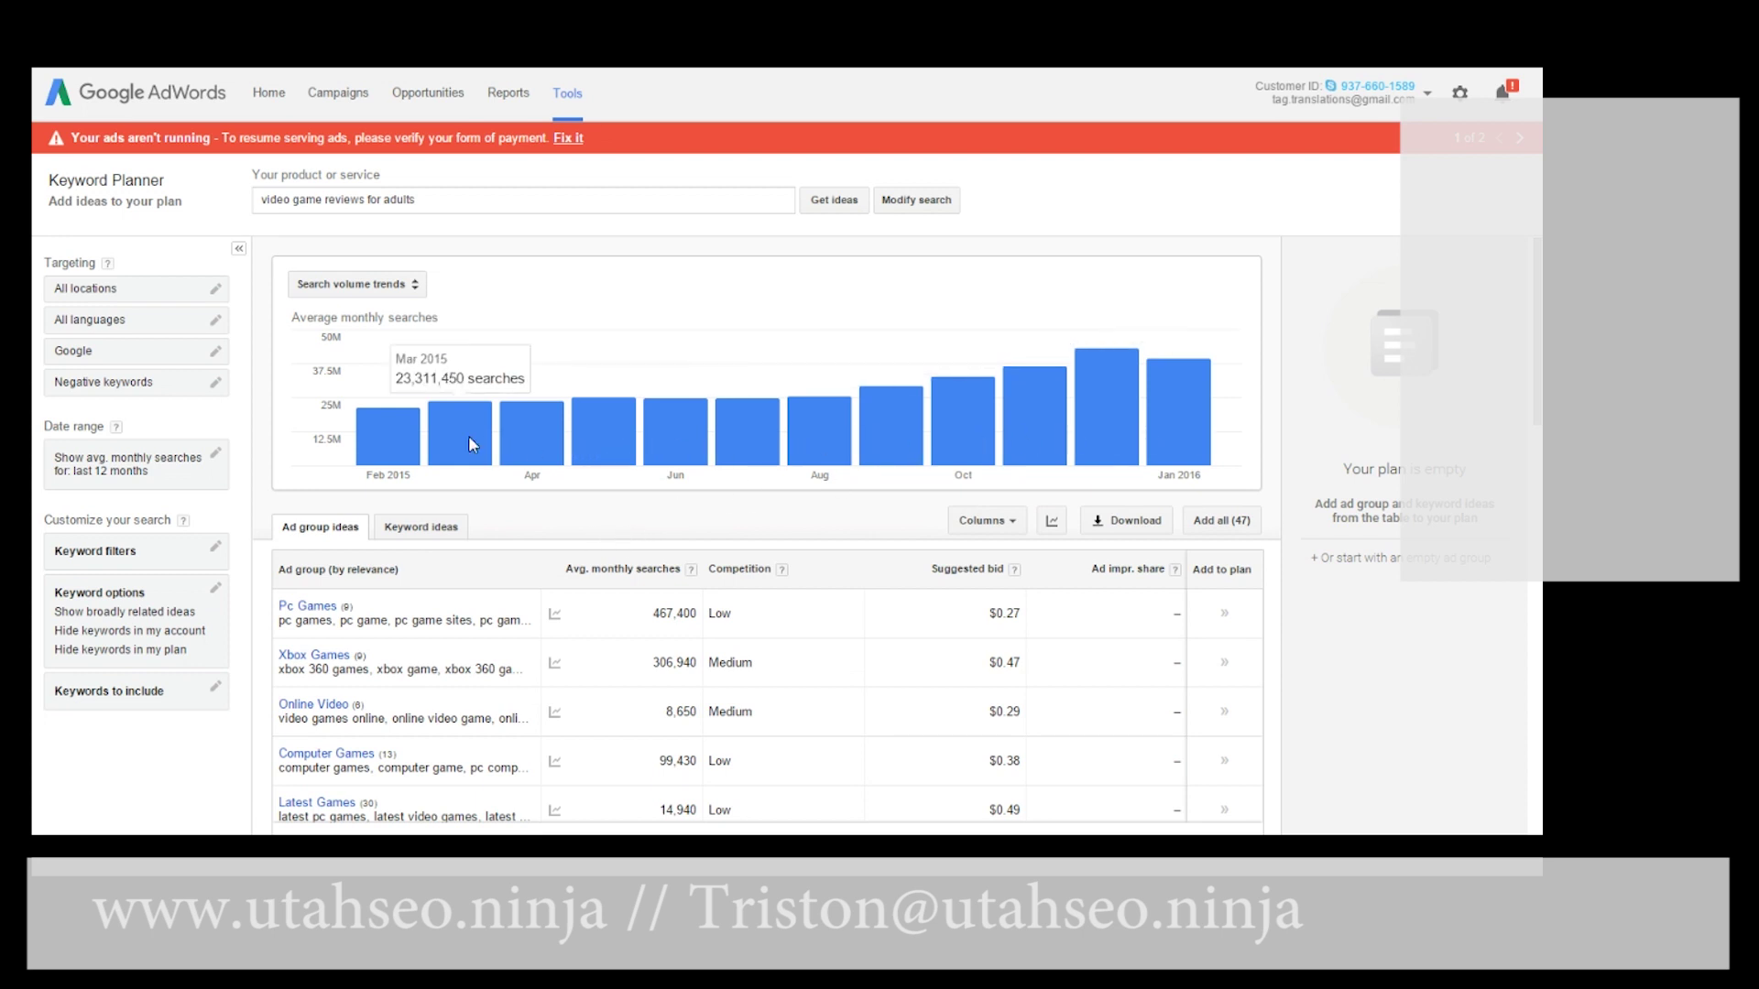
- Review the monthly search trend, open the Pc Games ad group, and sort its keywords by average monthly searches
mouse_move(349, 417)
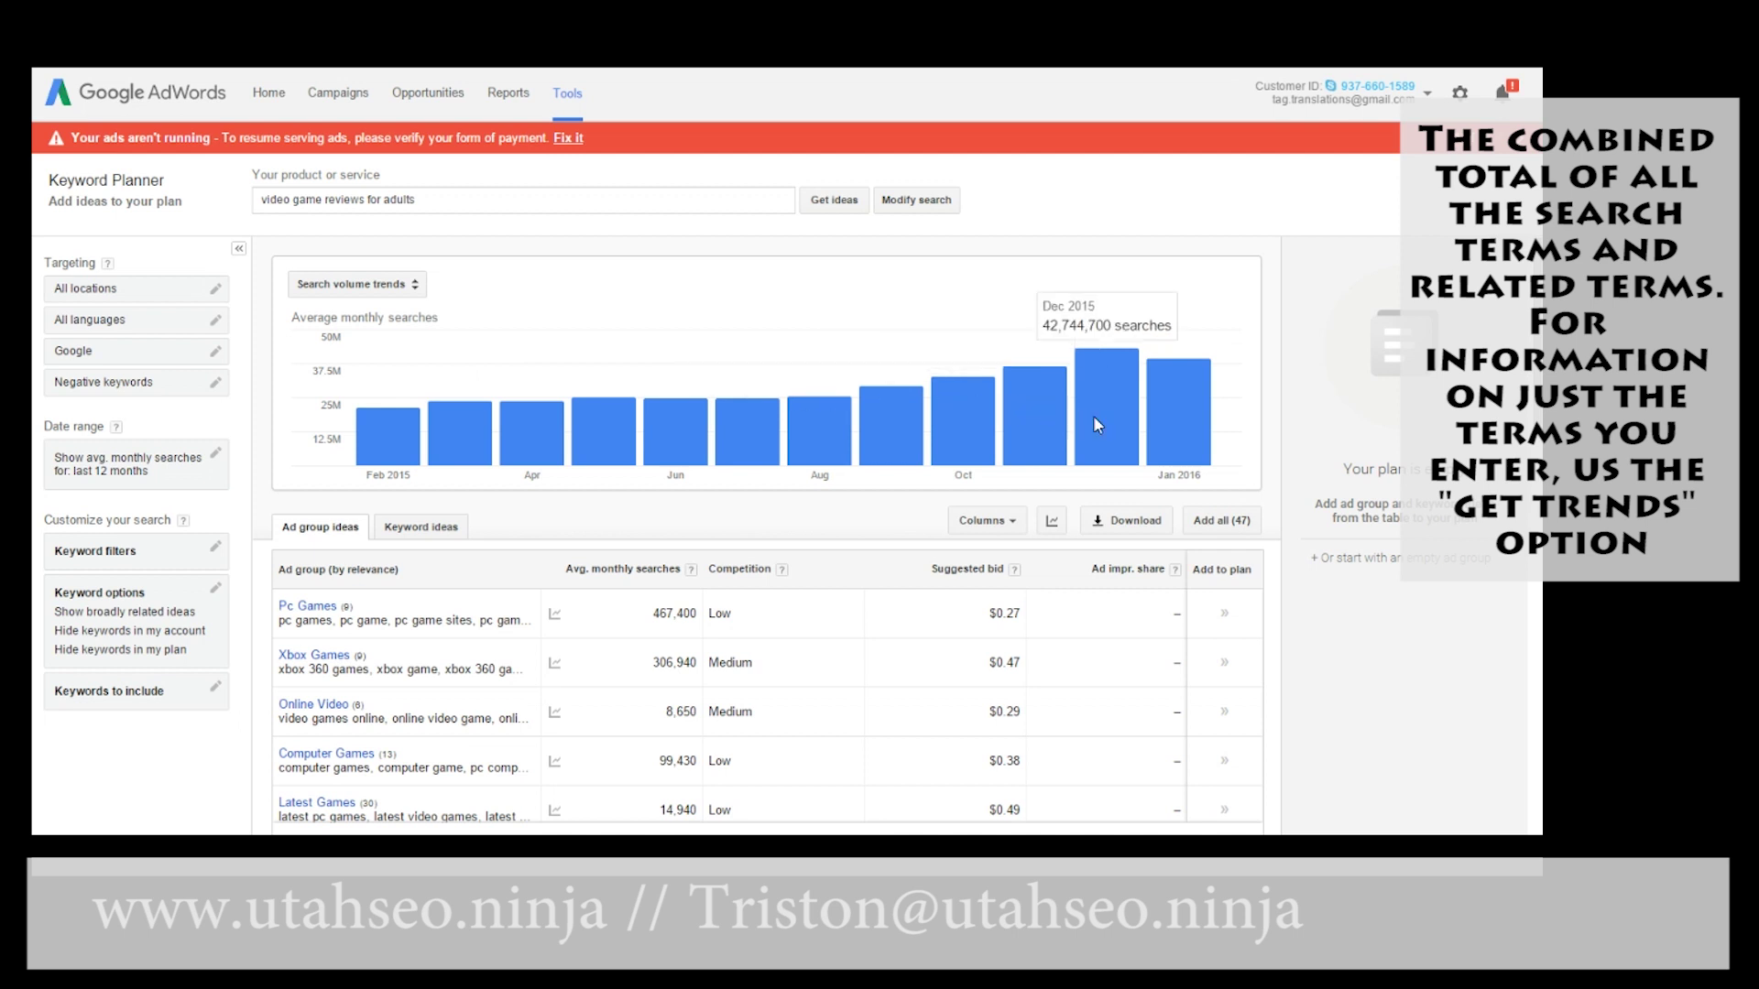
mouse_move(383, 448)
scroll(1101, 425, down, 3)
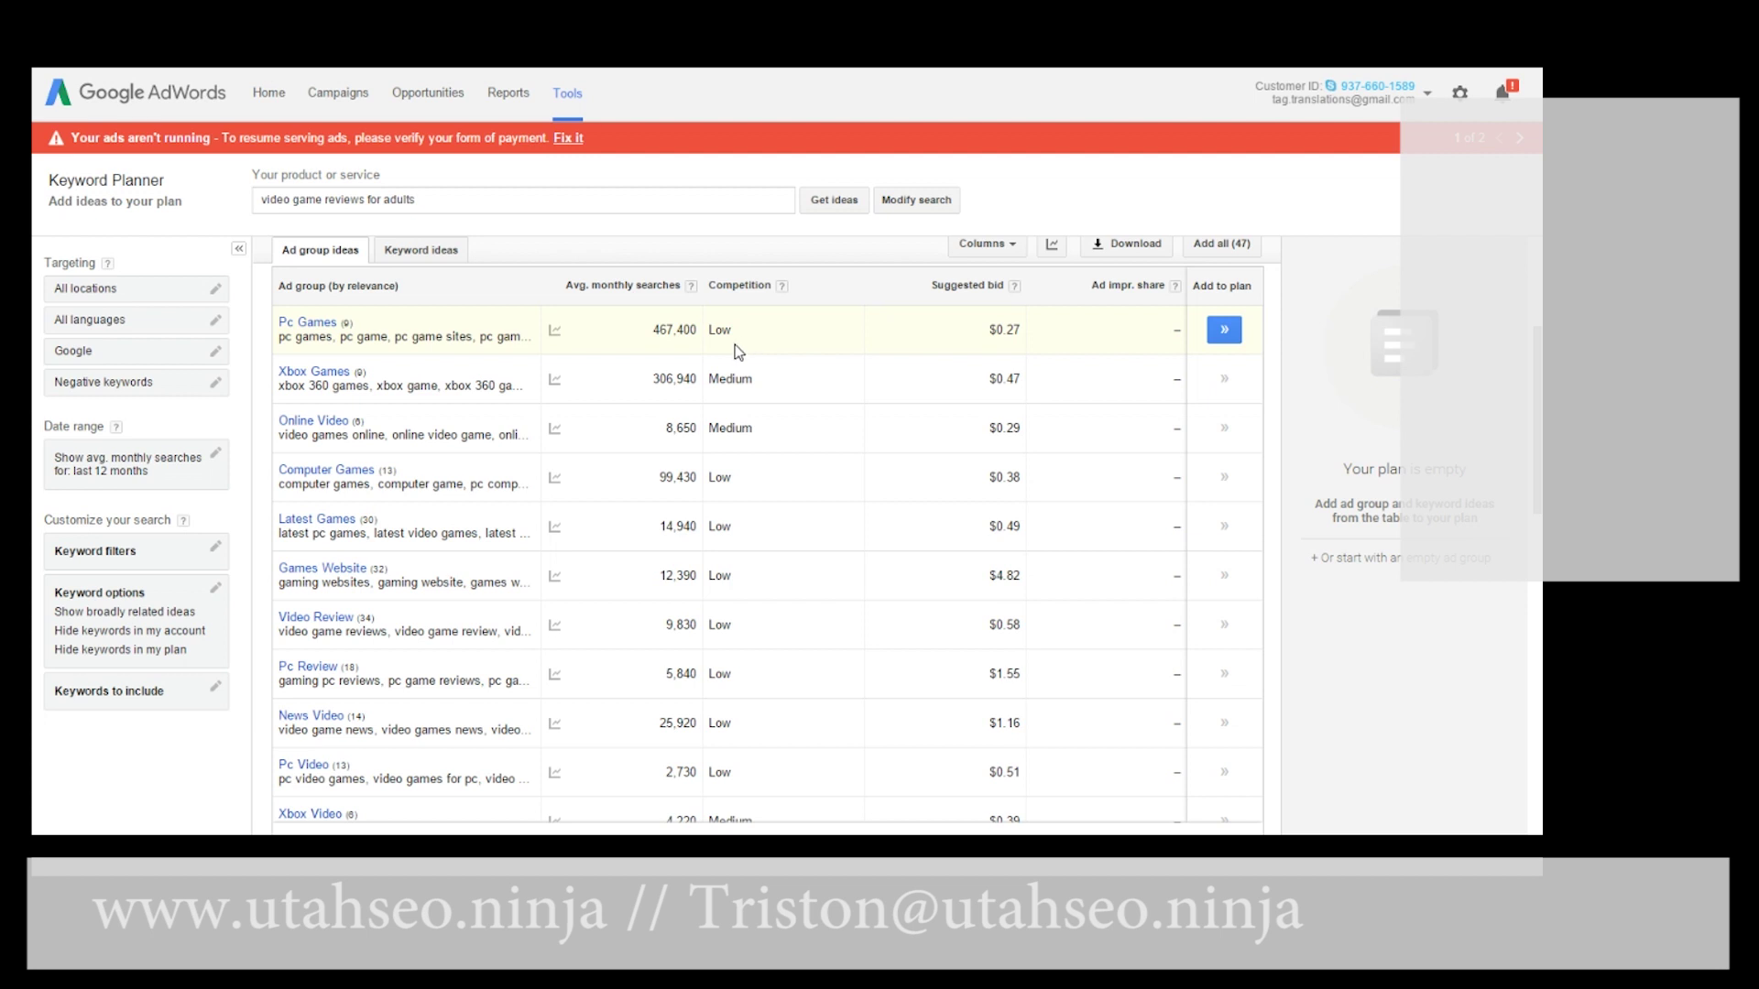
click(312, 325)
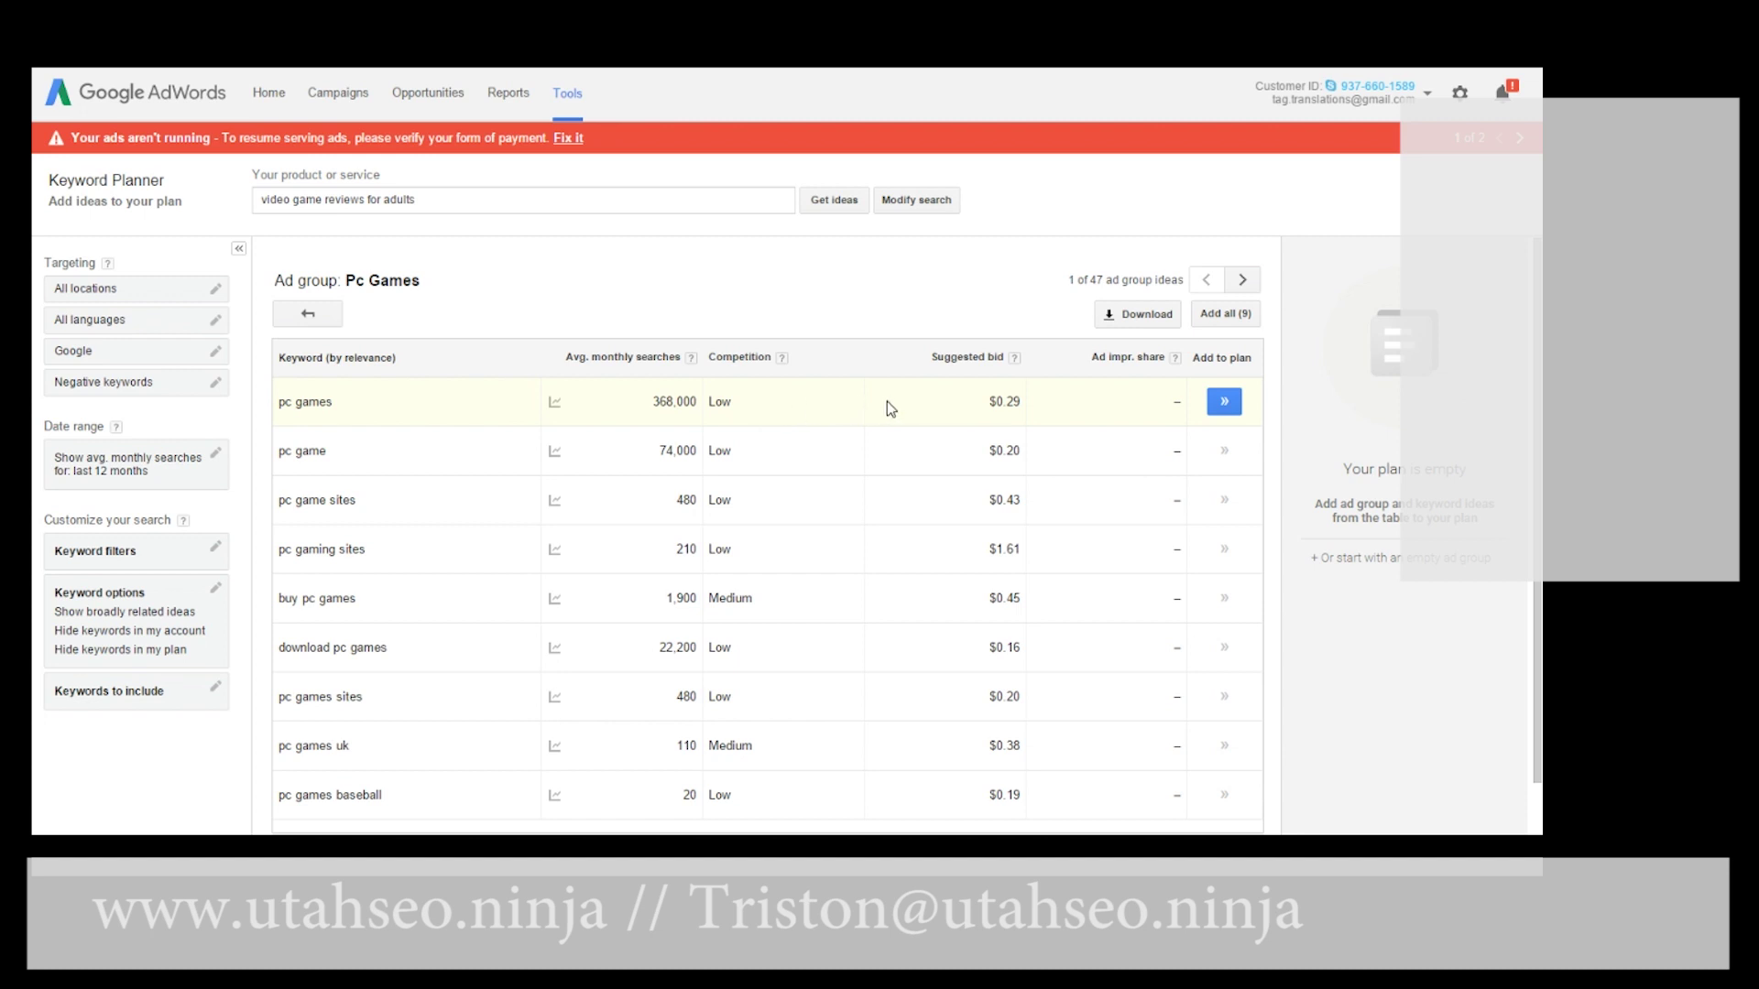
click(1013, 406)
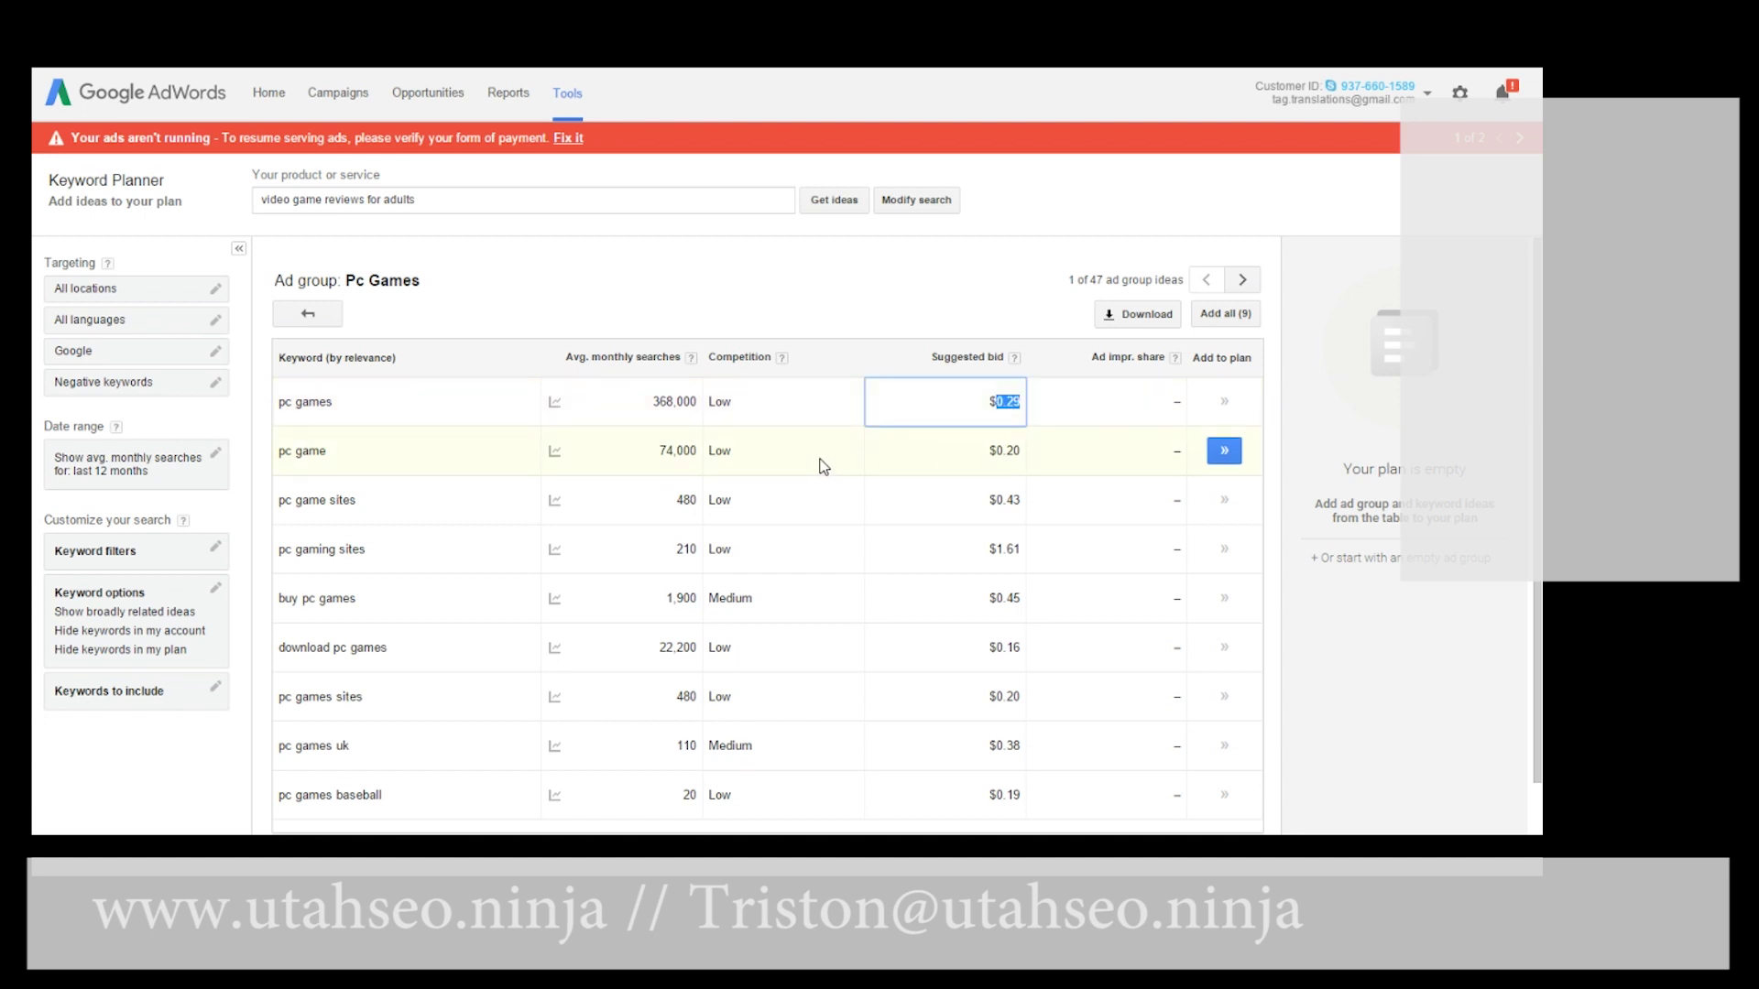
click(699, 360)
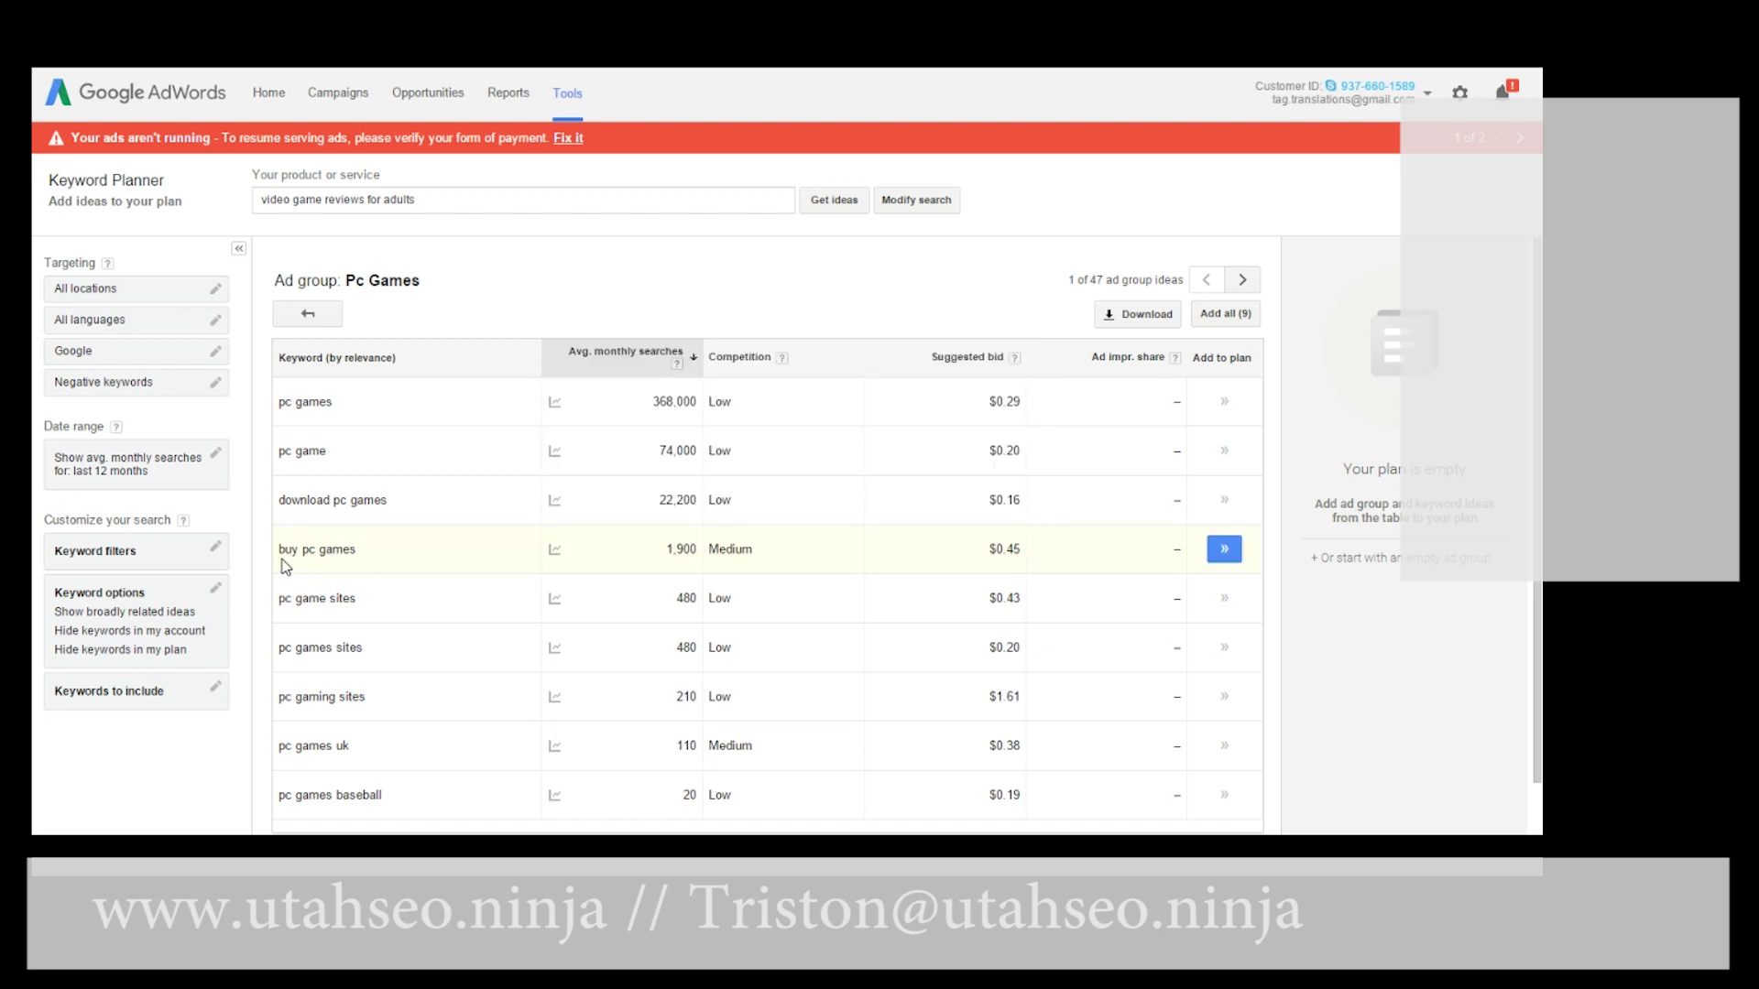
- Copy the keyword "buy pc games" and get new keyword ideas for "buy pc games coupons"
drag(275, 552, 359, 548)
key(ctrl+c)
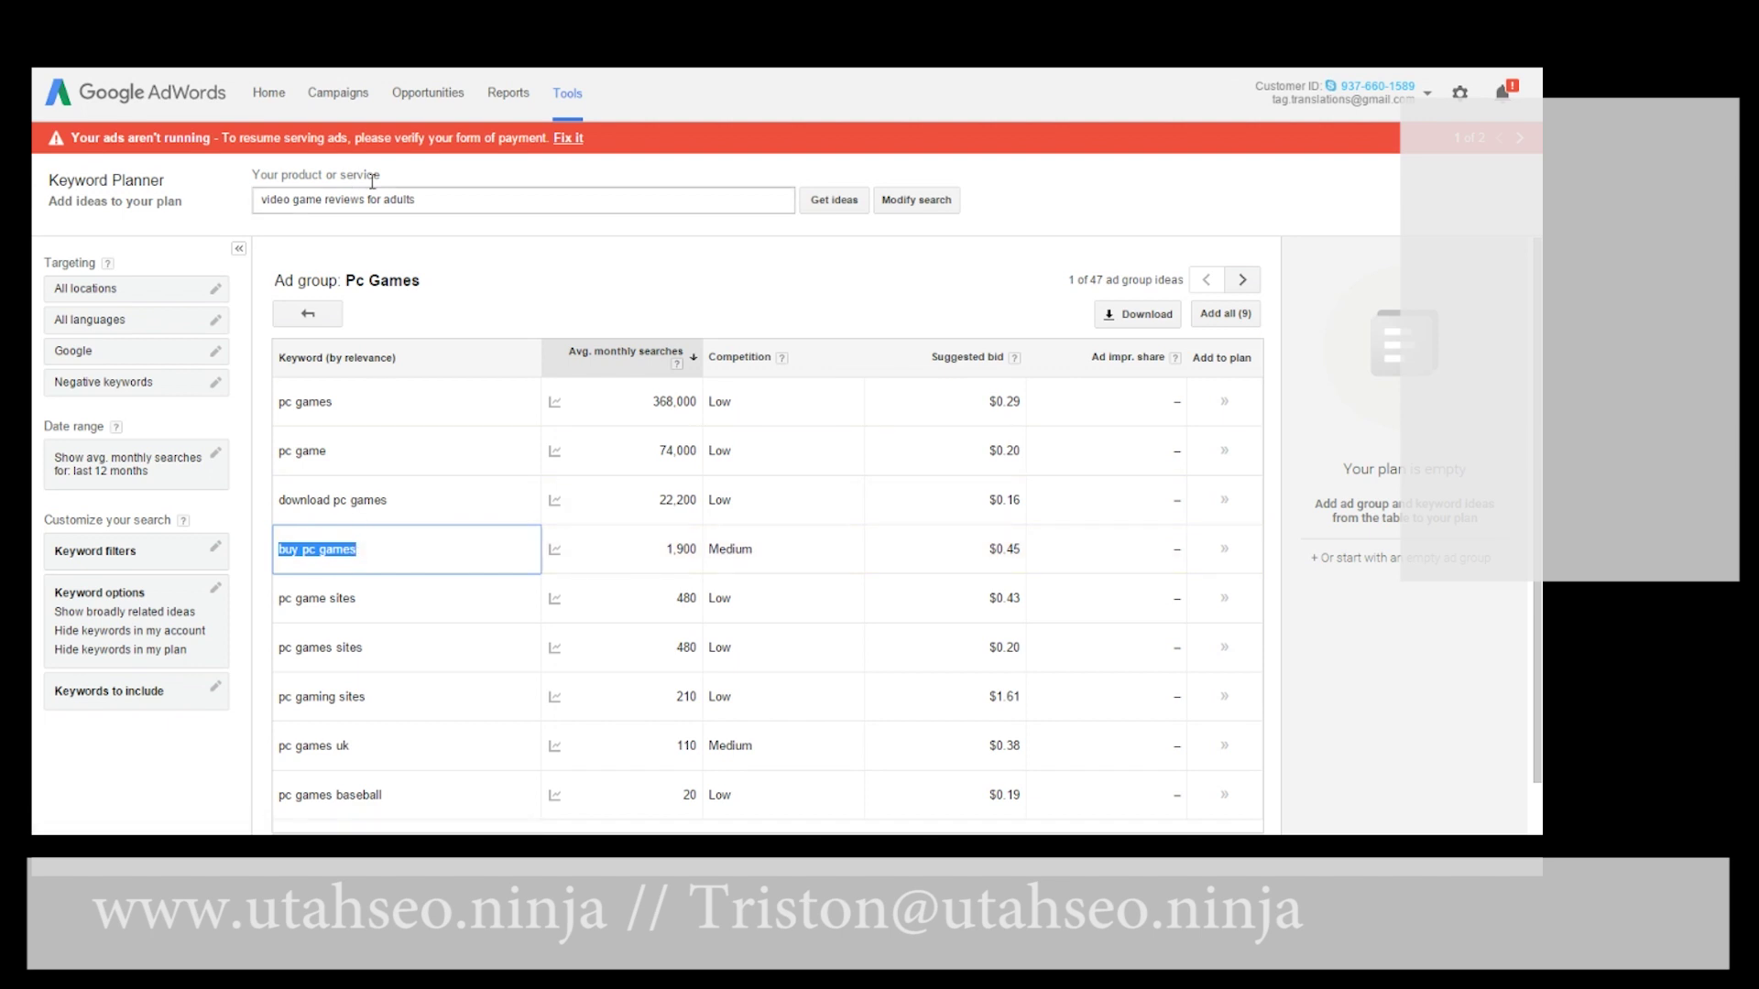
click(452, 200)
key(ctrl+a)
key(ctrl+v)
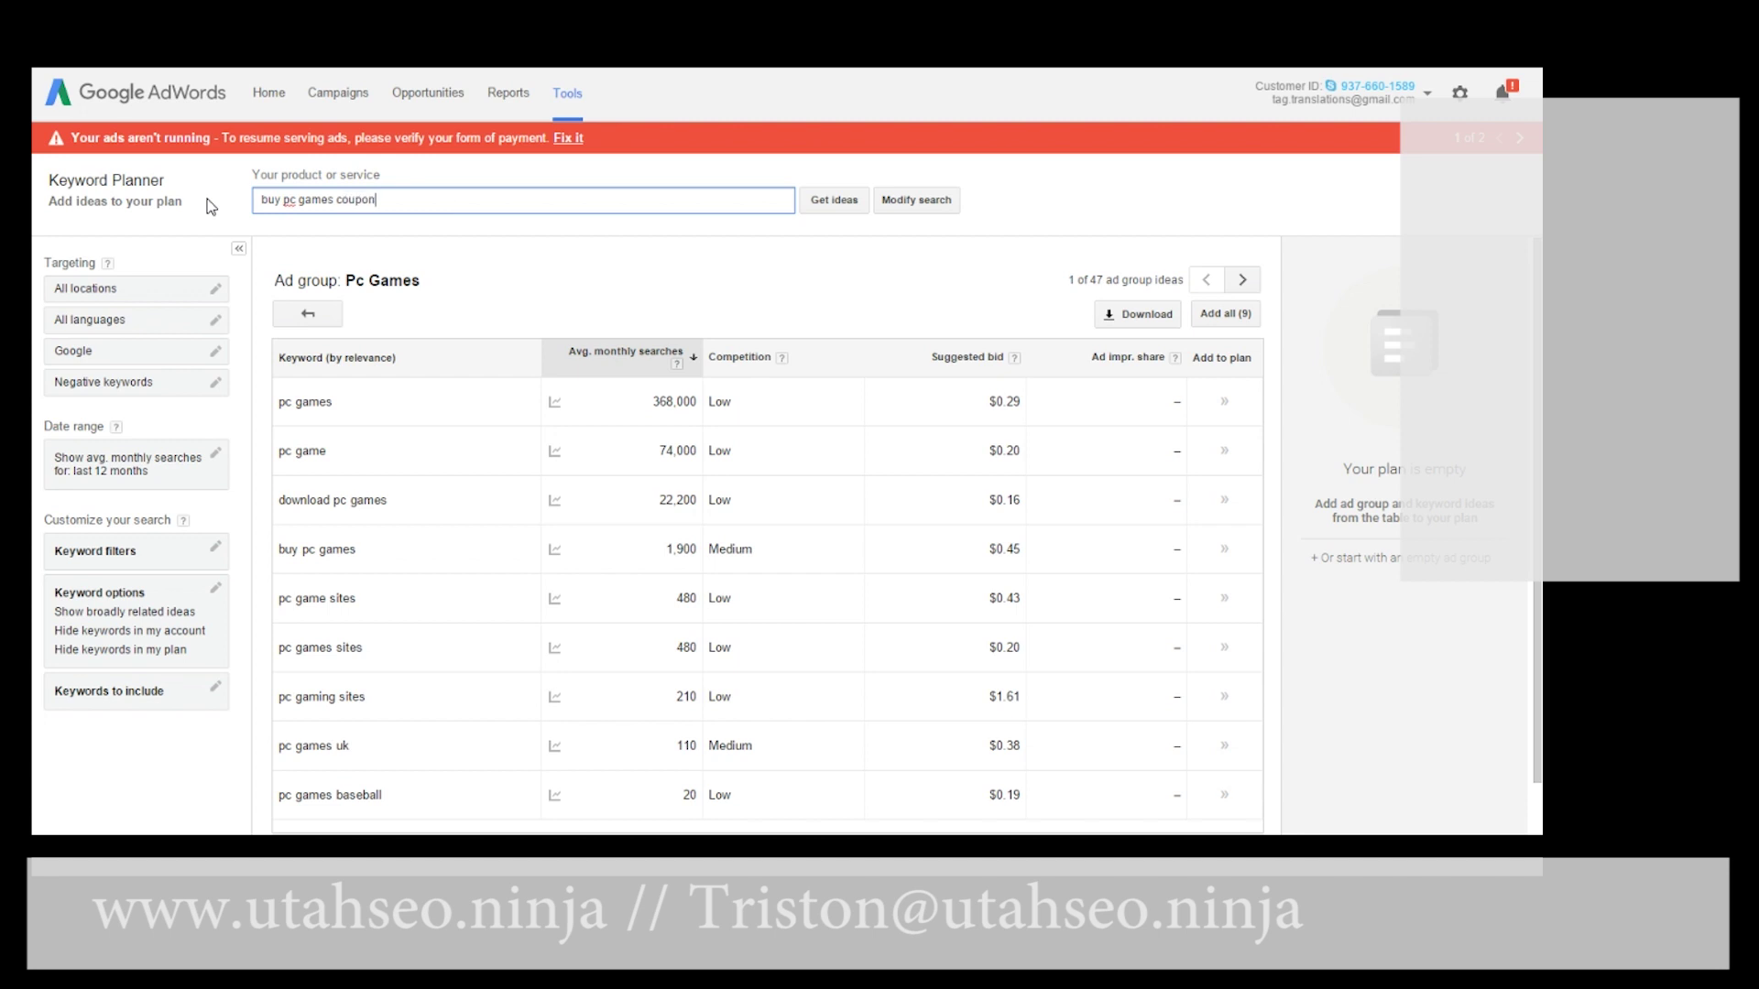
key(Return)
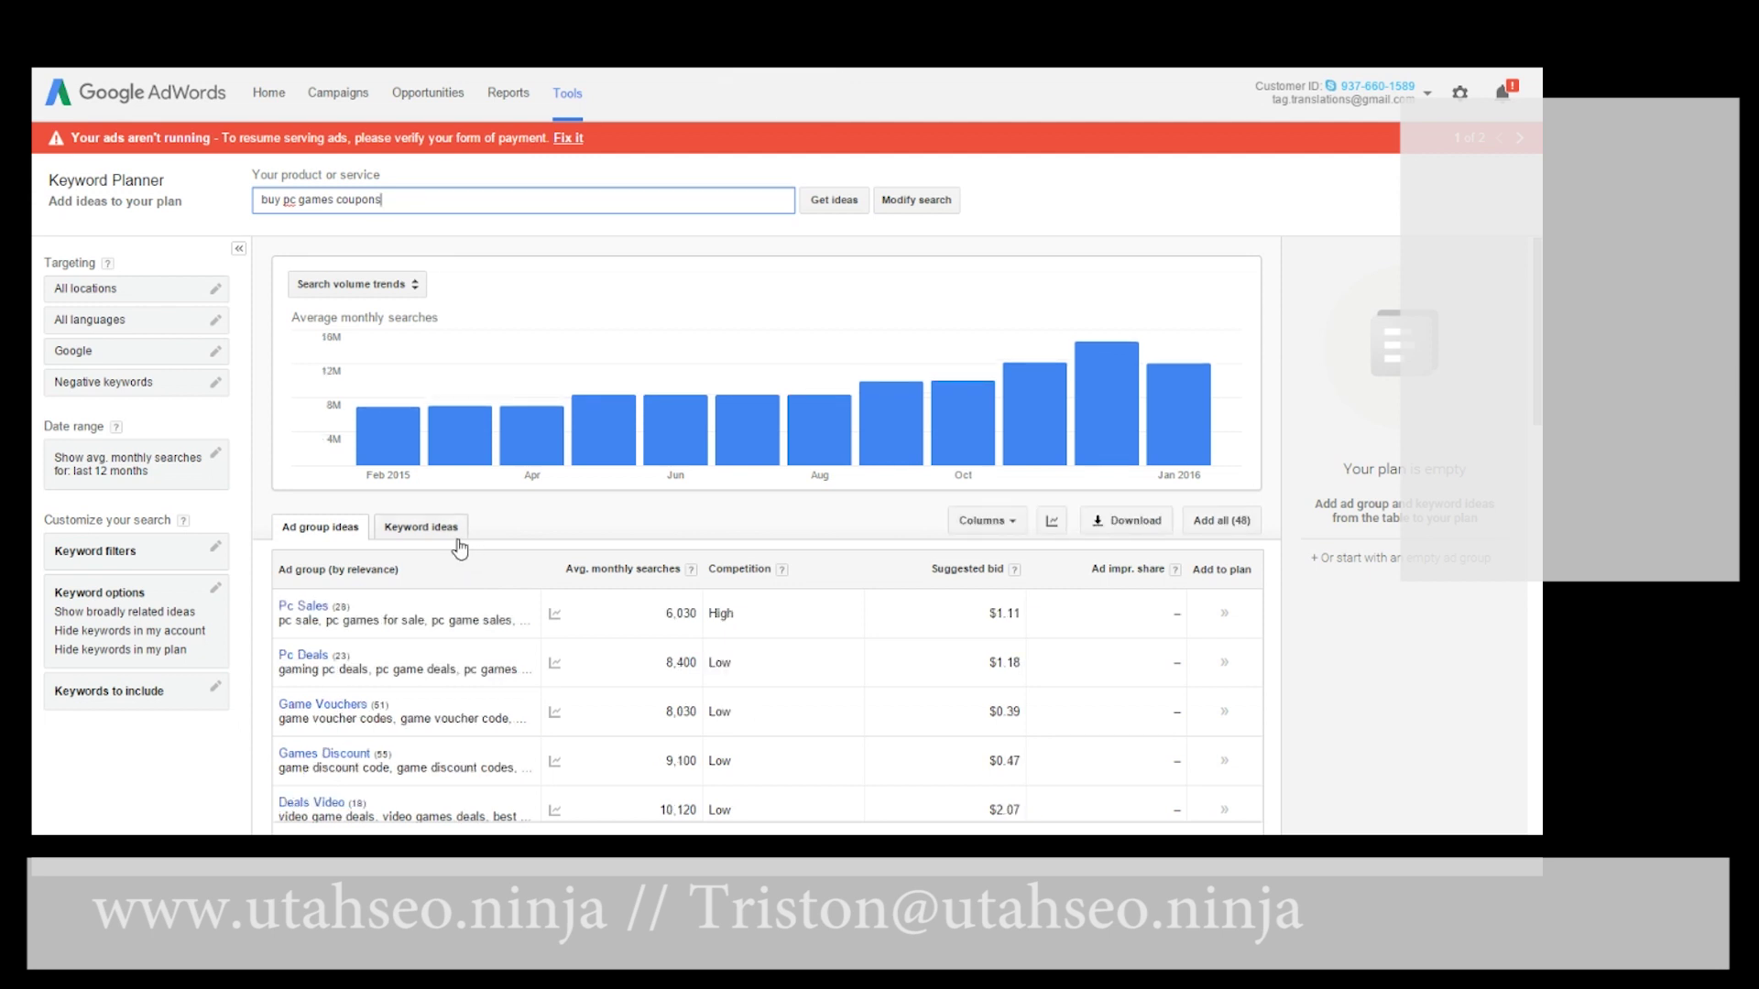
- Open the Game Vouchers ad group to see its individual keywords
scroll(460, 548, down, 1)
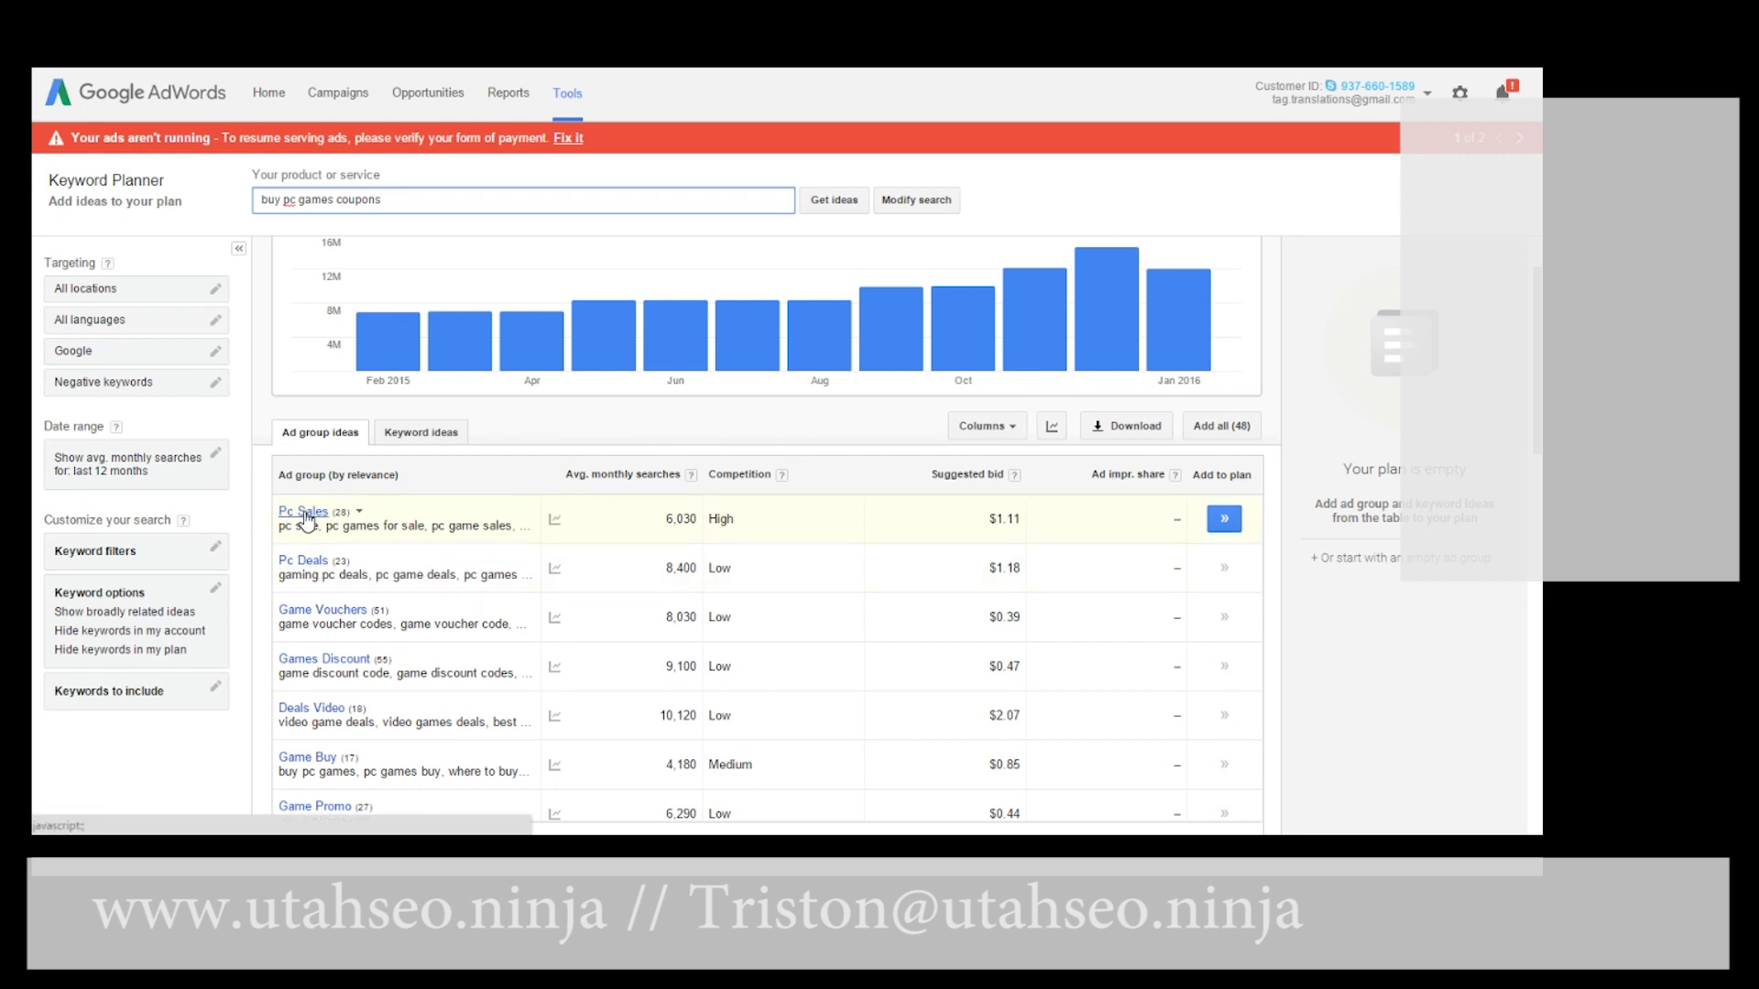
click(335, 612)
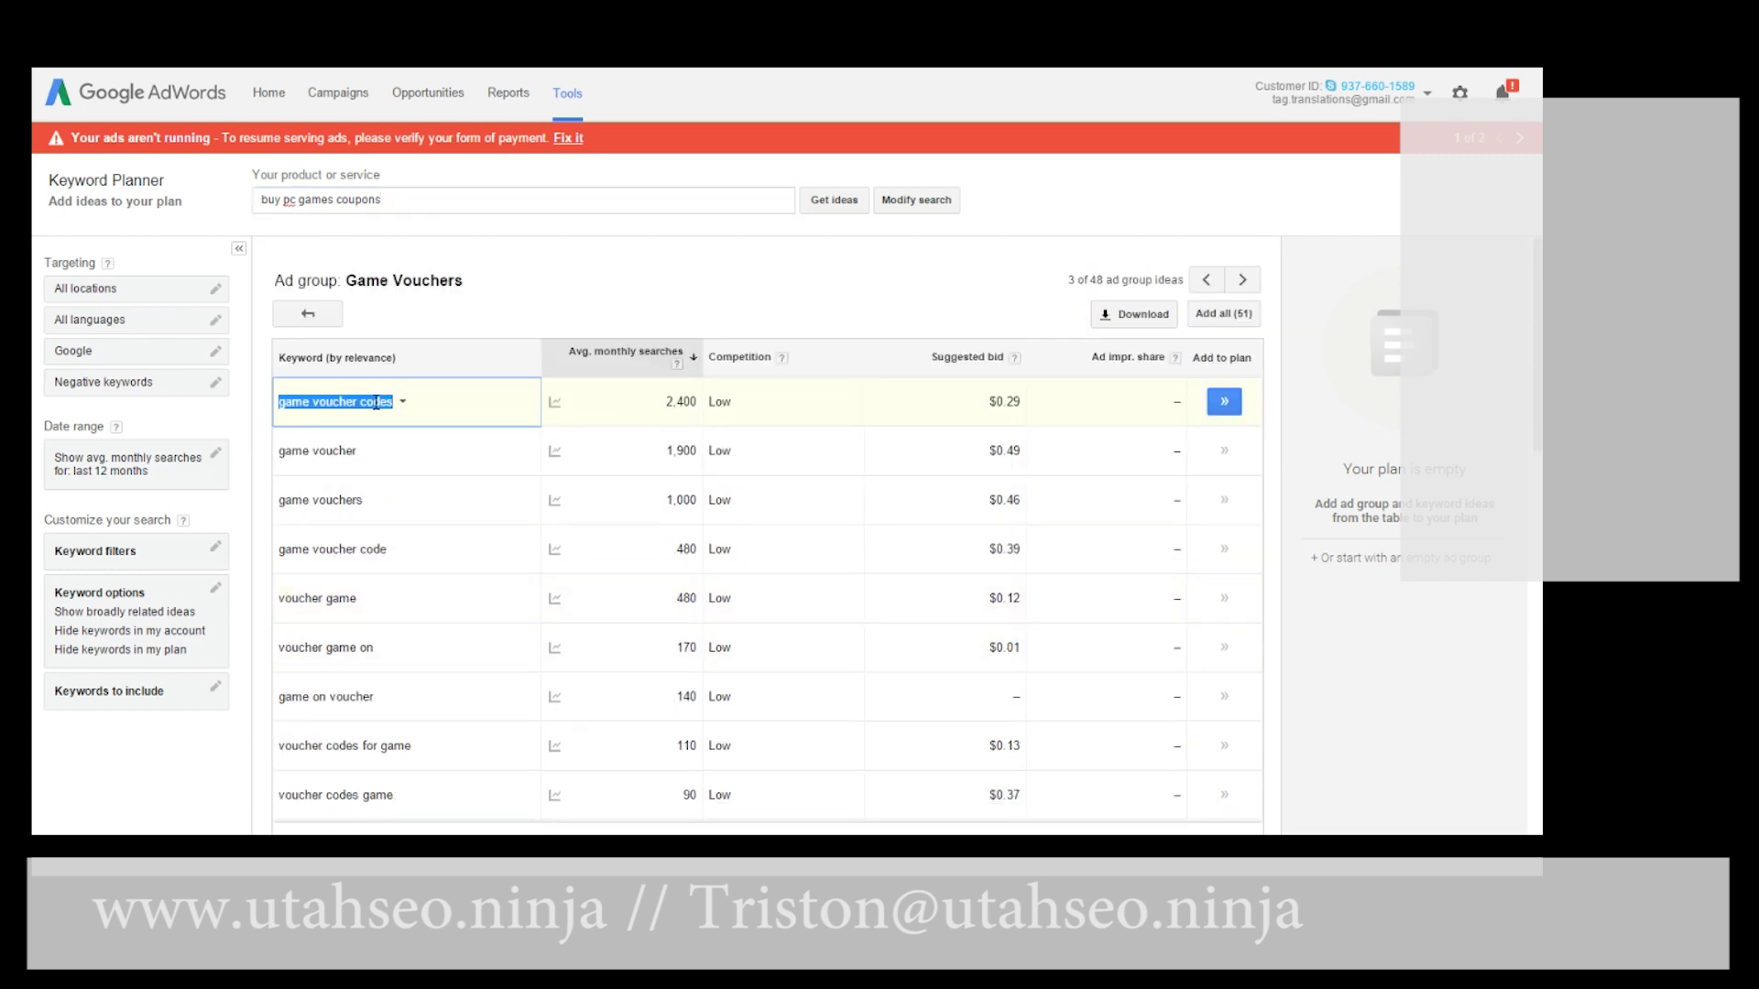
click(322, 408)
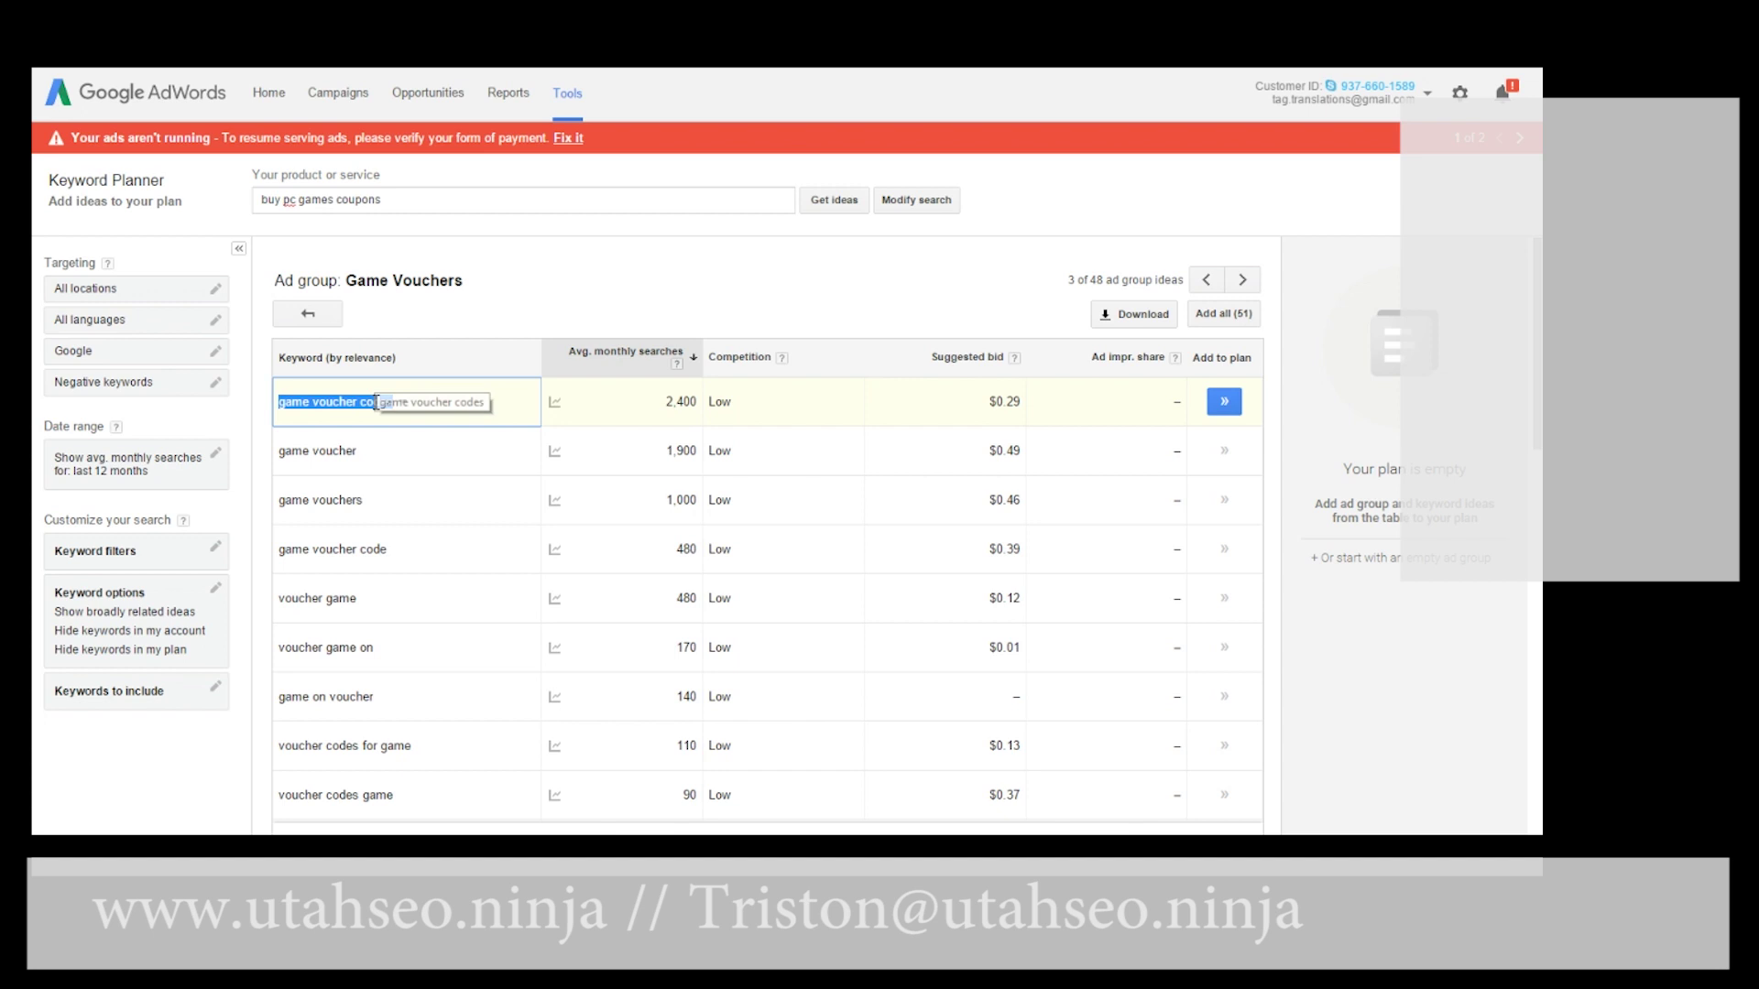
click(495, 416)
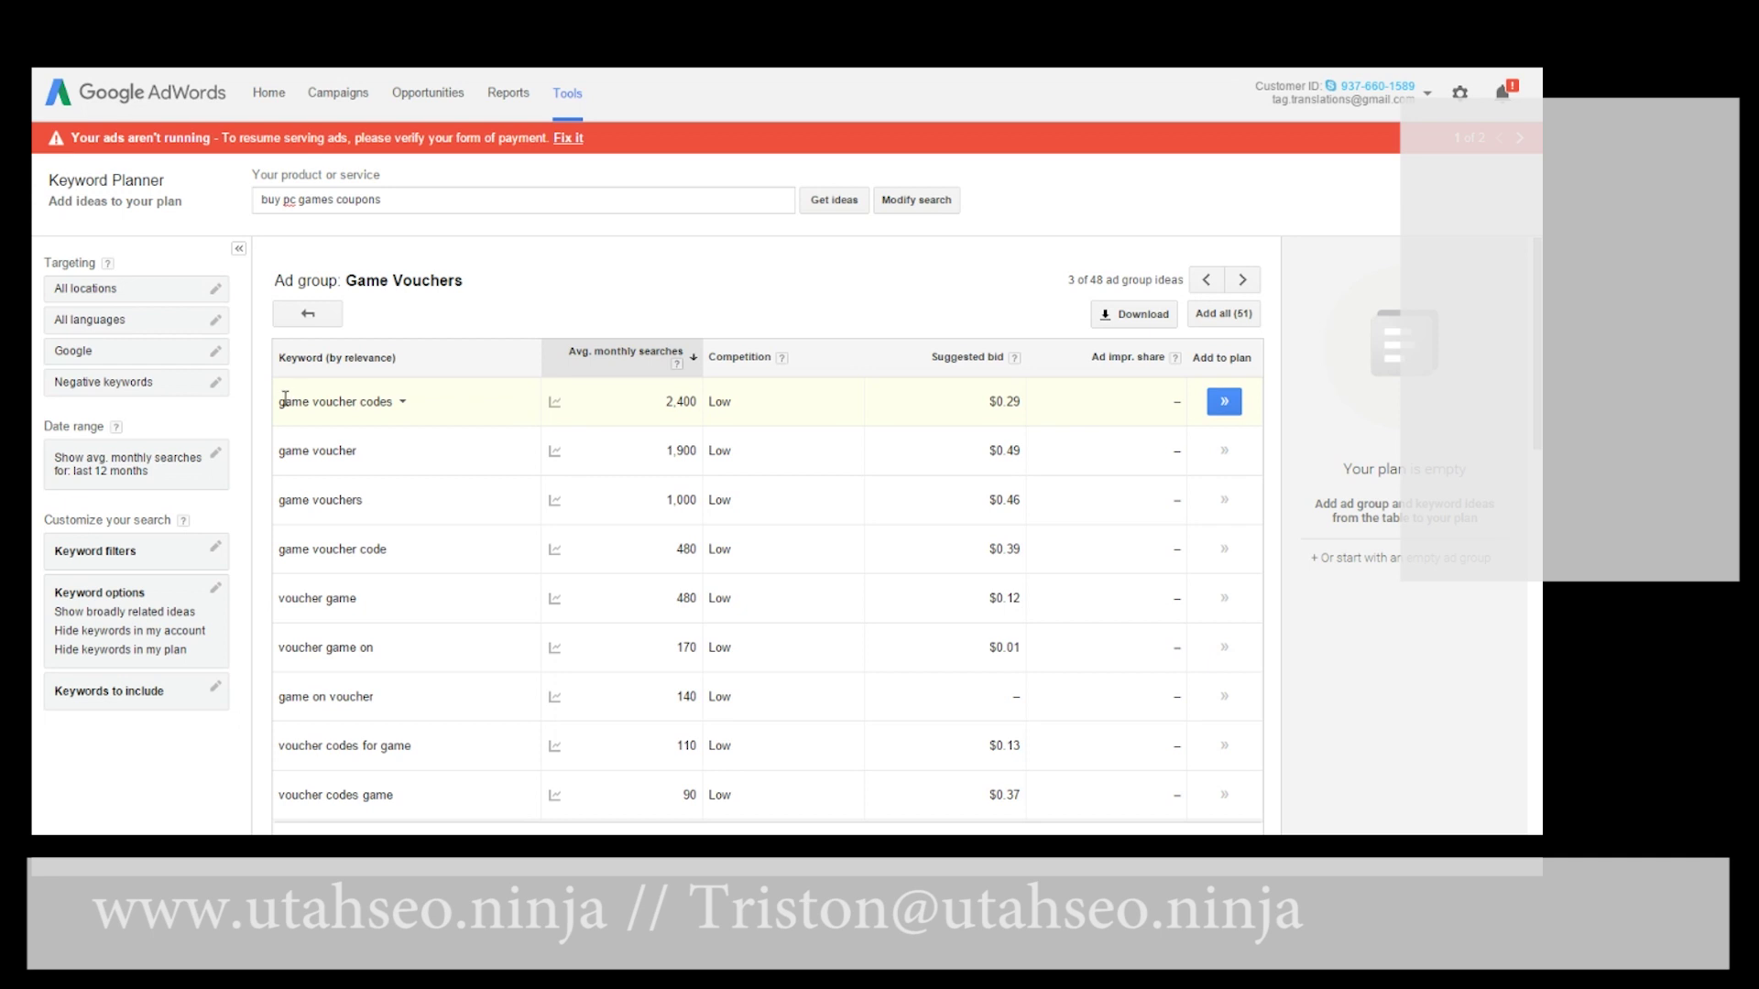
- Copy the Game Vouchers keyword list into a blank Excel sheet starting at cell A1 and fit column A to its contents
drag(280, 404, 412, 735)
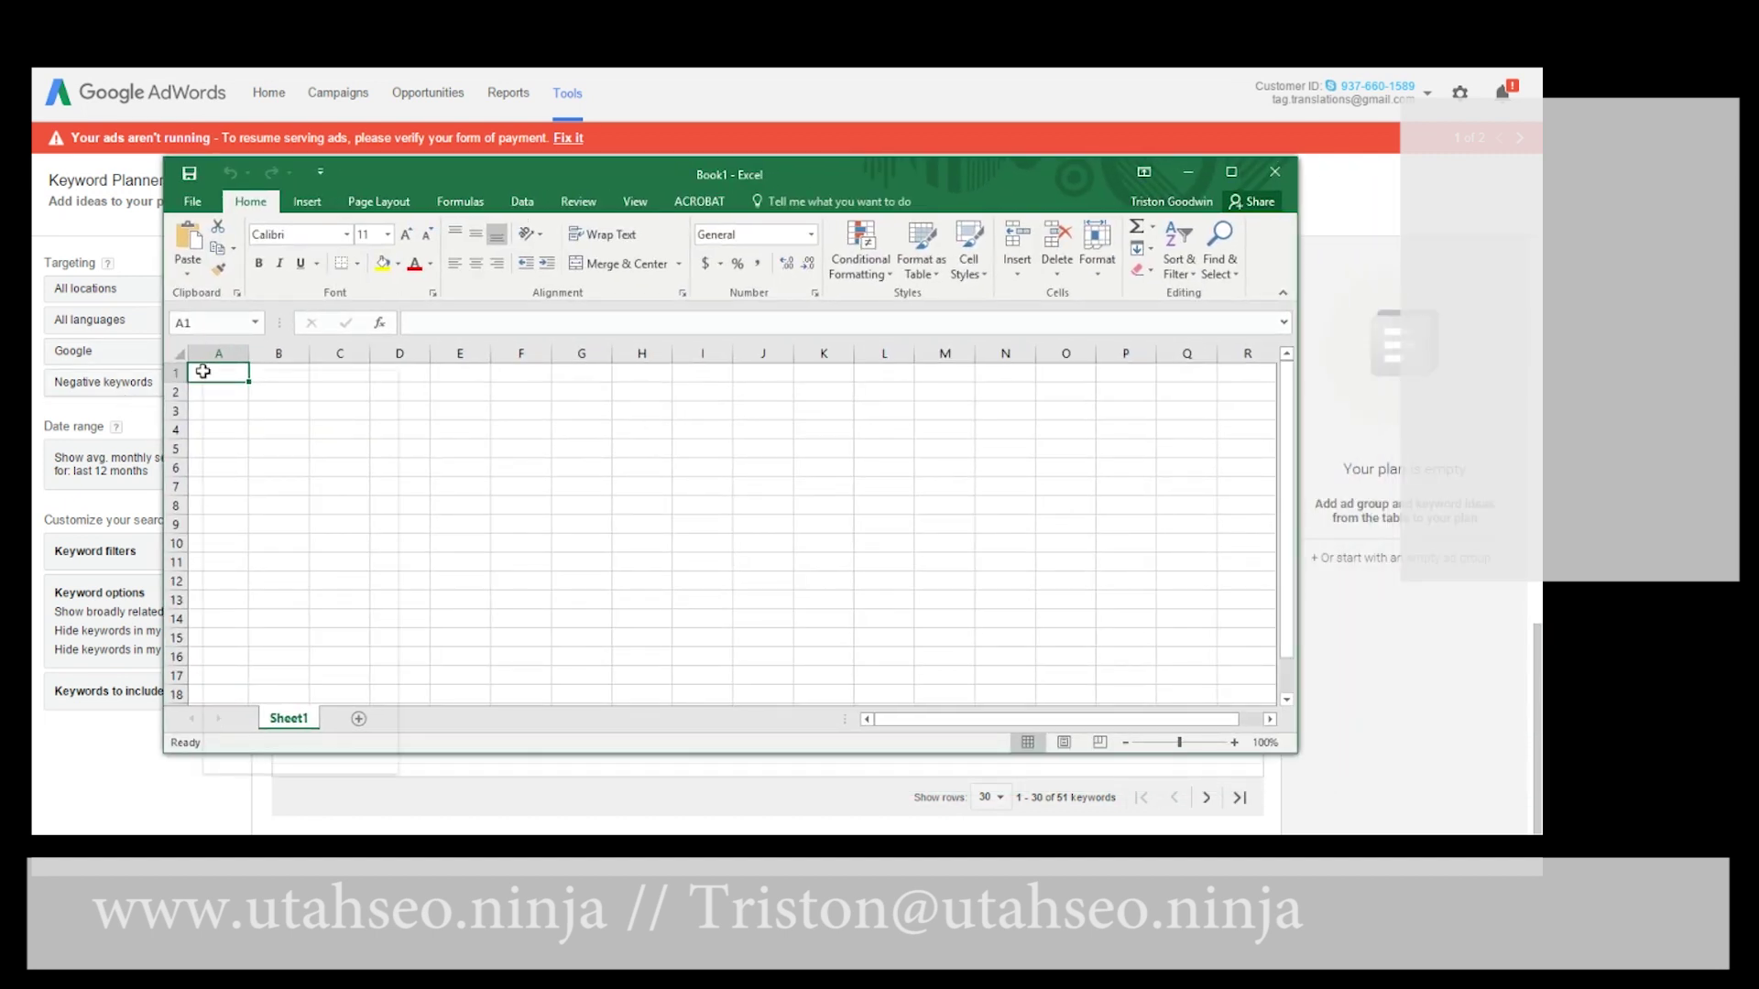
right_click(202, 371)
click(267, 457)
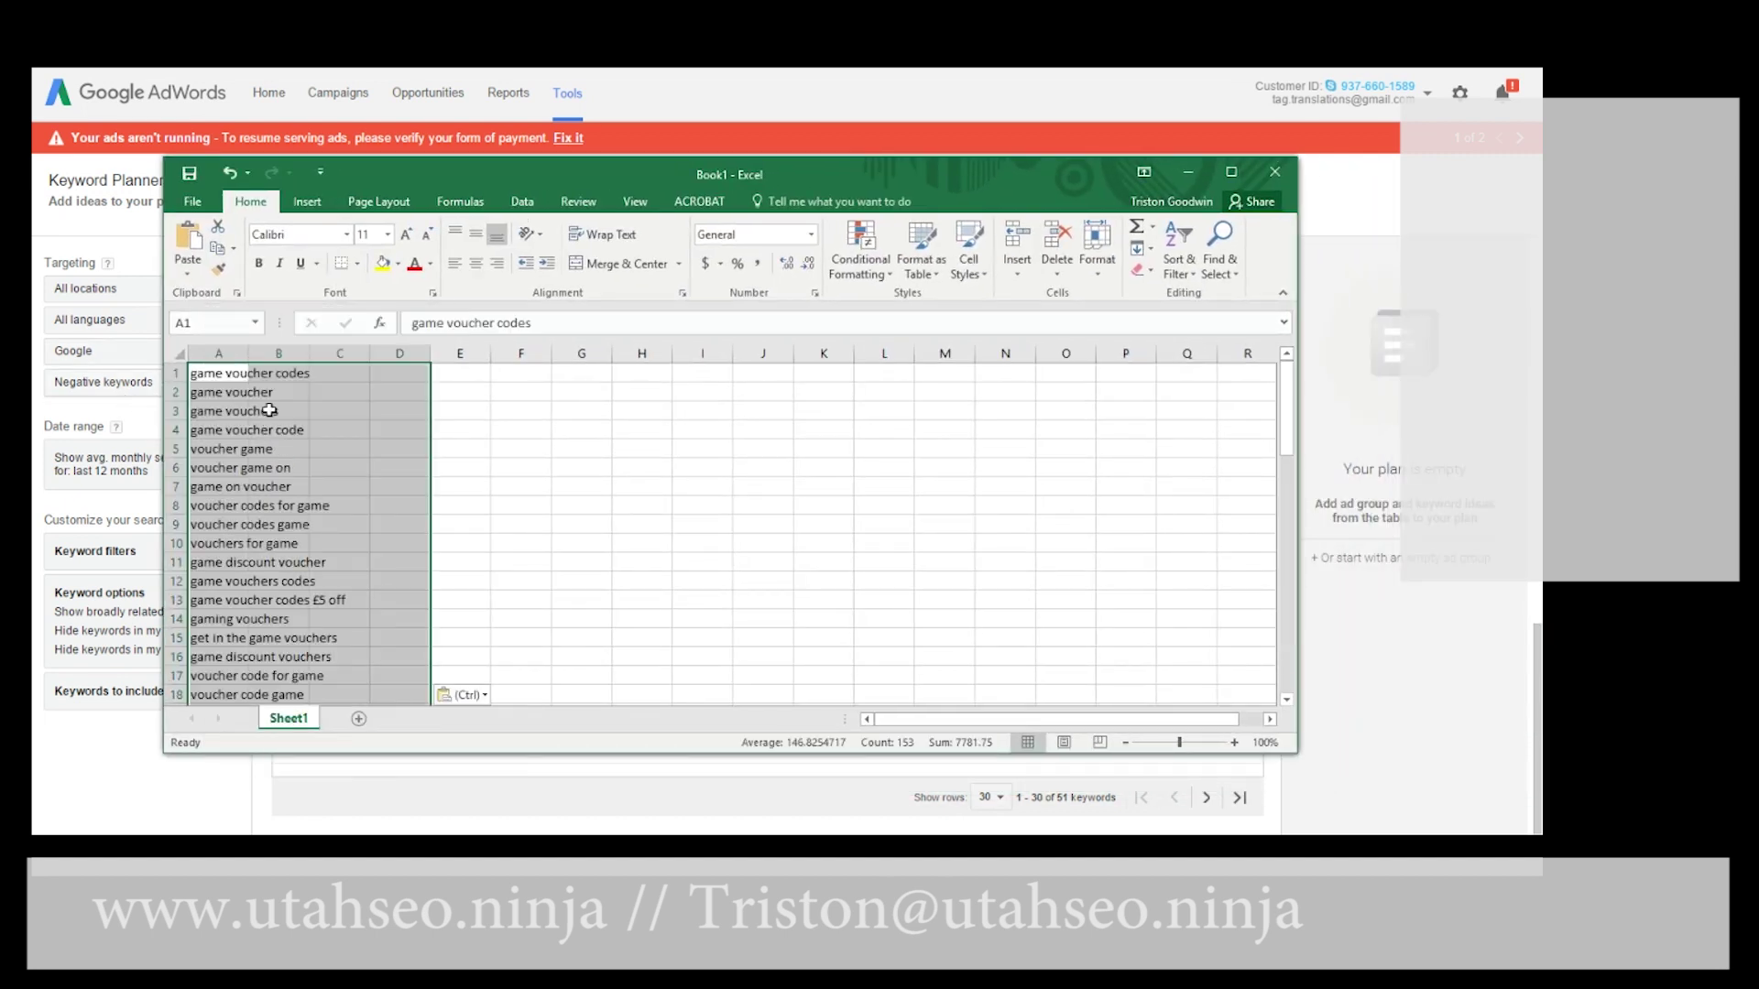
click(460, 409)
double_click(249, 353)
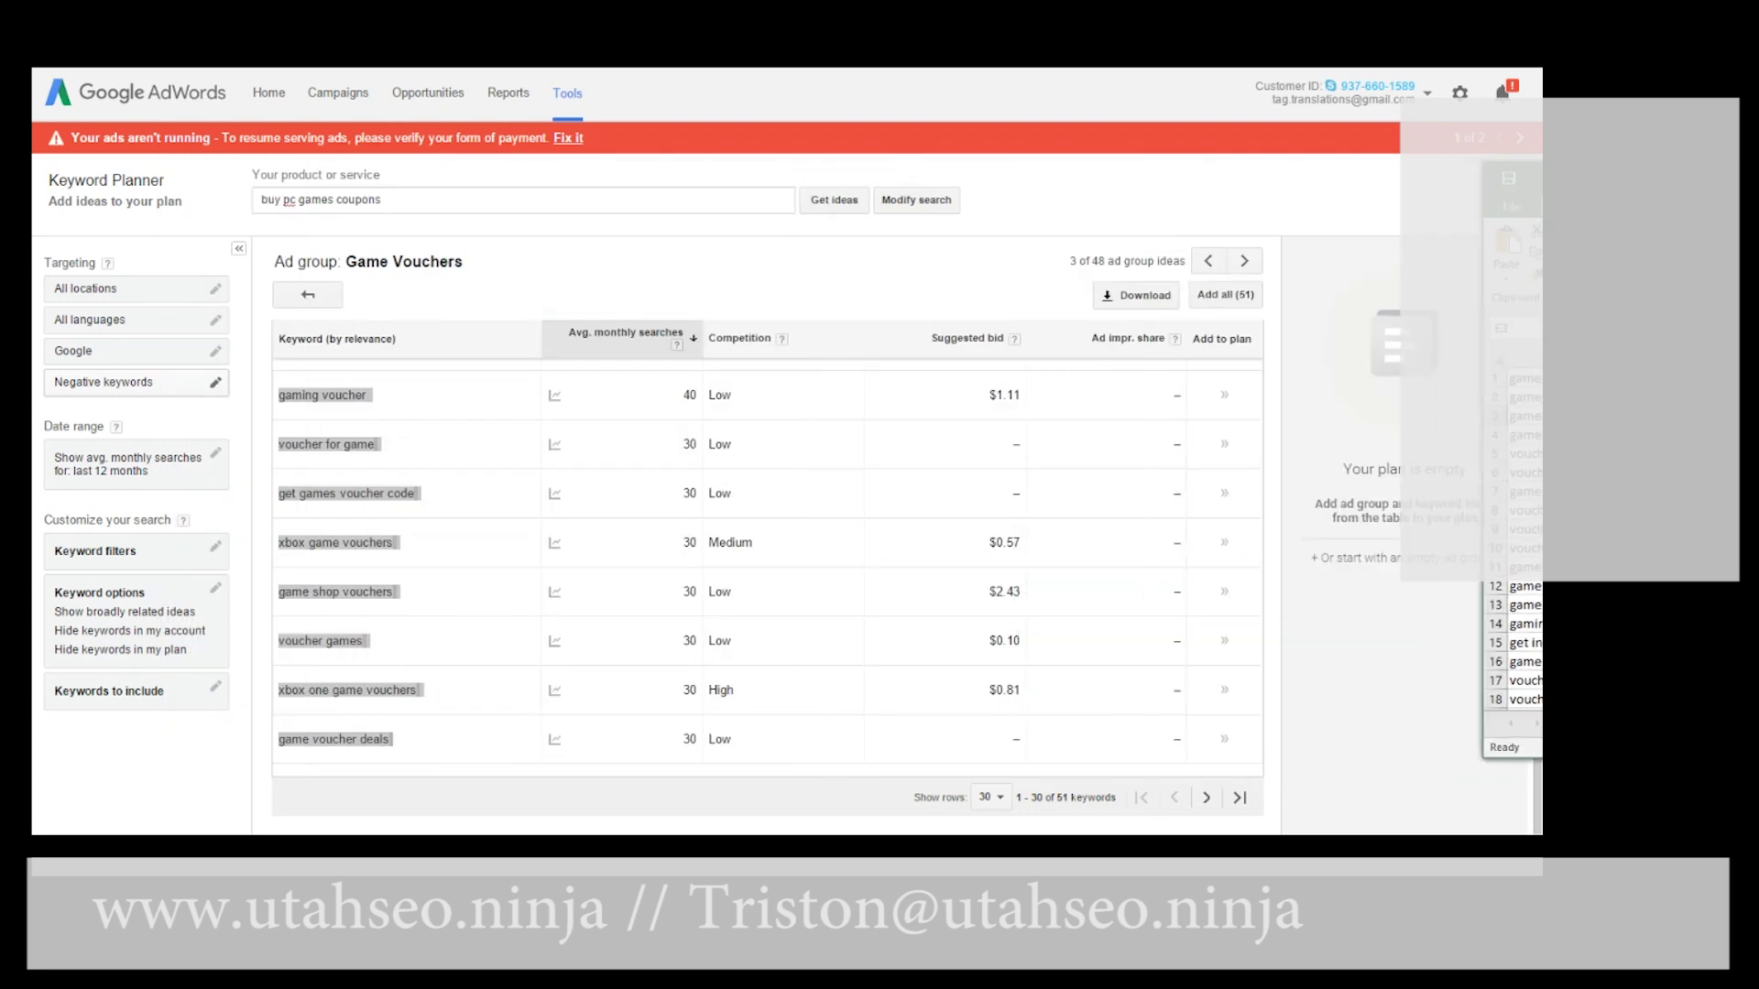
- Copy the monthly searches, competition, suggested bid and impression share values into the Excel sheet starting at cell B1
drag(656, 412, 692, 741)
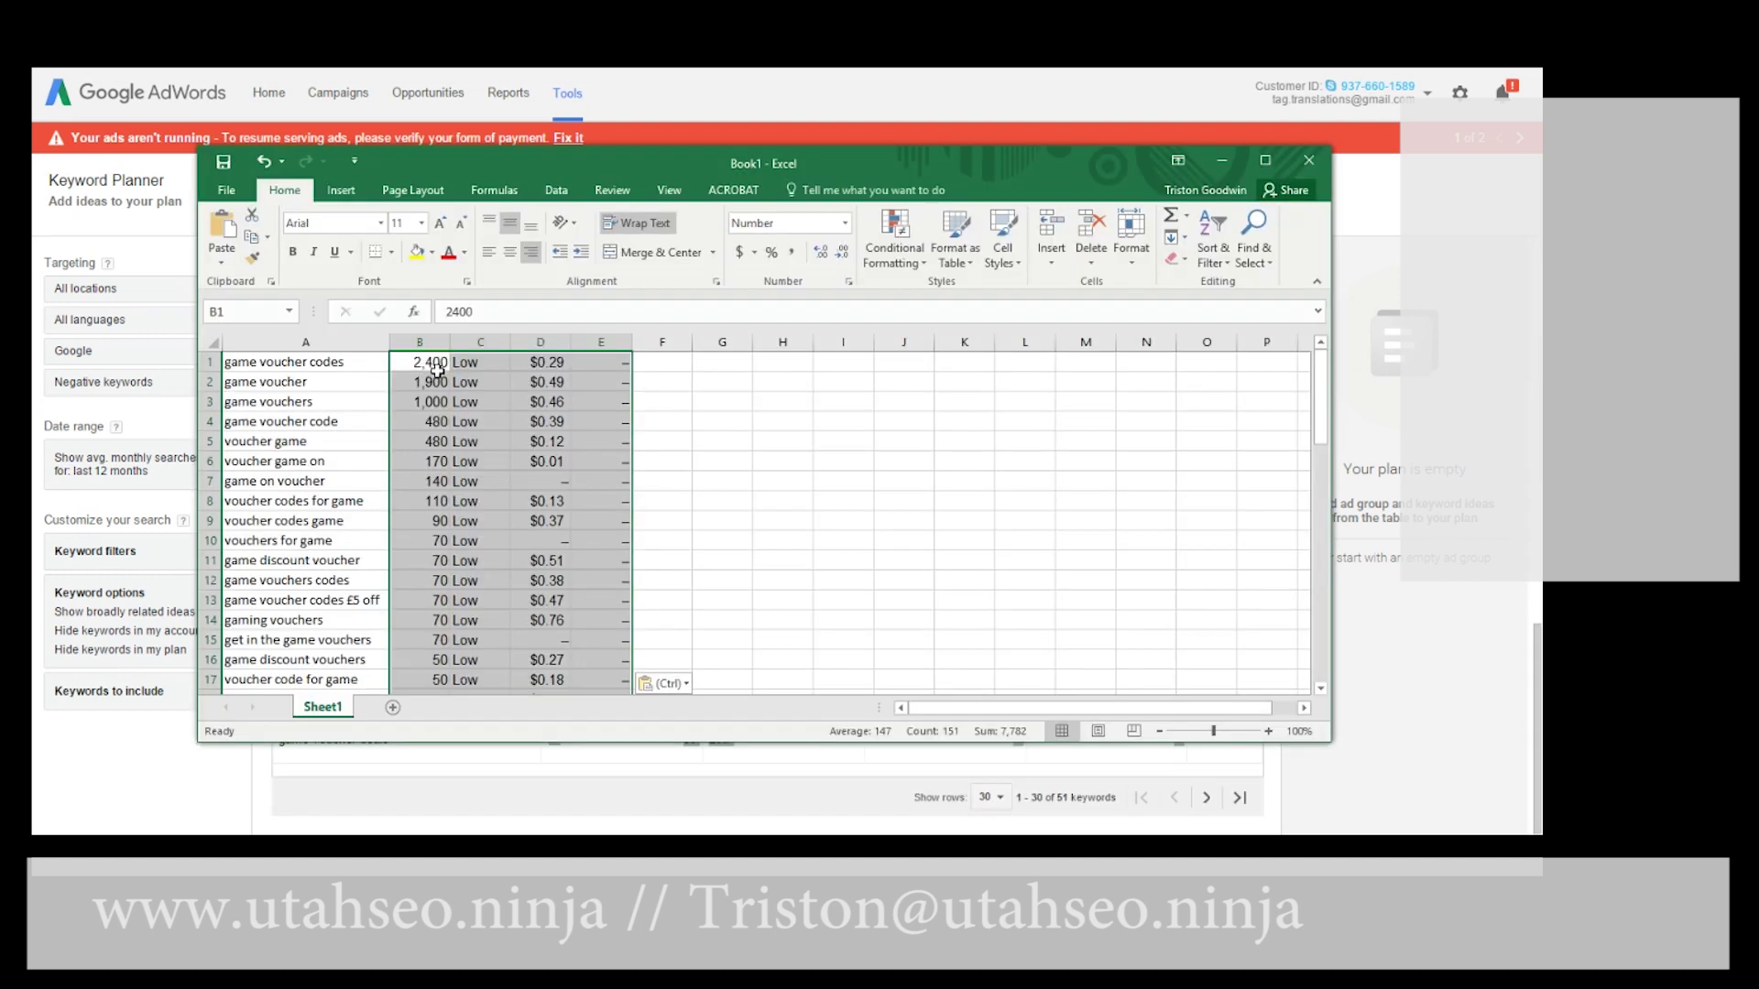
click(767, 438)
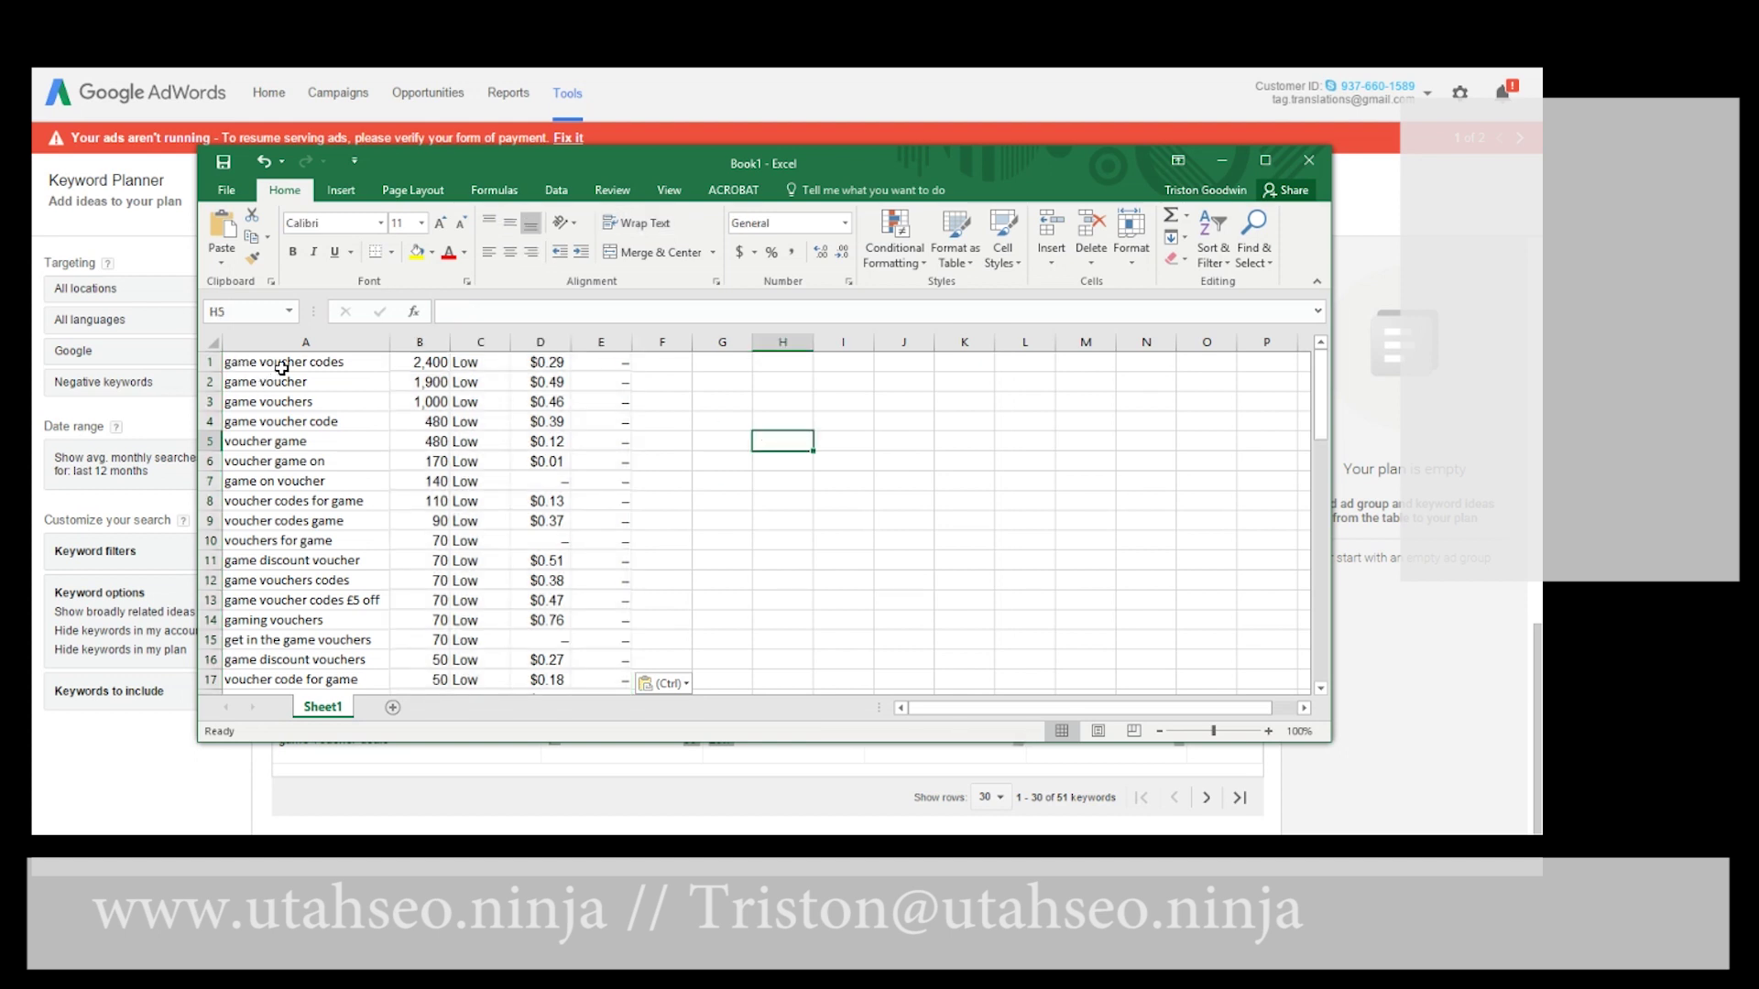
click(420, 363)
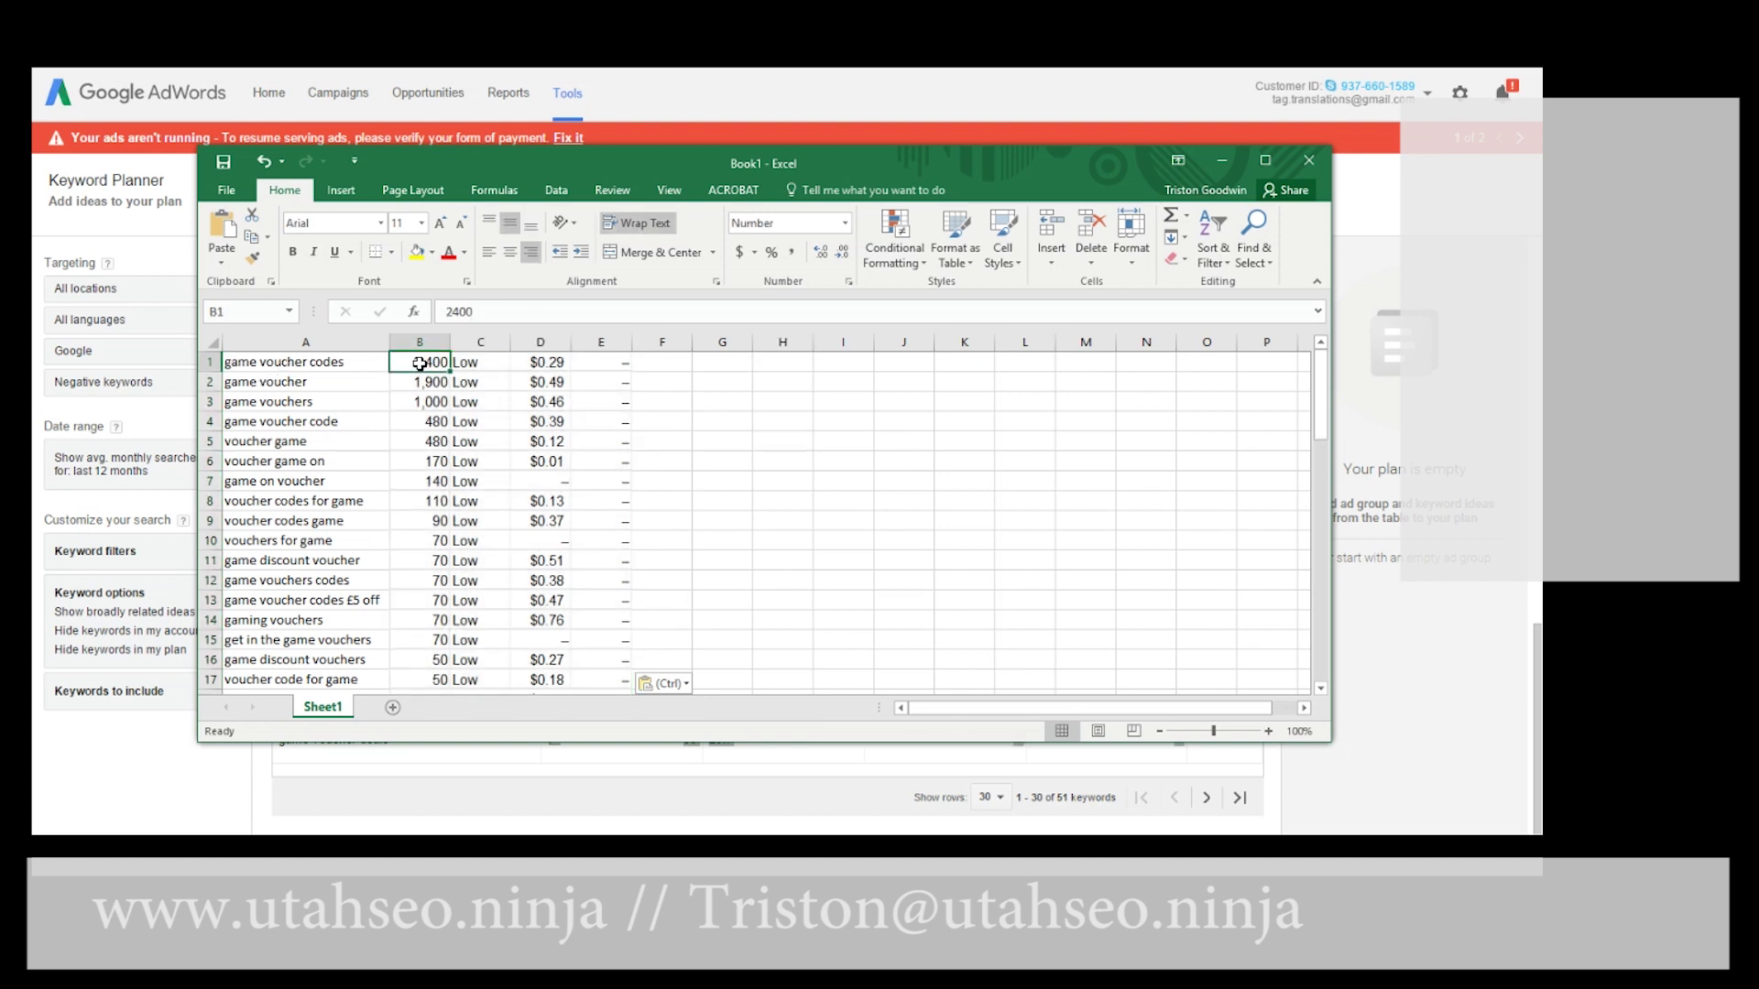
click(483, 362)
click(546, 362)
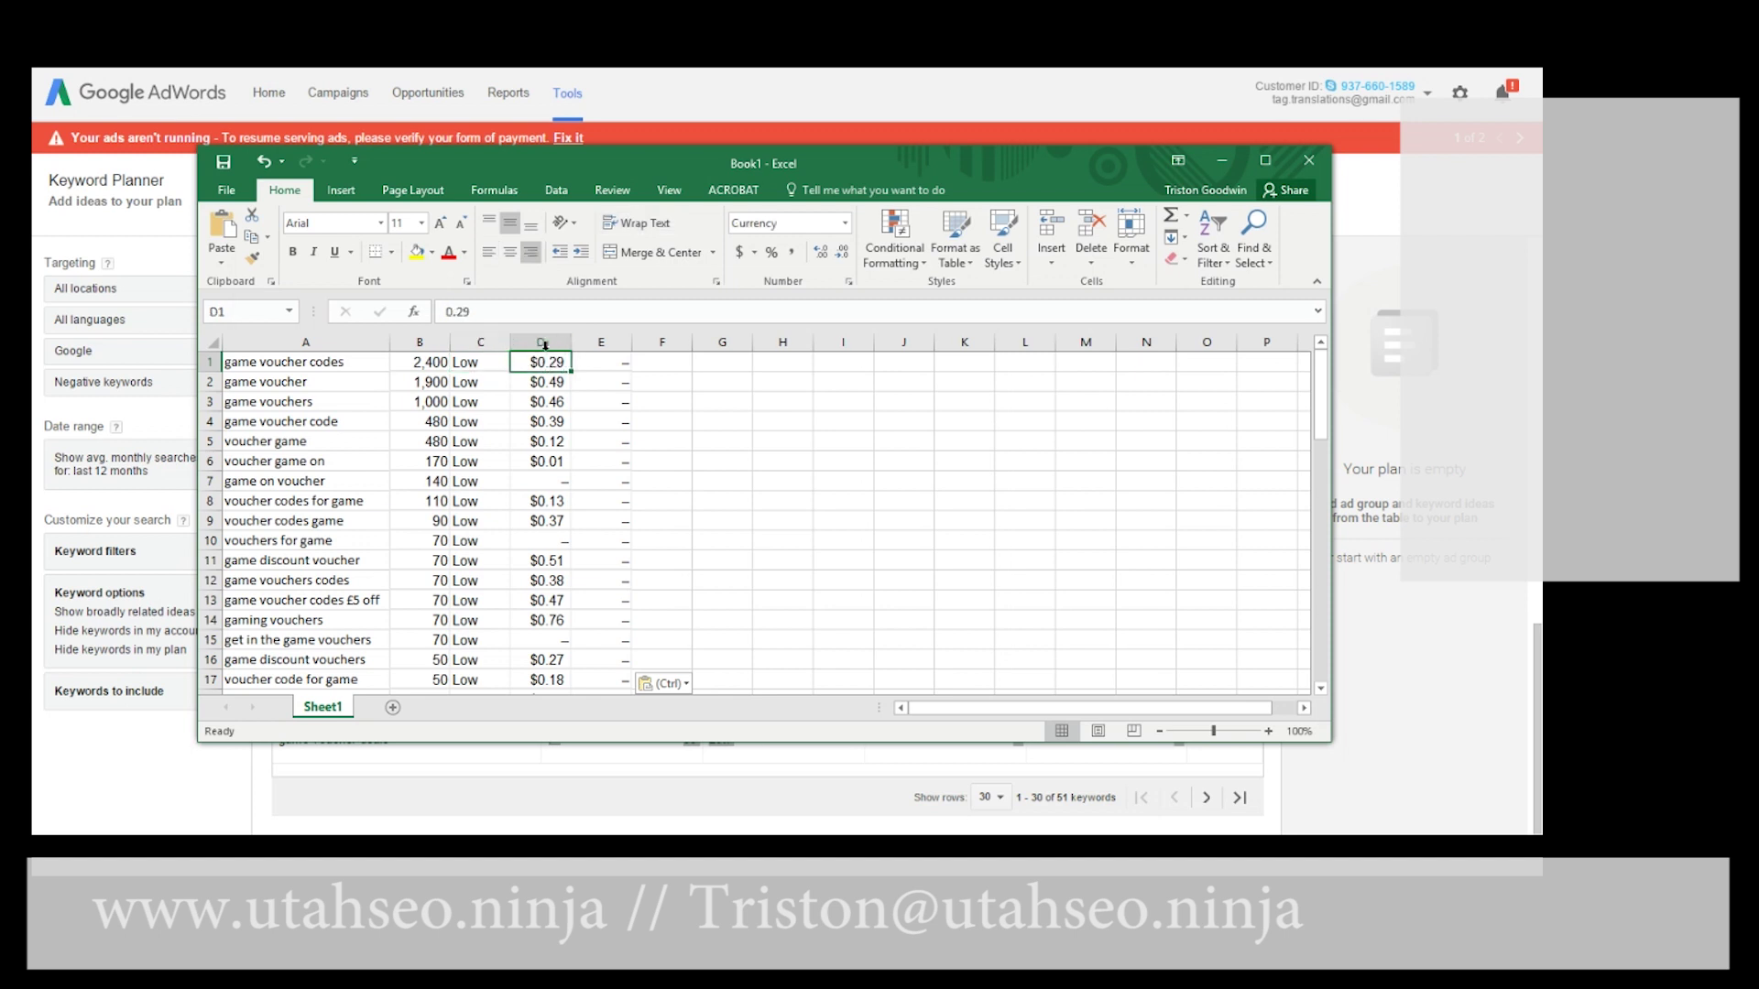
- Clear the impression share values from column E and check the suggested bid in cell D1
click(608, 342)
key(Delete)
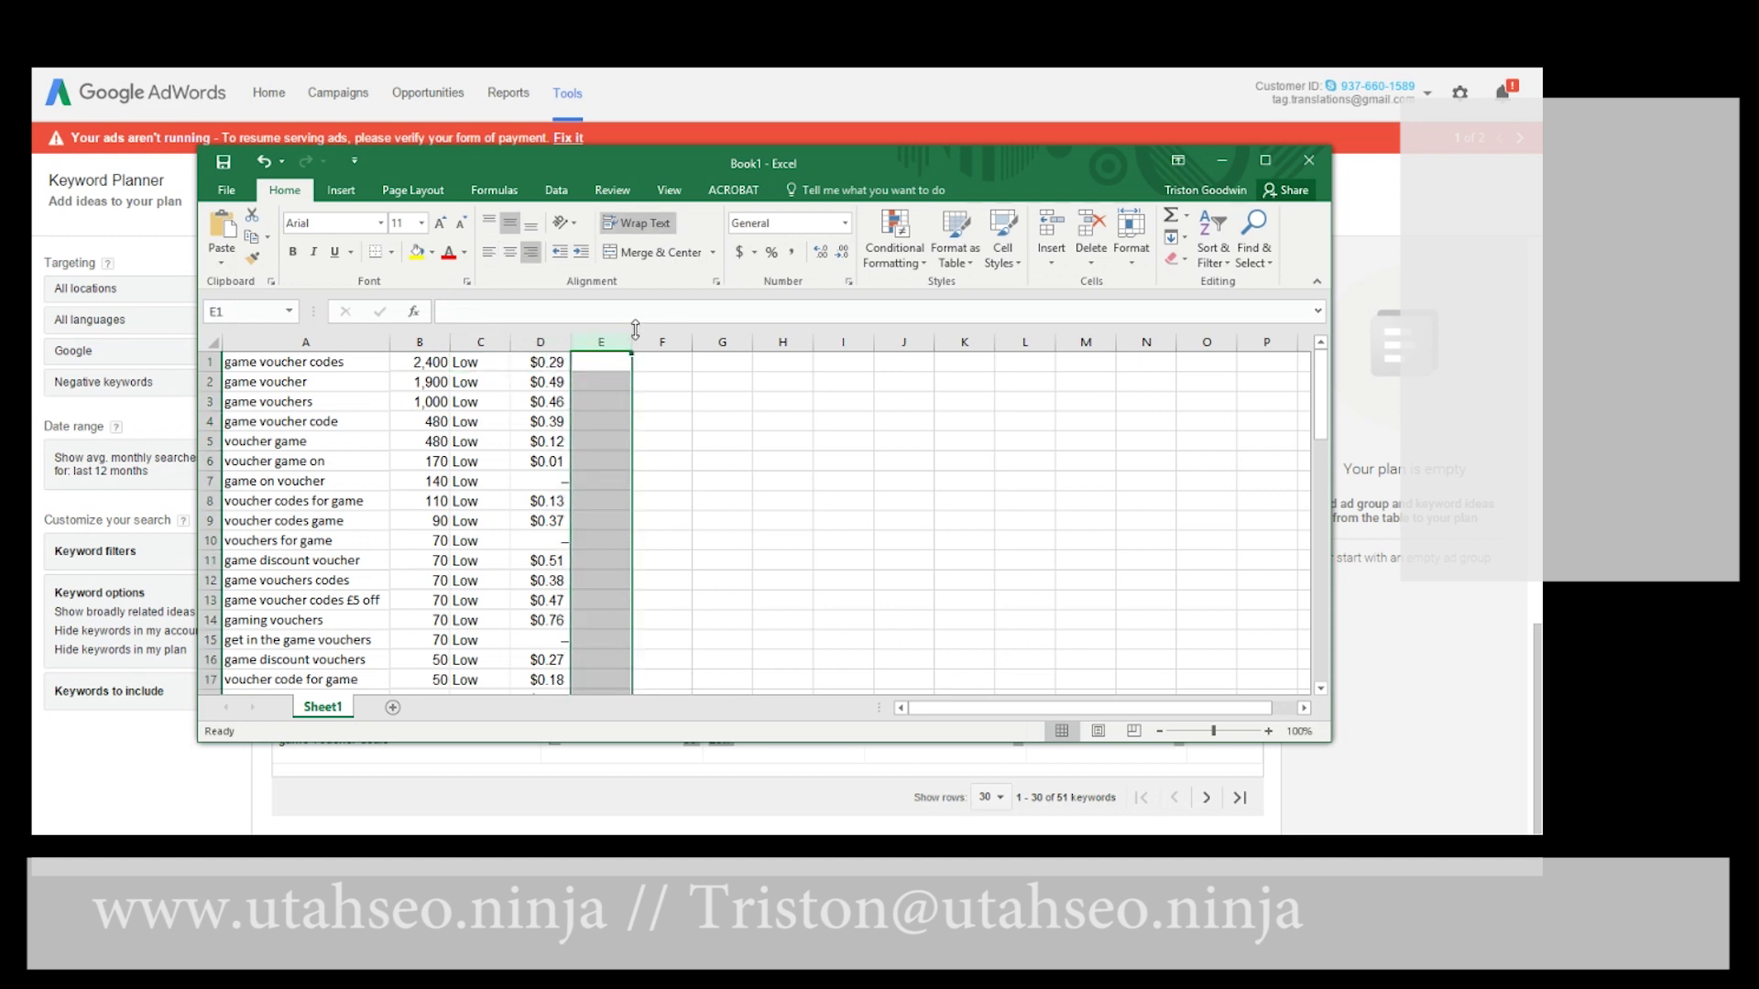
click(686, 401)
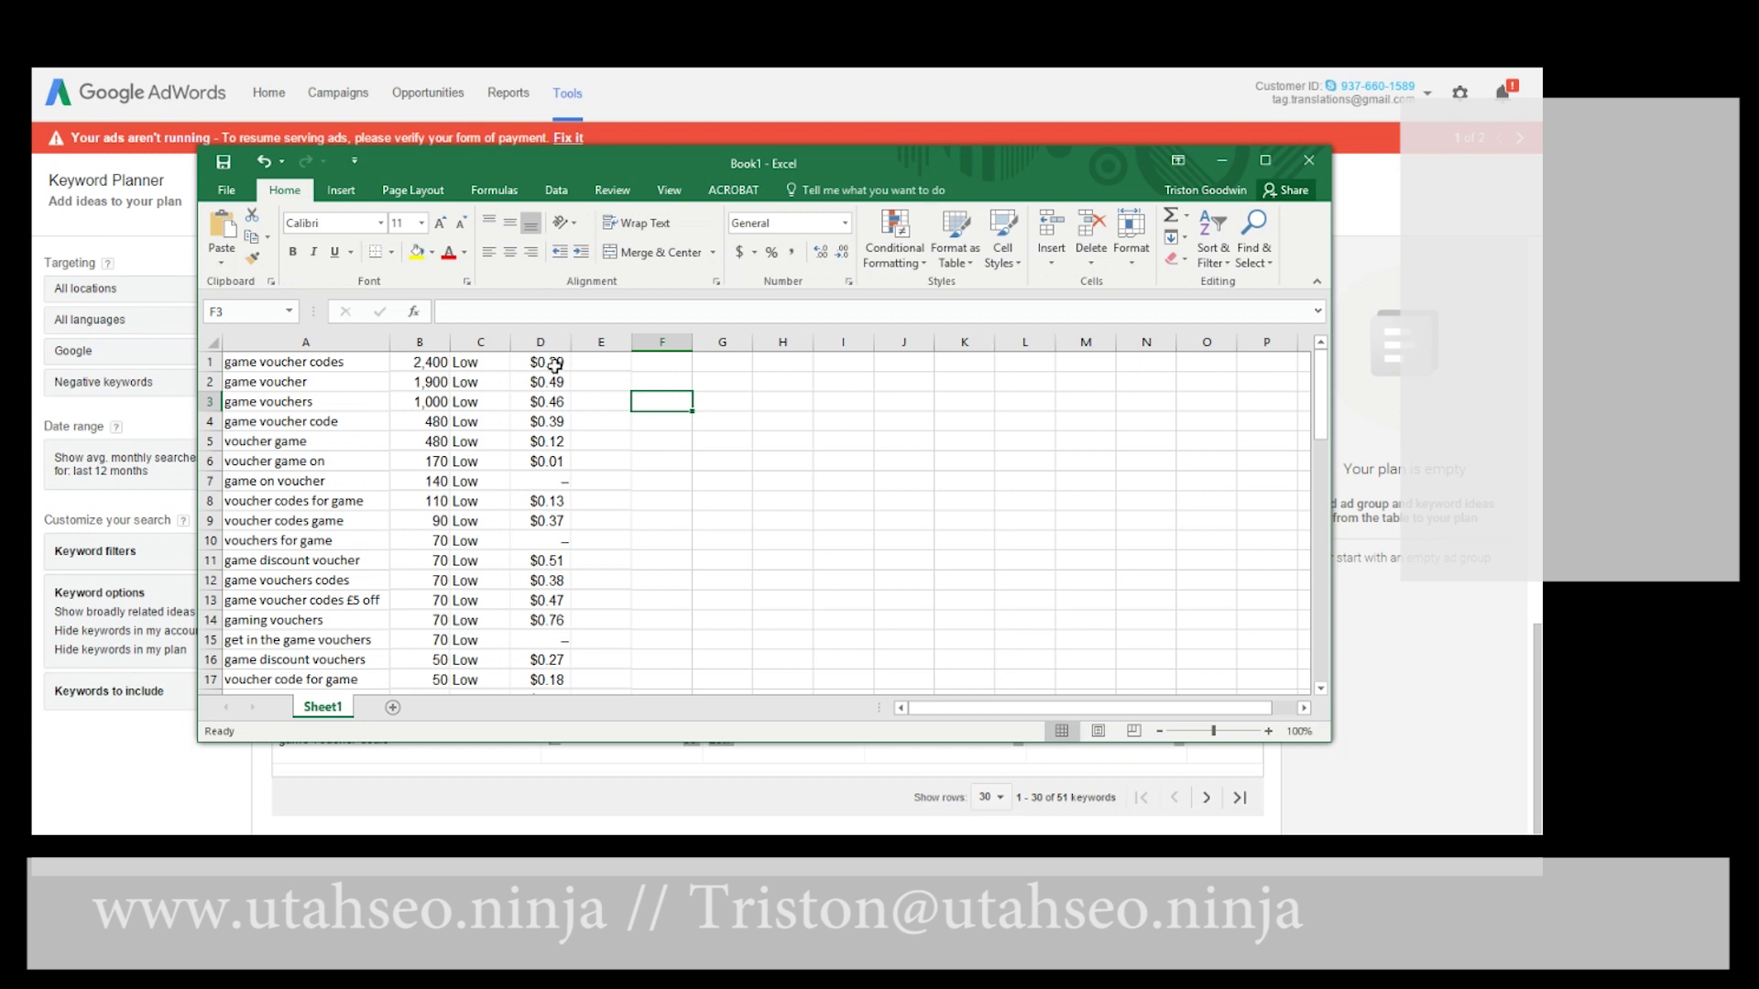
click(557, 363)
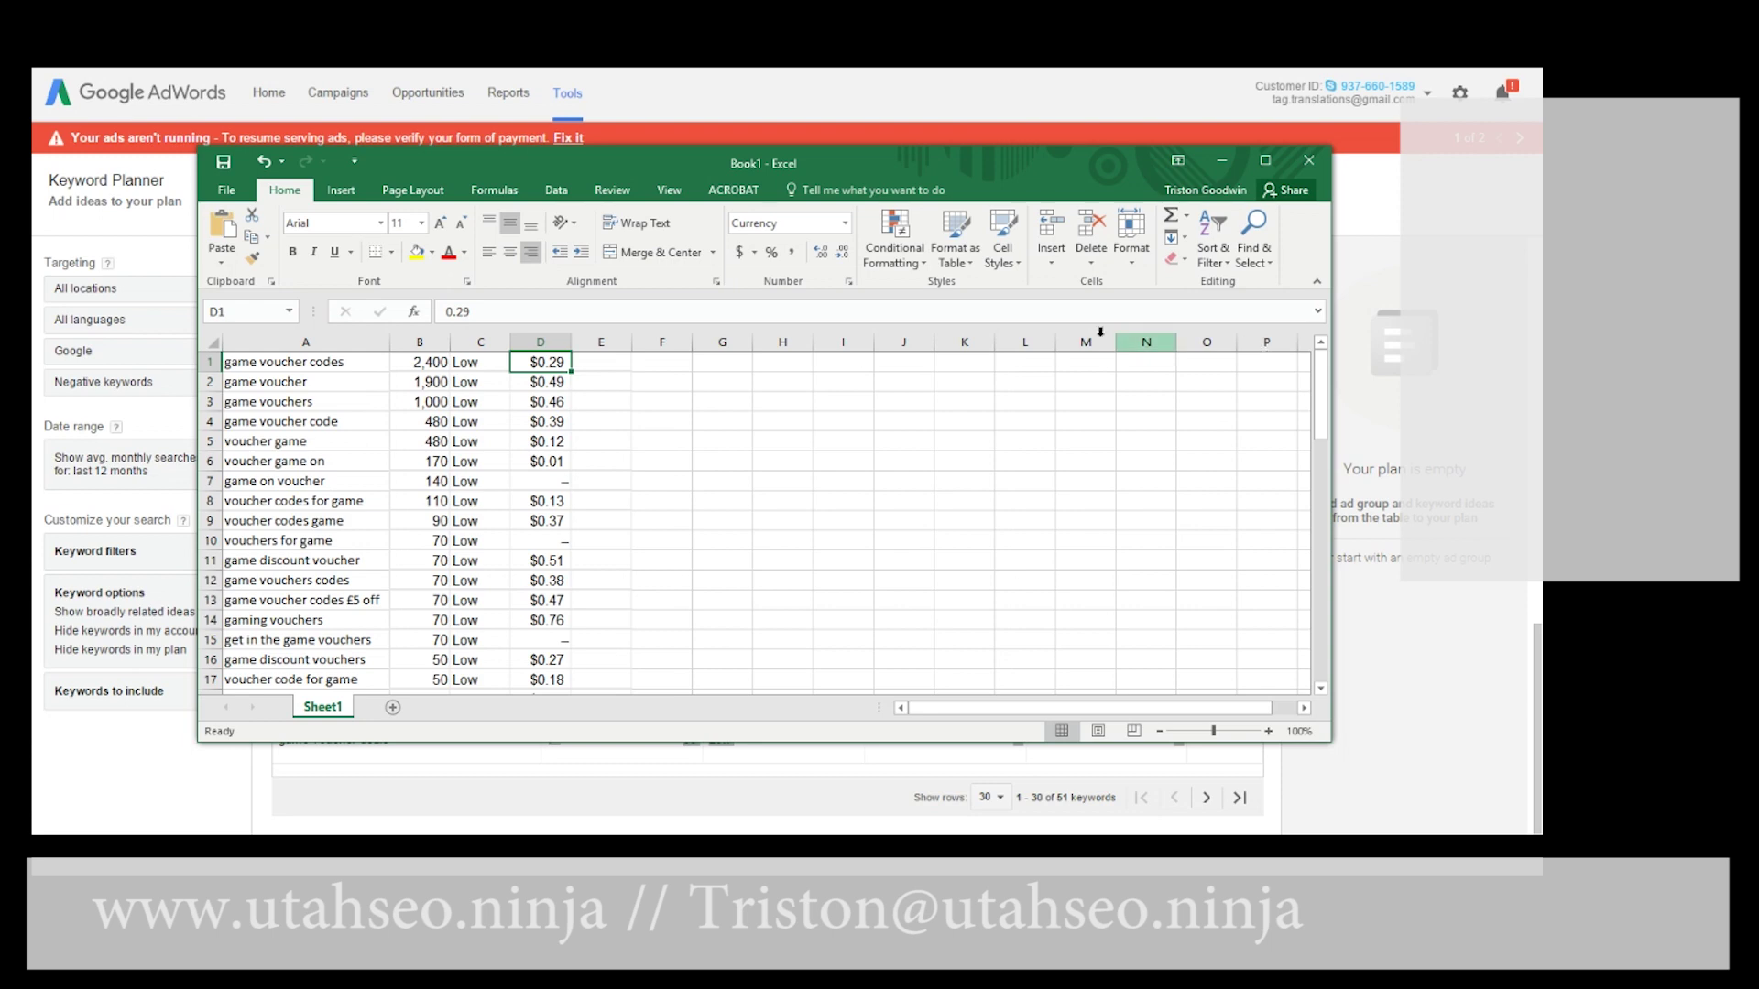
- Copy "game voucher codes" from cell A1 and add it to the end of Weebly's Meta Keywords
drag(955, 157, 1074, 169)
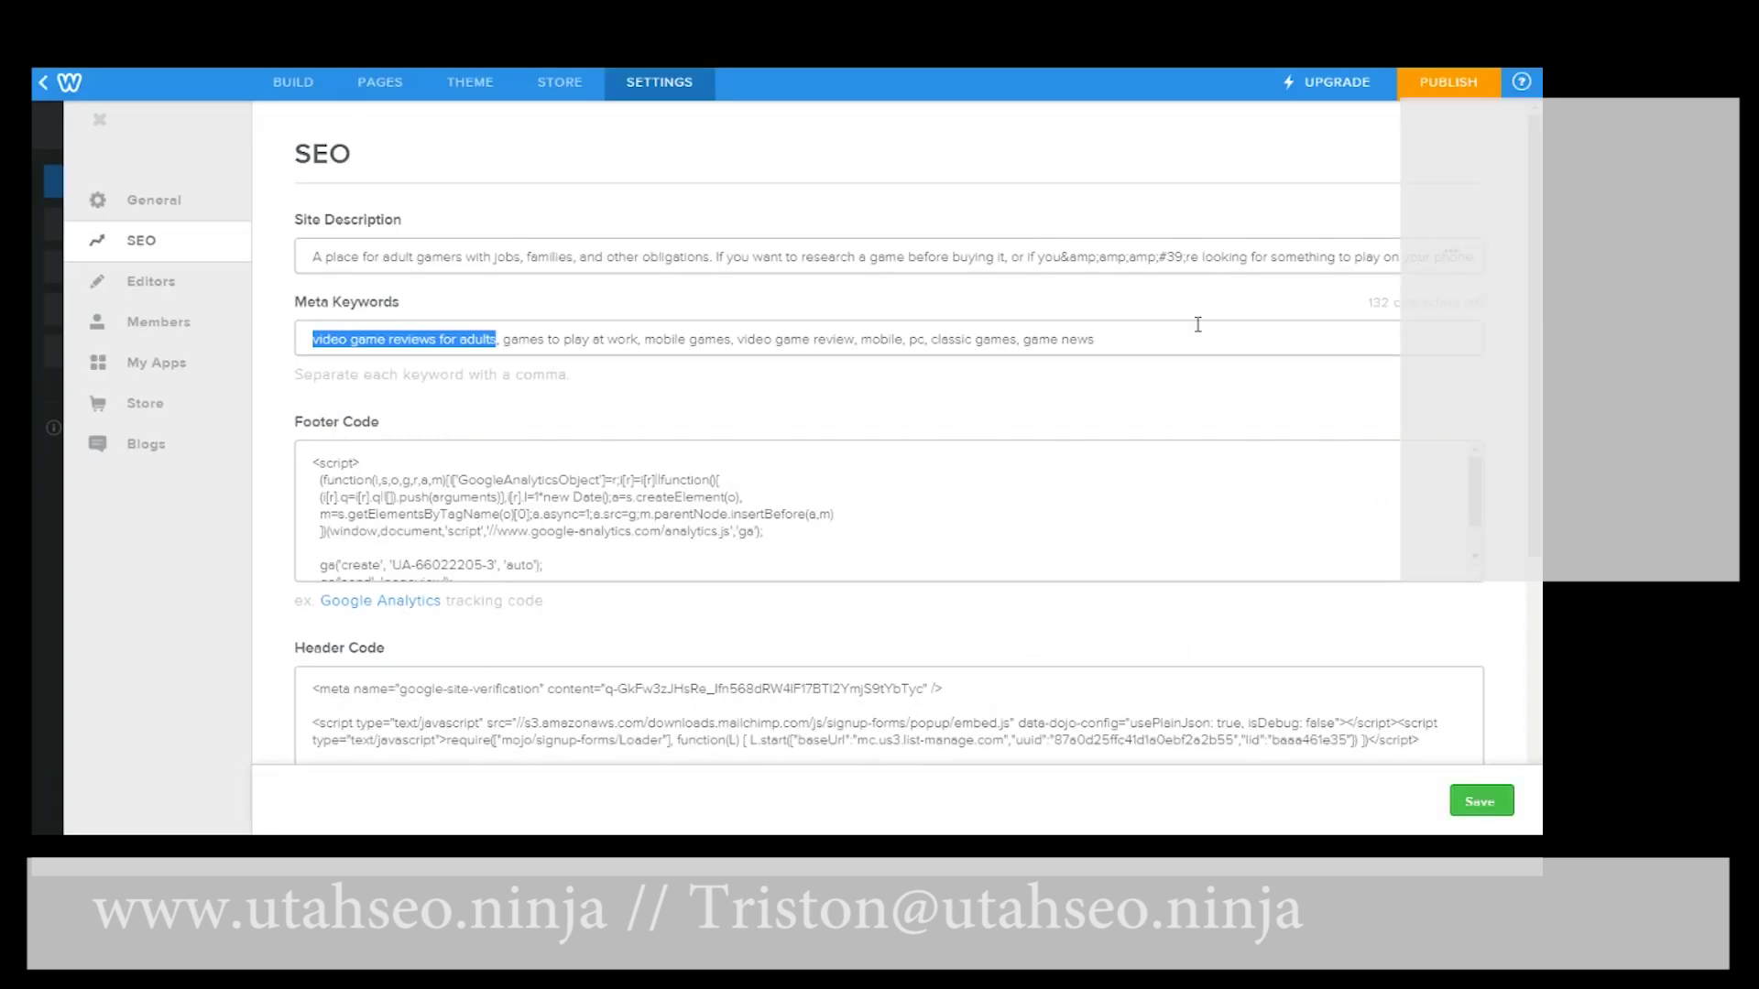
key(alt+Tab)
click(852, 347)
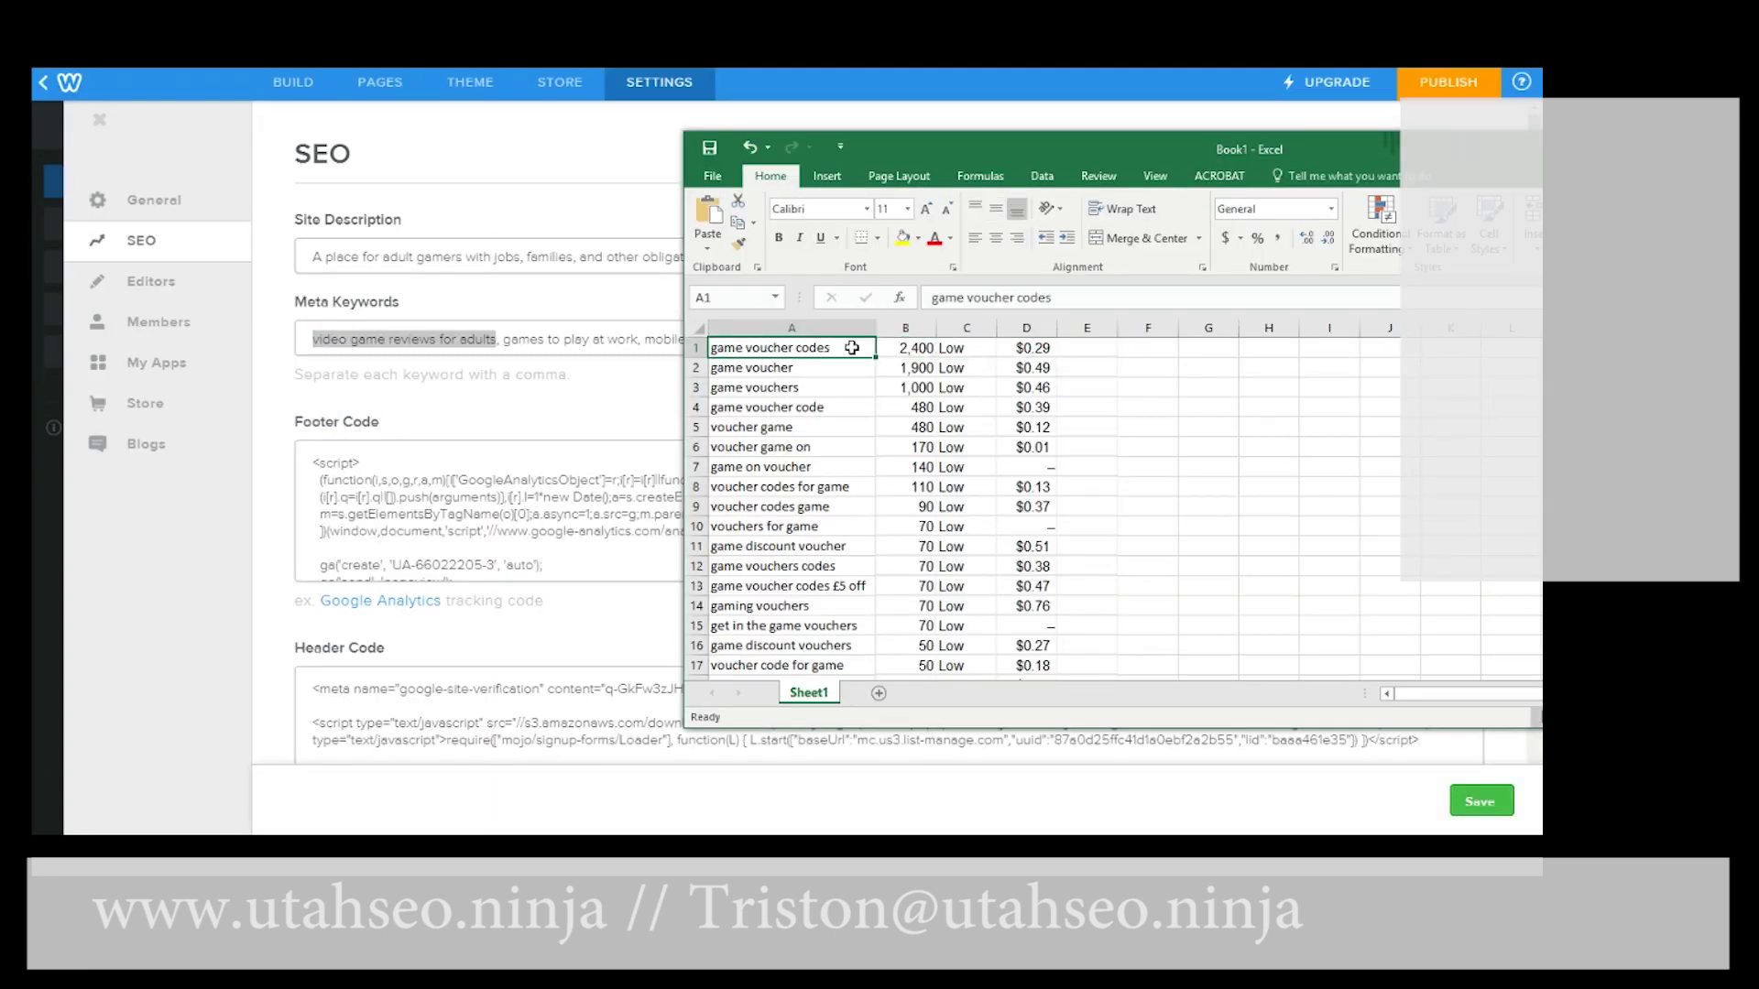
key(ctrl+c)
click(594, 292)
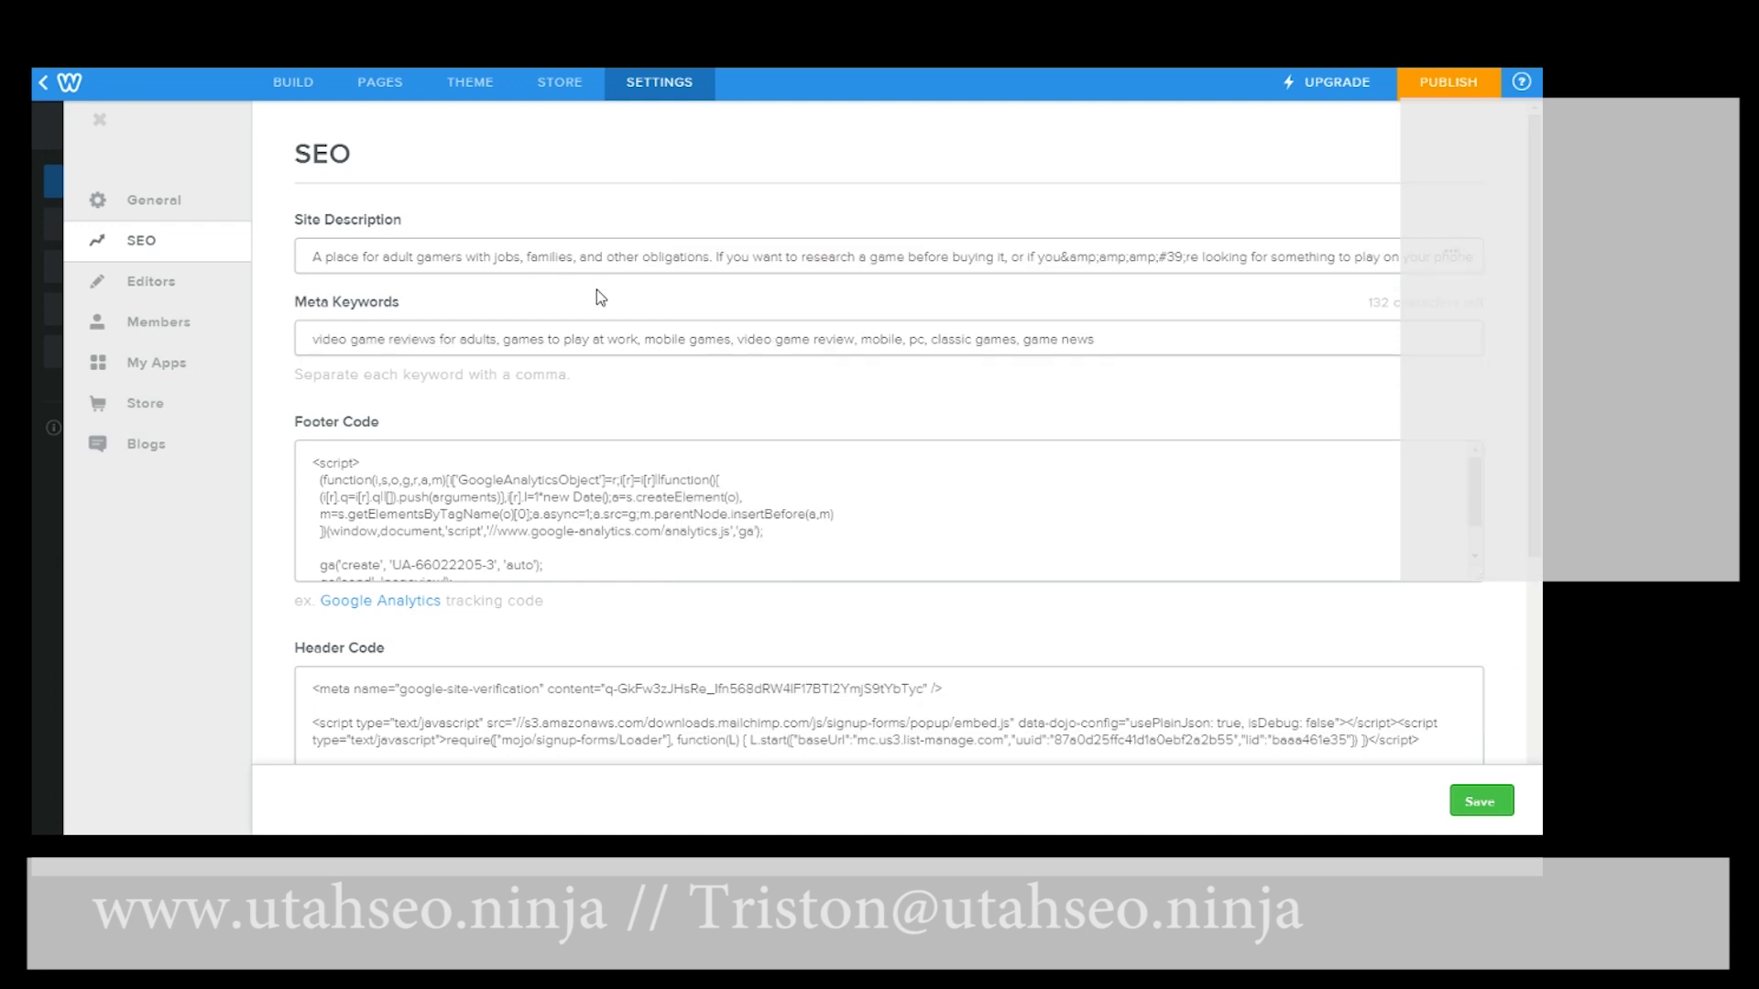
key(ctrl+v)
- Copy "game voucher" from cell A2 in Excel and append it to Weebly's Meta Keywords
key(alt+Tab)
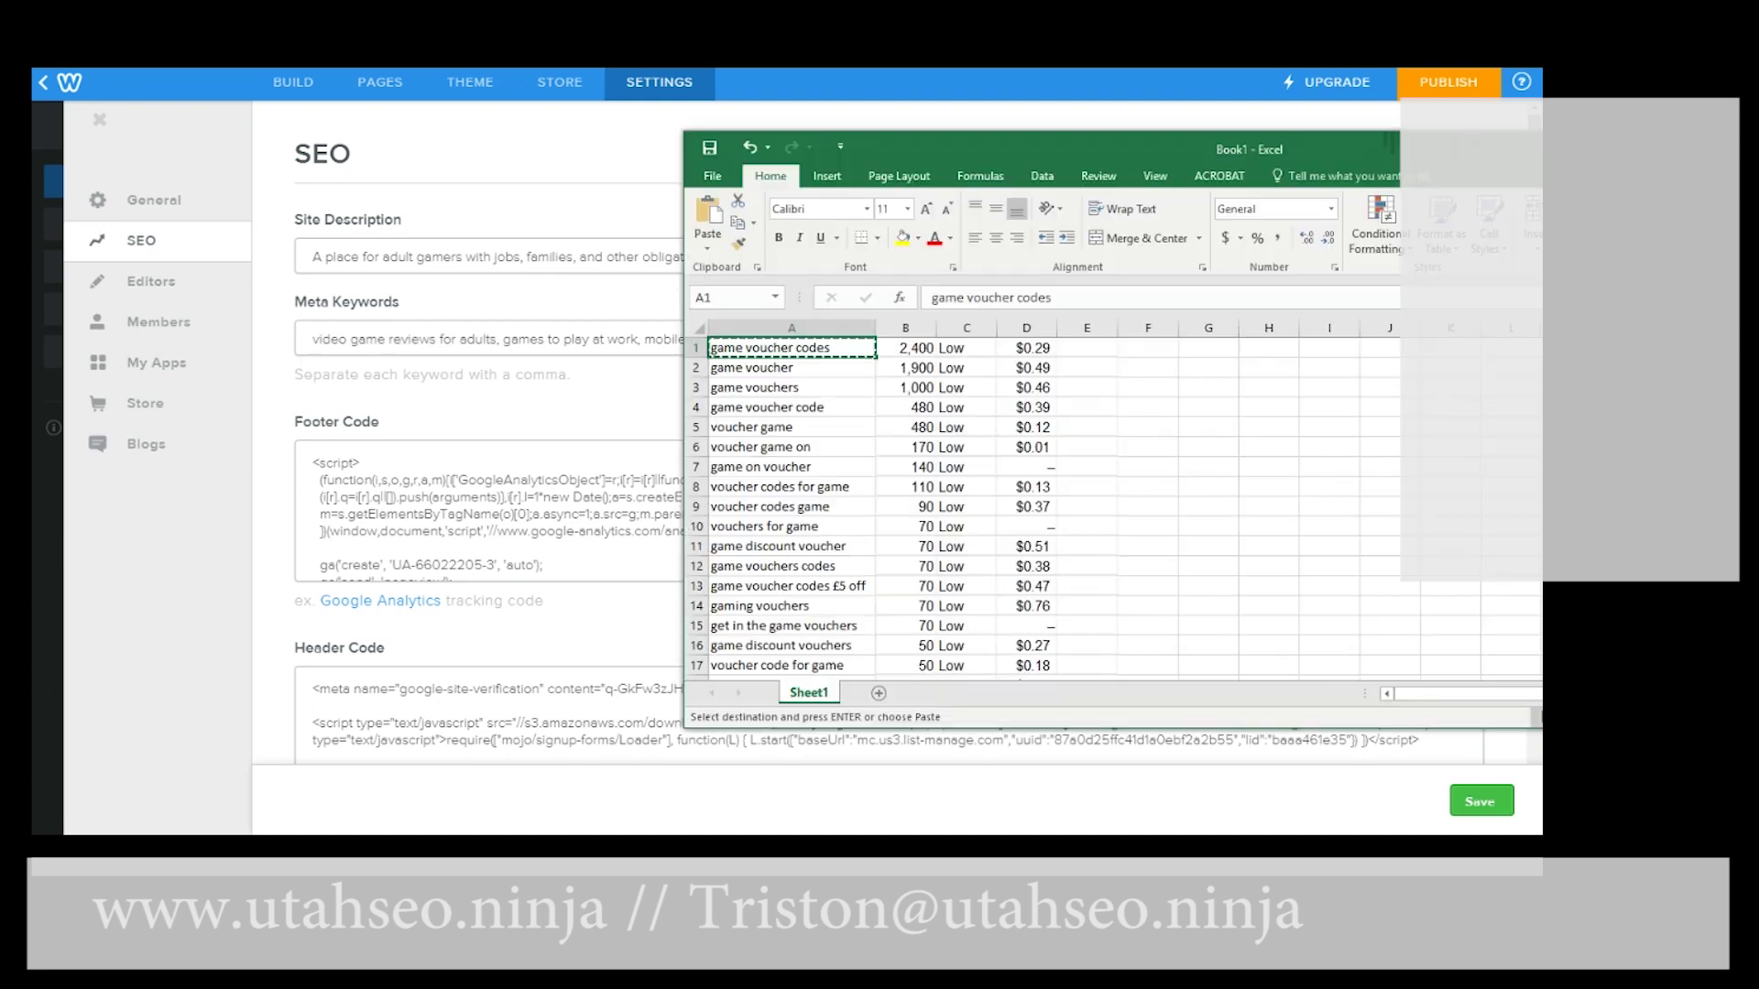
click(787, 366)
key(ctrl+c)
key(alt+Tab)
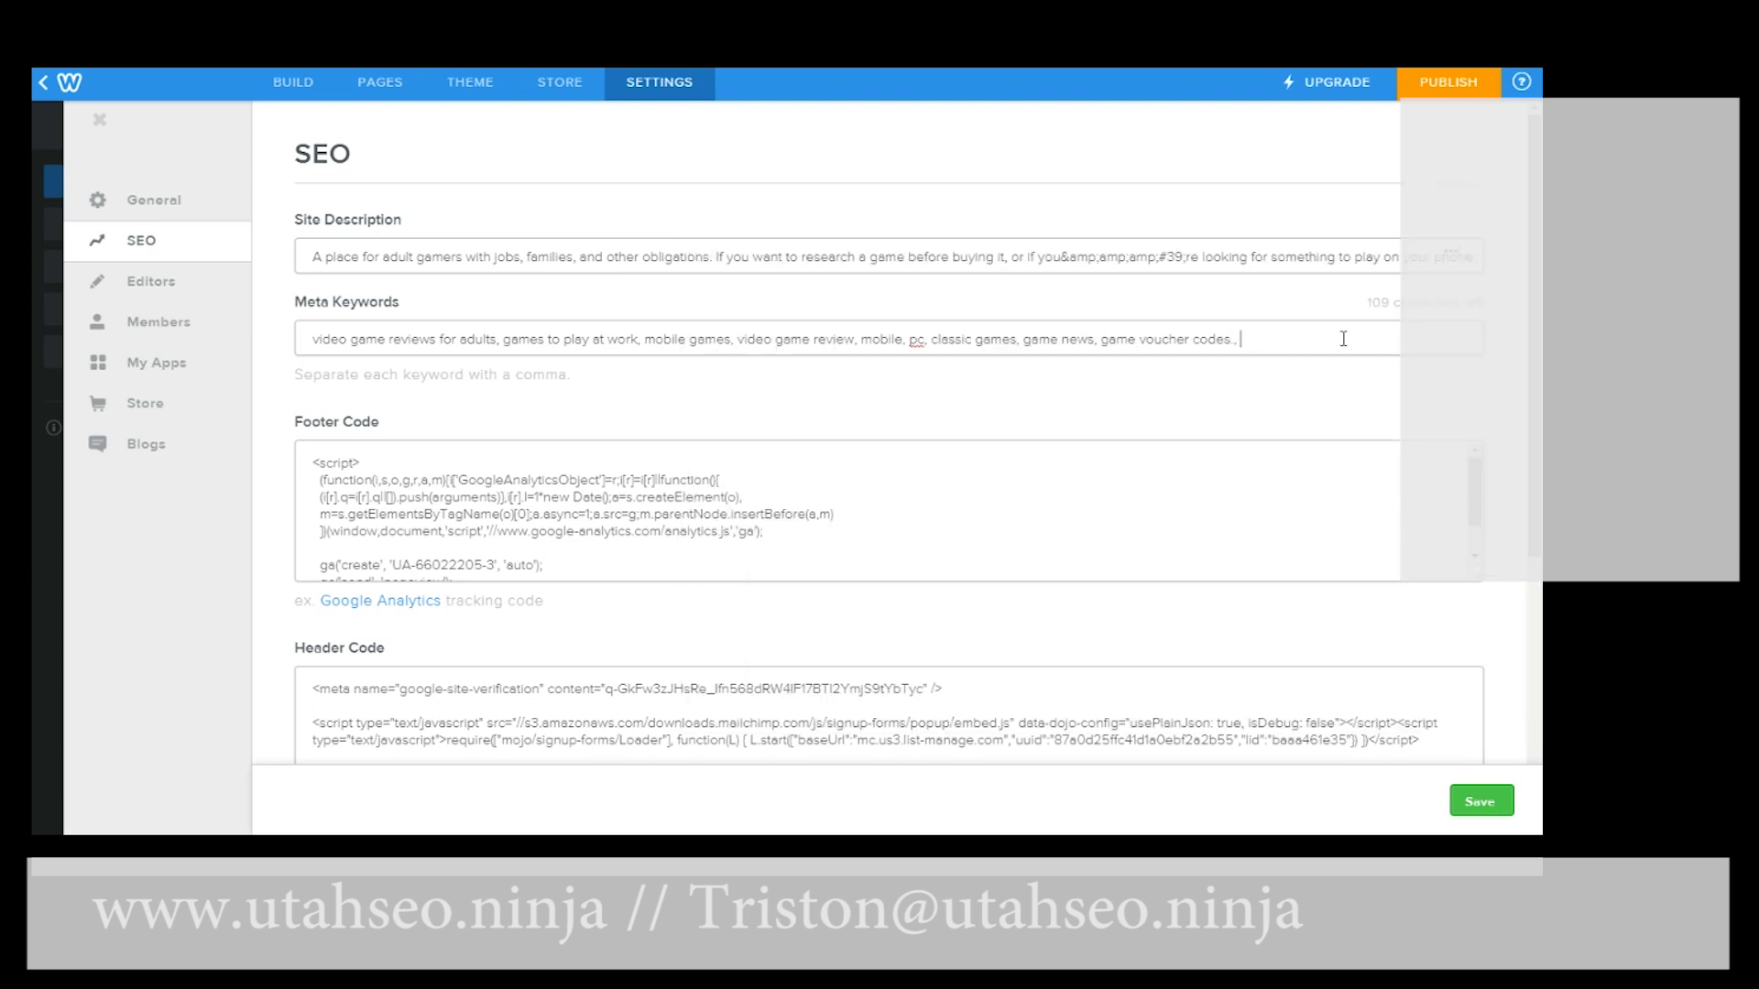
key(ctrl+v)
- Append "game vouchers" from cell A3 to Weebly's Meta Keywords and insert "or coupons or vouchers" into the Site Description
key(alt+Tab)
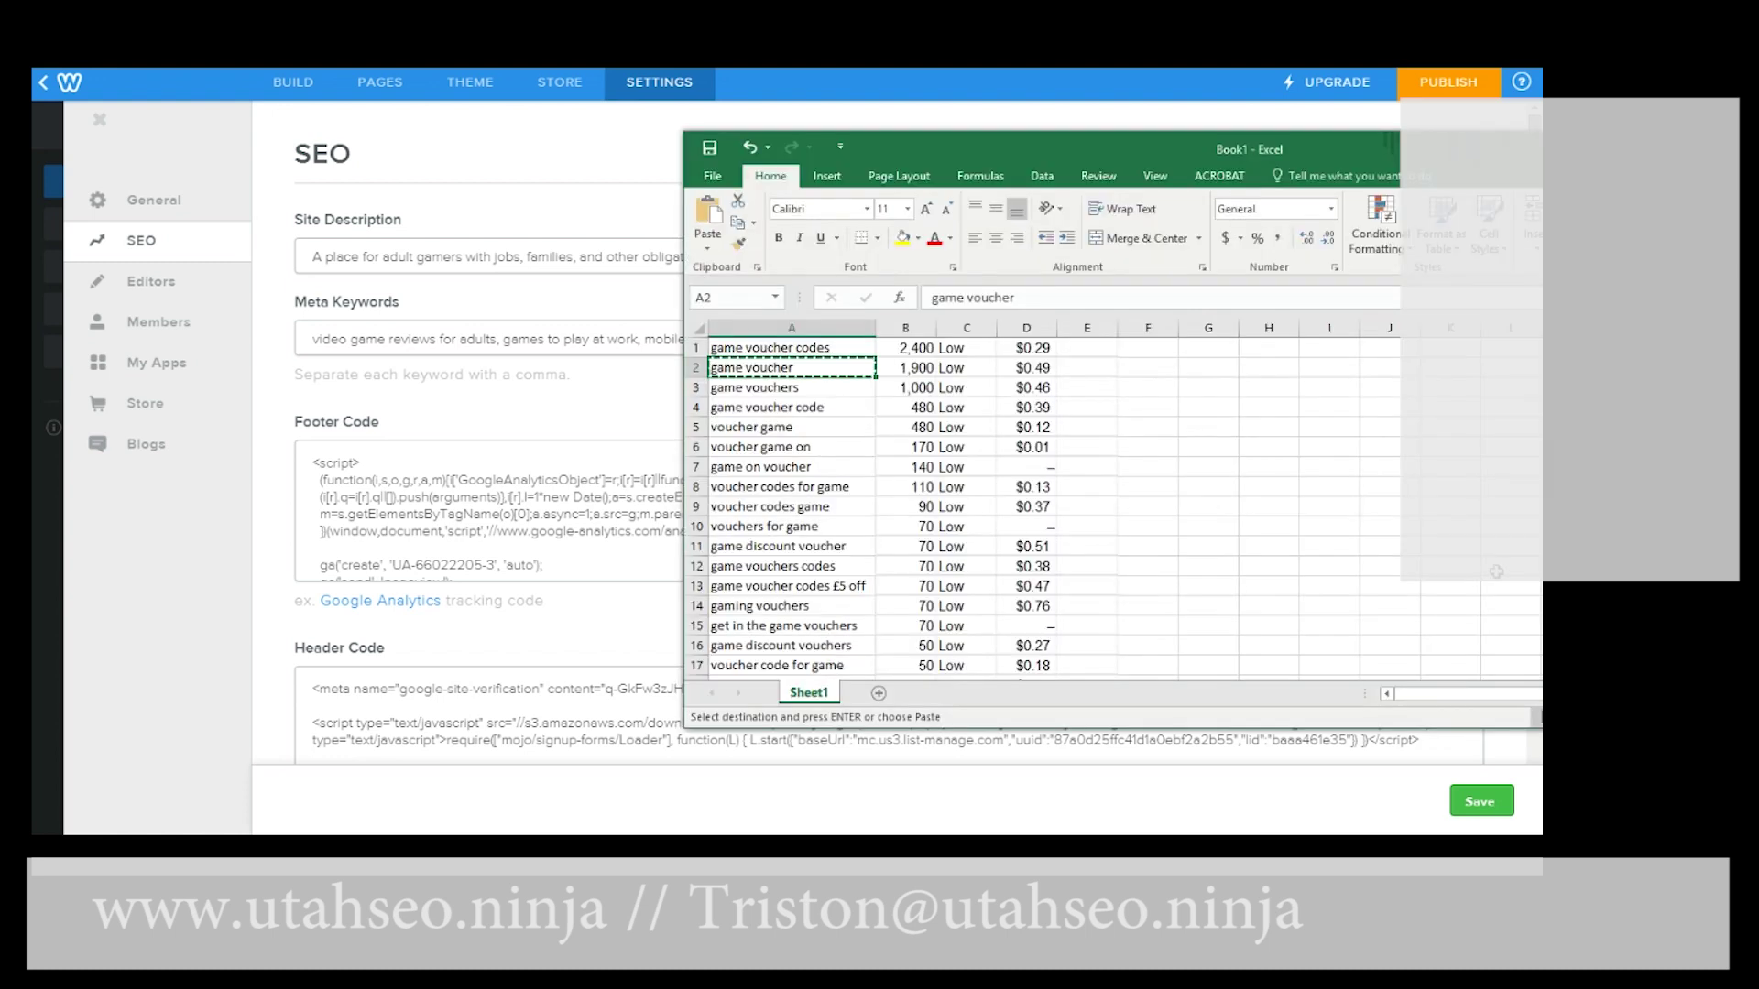
click(823, 389)
key(ctrl+c)
key(alt+Tab)
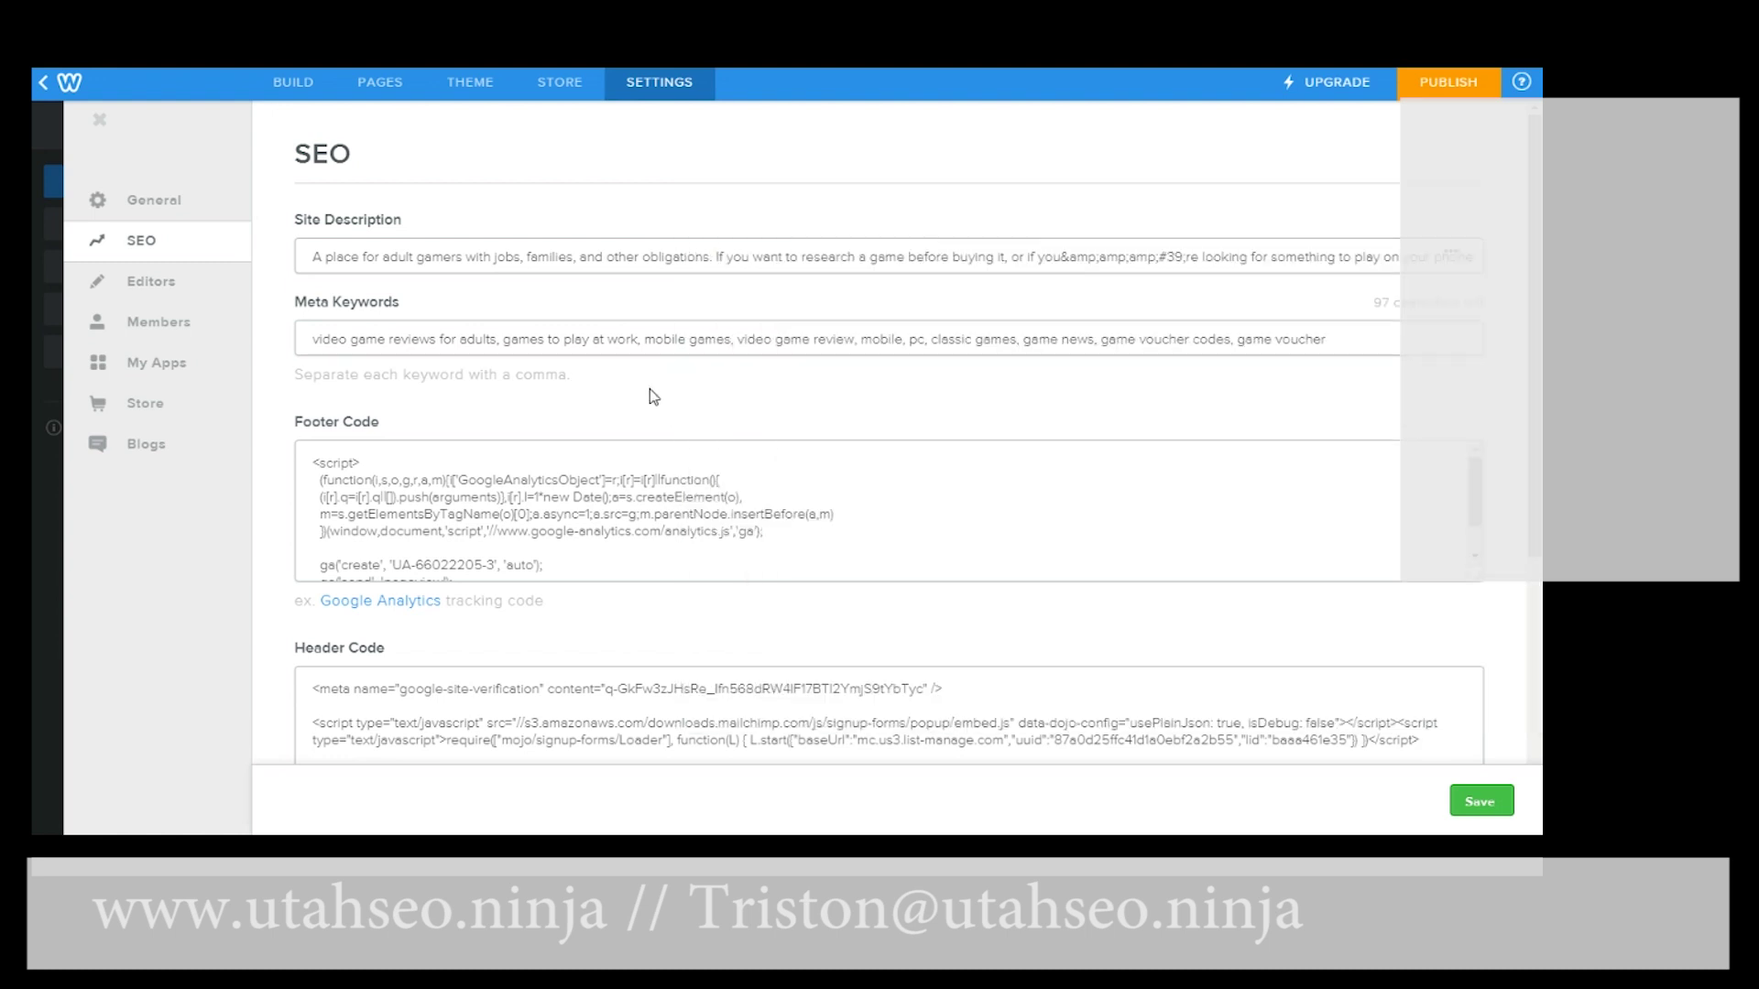
key(ctrl+v)
click(1062, 261)
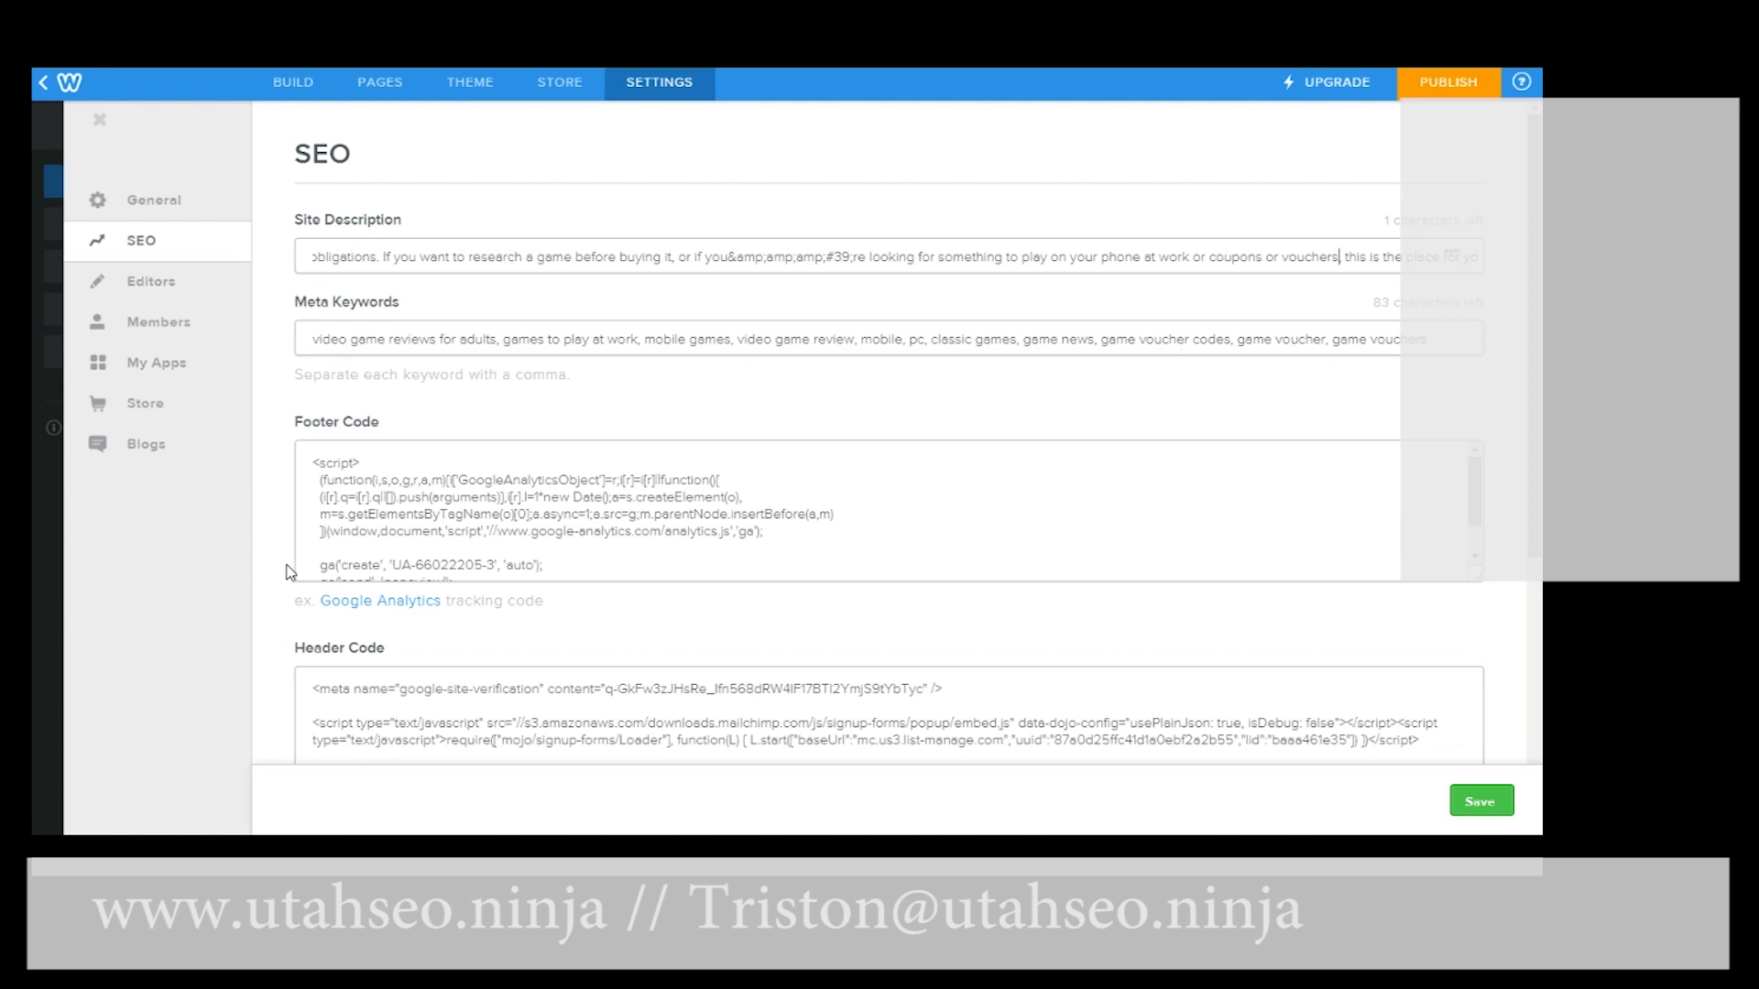
- Examine the Google Analytics tracking script in Weebly's Footer Code
scroll(616, 510, down, 3)
scroll(617, 515, down, 2)
scroll(617, 515, up, 2)
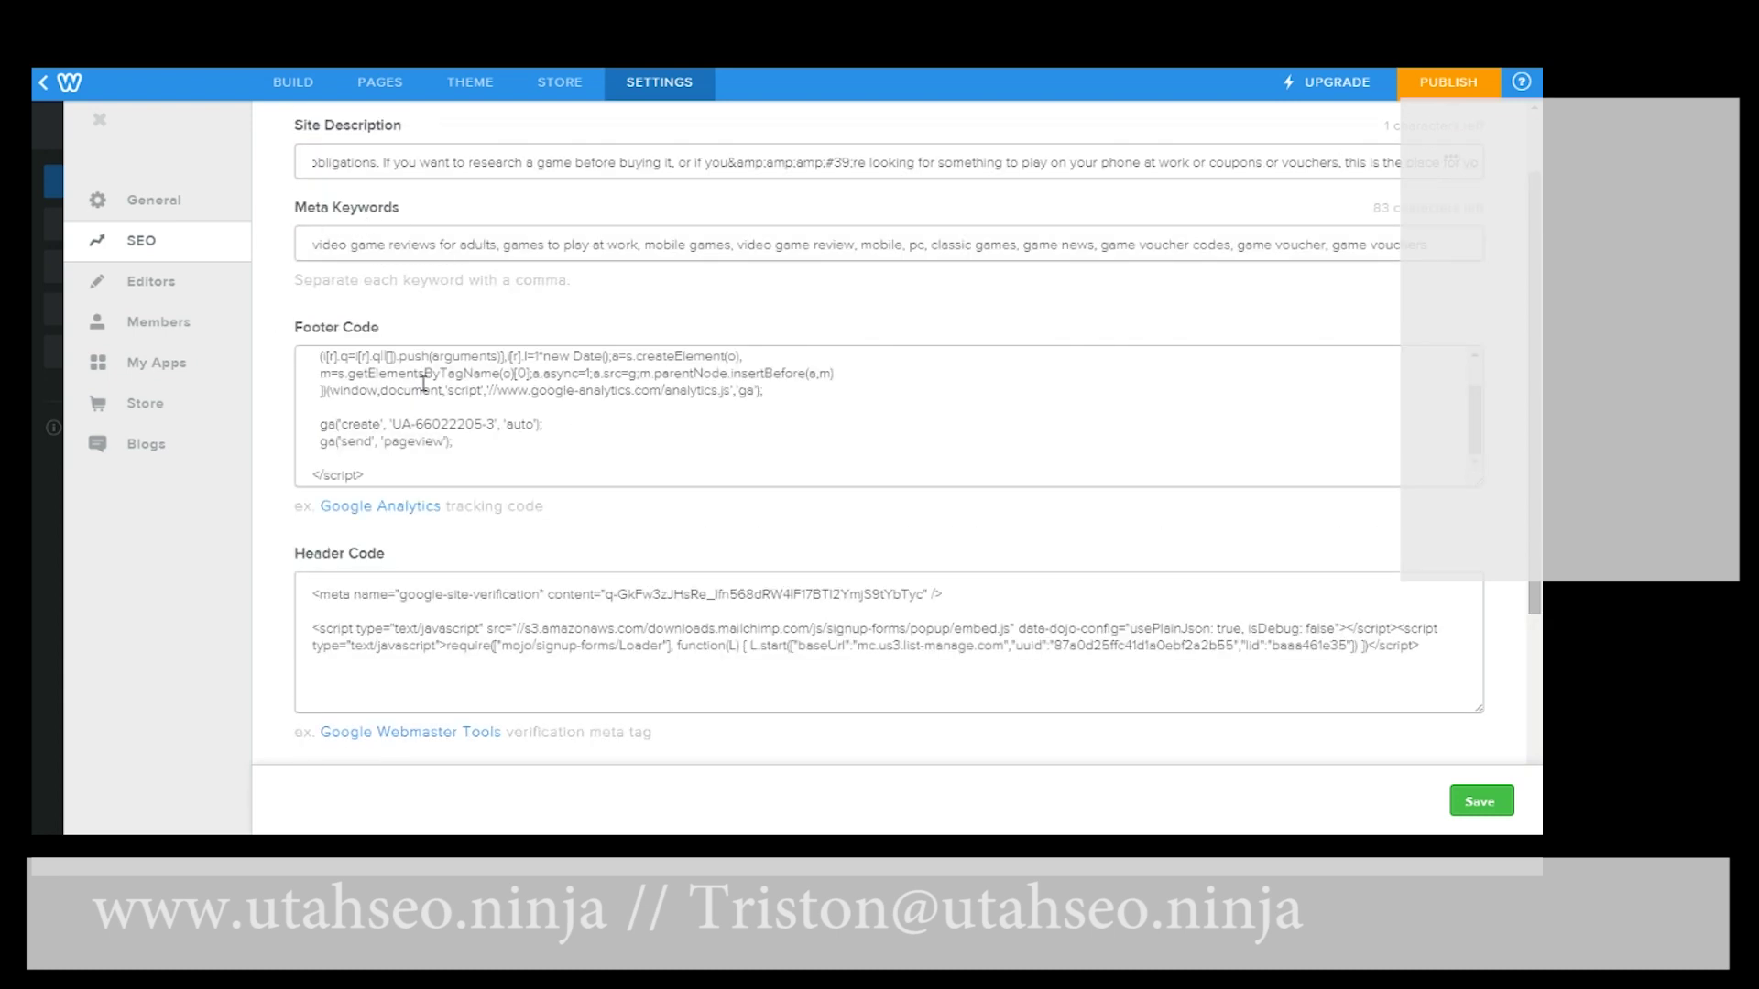
drag(459, 444, 312, 348)
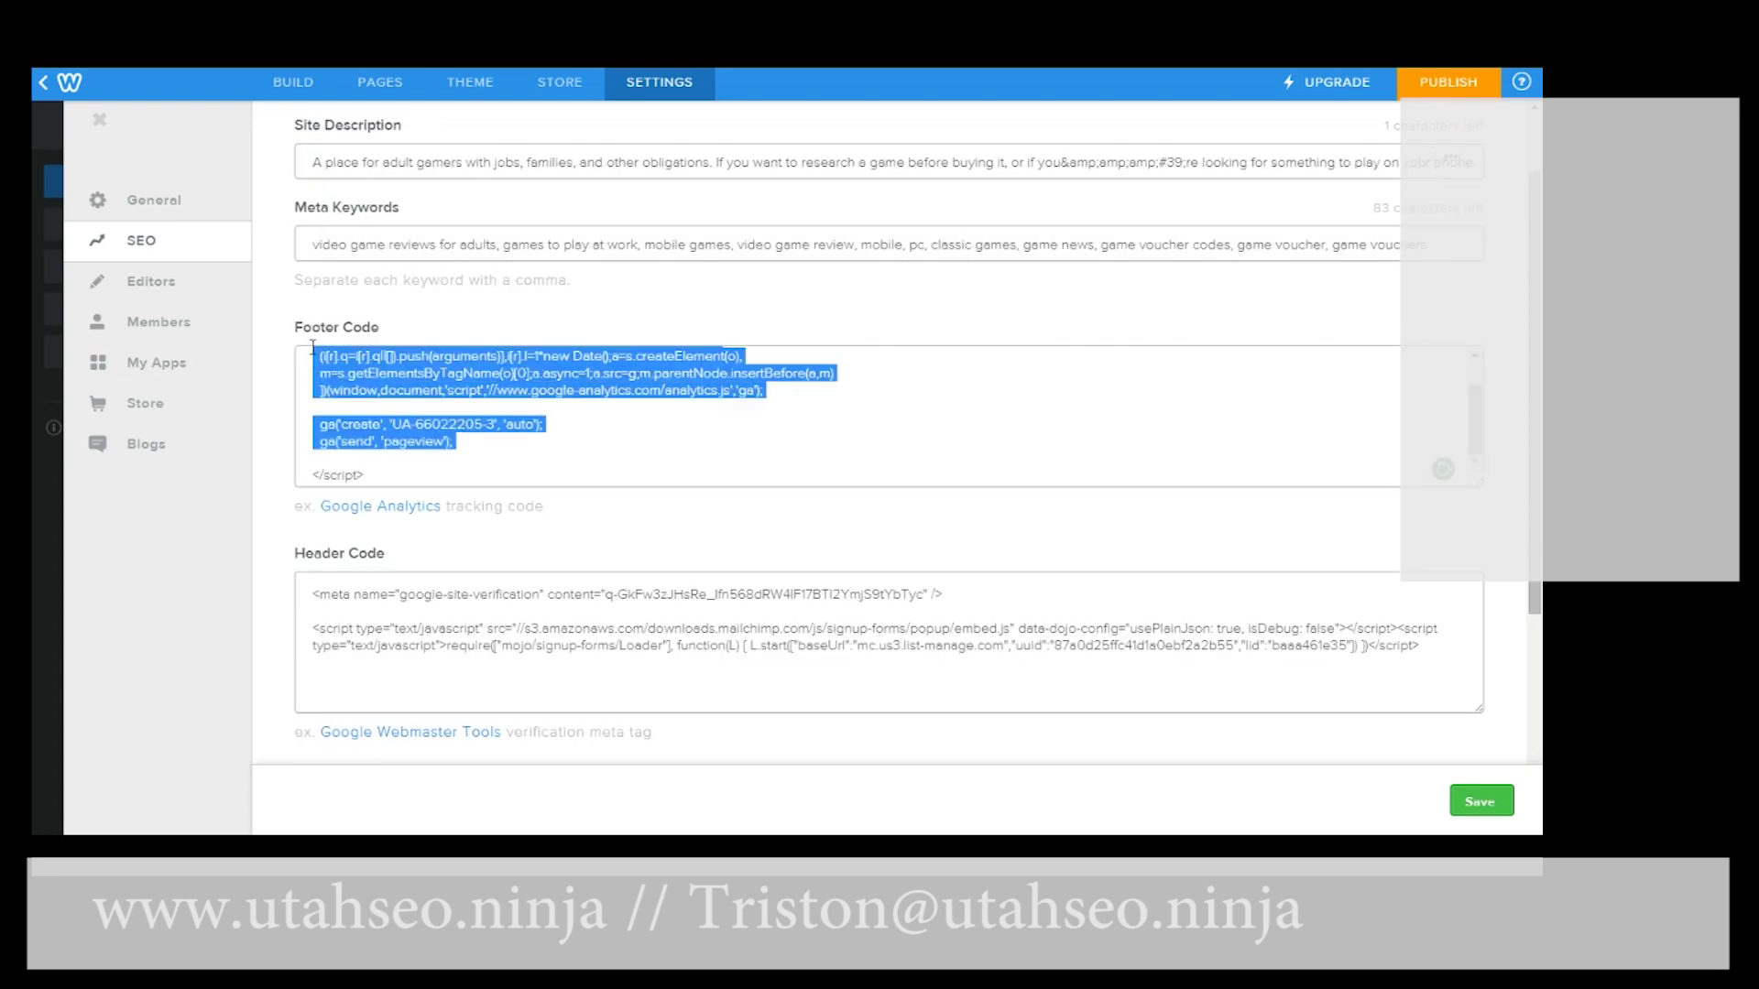
click(424, 390)
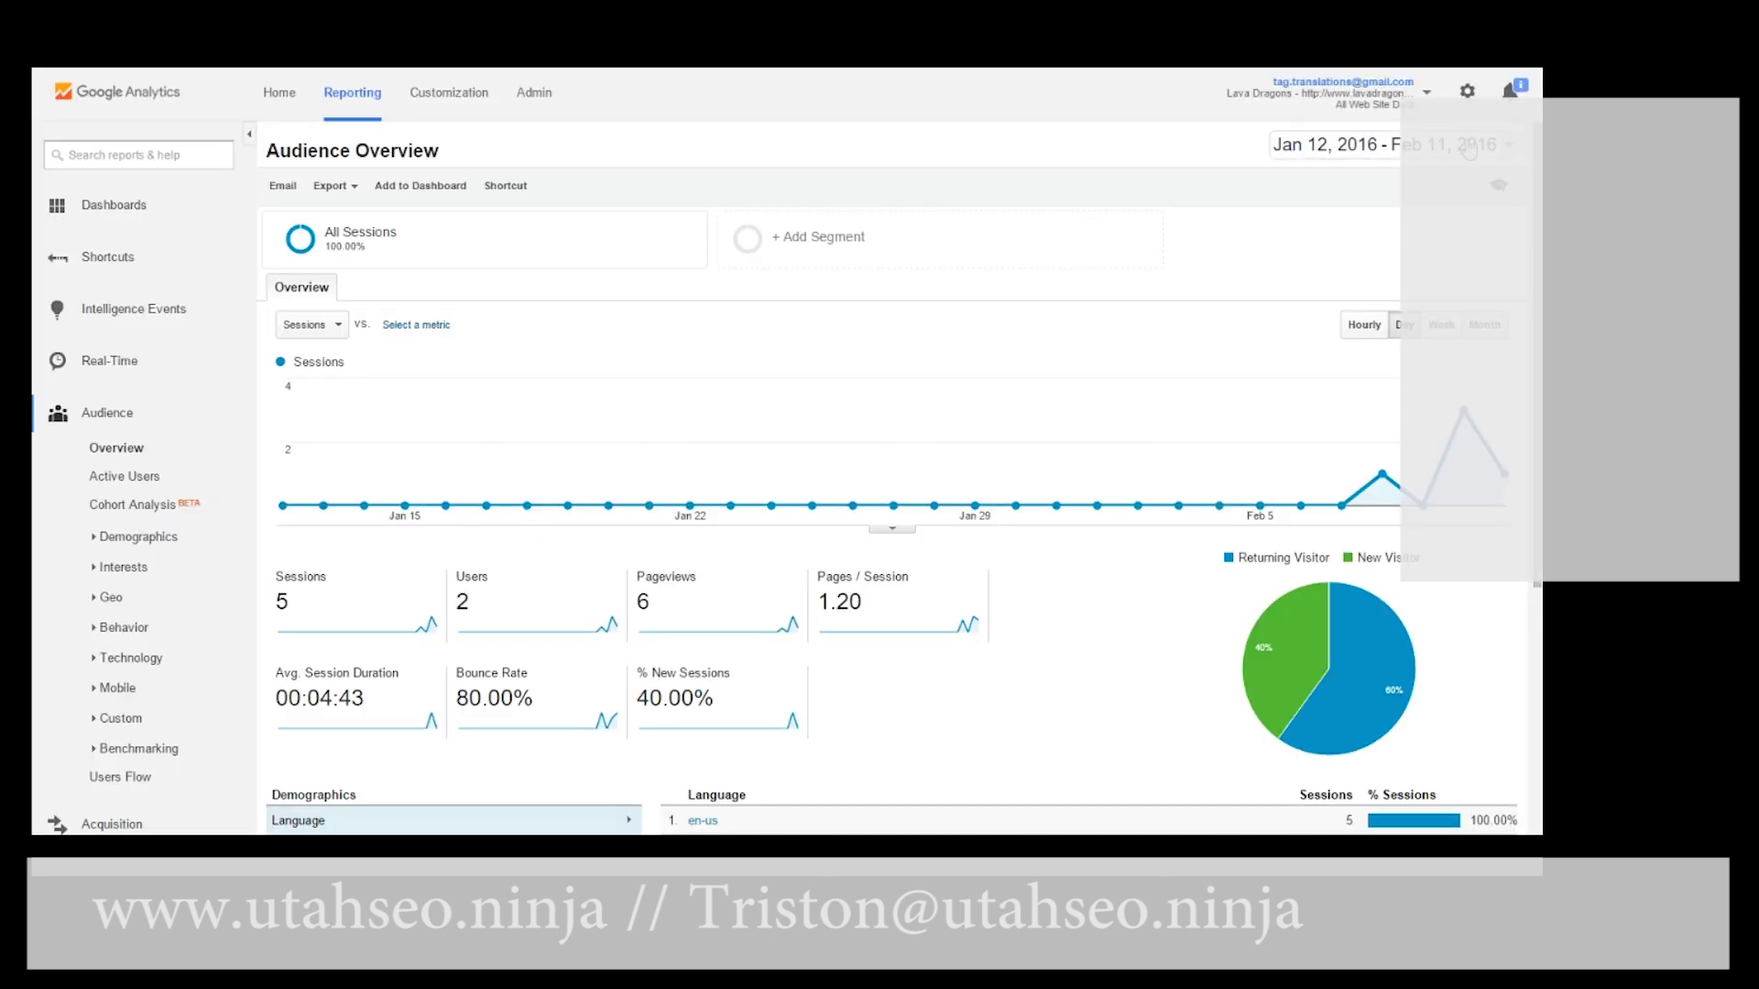
- In Google Analytics, set the Audience Overview date range to Jan 12, 2016 - Feb 12, 2016 and examine the sessions graph
click(1505, 151)
click(1421, 201)
click(1243, 216)
click(1323, 258)
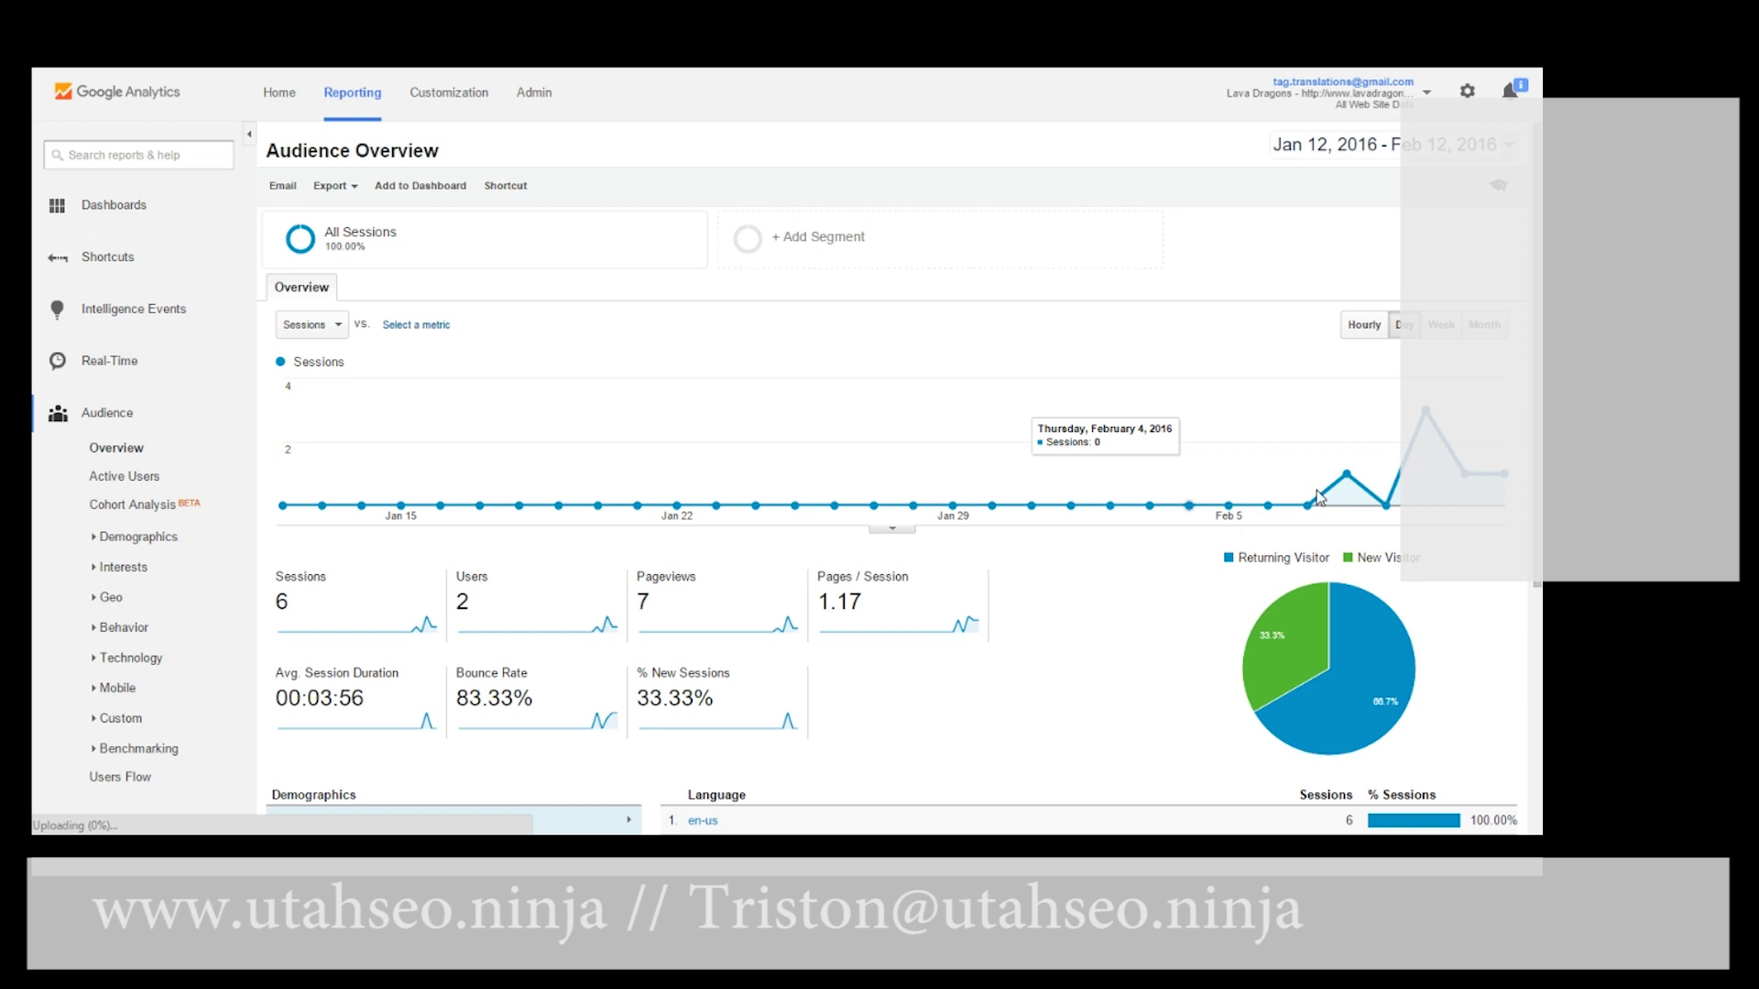
mouse_move(1350, 480)
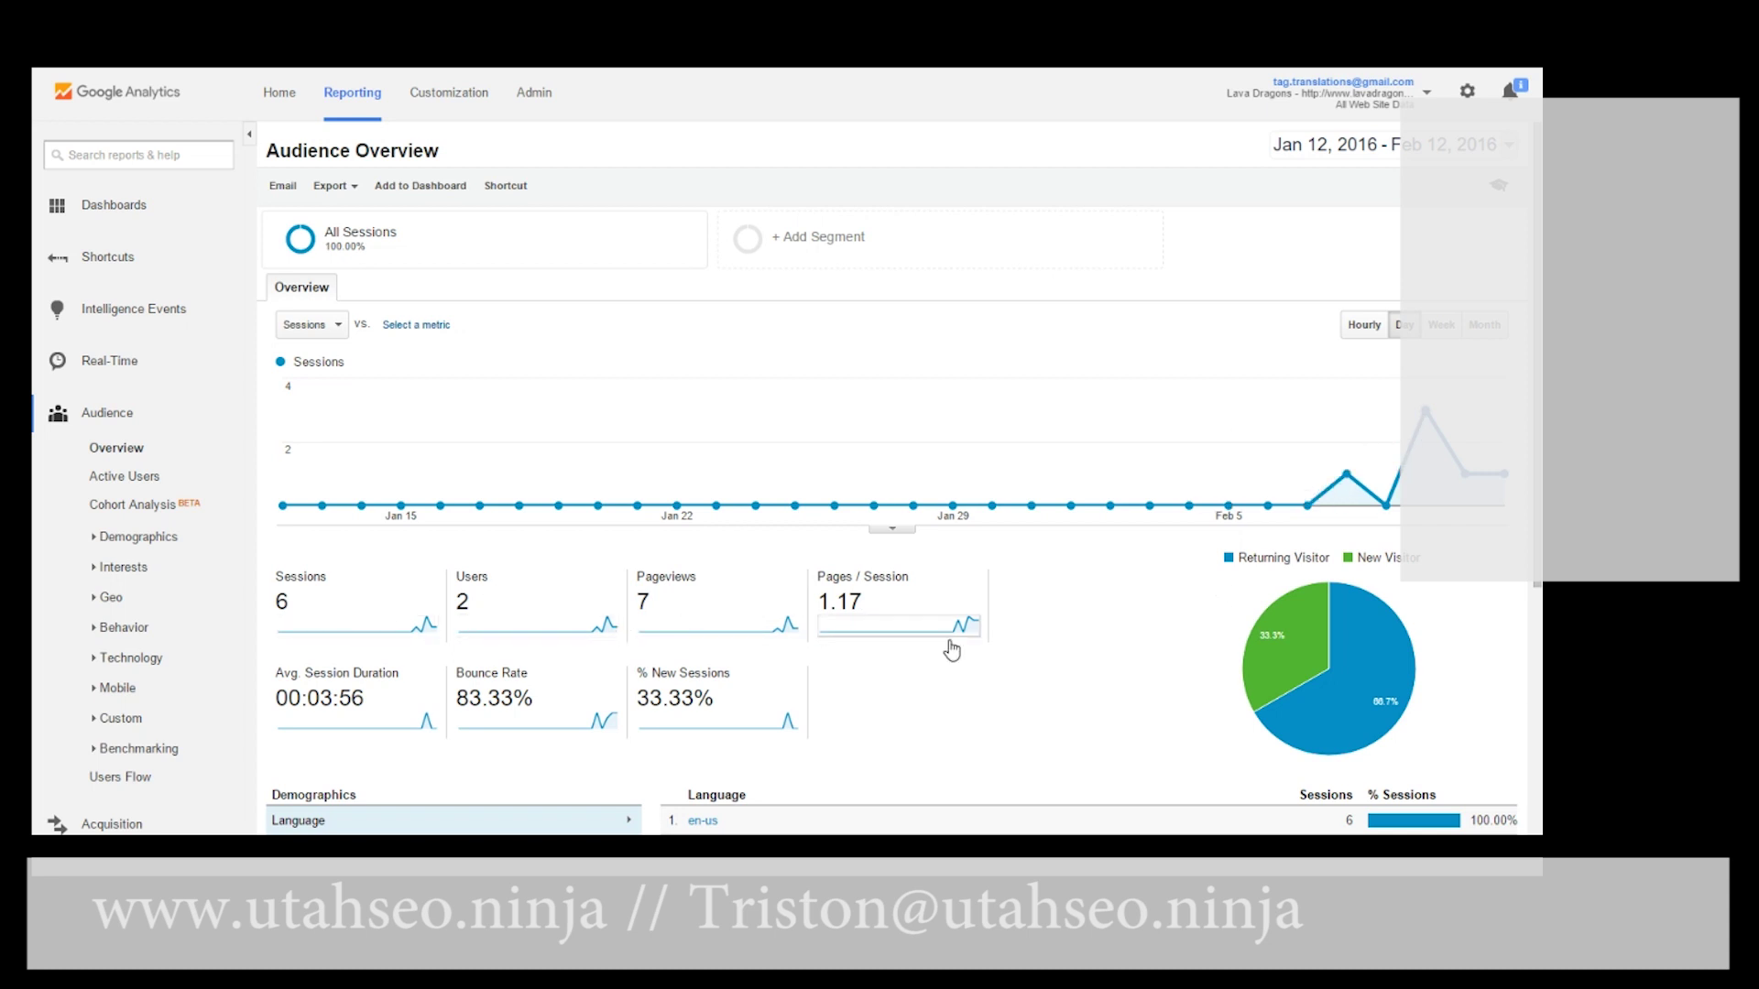
- Look over the Audience Overview report and open the Tracking Info of the Lava Dragons property
scroll(1053, 655, down, 5)
scroll(1055, 656, up, 5)
click(532, 91)
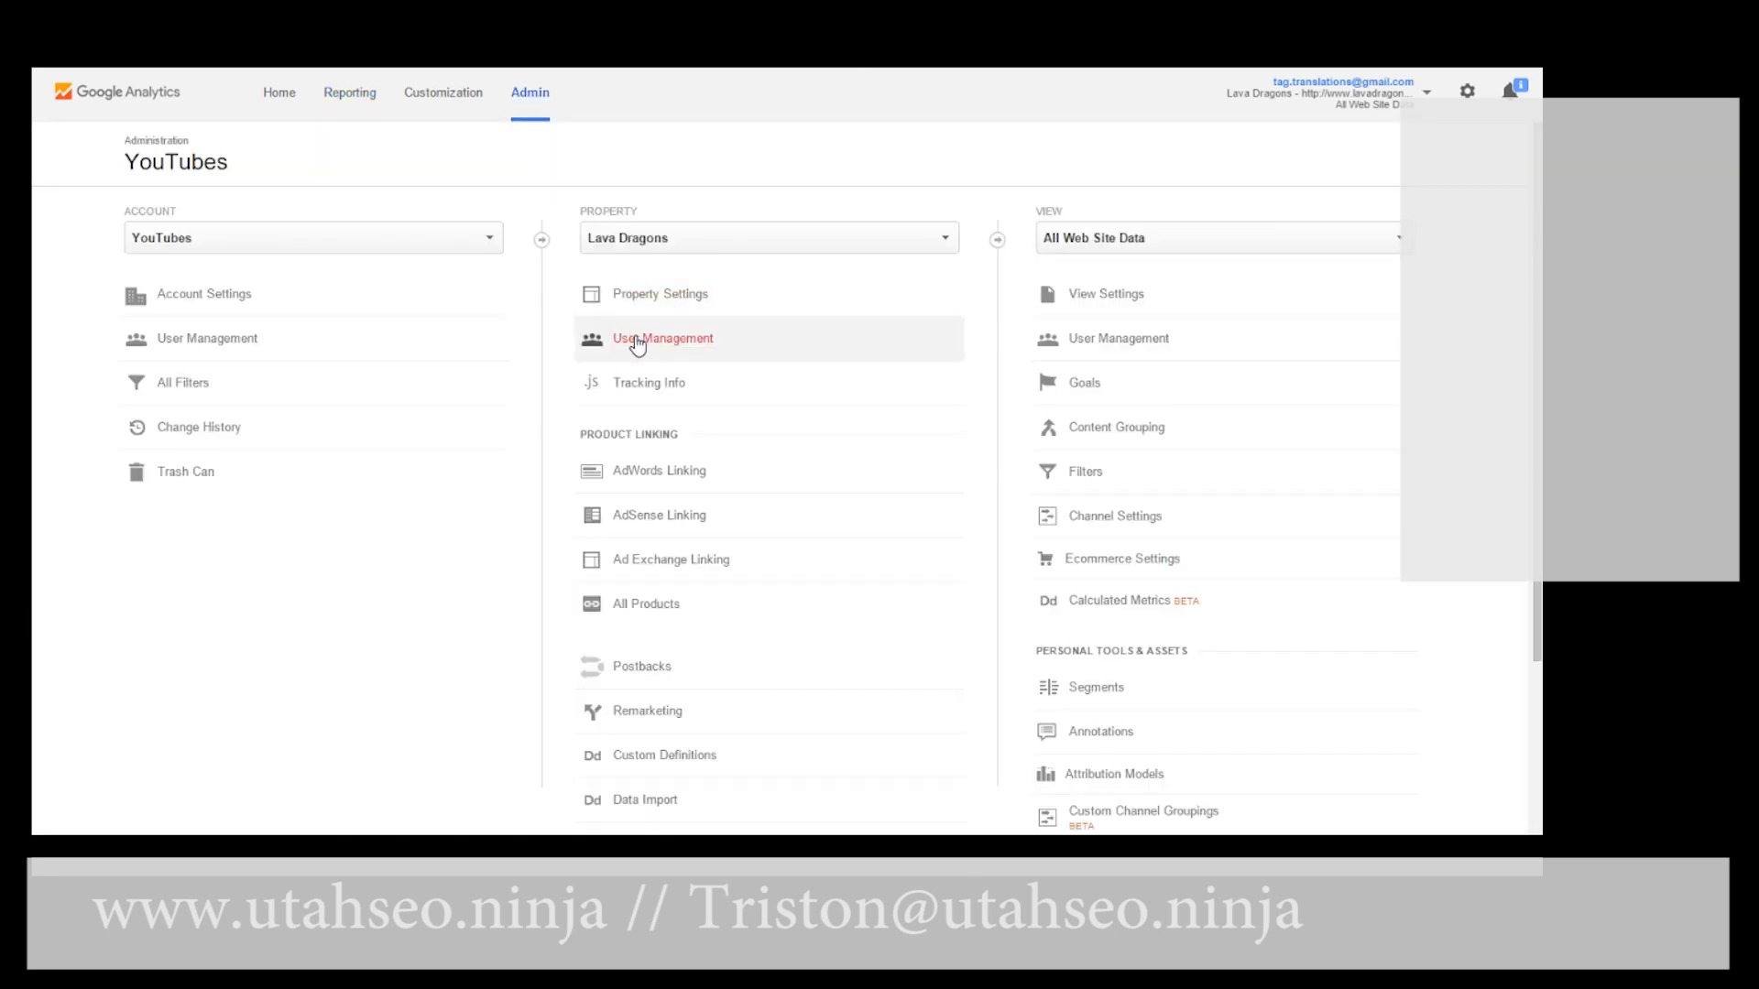
click(647, 389)
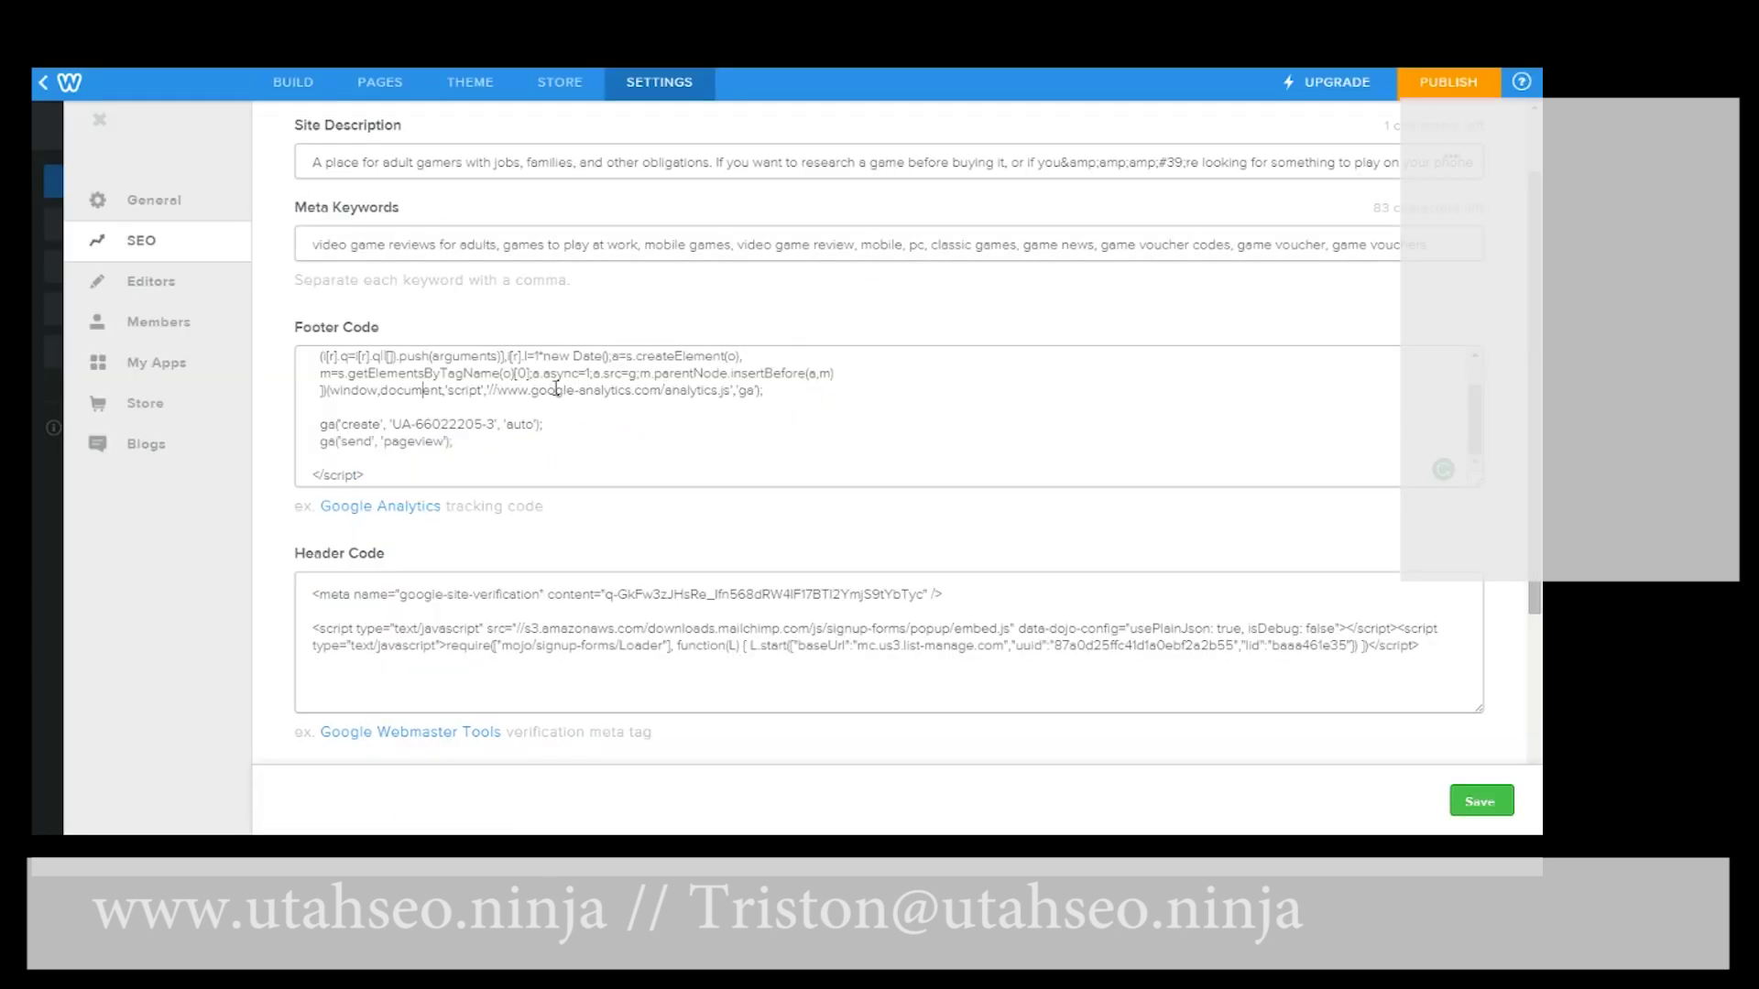
- Examine the Google site verification meta tag and sign-up form script in Weebly's Header Code
scroll(596, 437, down, 2)
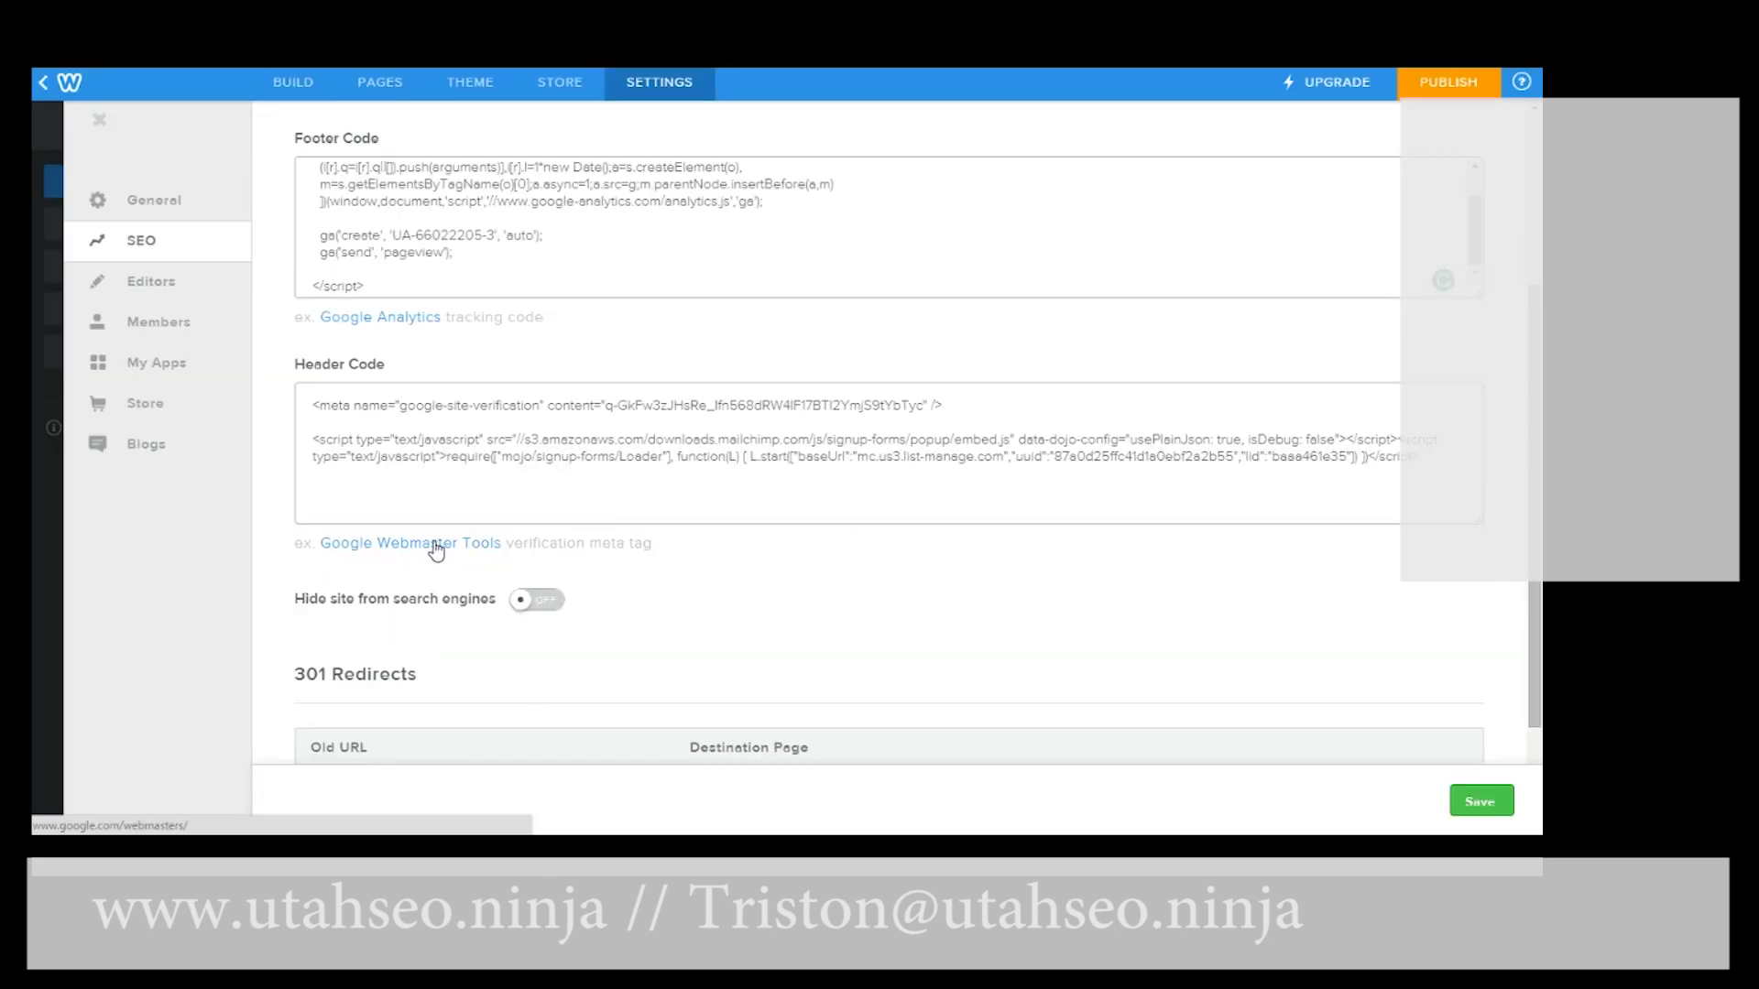
click(809, 456)
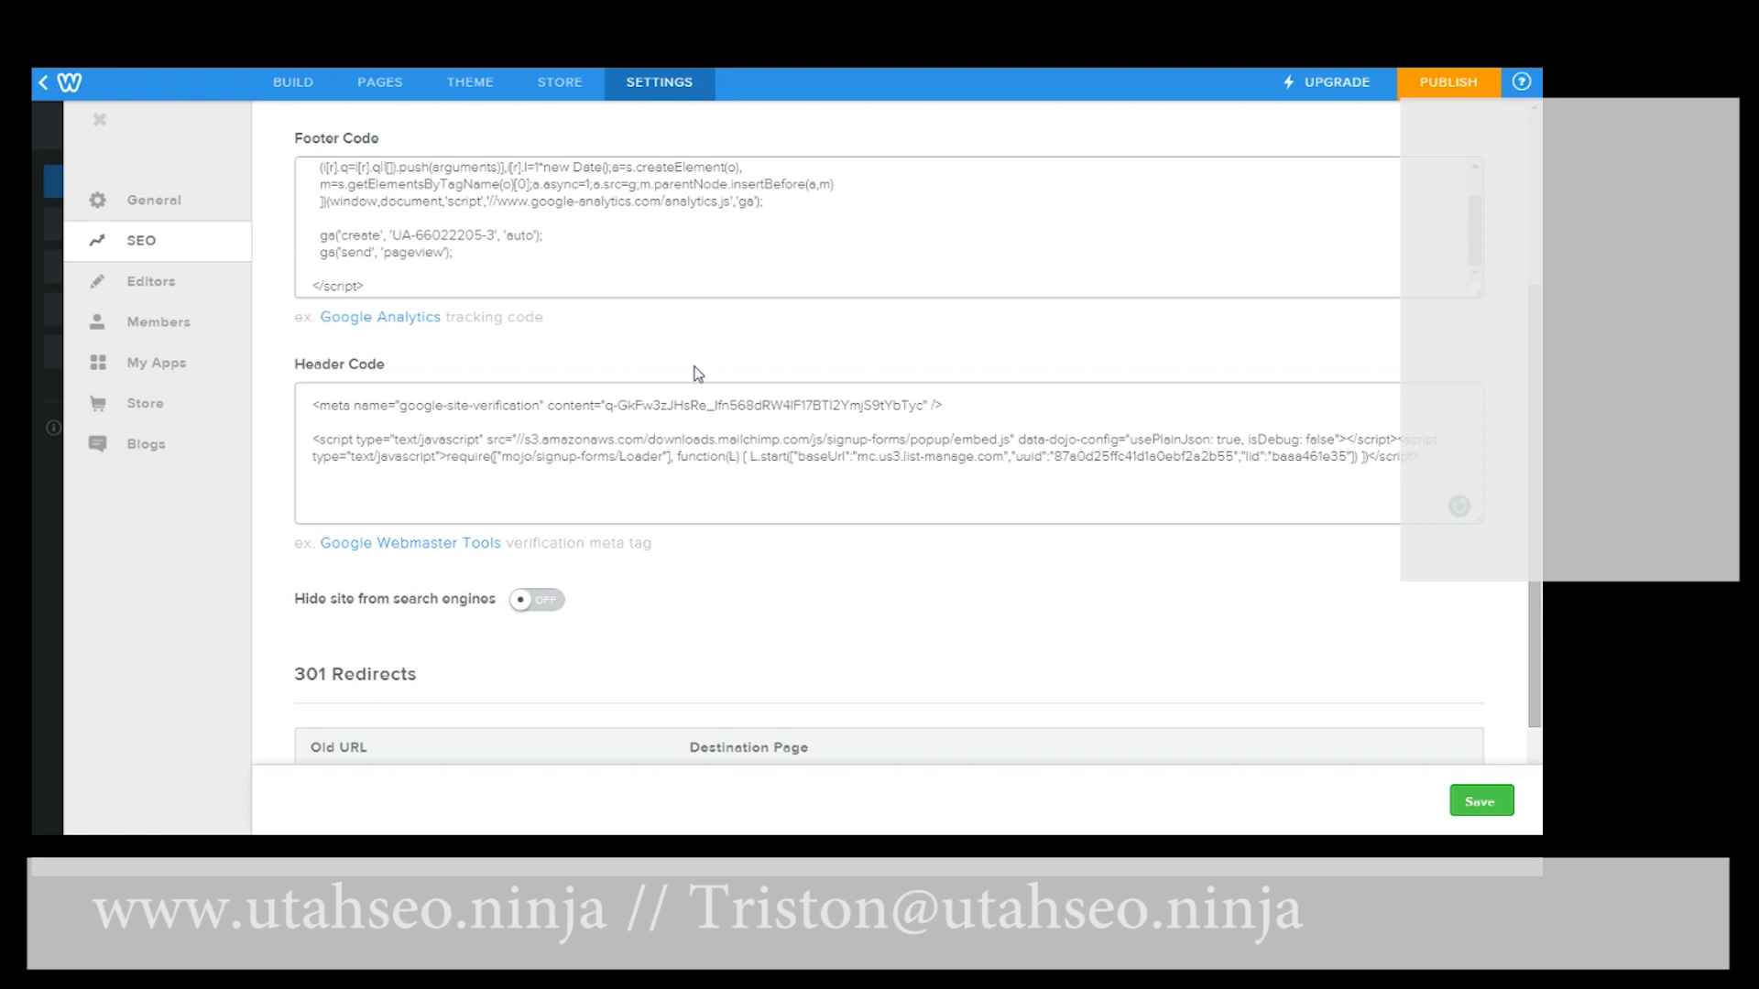
scroll(925, 440, up, 3)
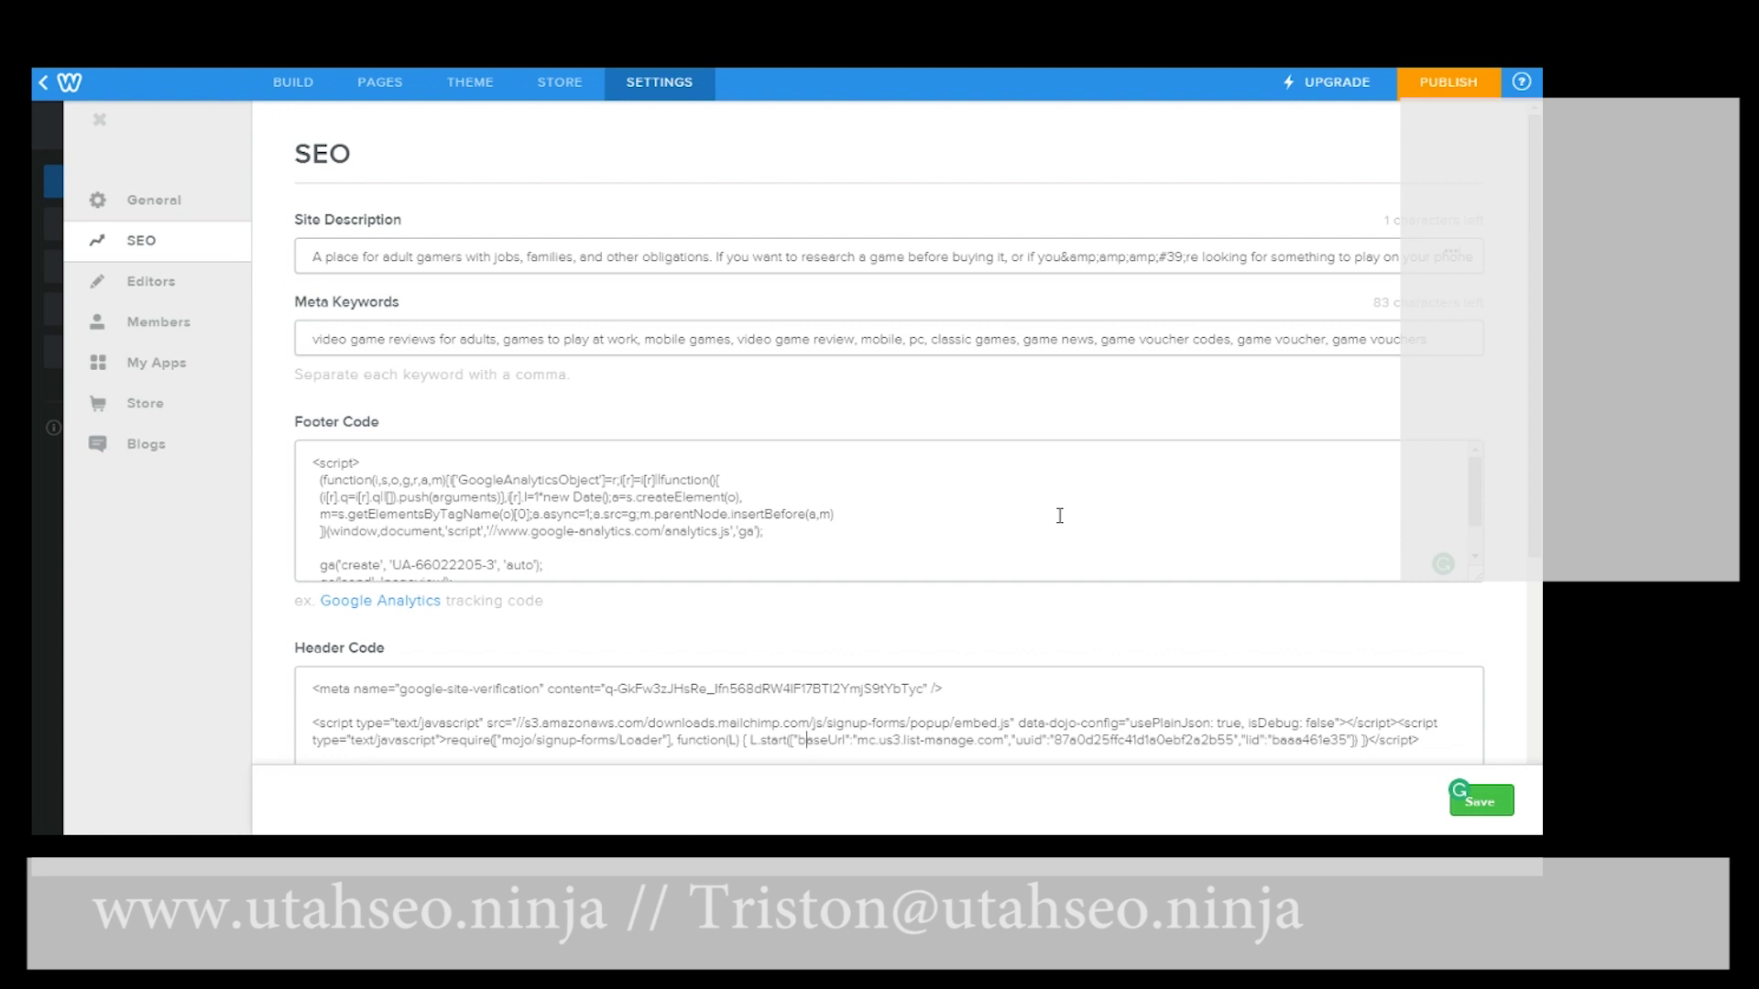
- In the Home page's advanced settings, enter a page title starting with "Lava Dragons - Game reviews for adults"
click(383, 86)
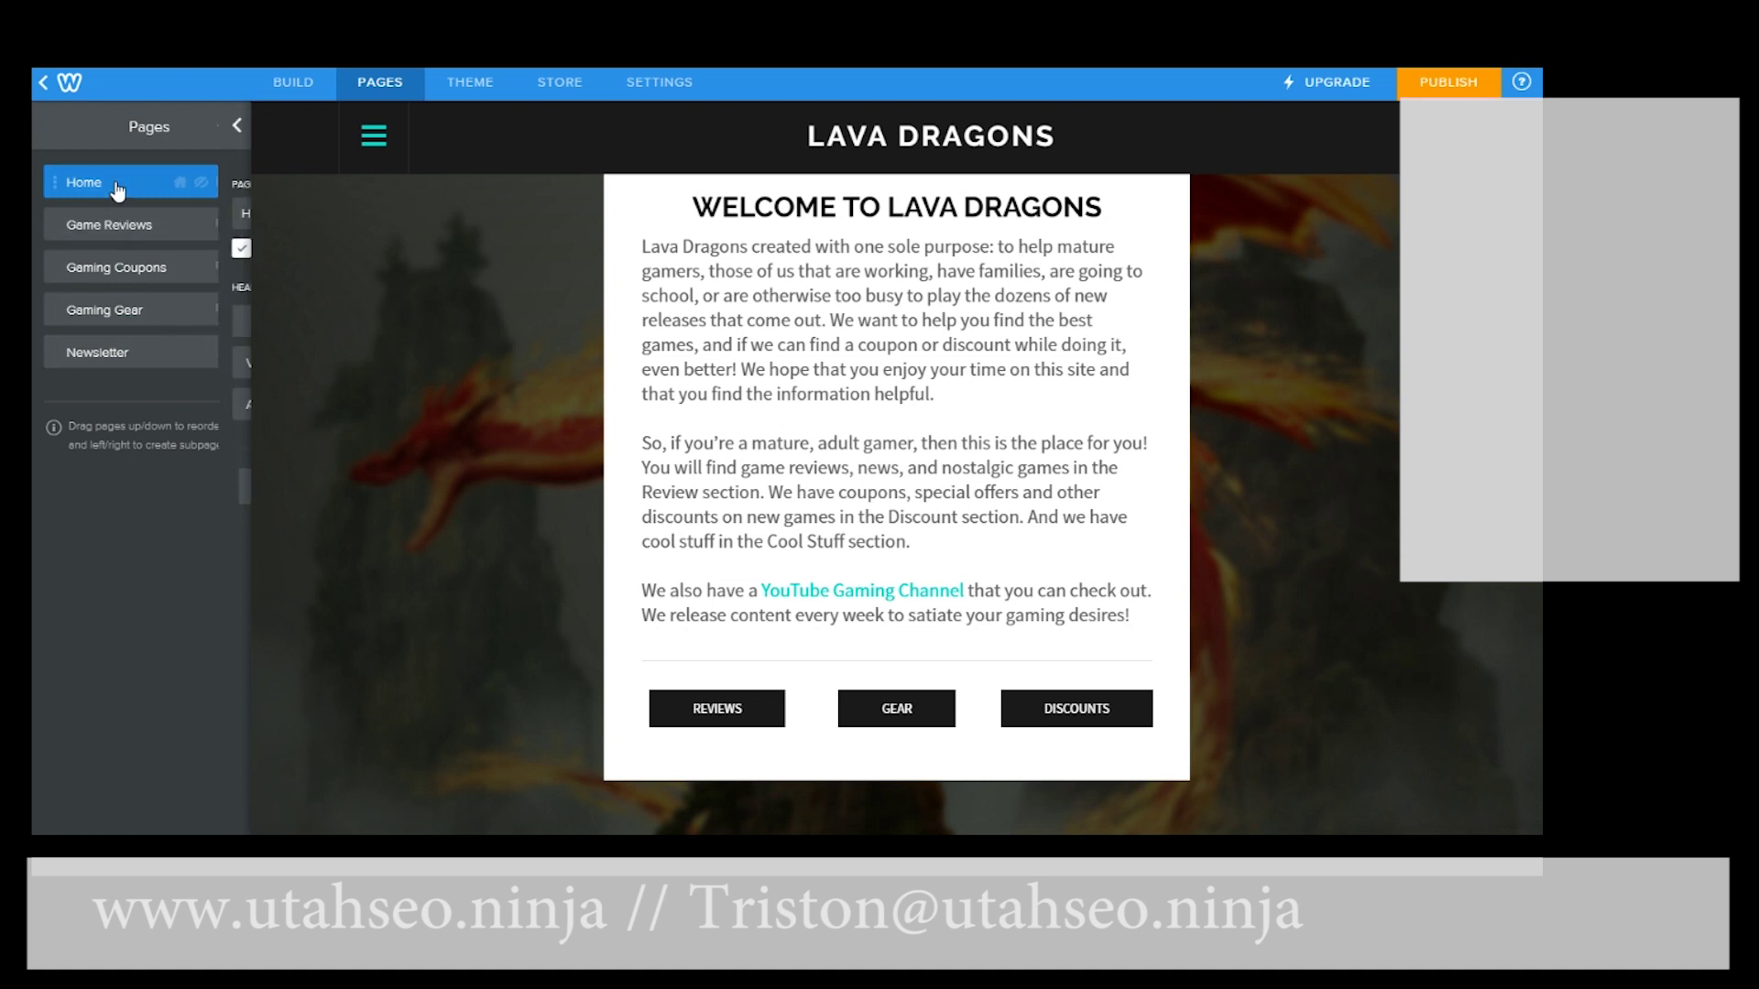
click(117, 188)
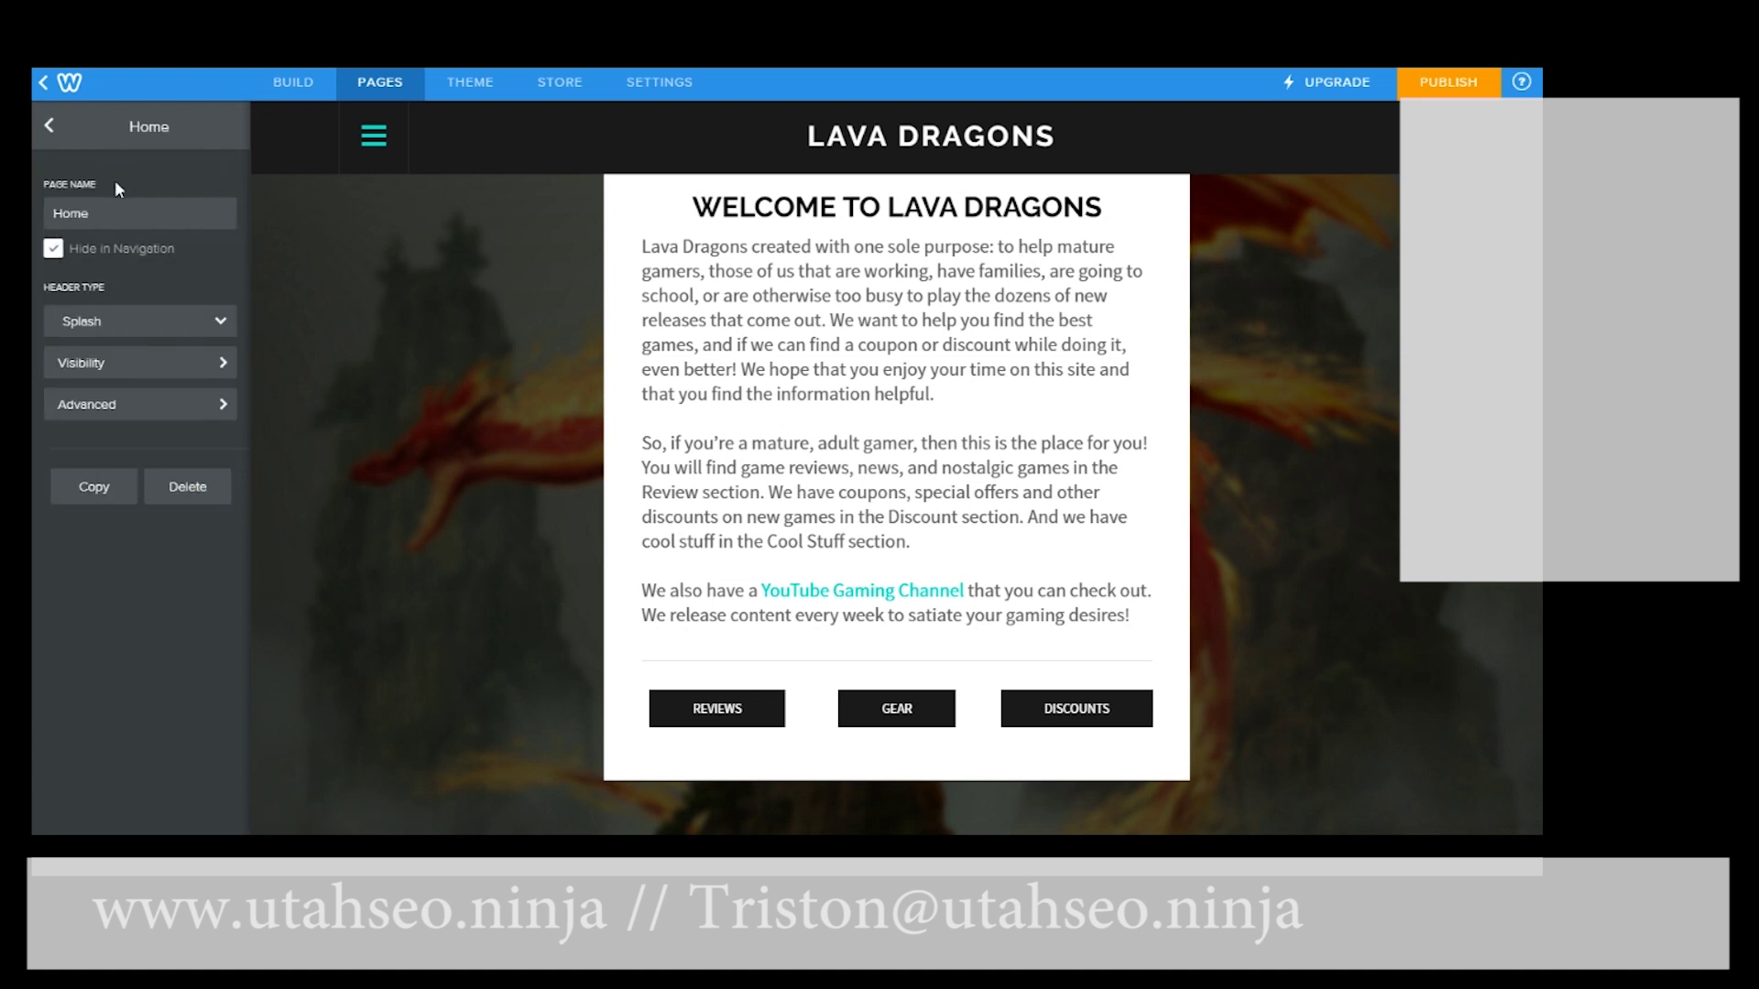
click(131, 414)
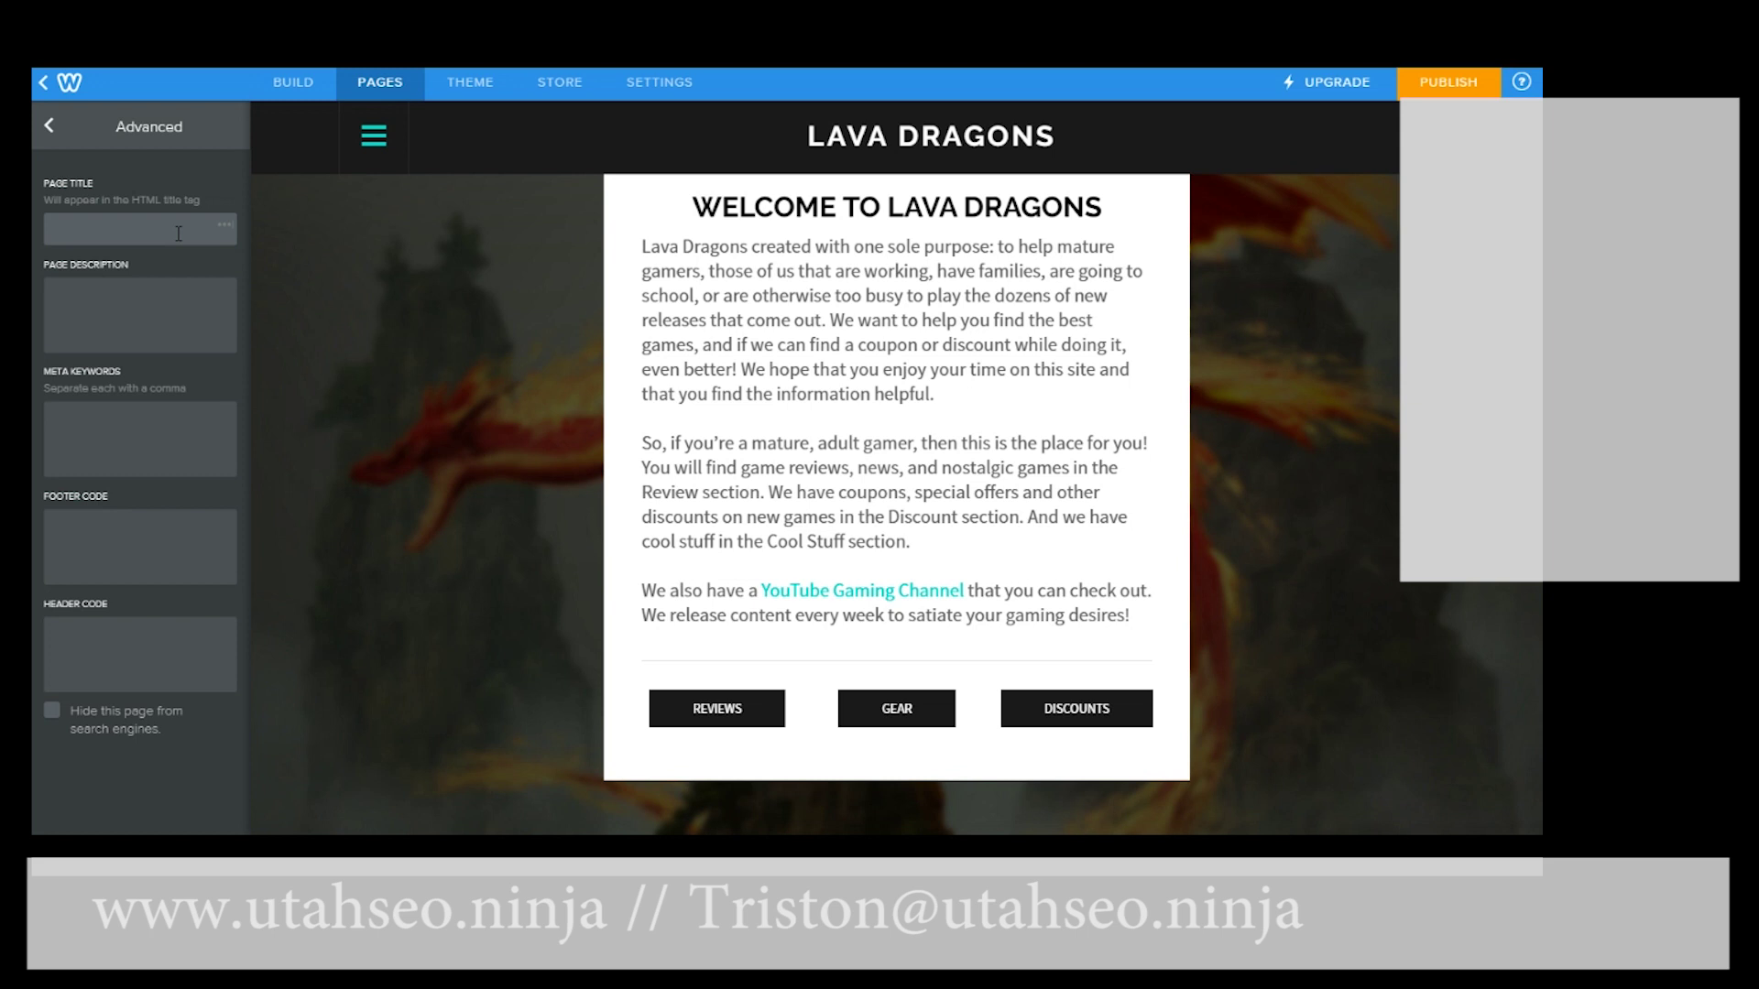
click(147, 222)
text(Lava Dragons - y)
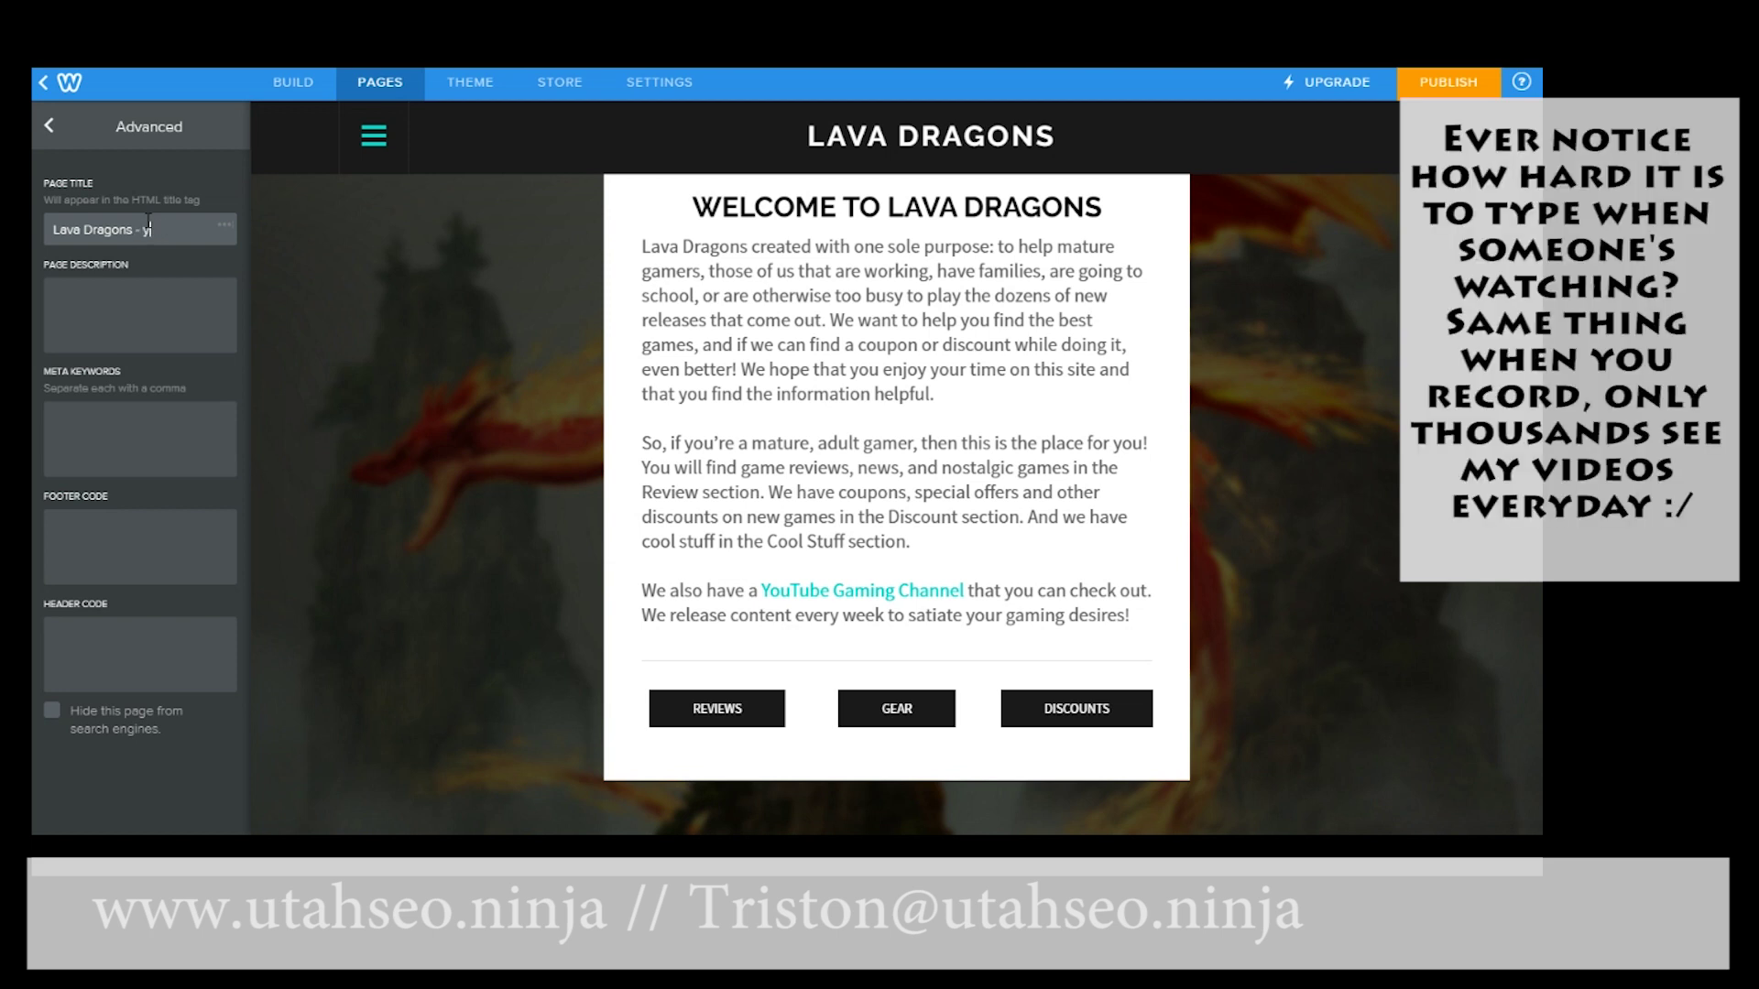
text(You)
key(BackSpace)
key(BackSpace)
key(BackSpace)
key(BackSpace)
text(Game reviews c)
key(BackSpace)
text(for adults in a)
key(Tab)
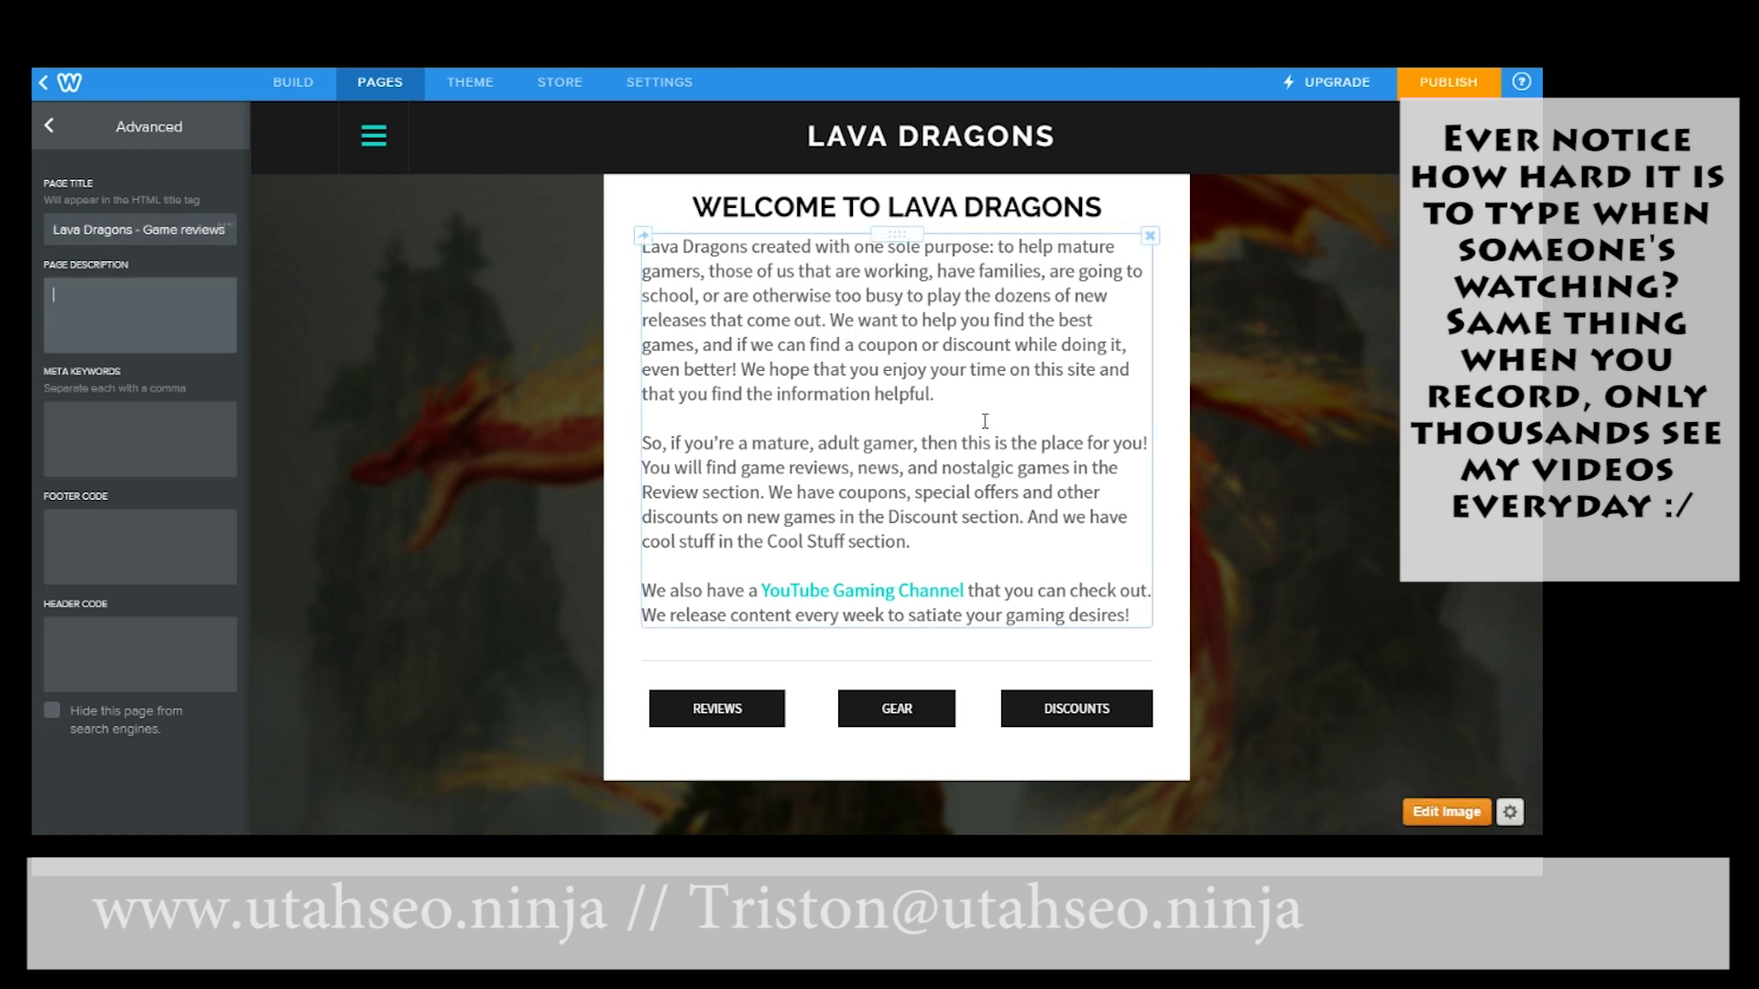
- Copy the first welcome paragraph of the Home page into its Page Description
click(661, 243)
drag(642, 245, 962, 407)
key(ctrl+c)
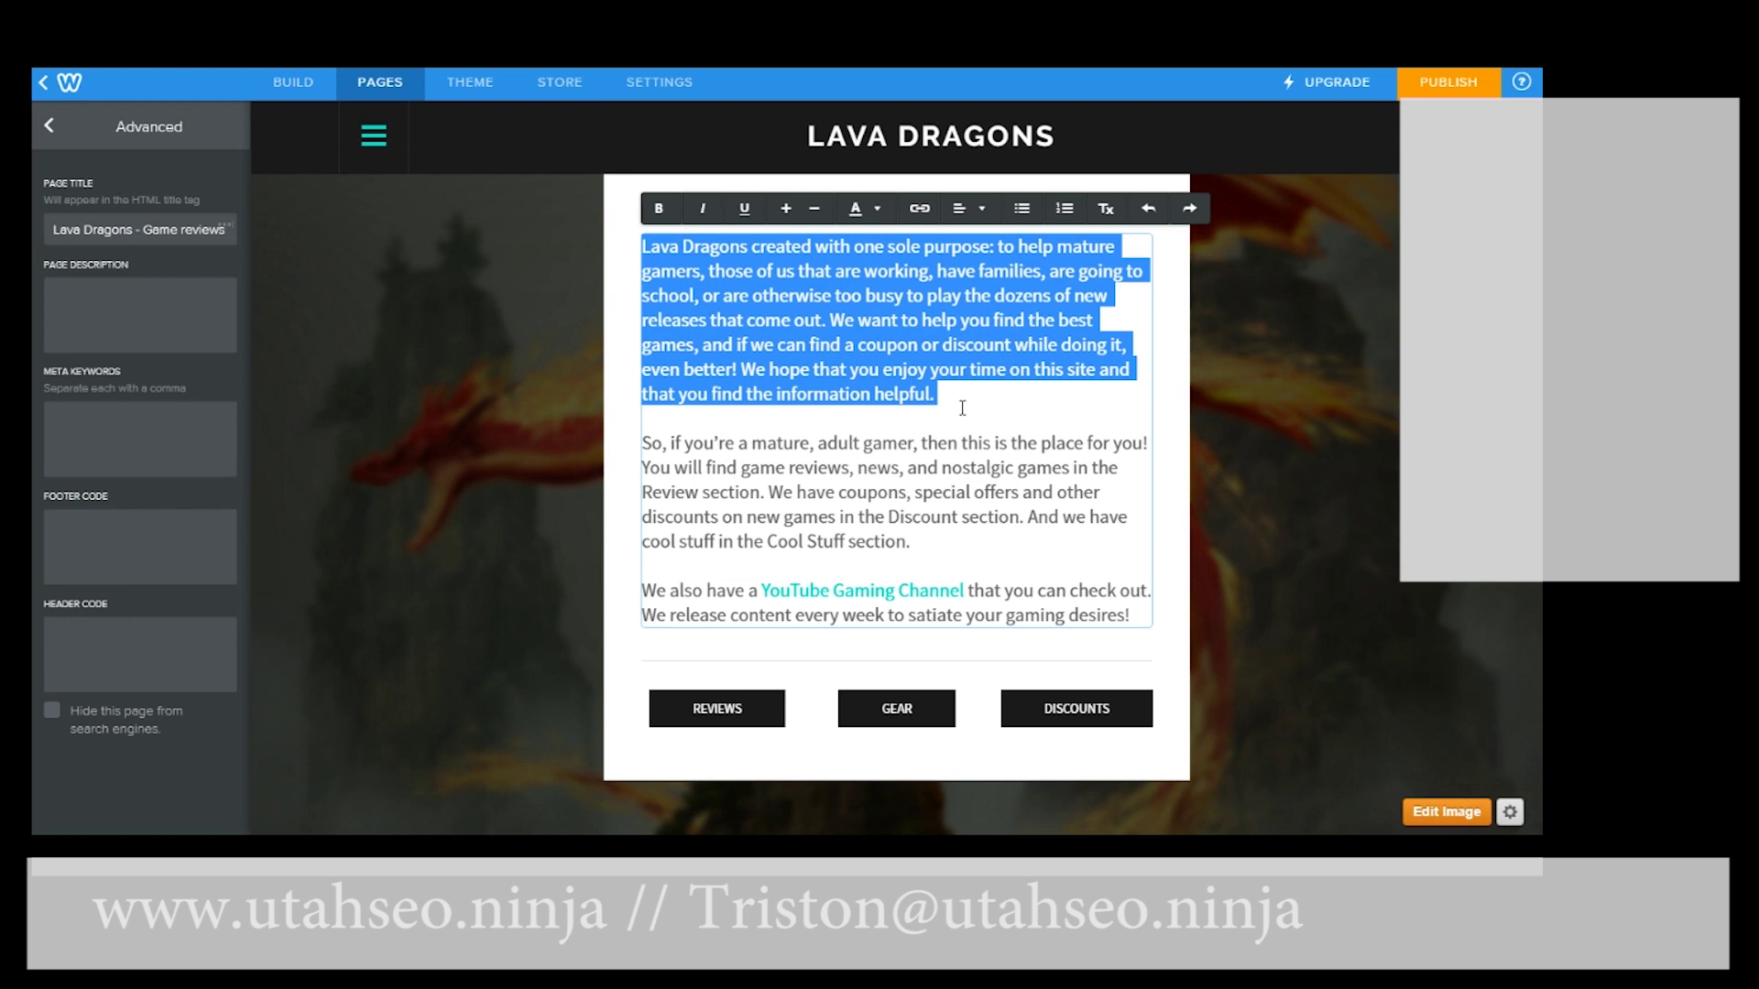
click(165, 300)
key(ctrl+v)
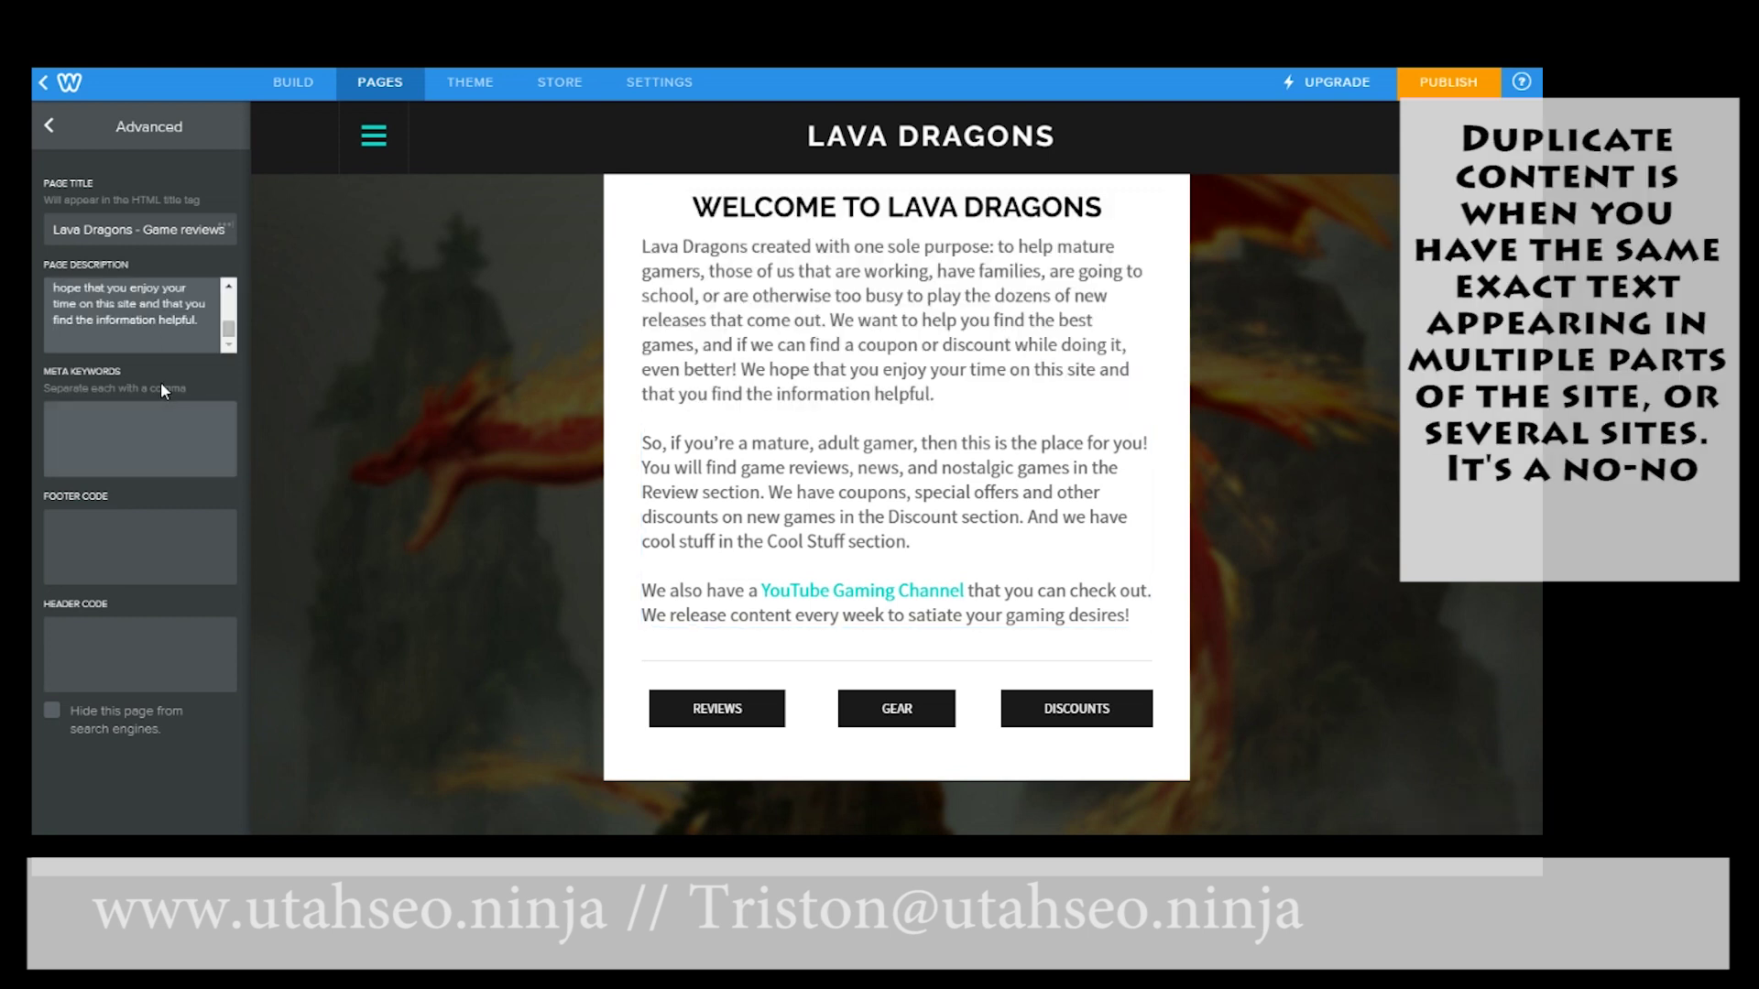
key(BackSpace)
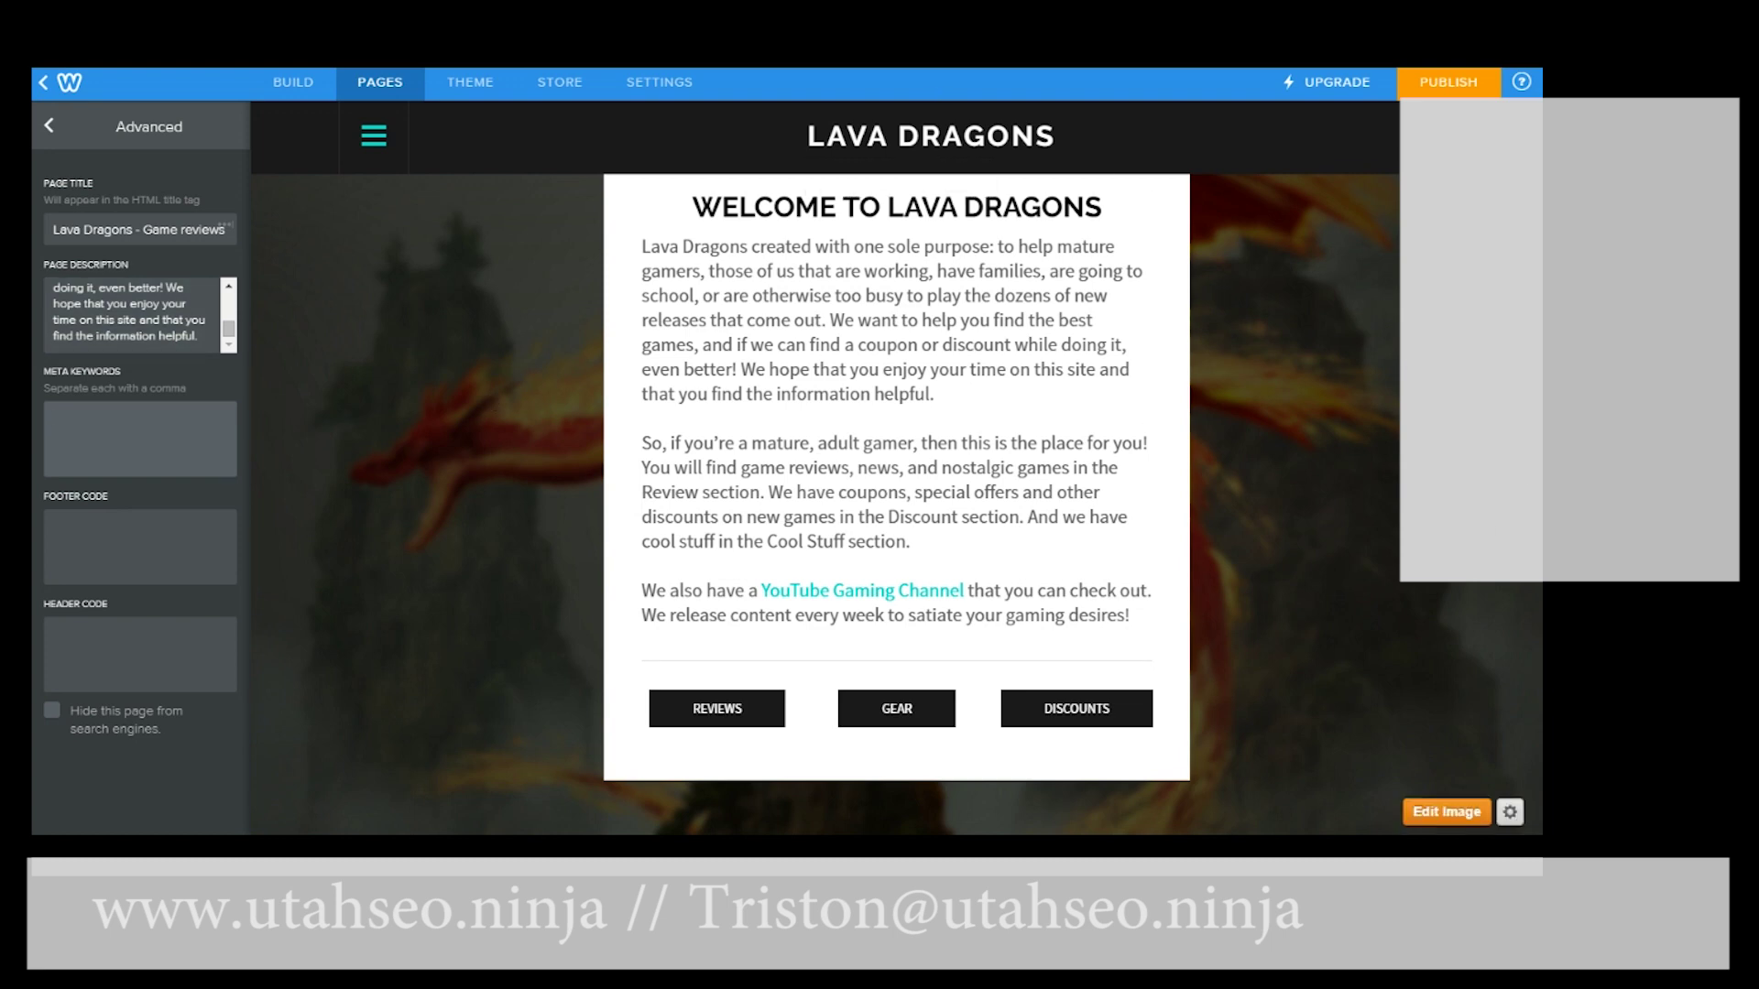
- Copy "game voucher codes" from cell A1 in Excel into the Home page's Meta Keywords in Weebly
click(137, 431)
key(alt+Tab)
click(825, 350)
key(ctrl+c)
key(alt+Tab)
key(ctrl+v)
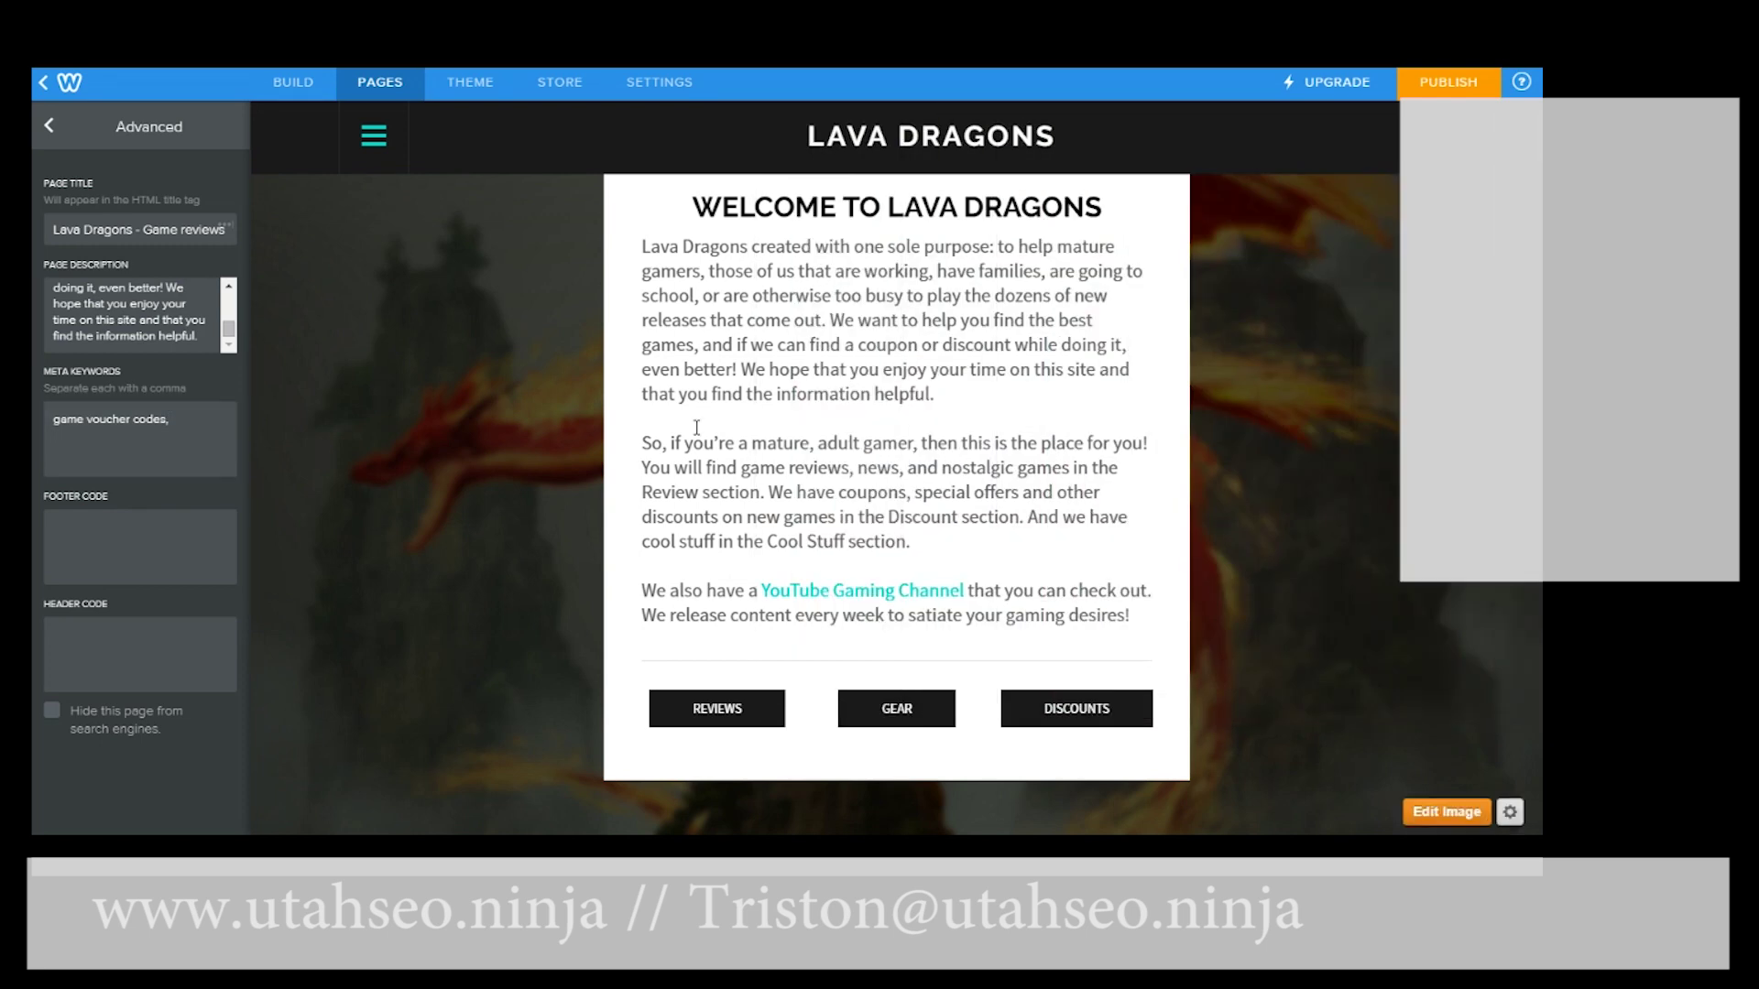
- Append "game reviews for adults, games to play at work, game coupons, game discounts, game vouchers" to the Home page's Meta Keywords
click(197, 406)
text(ga)
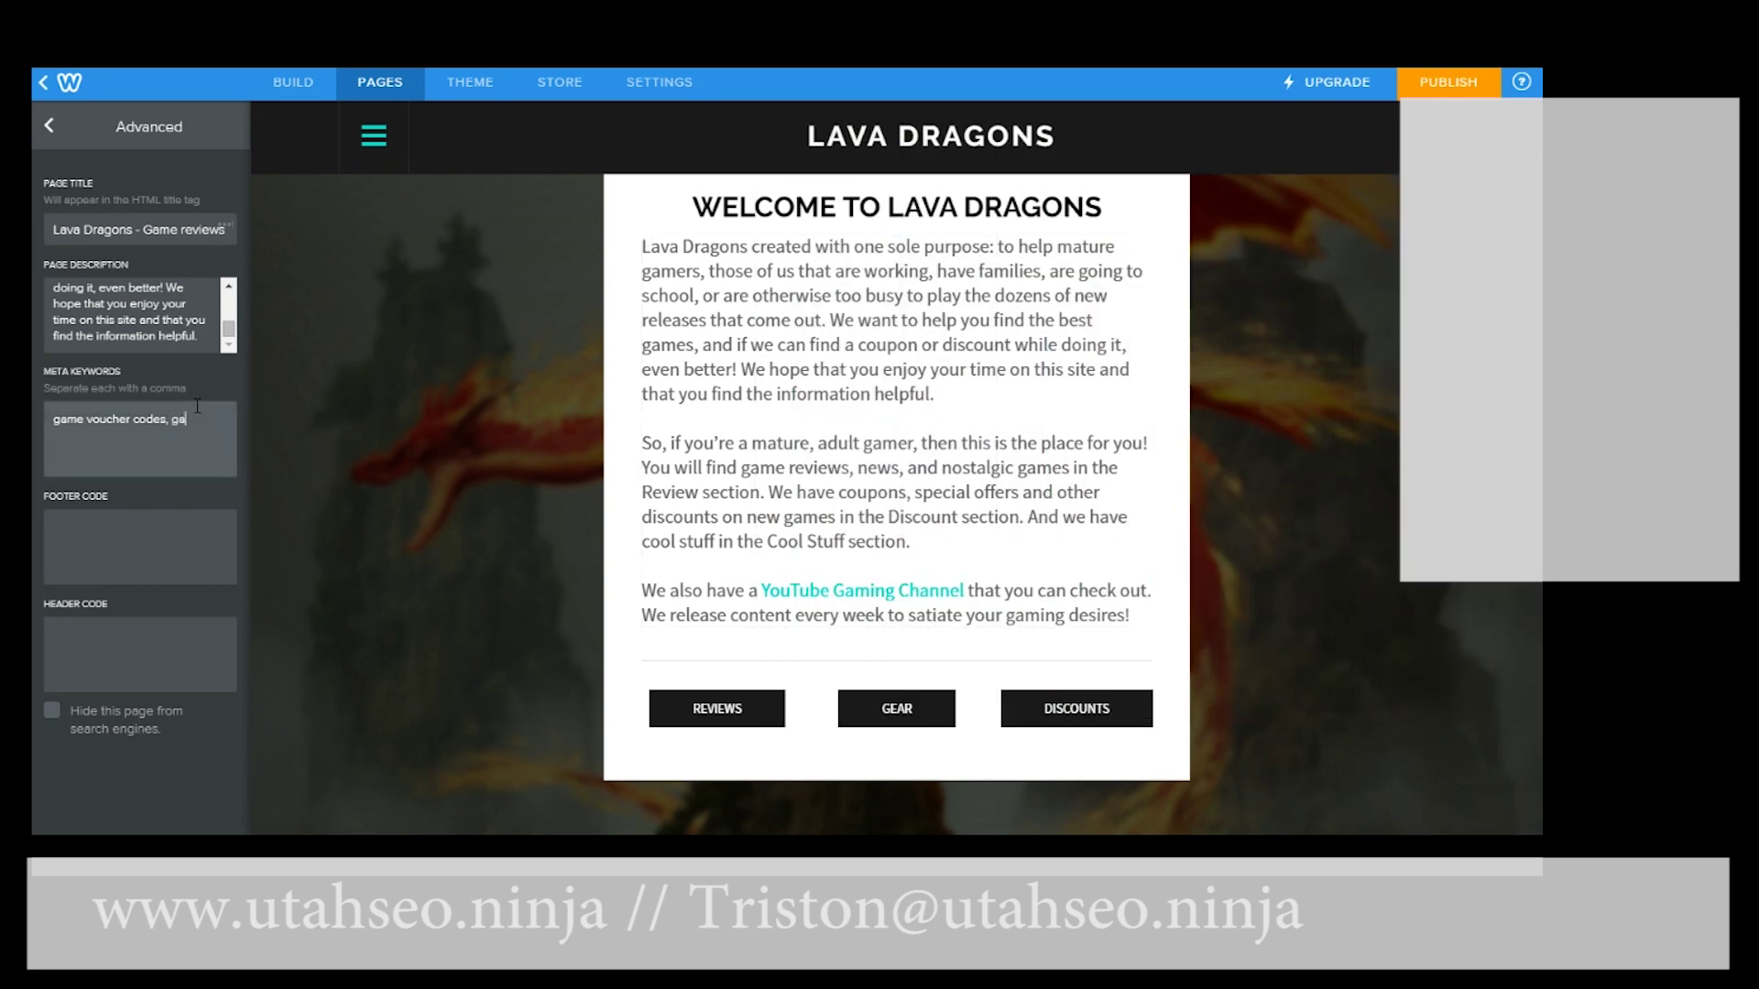
text(me reviews for adults, games to play at work)
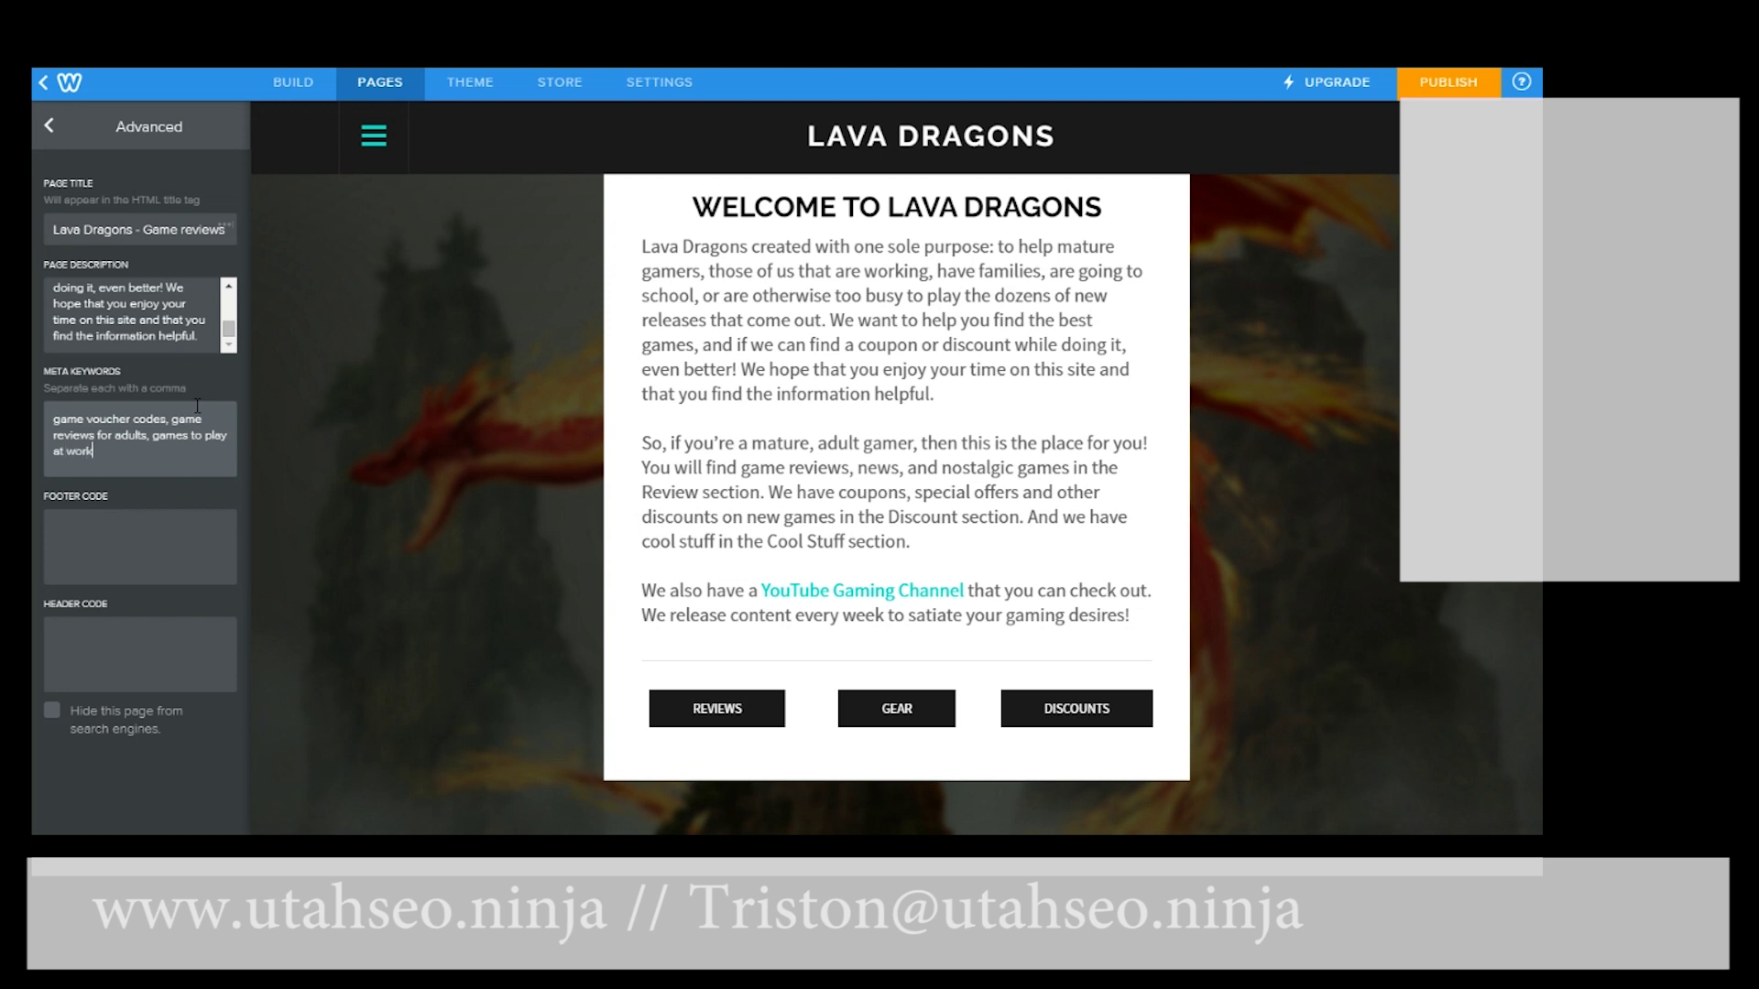
text(, game coupons)
text(, game )
text(discounts)
text(, game)
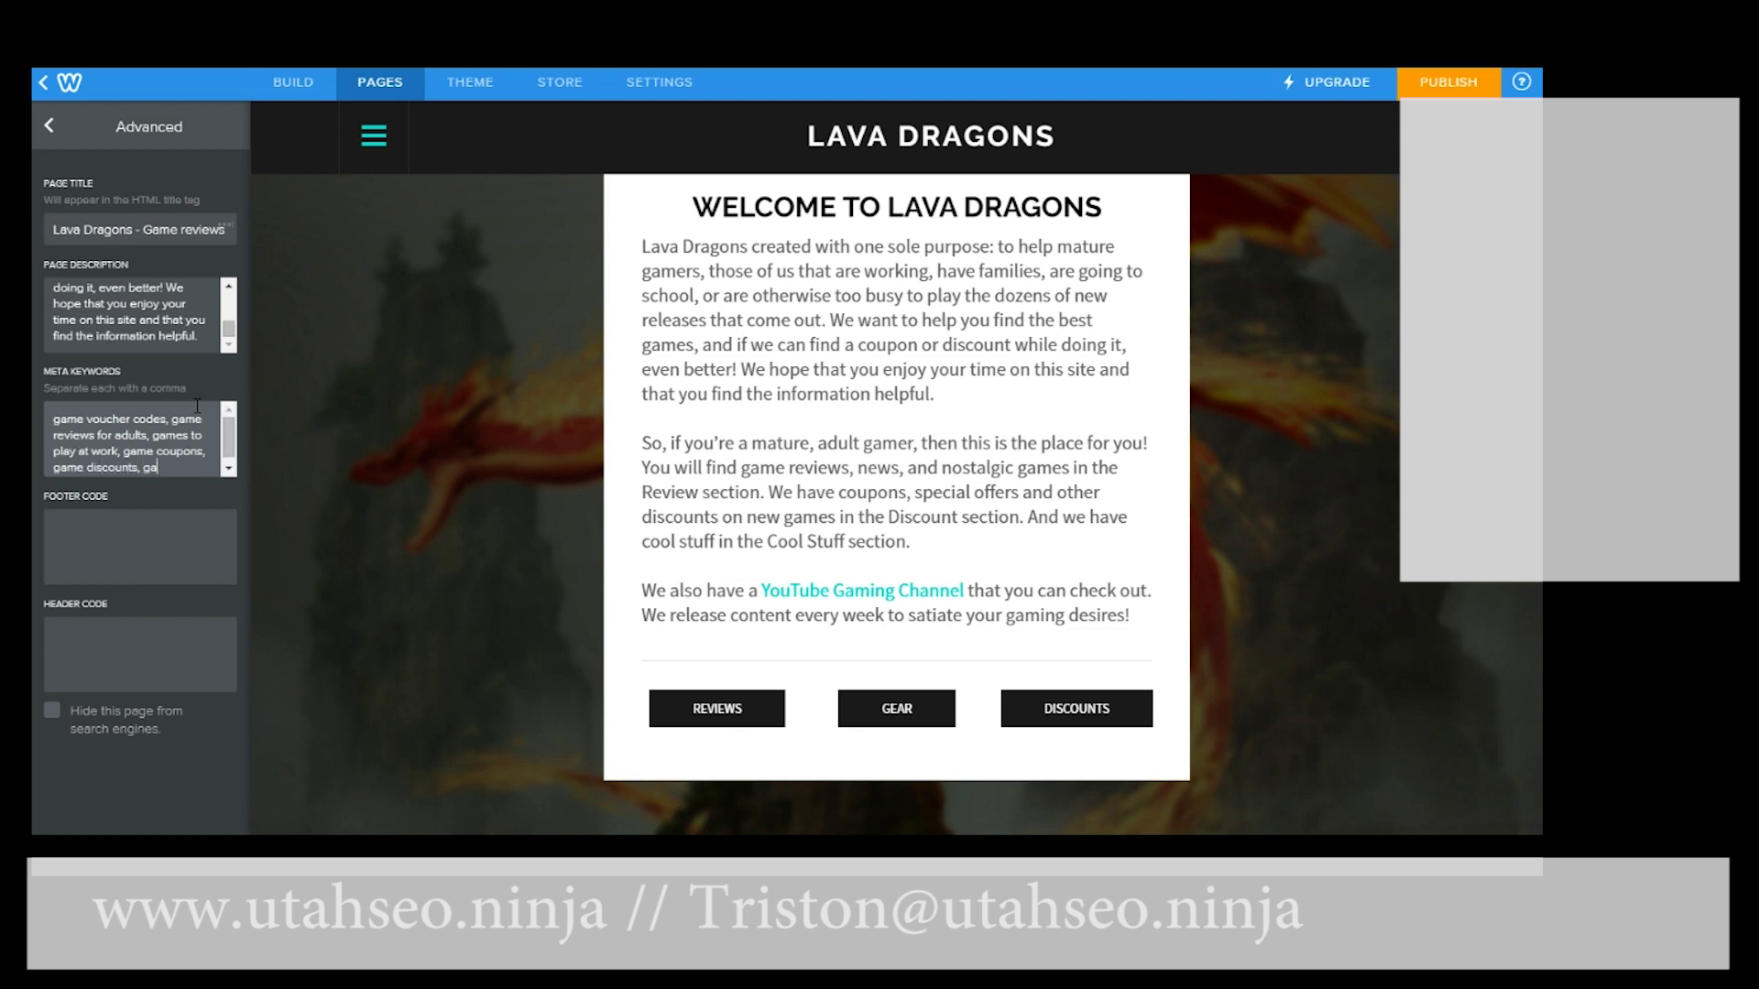
text( vouchers)
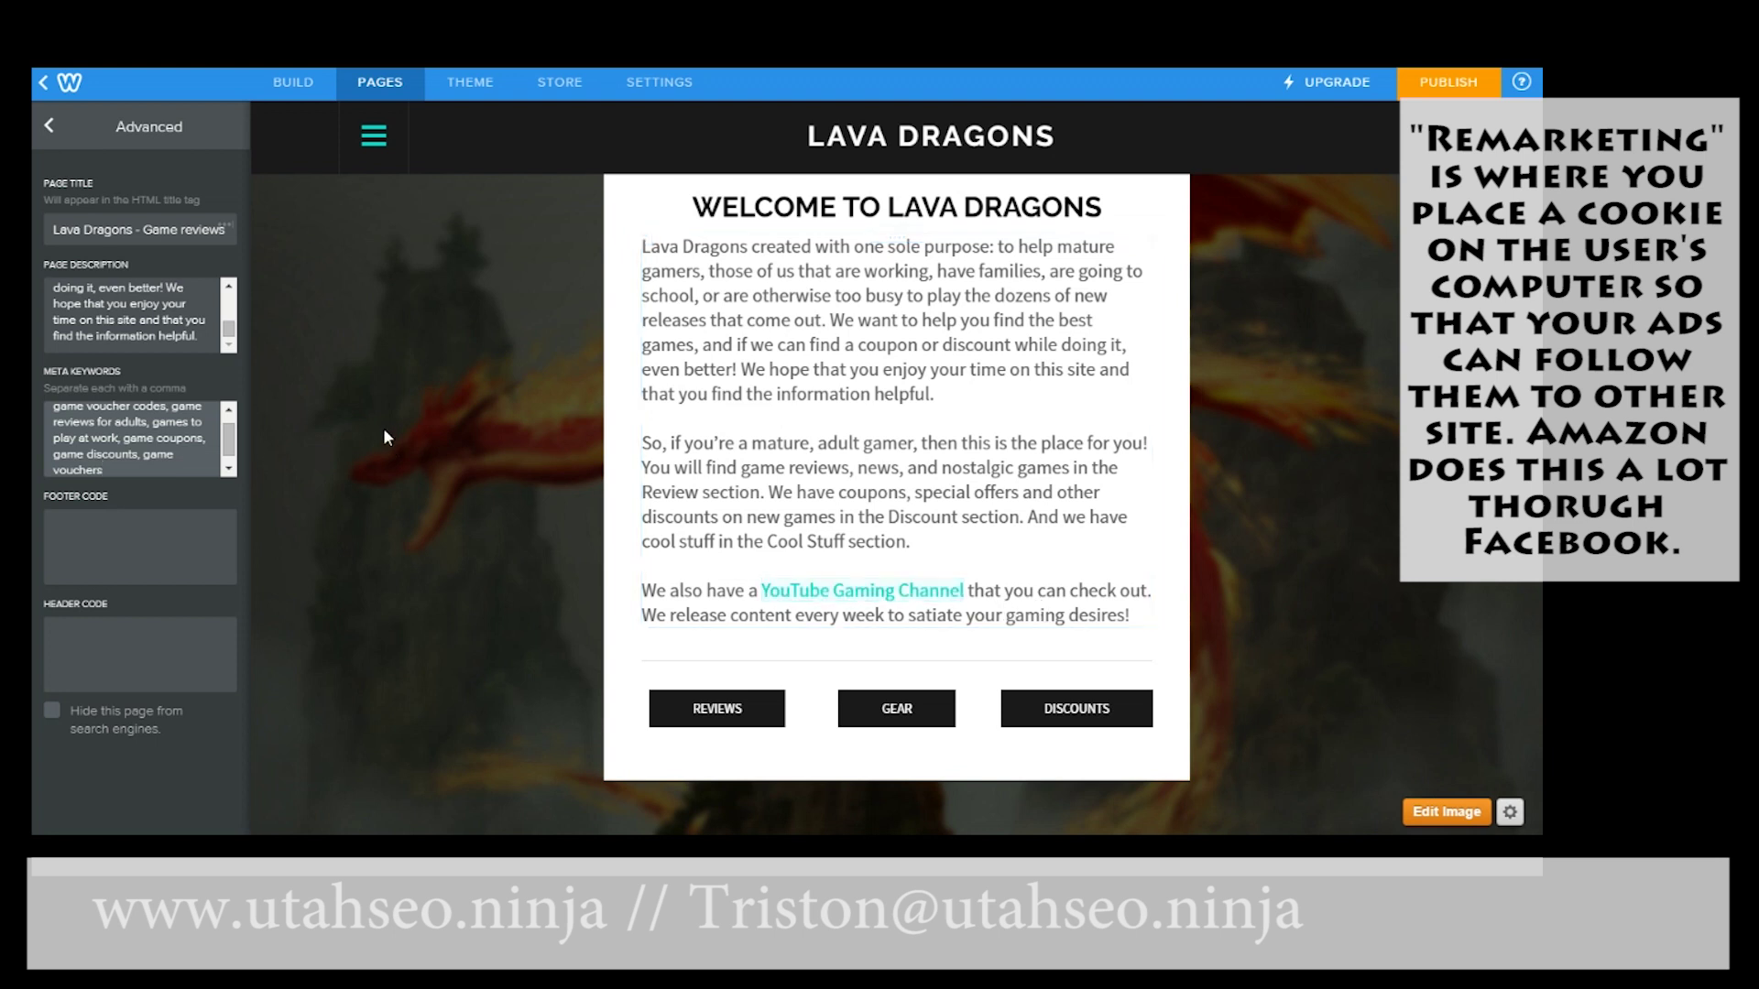
- Leave the Home page settings and open the Doom 4 post on the Game Reviews page for editing
click(48, 128)
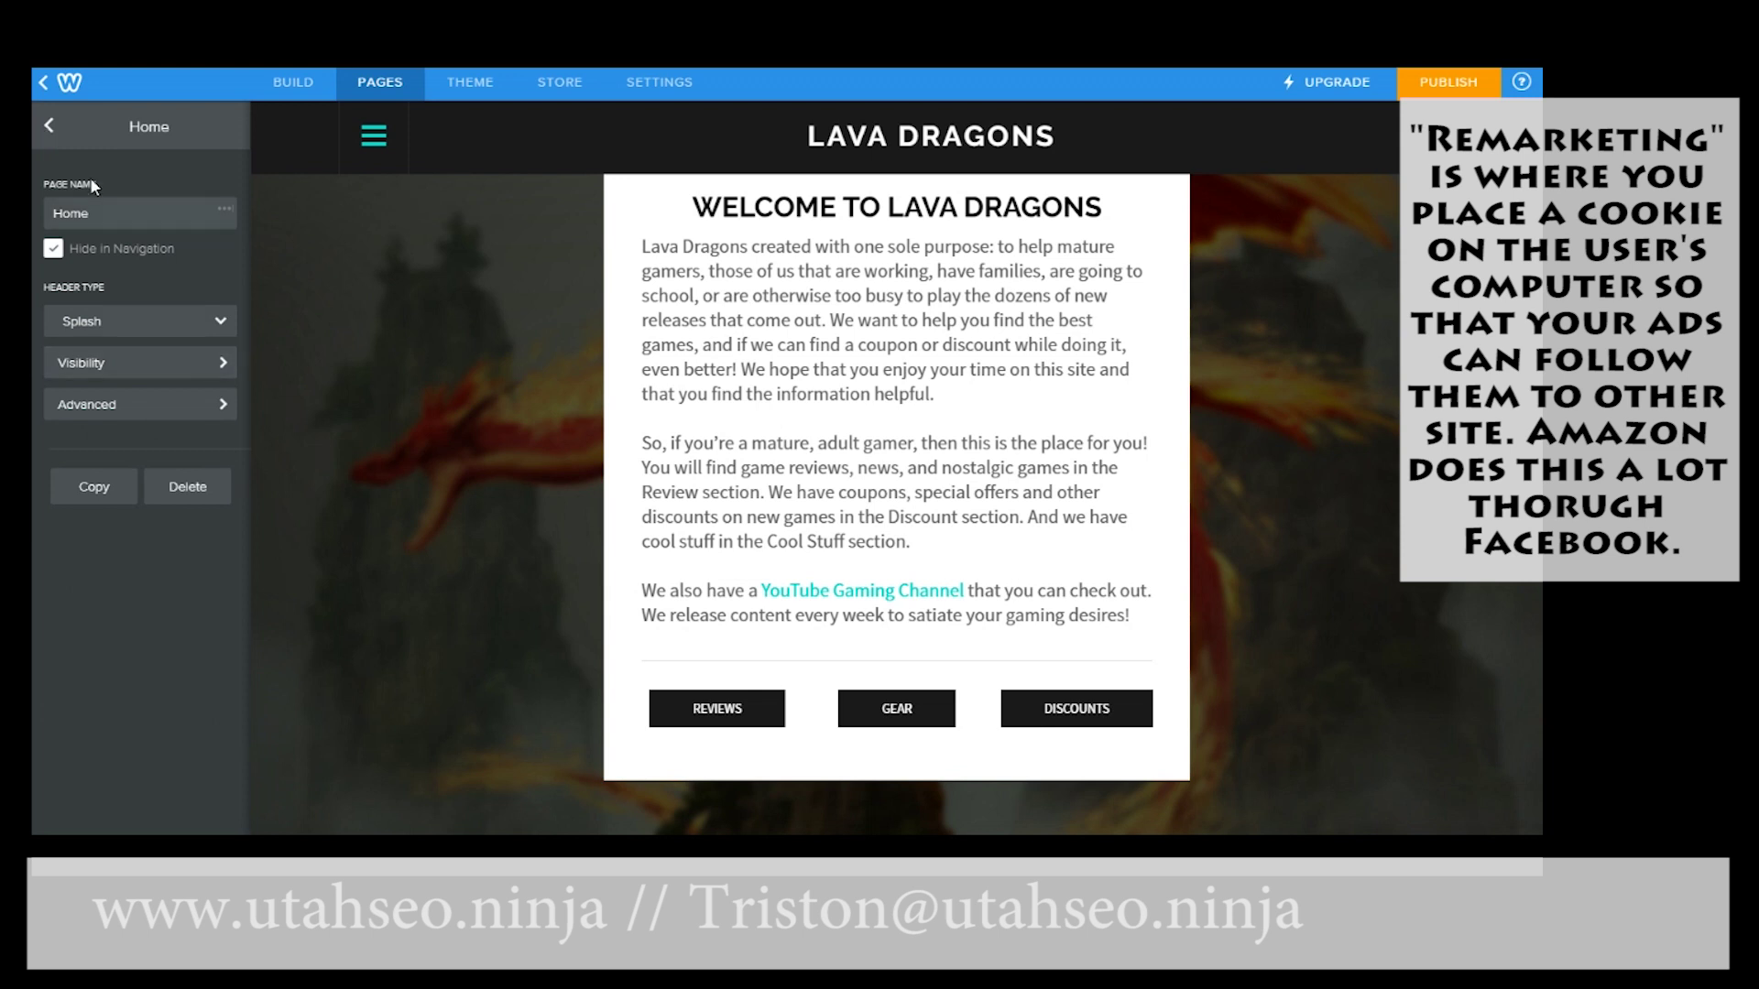
click(47, 129)
click(91, 229)
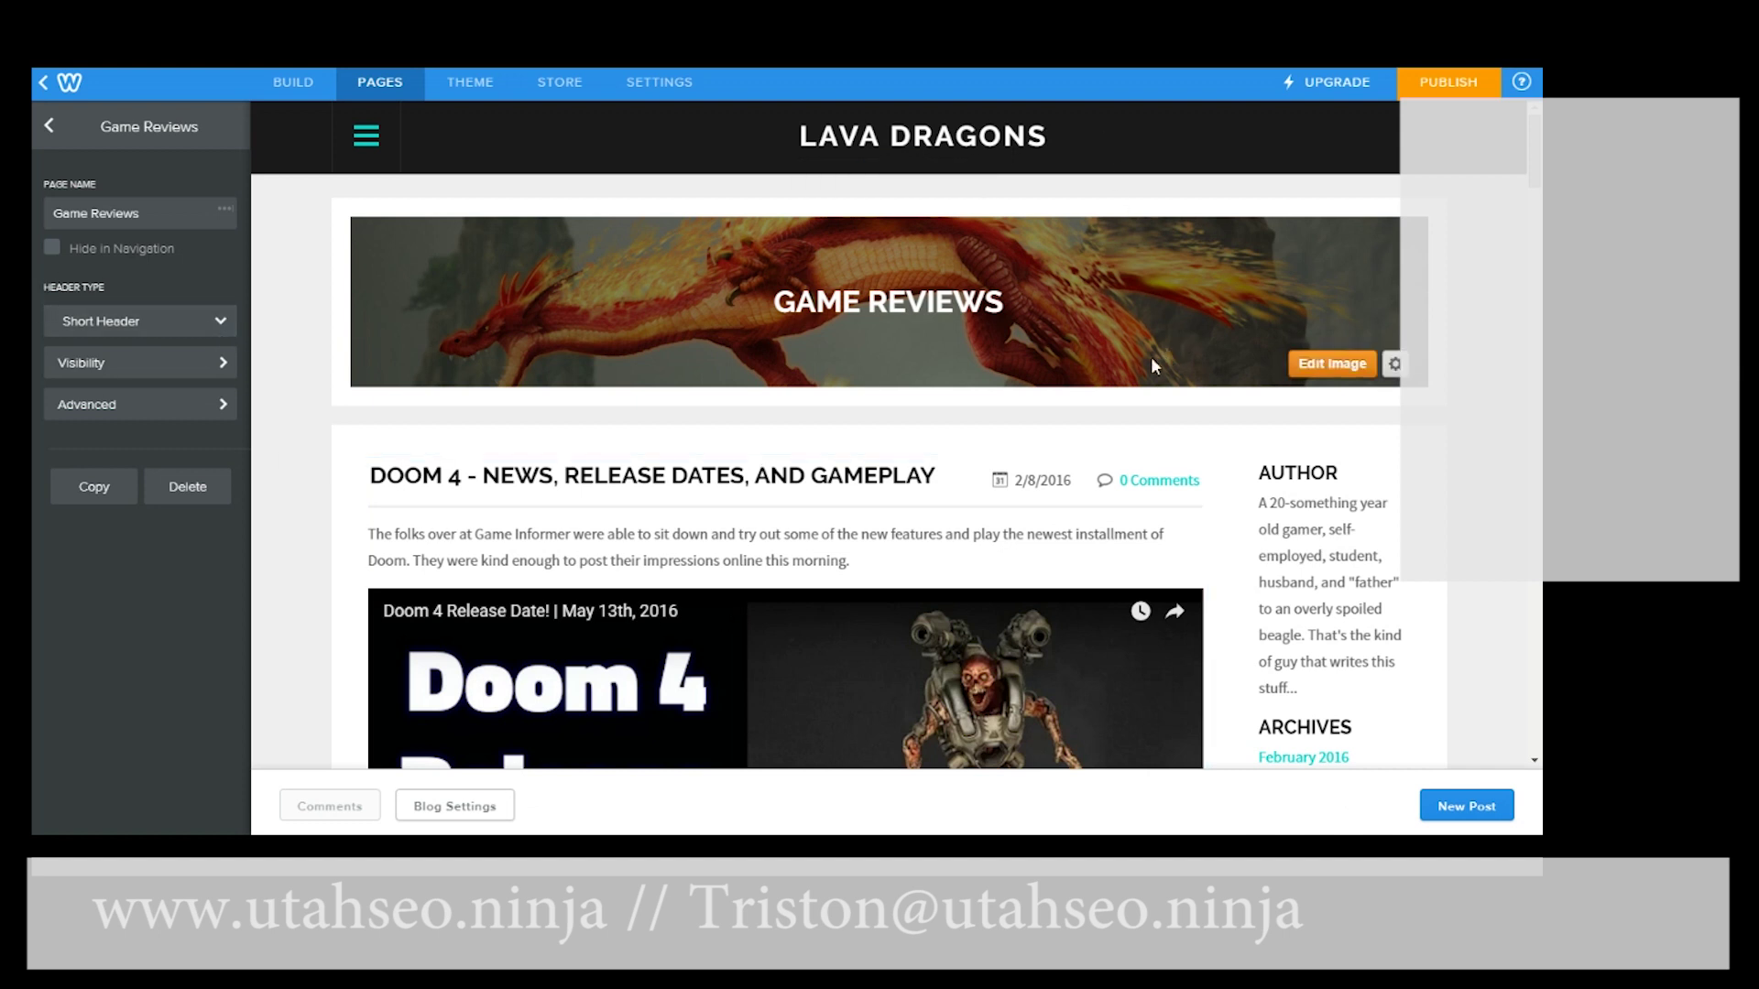
click(55, 130)
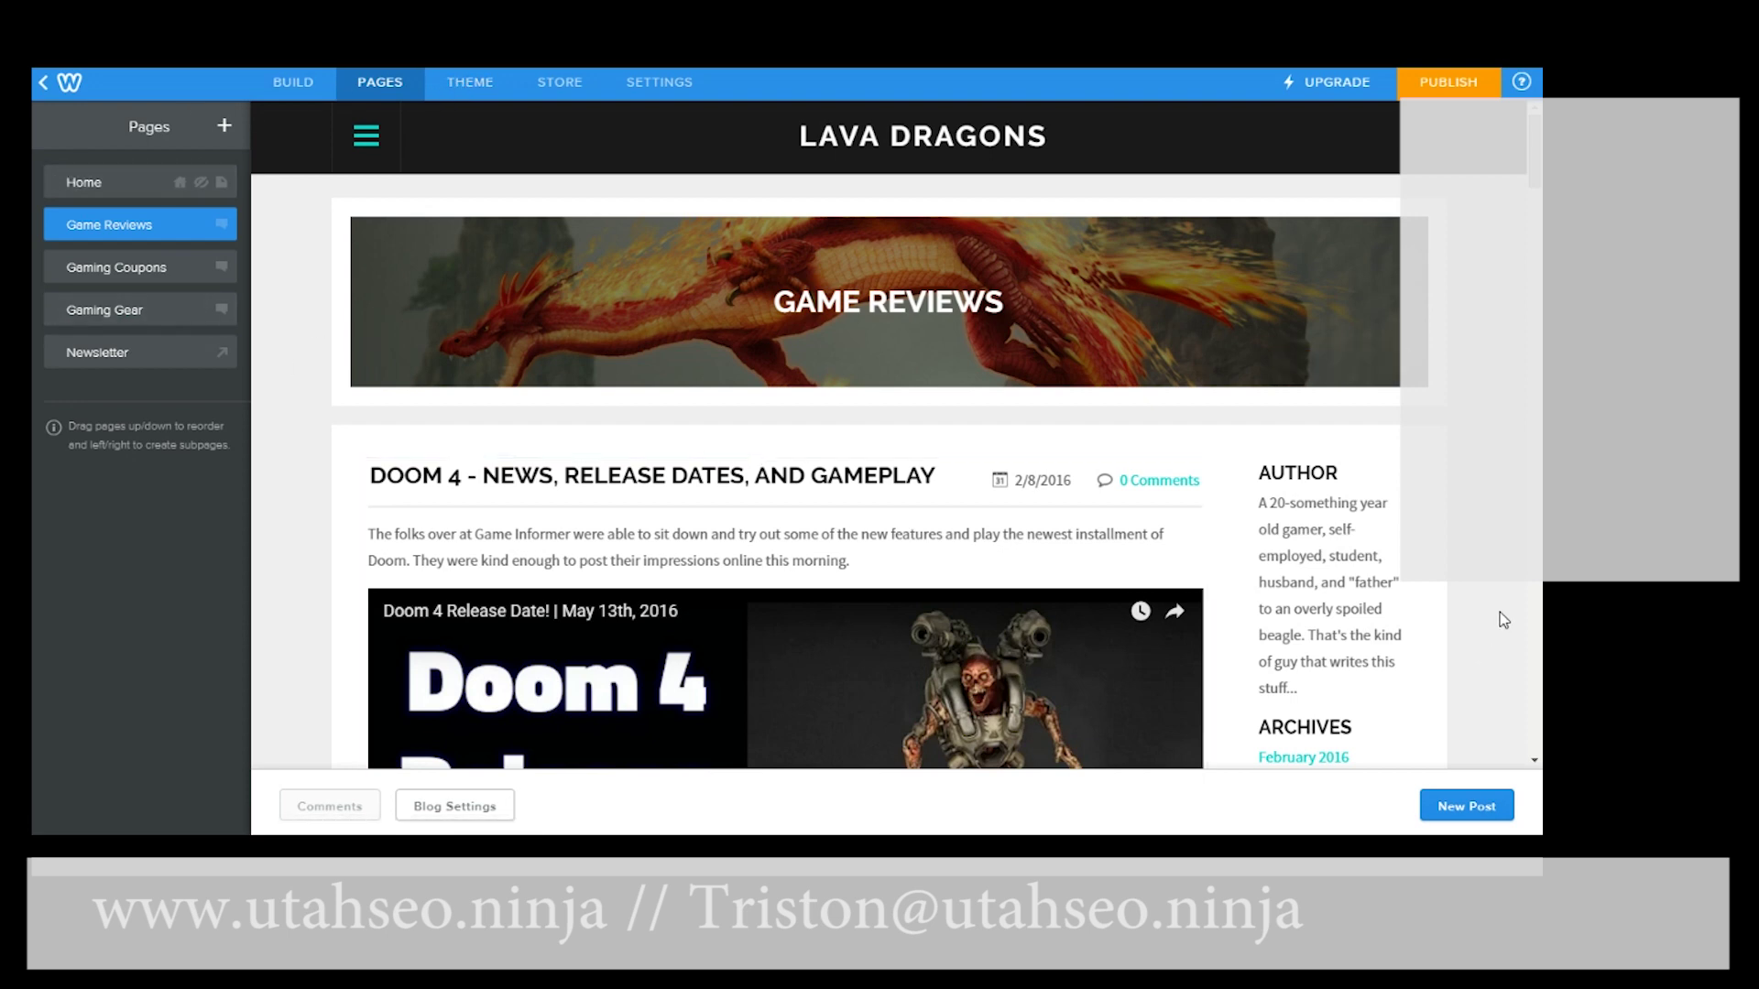
scroll(1499, 612, down, 3)
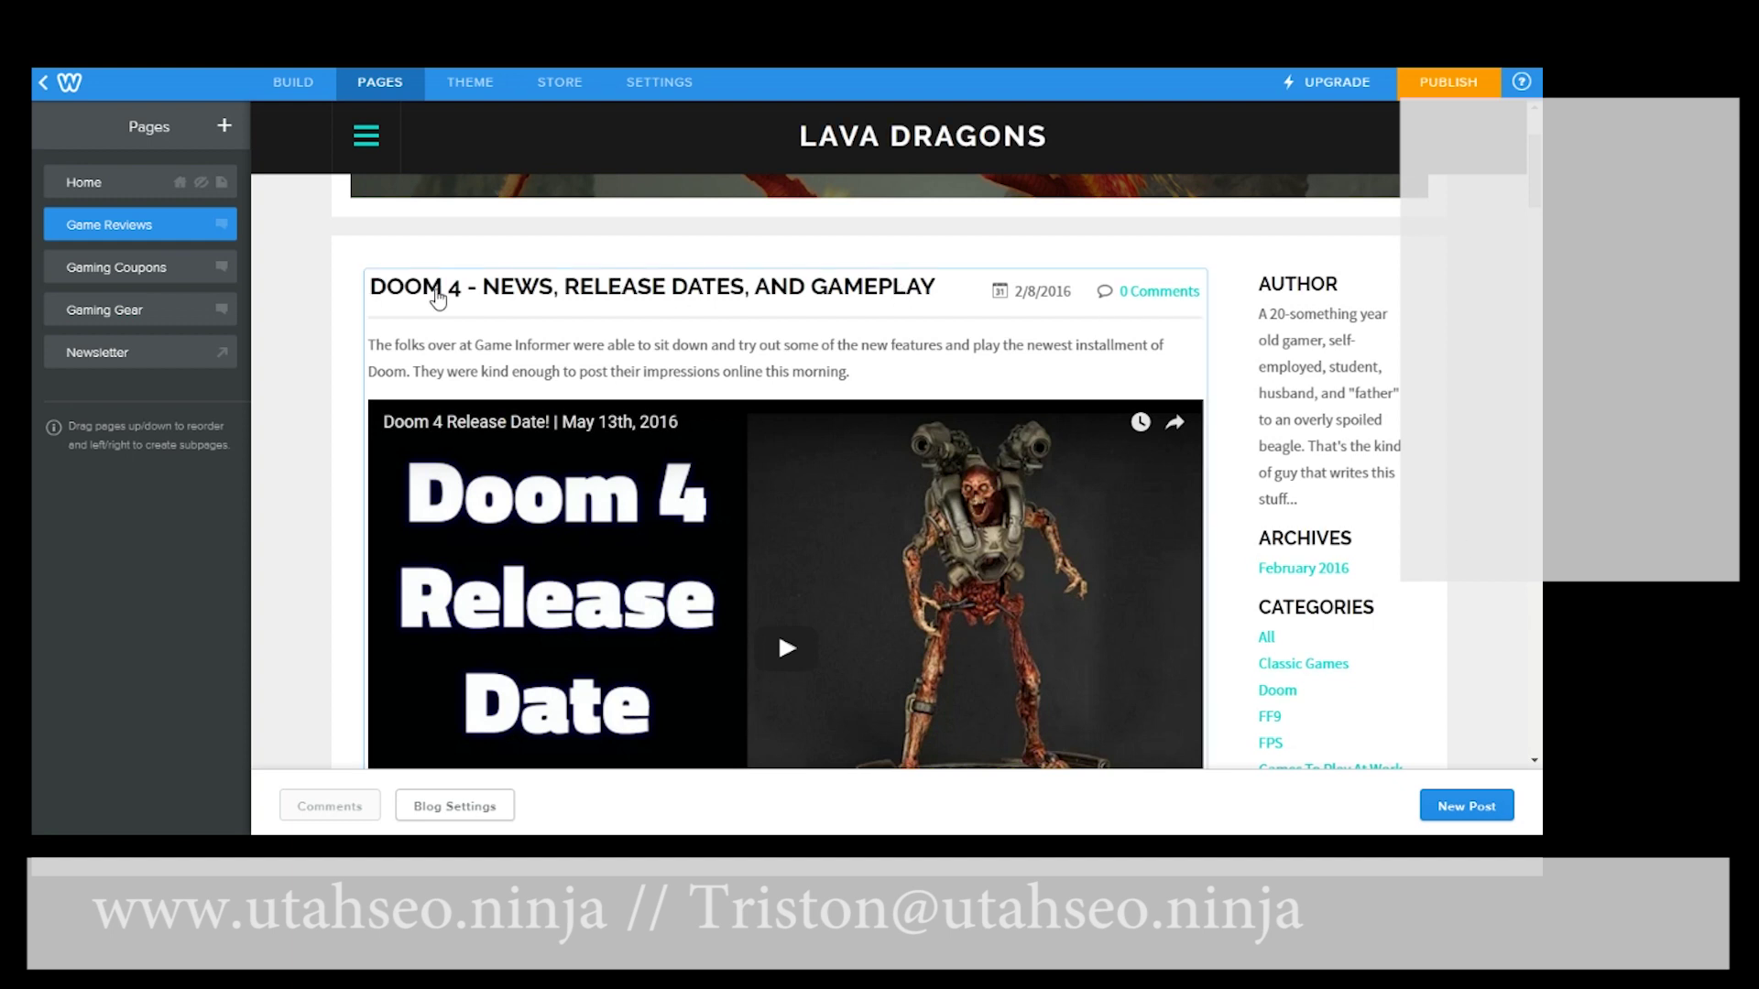
click(598, 292)
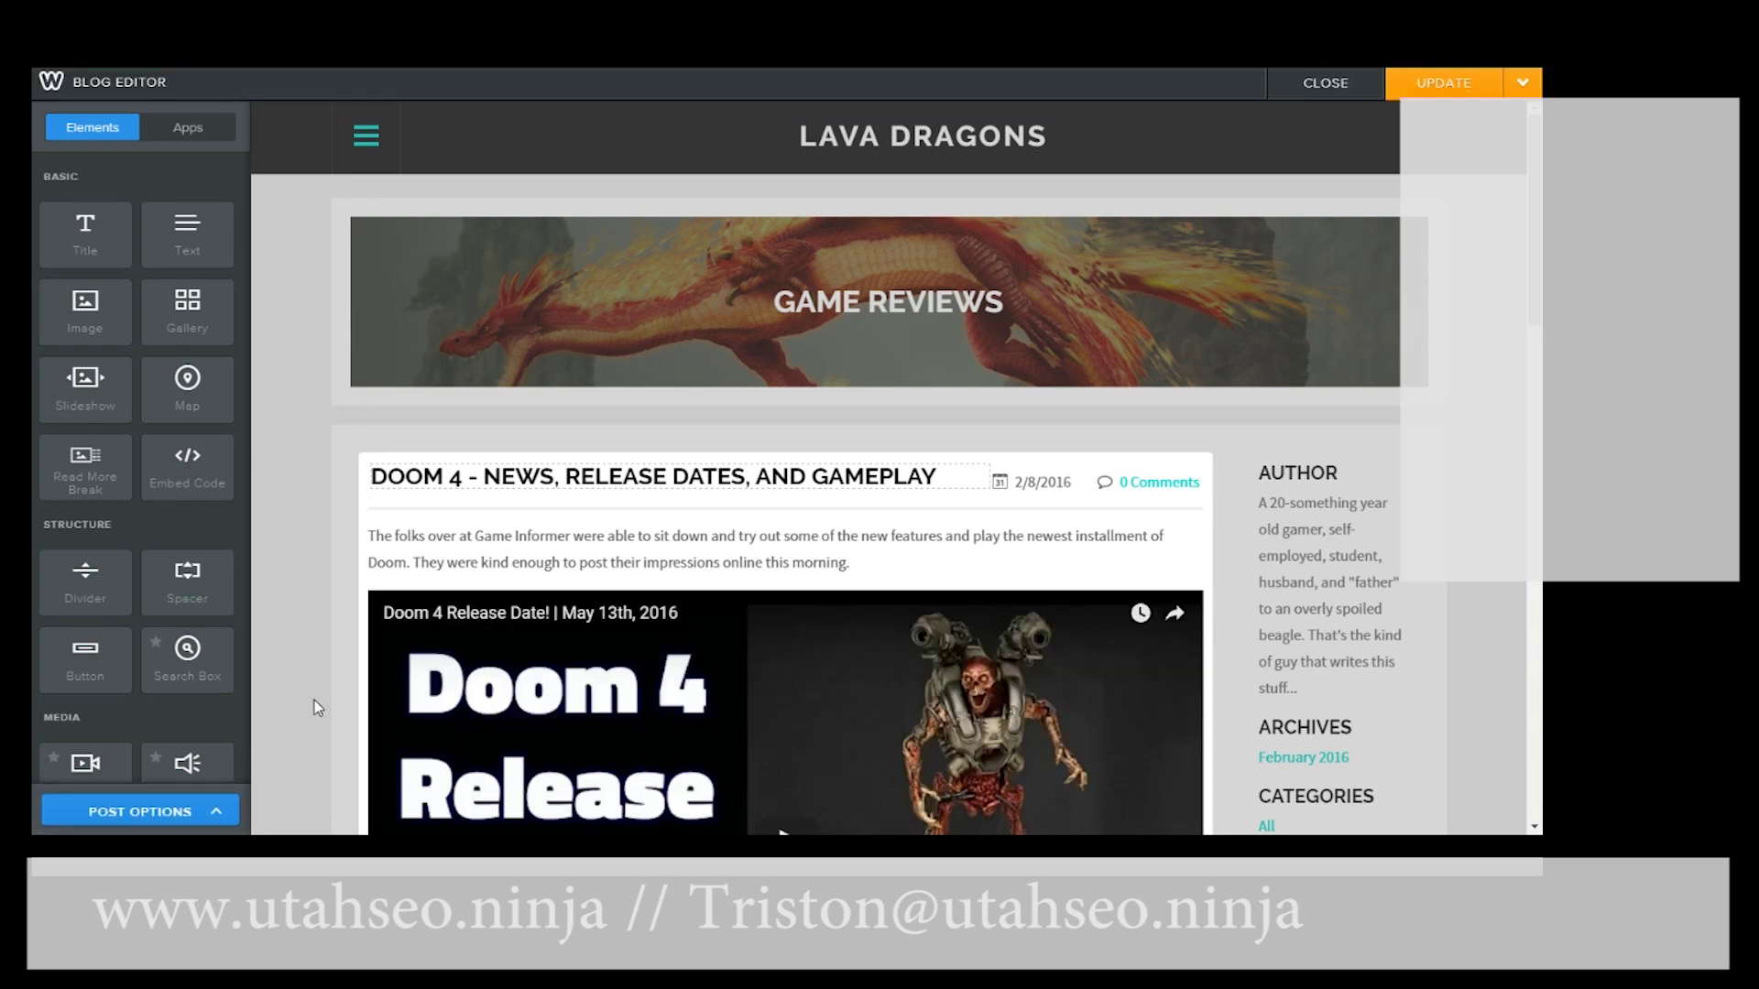
- Show the Doom 4 post's advanced options and compare its permalink with the page addresses in Google's search results
scroll(722, 547, down, 4)
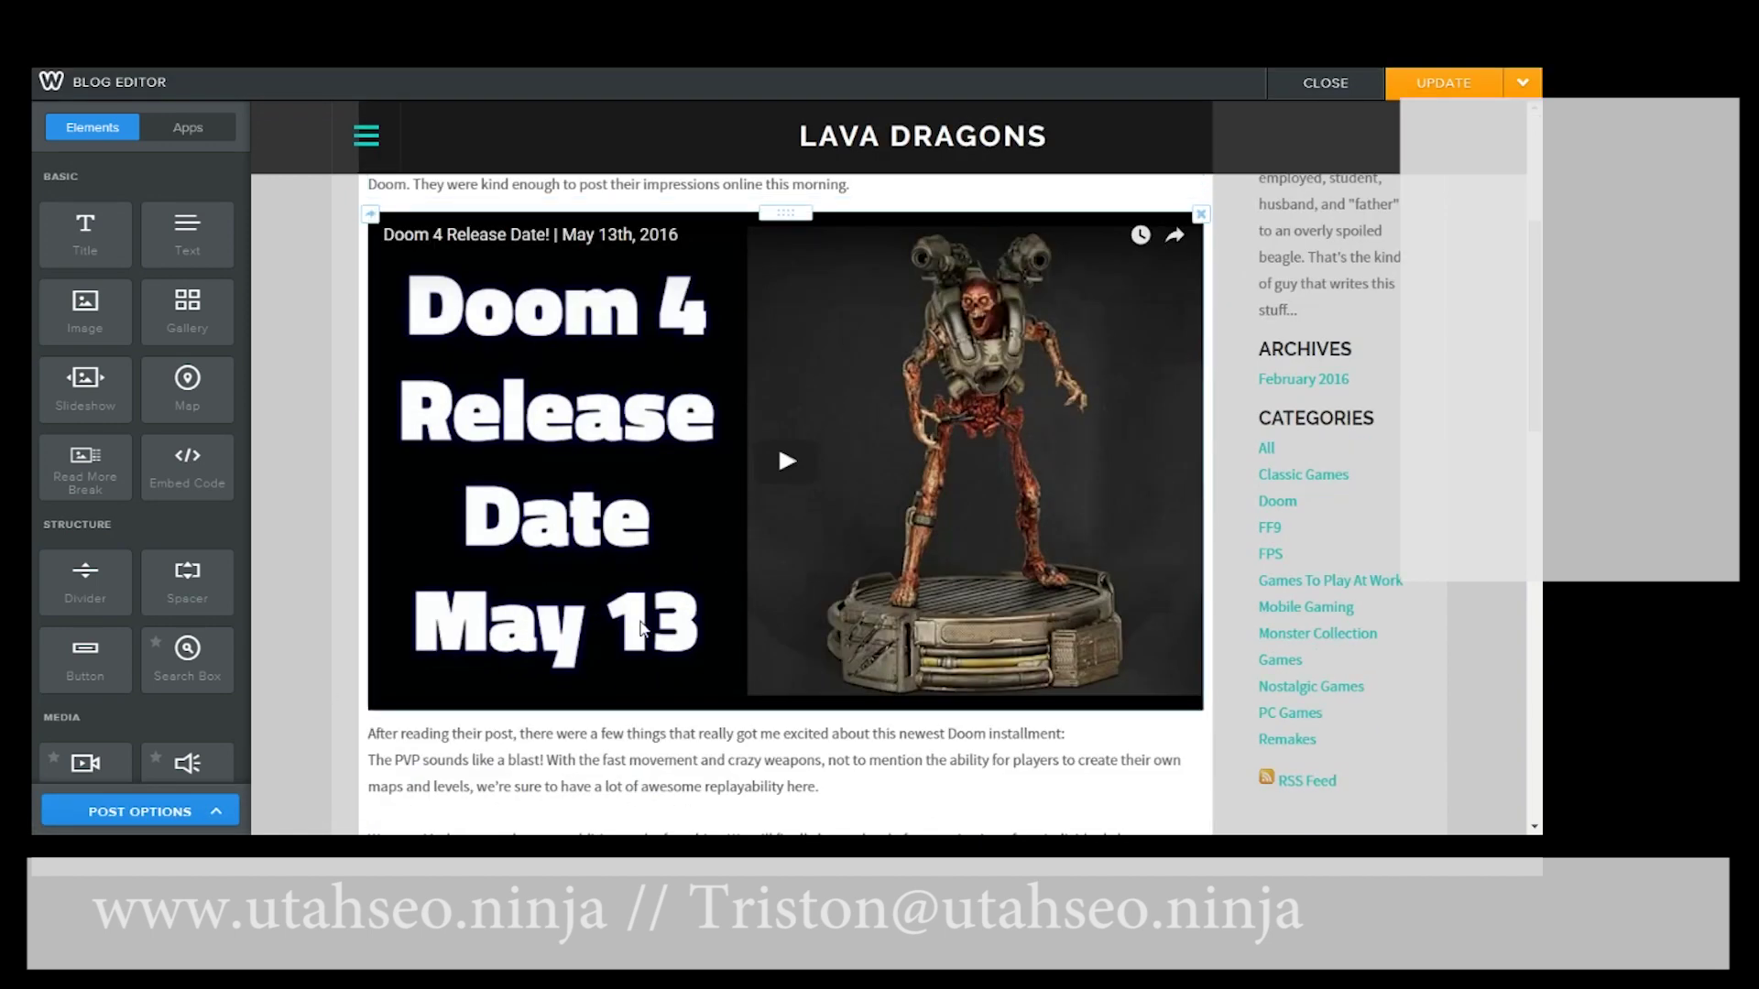
click(142, 818)
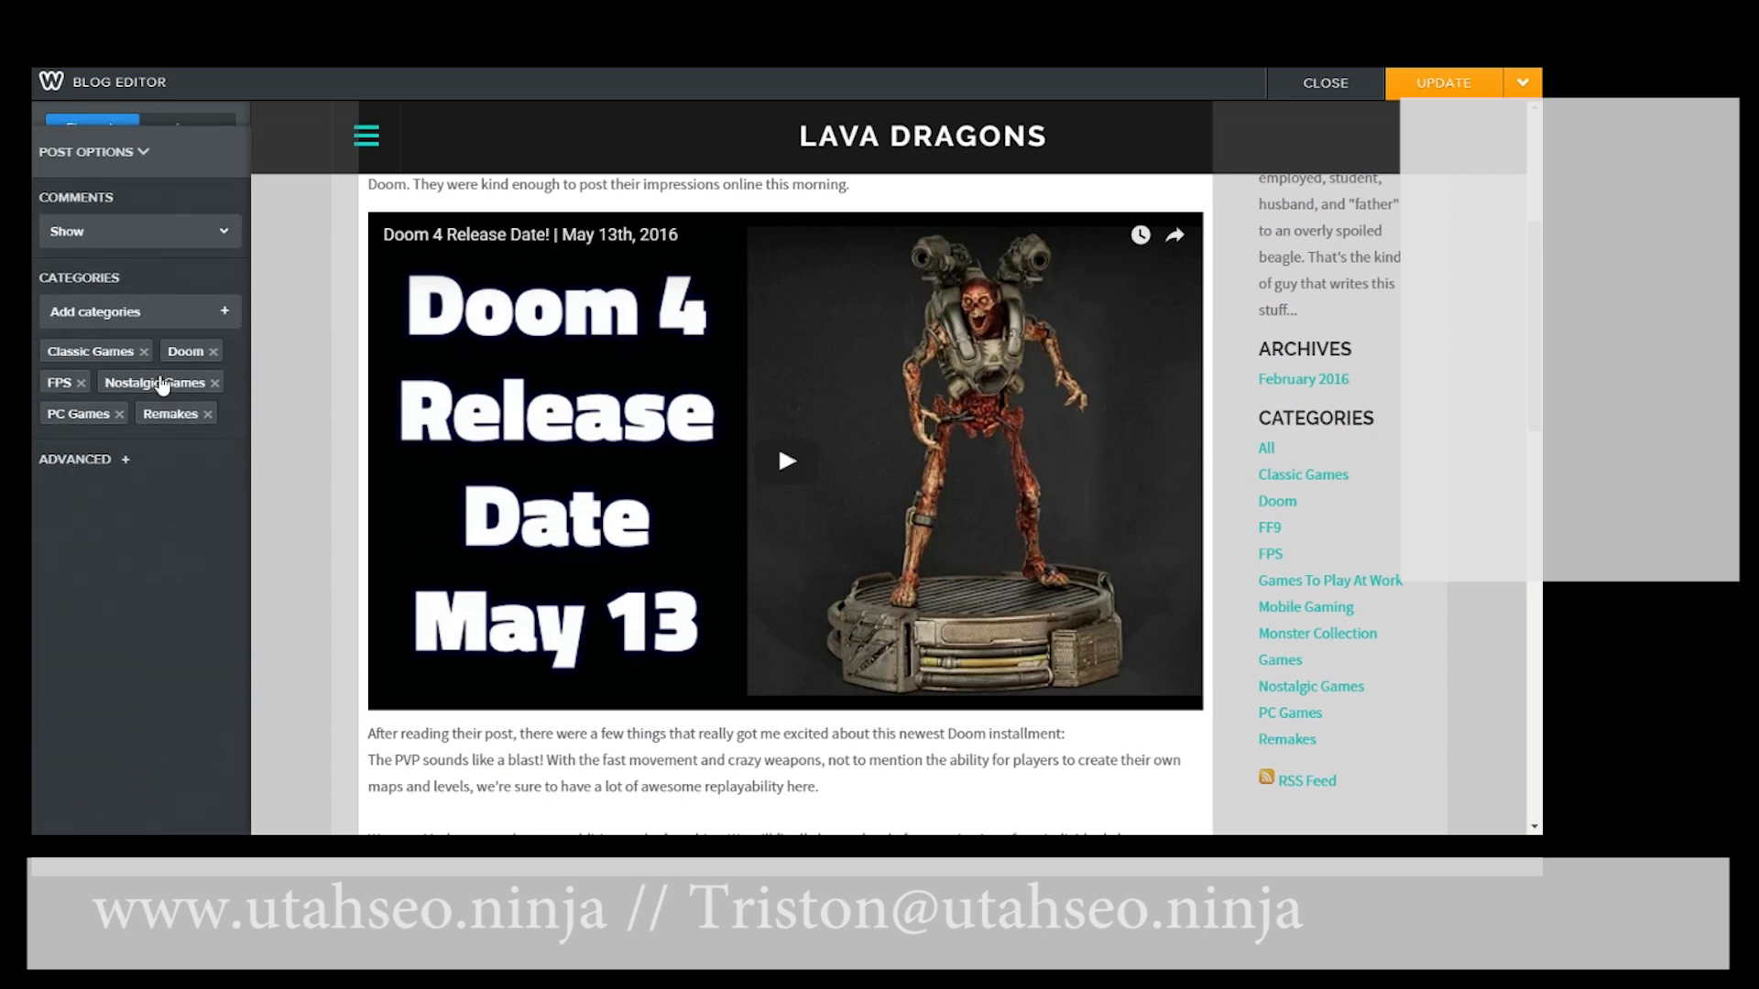
click(126, 461)
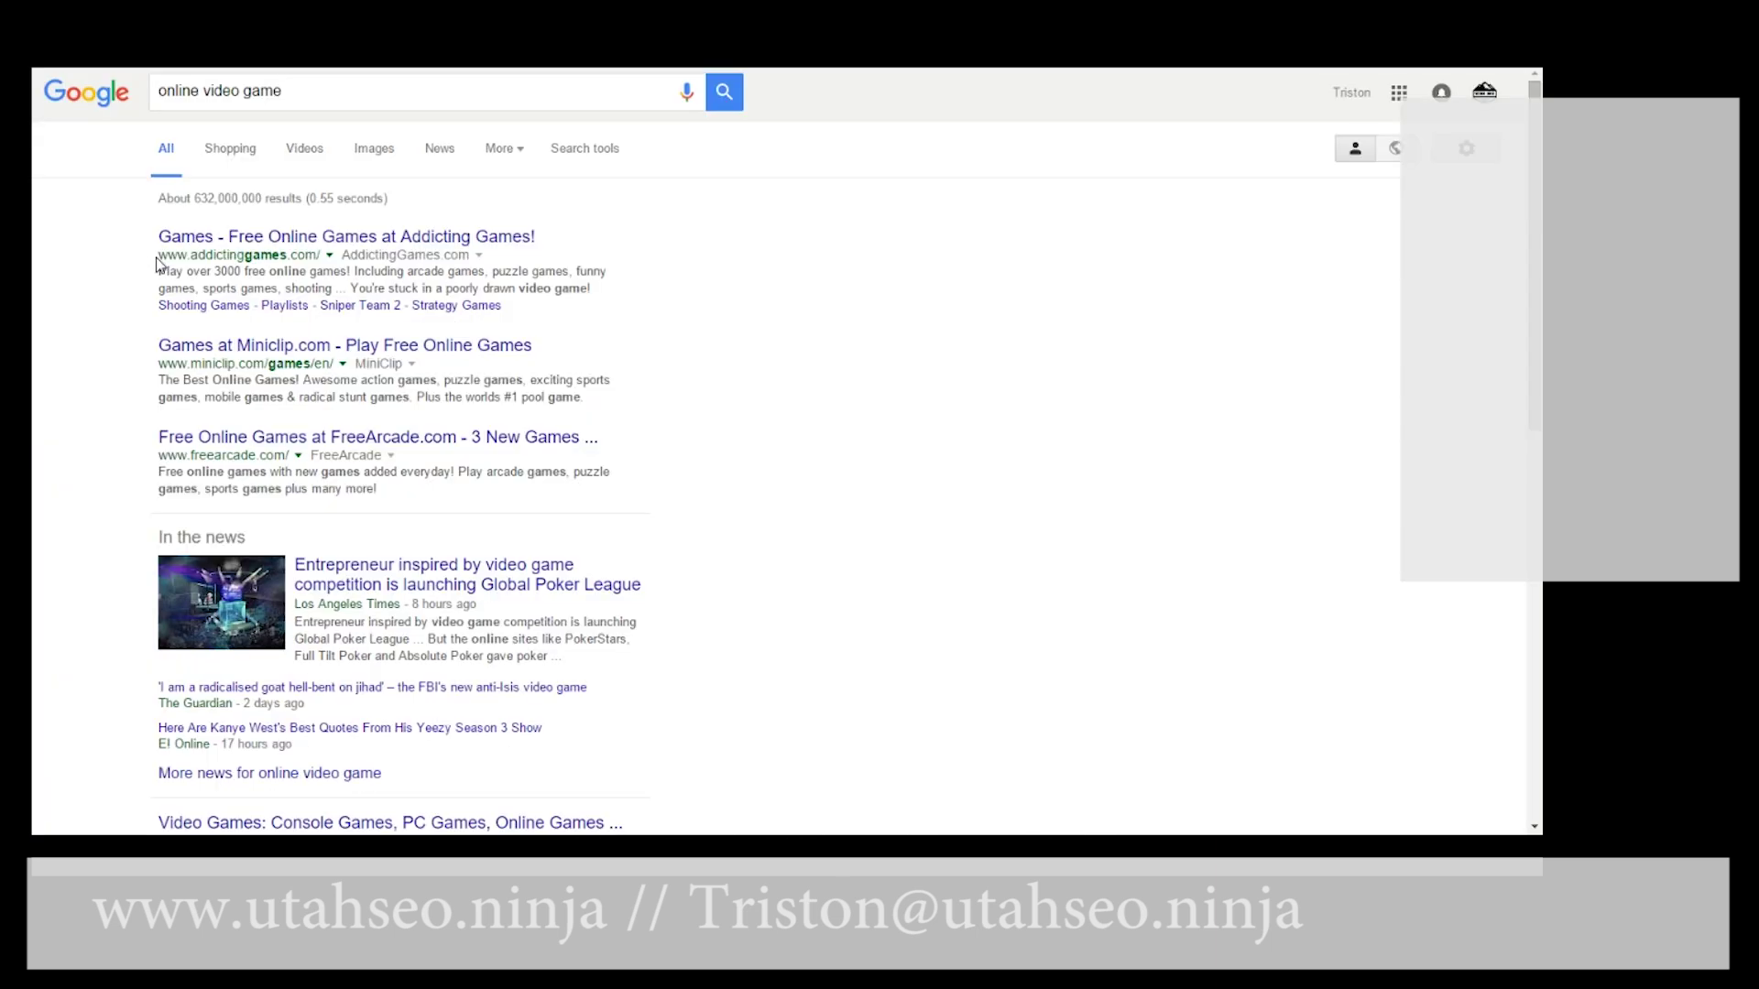
drag(158, 257, 322, 261)
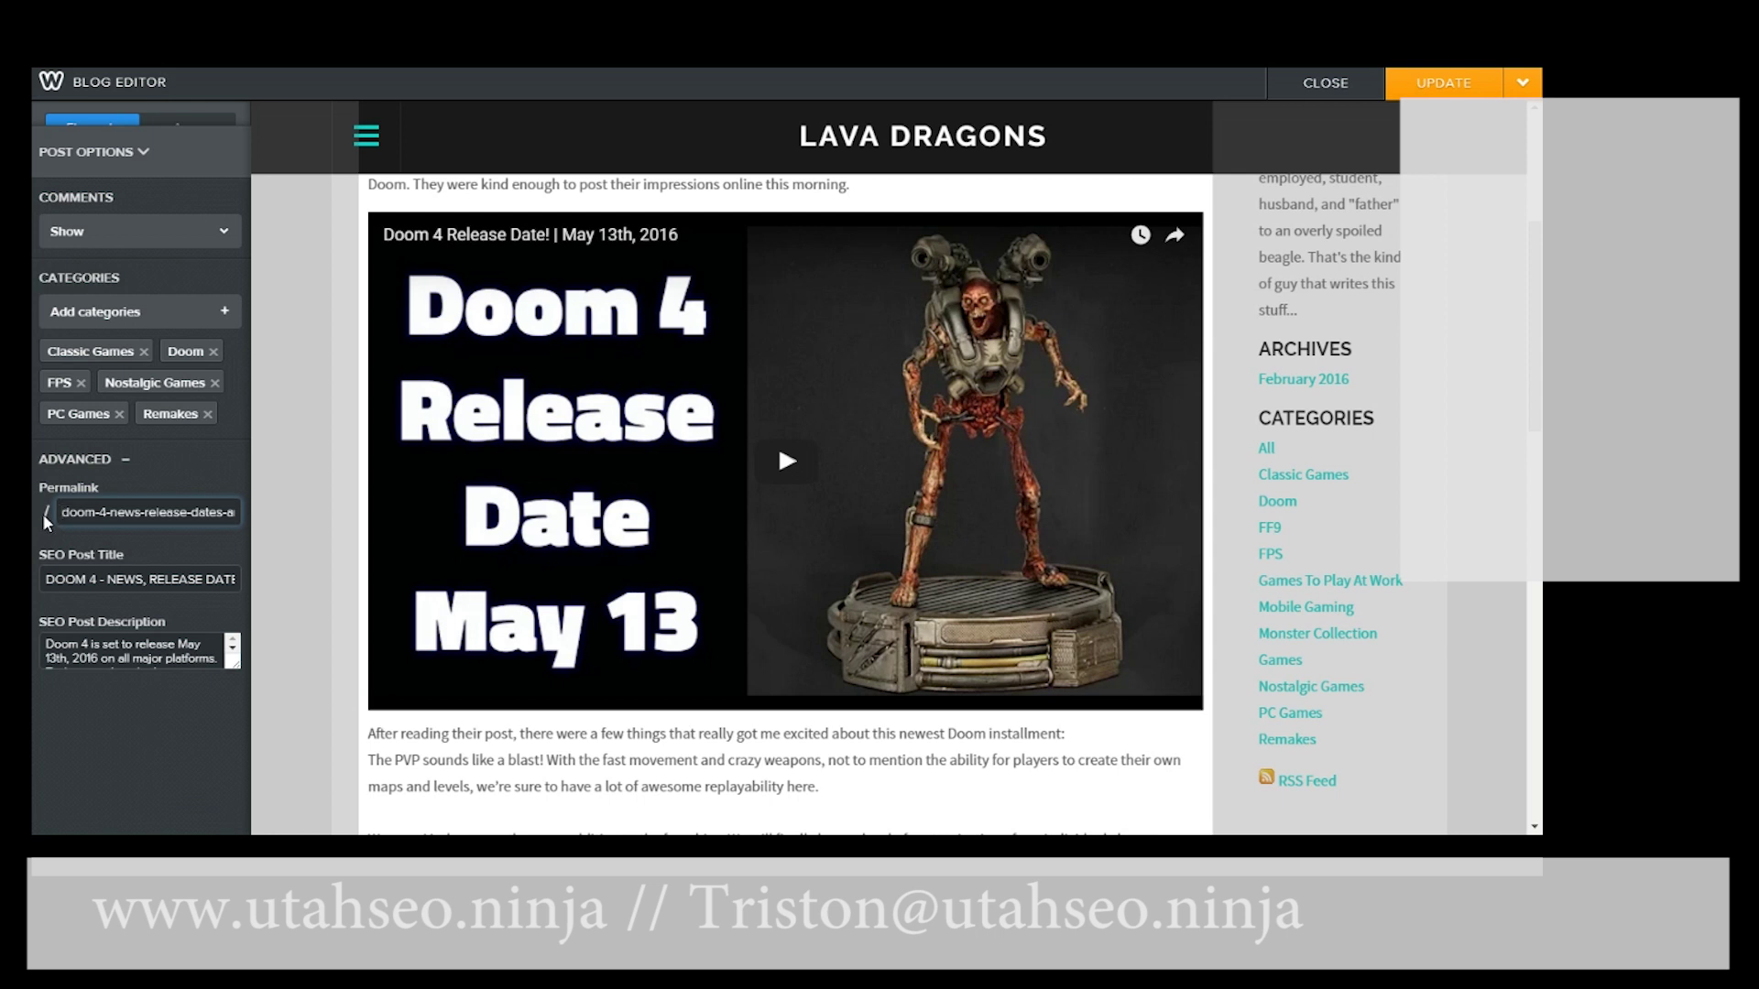
drag(58, 512, 249, 528)
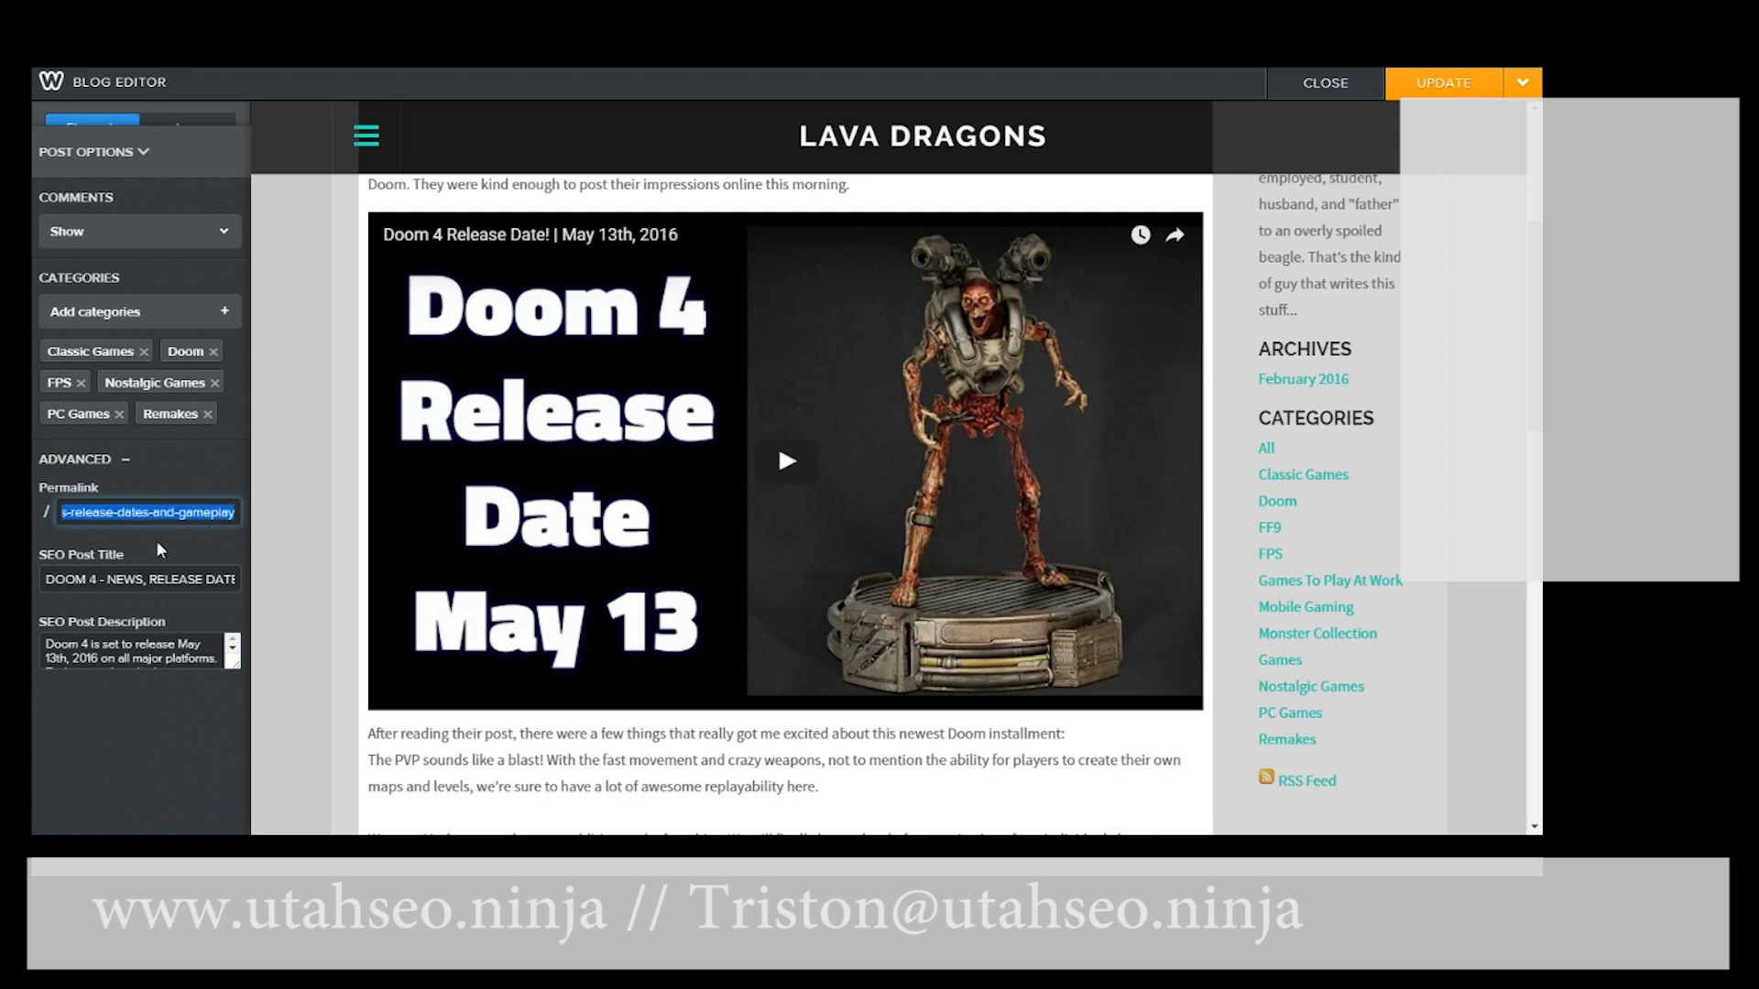
click(188, 549)
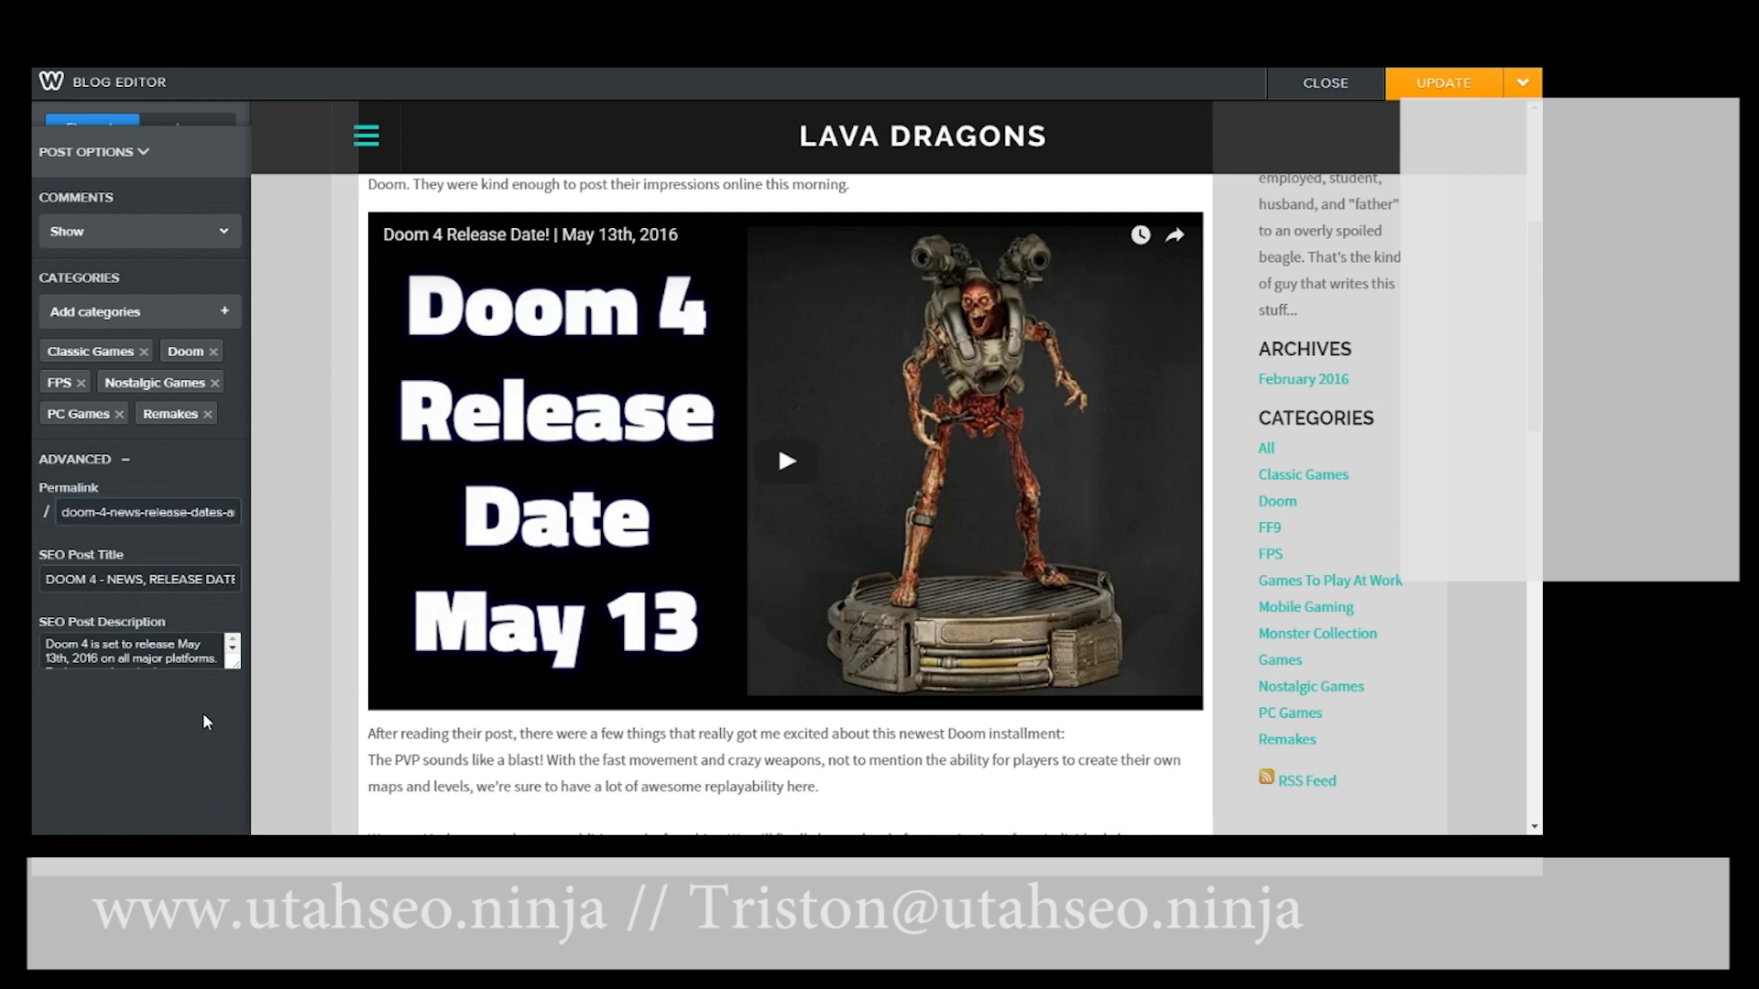
- Enlarge the SEO Post Description box and compare the post's title and description with the snippets in Google's results
drag(236, 667, 237, 790)
click(65, 579)
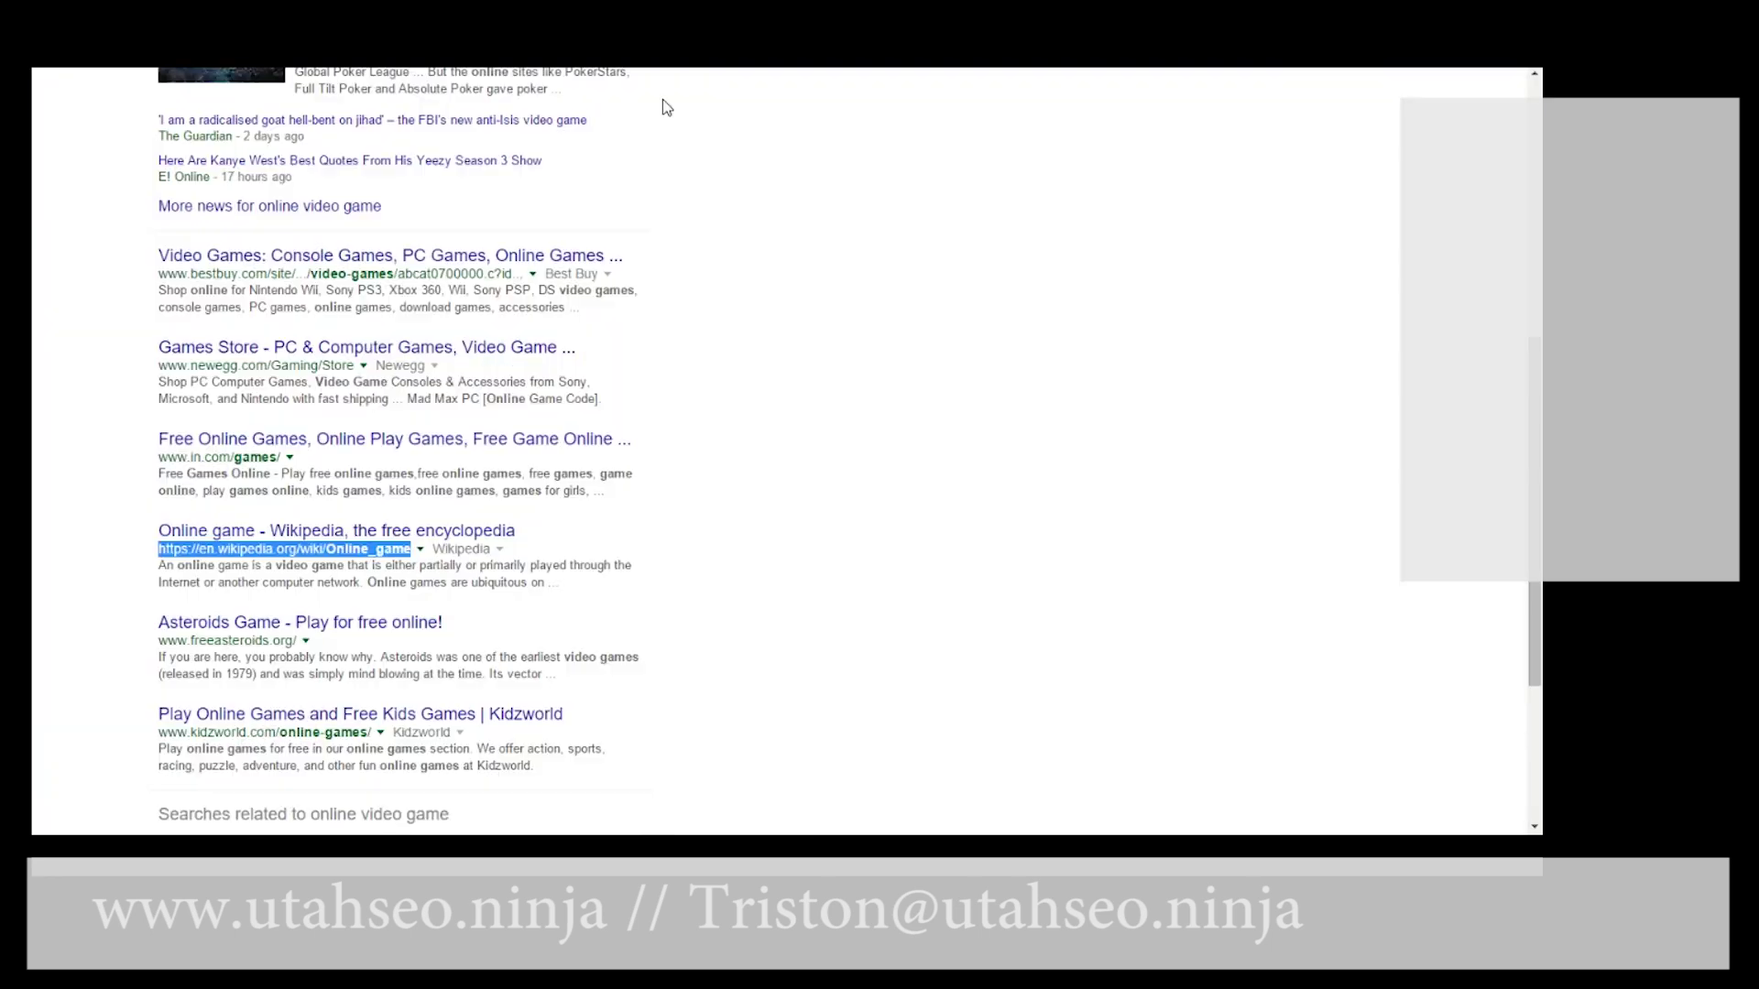
drag(160, 474, 635, 492)
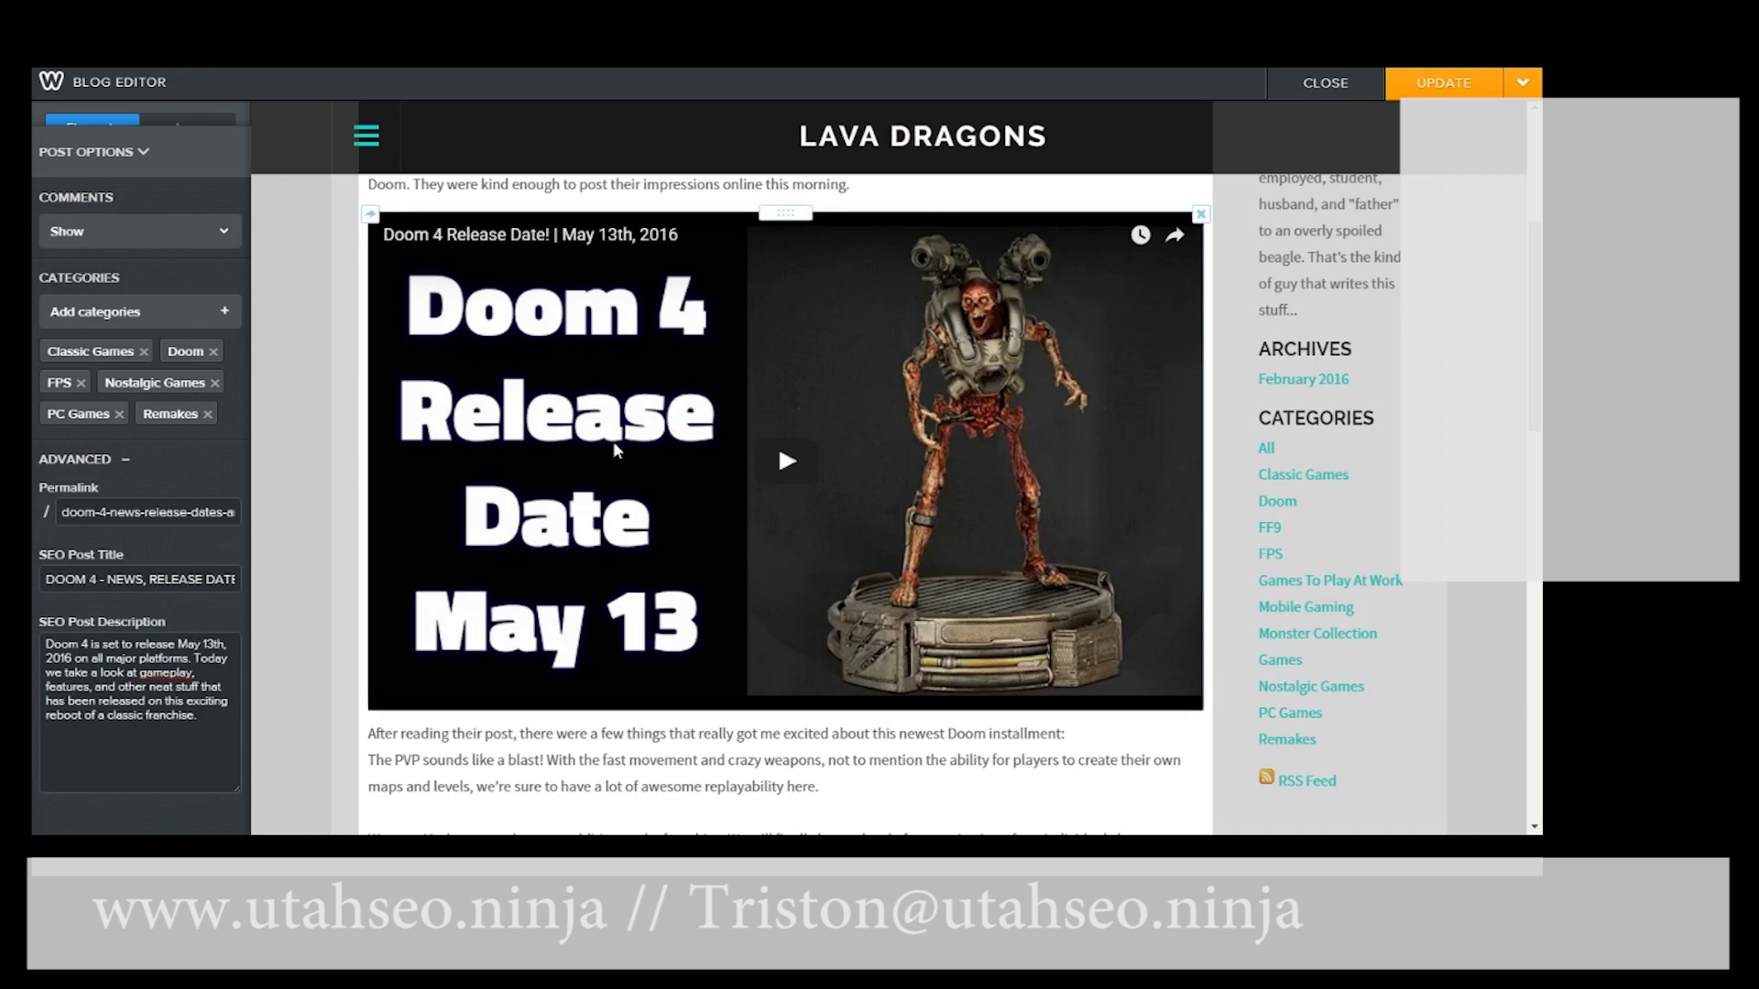
- Review the keyword list in Excel and look through the Doom 4 post on the published Game Reviews page
key(alt+Tab)
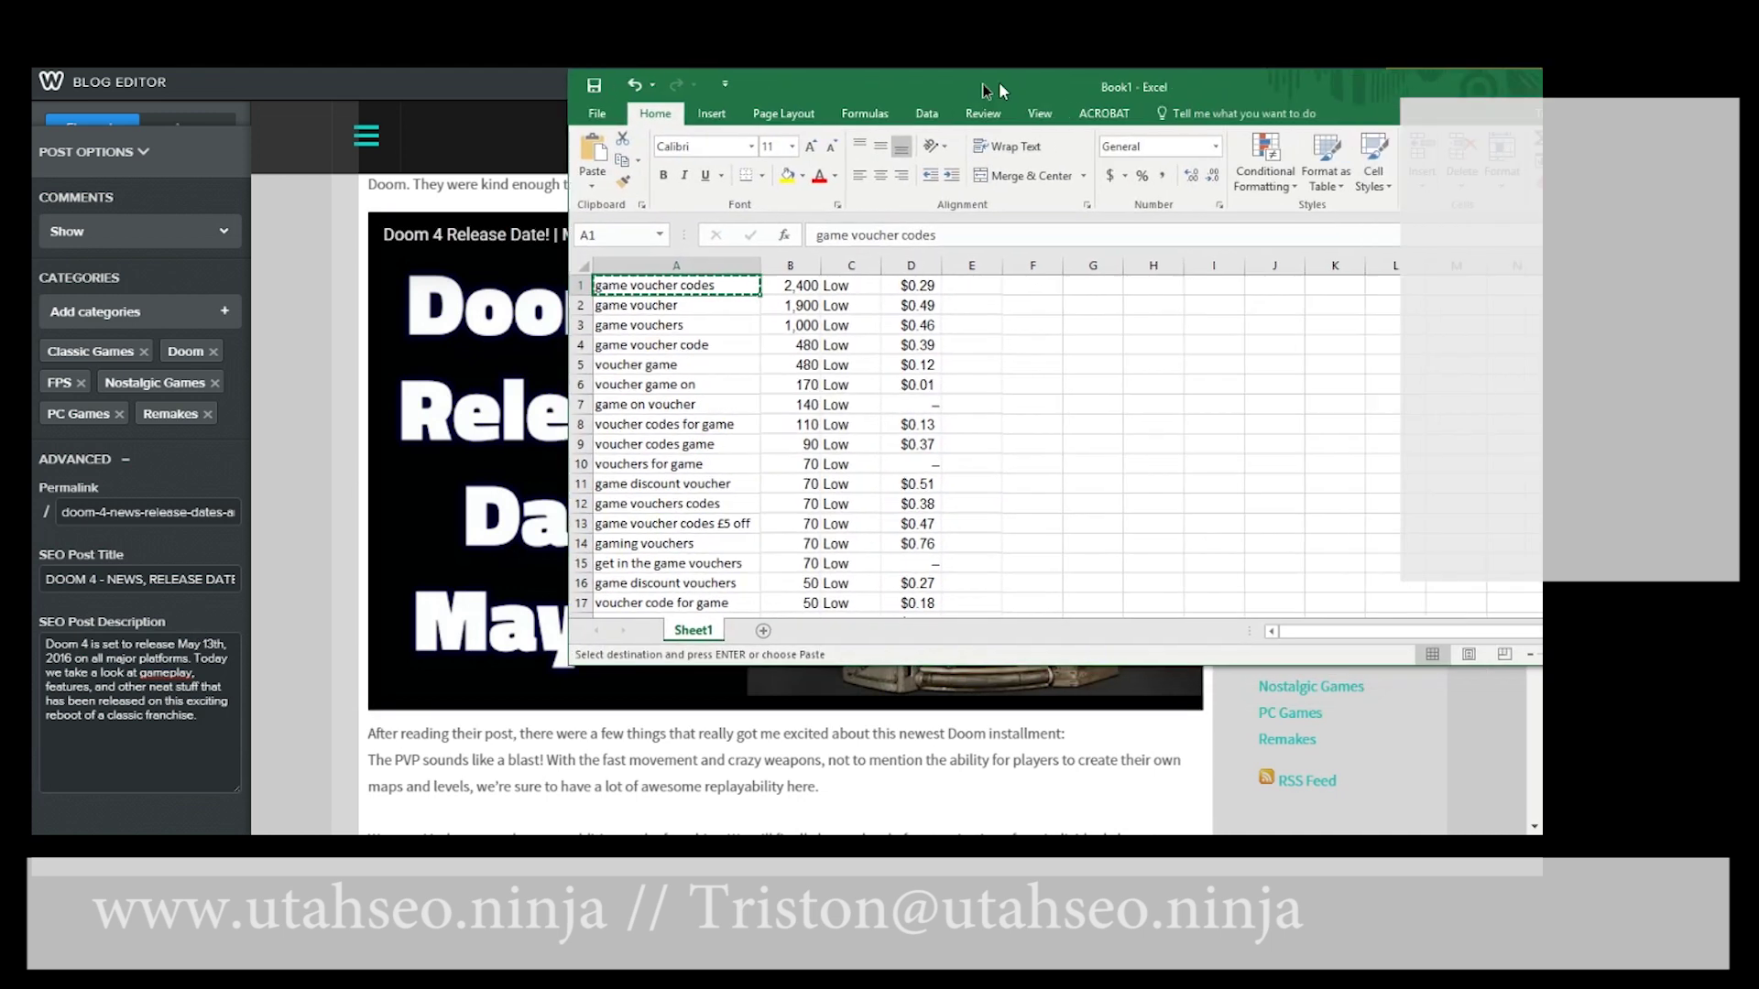
mouse_move(766, 86)
mouse_down()
mouse_move(772, 123)
mouse_move(751, 115)
mouse_up()
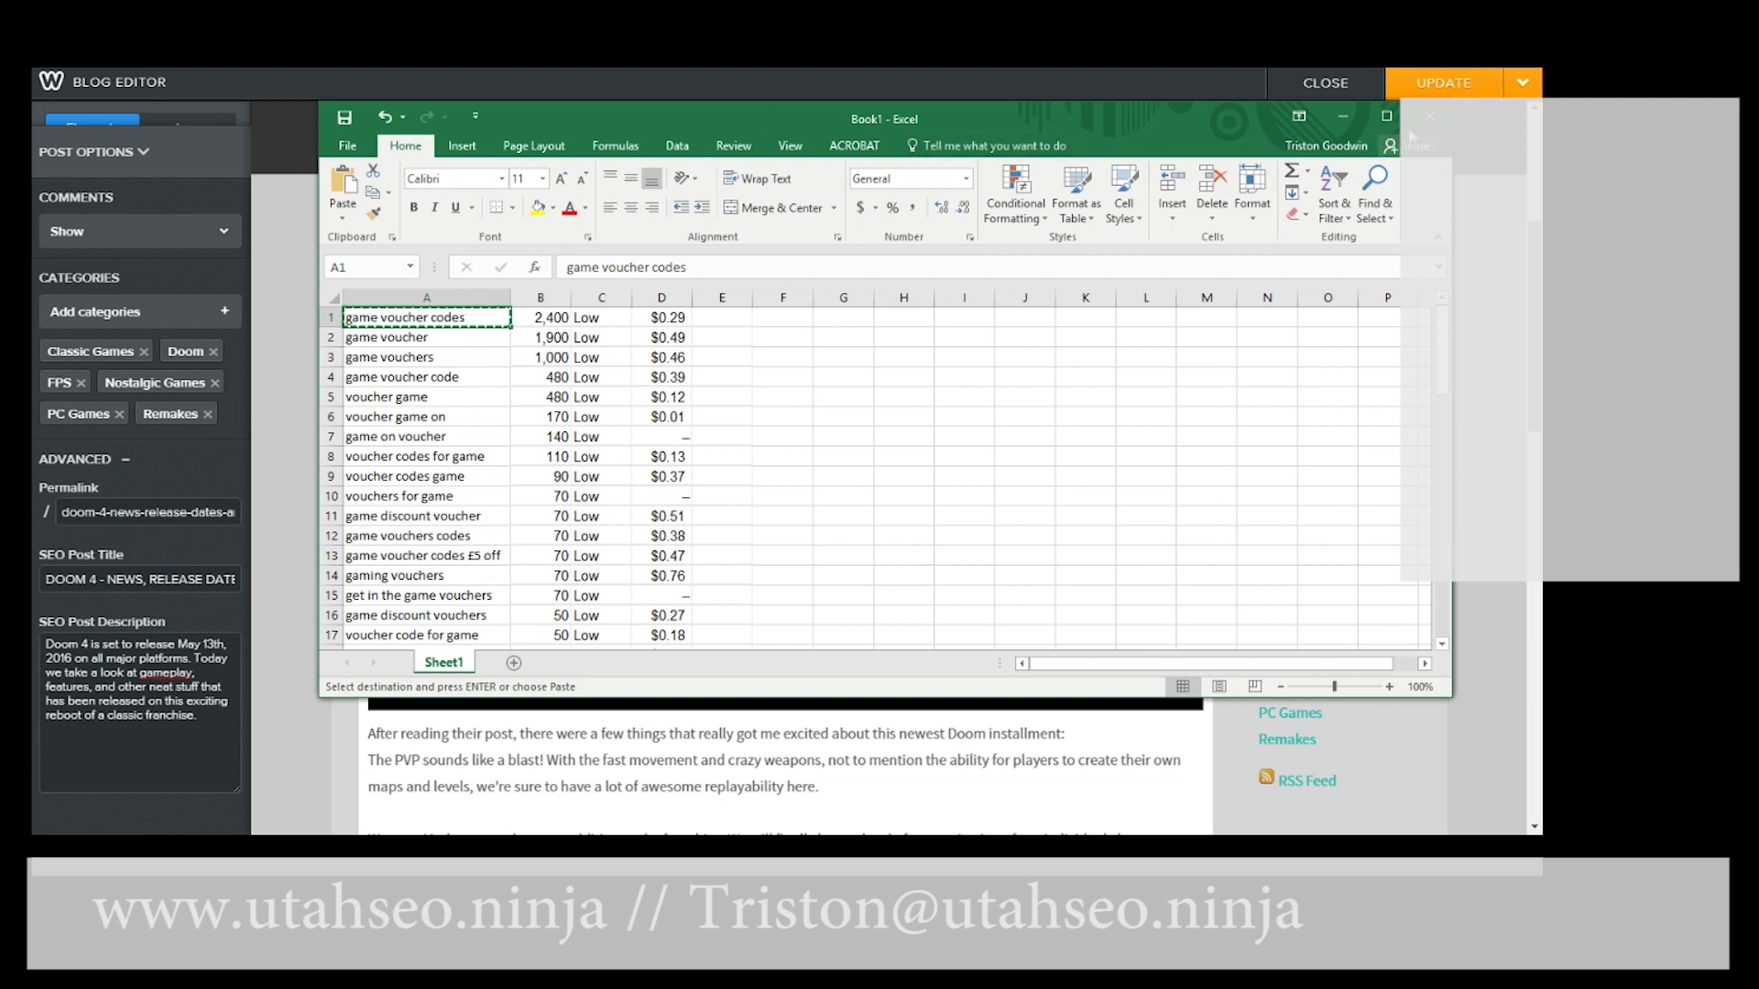
click(1342, 117)
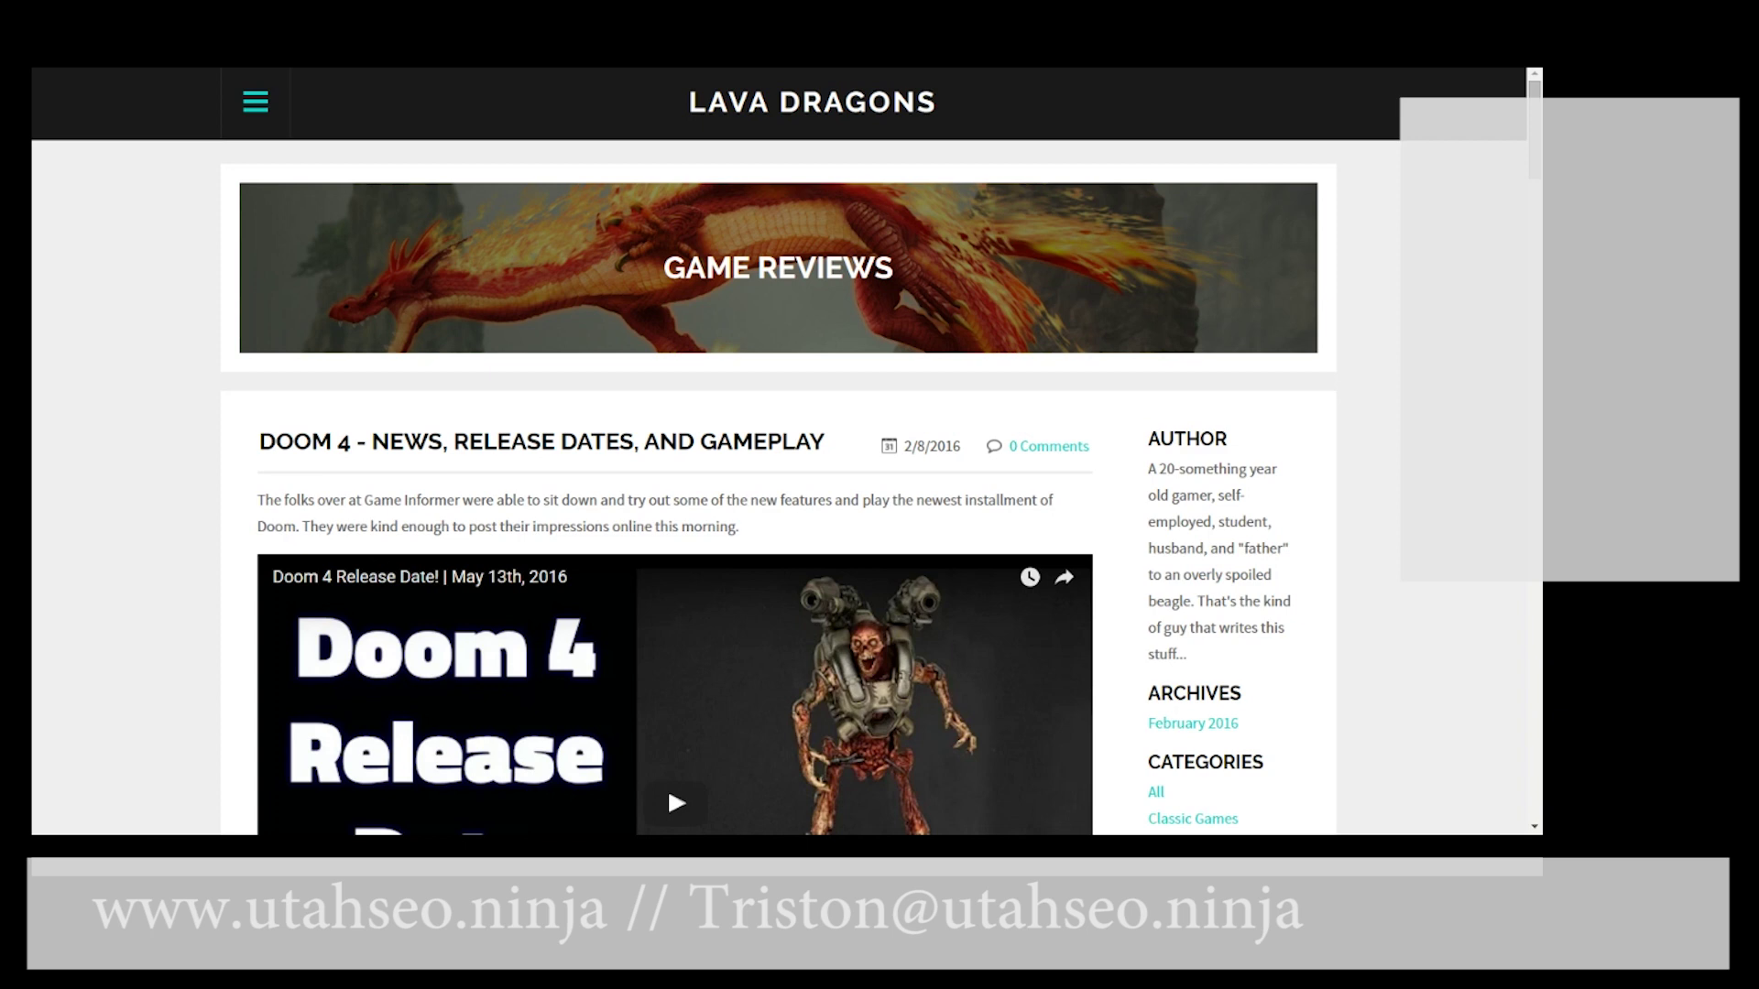
scroll(1385, 502, down, 7)
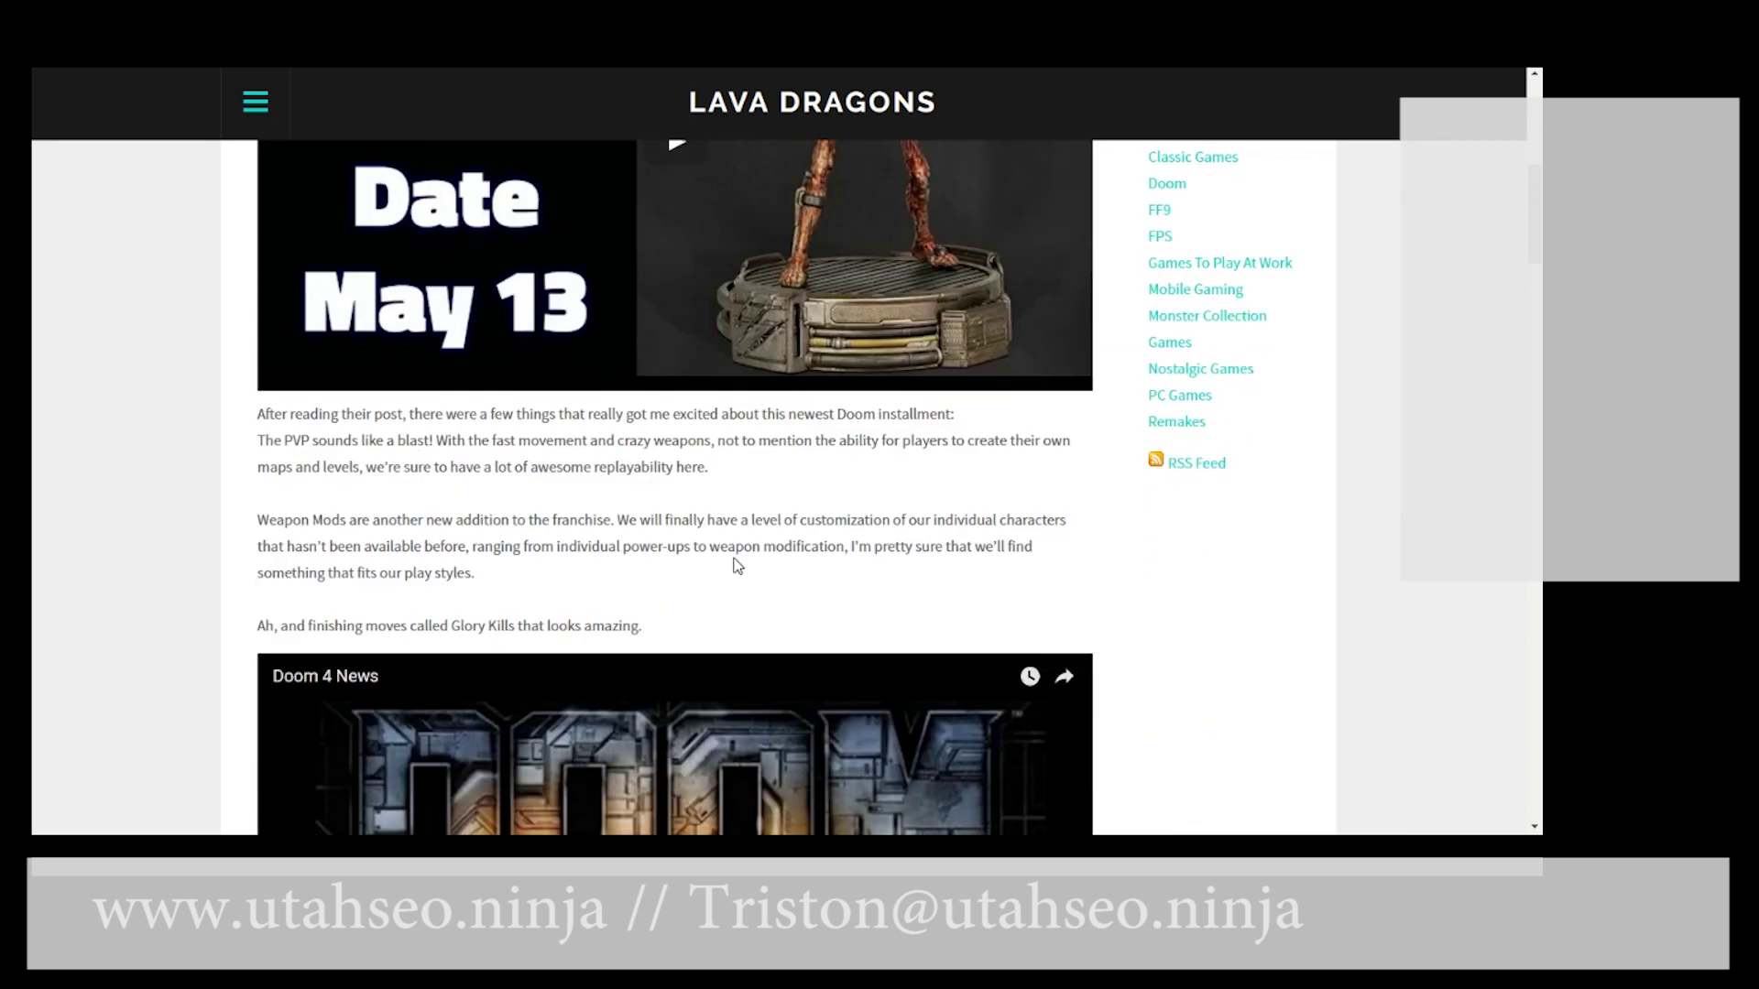
- Look back over the earlier part of the Doom 4 post on the published Game Reviews page
scroll(736, 565, up, 3)
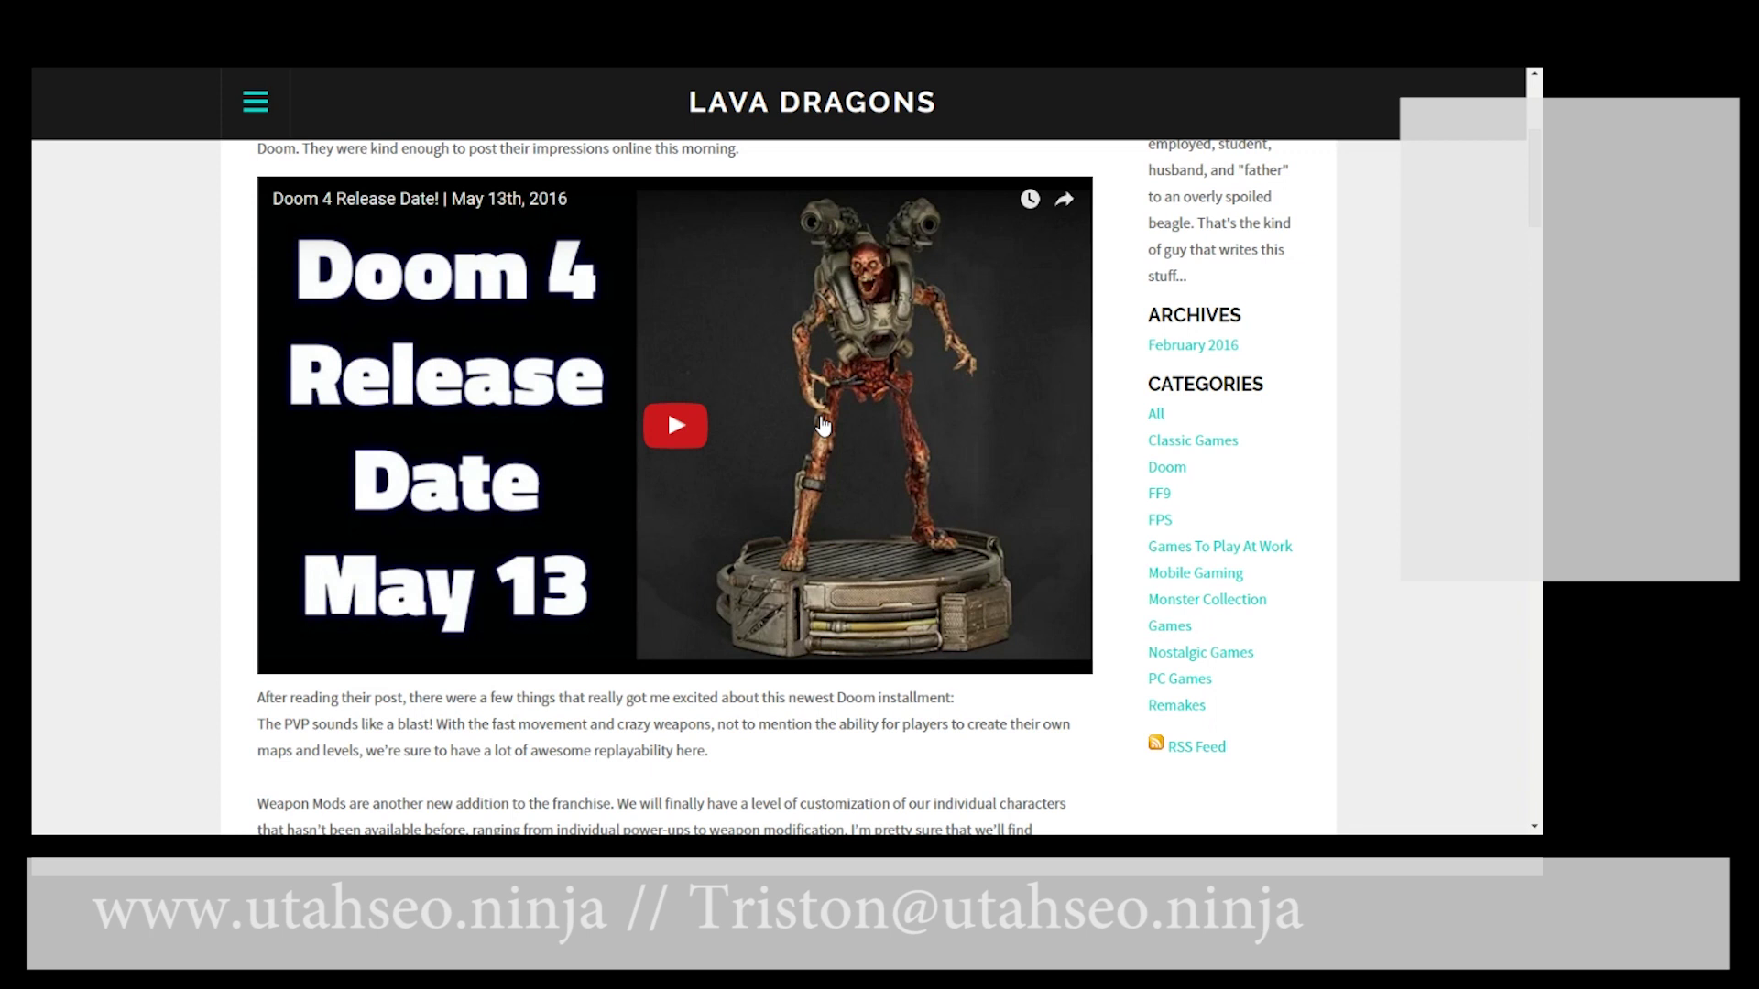
scroll(1440, 435, up, 4)
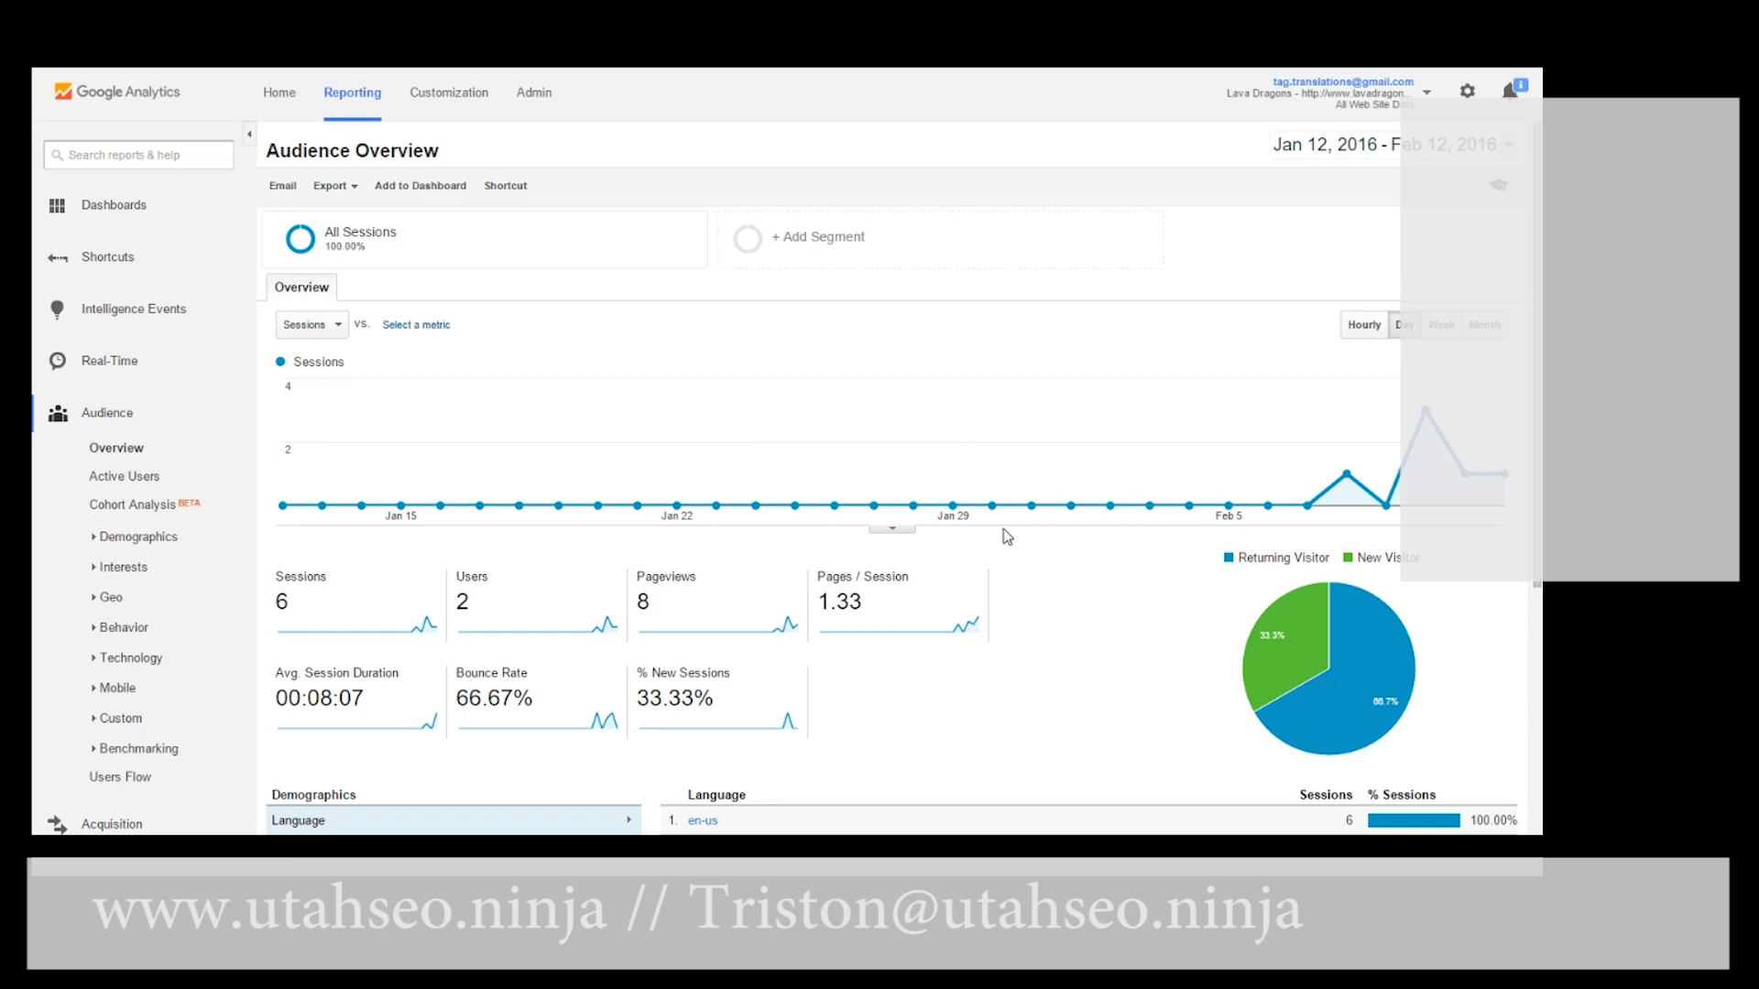
- Review the Audience Overview in Google Analytics, and open the Acquisition Overview to examine the traffic channels
scroll(1034, 618, down, 3)
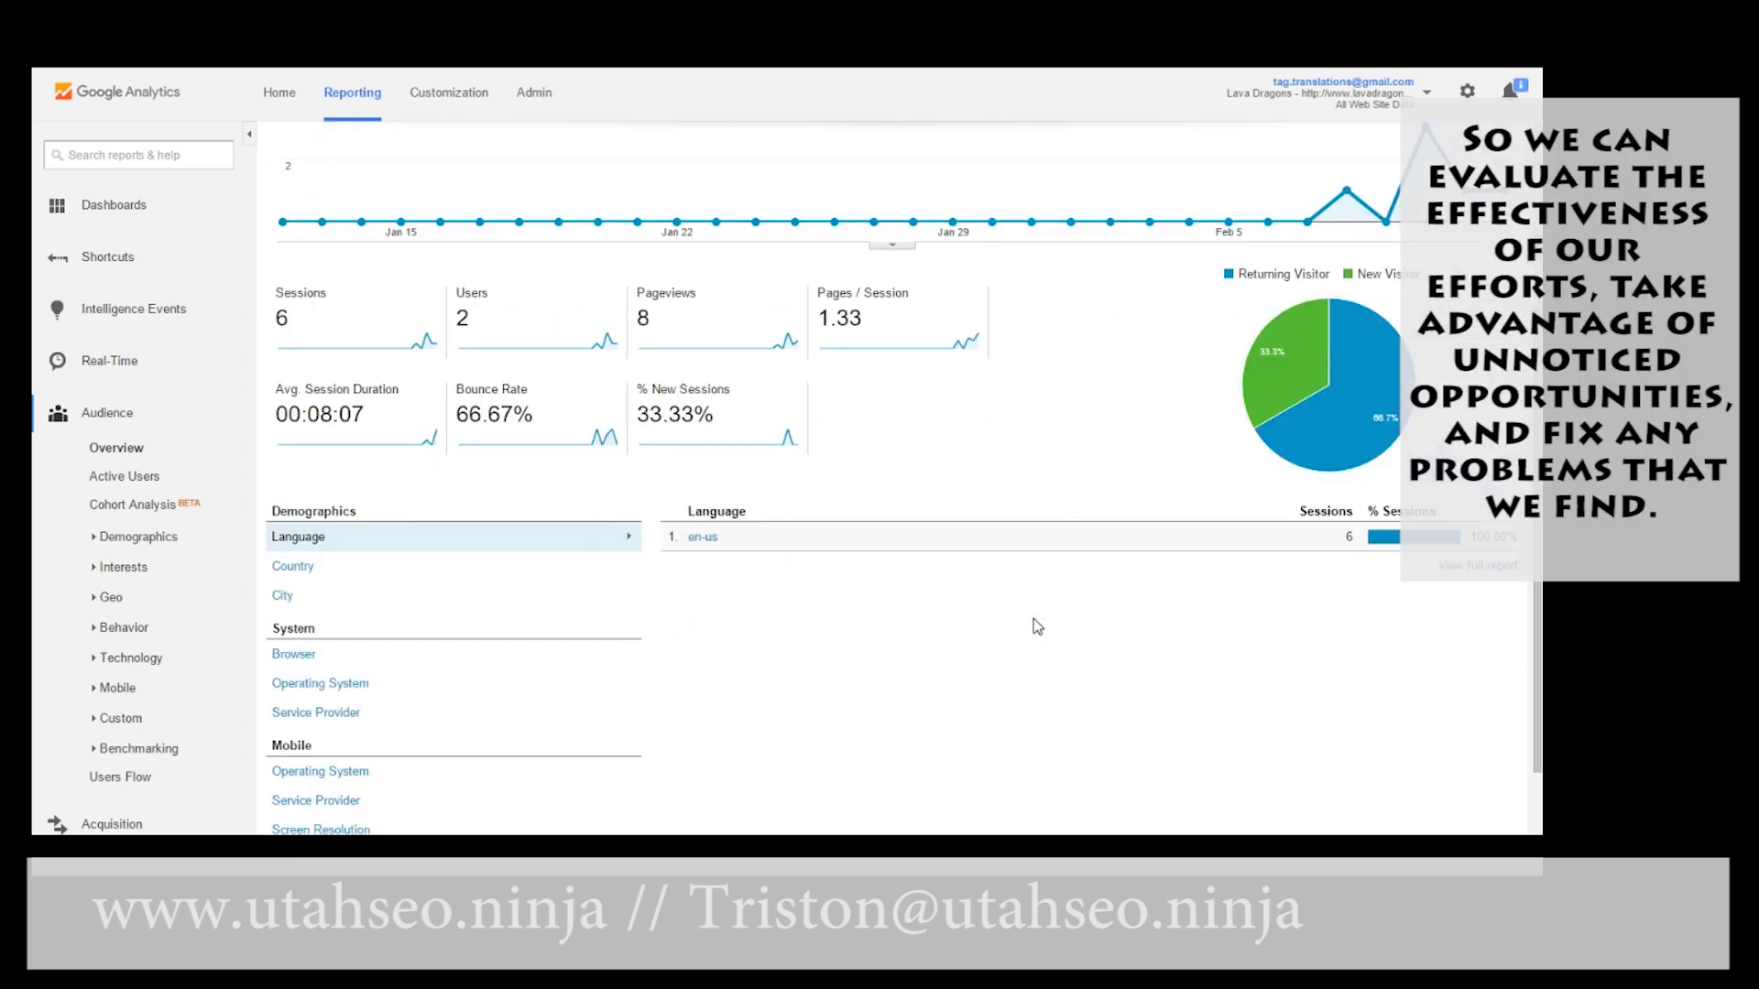
scroll(94, 560, down, 2)
click(112, 697)
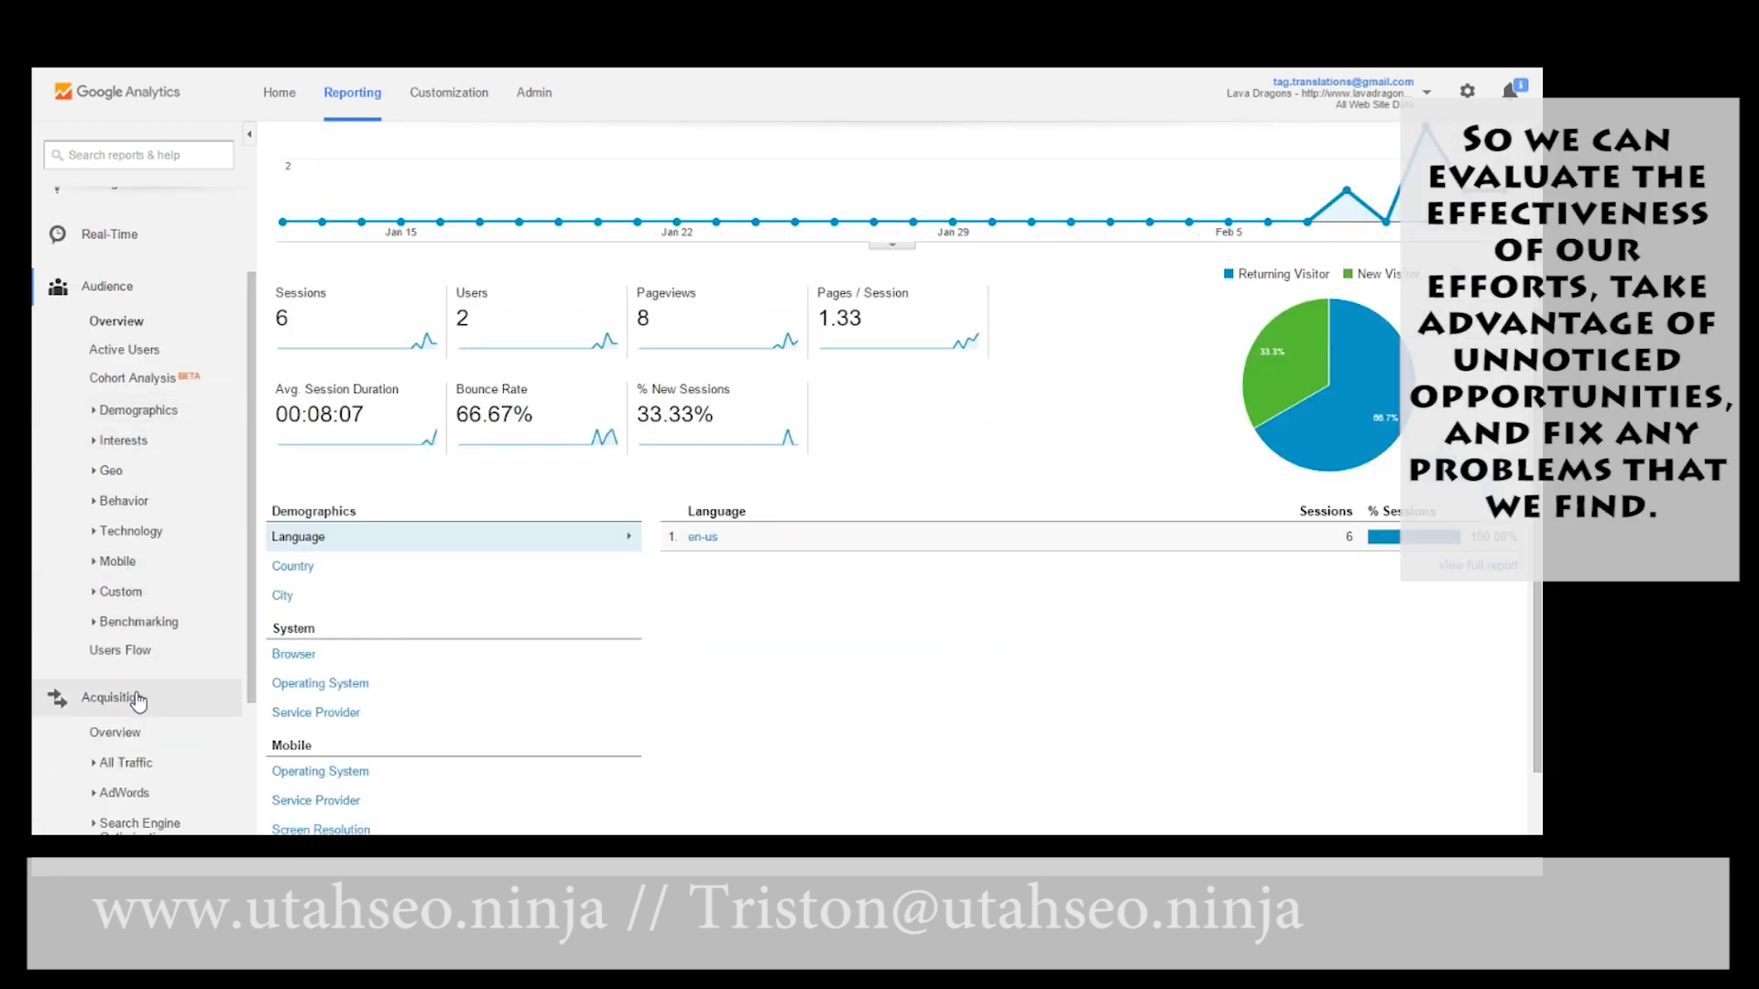
click(126, 733)
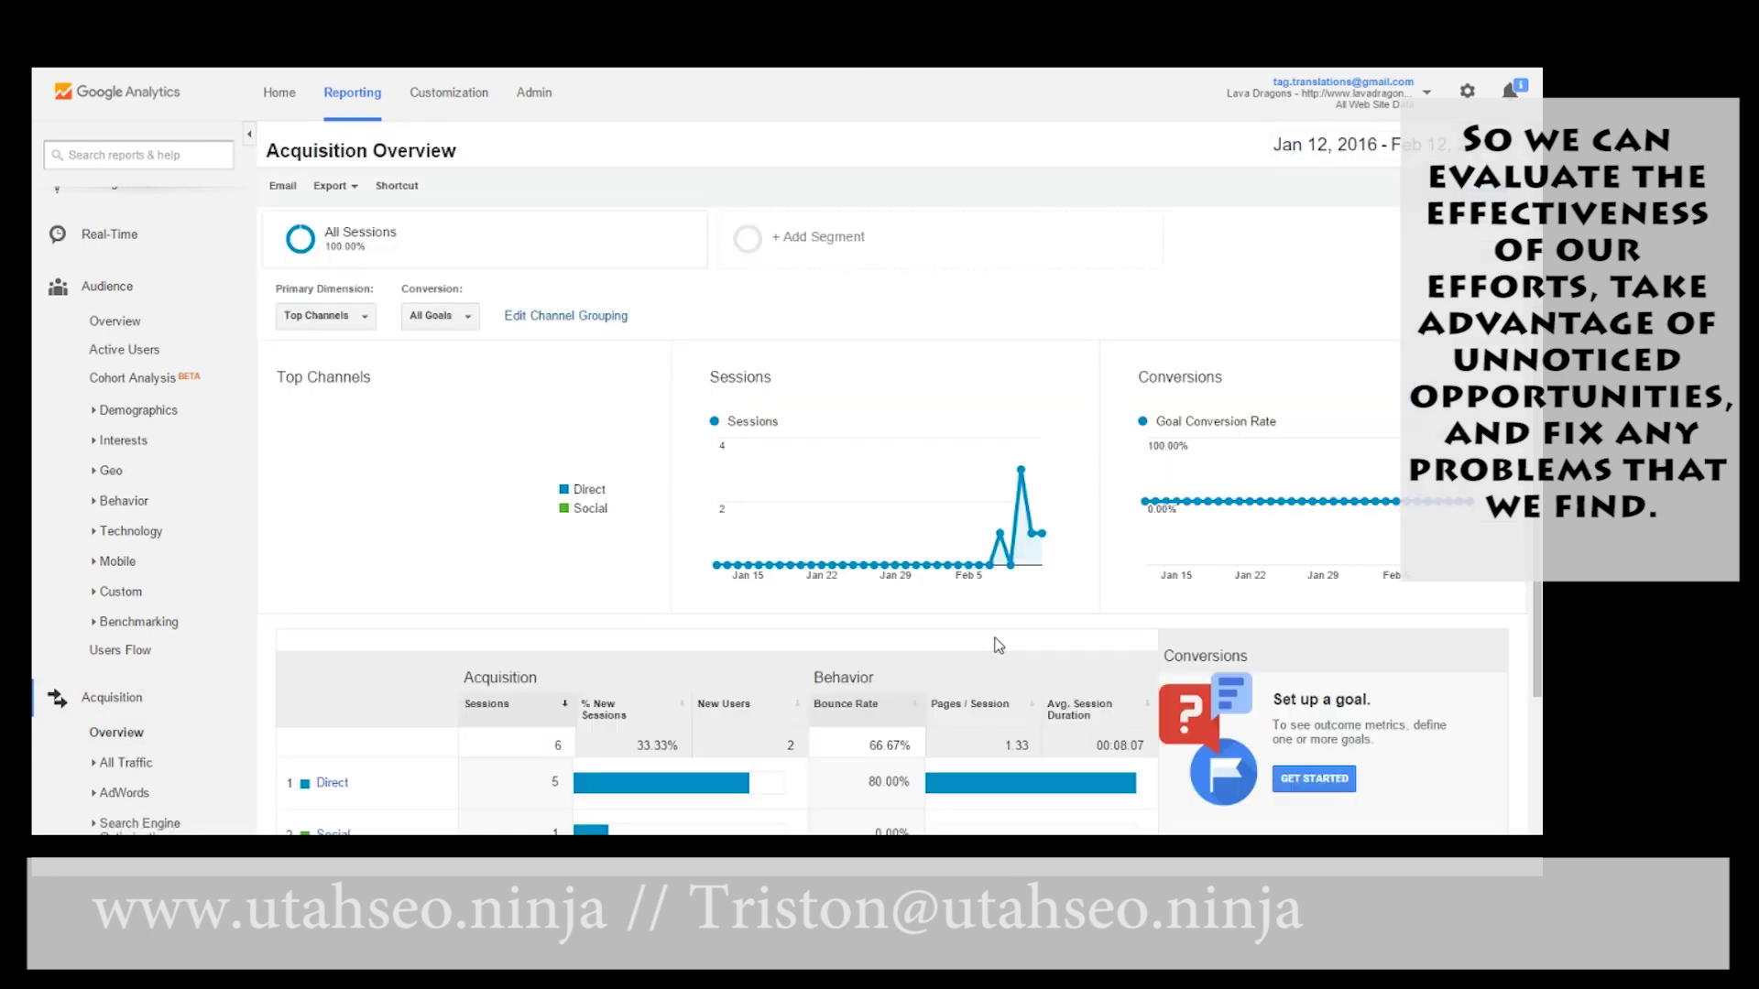
scroll(999, 643, down, 2)
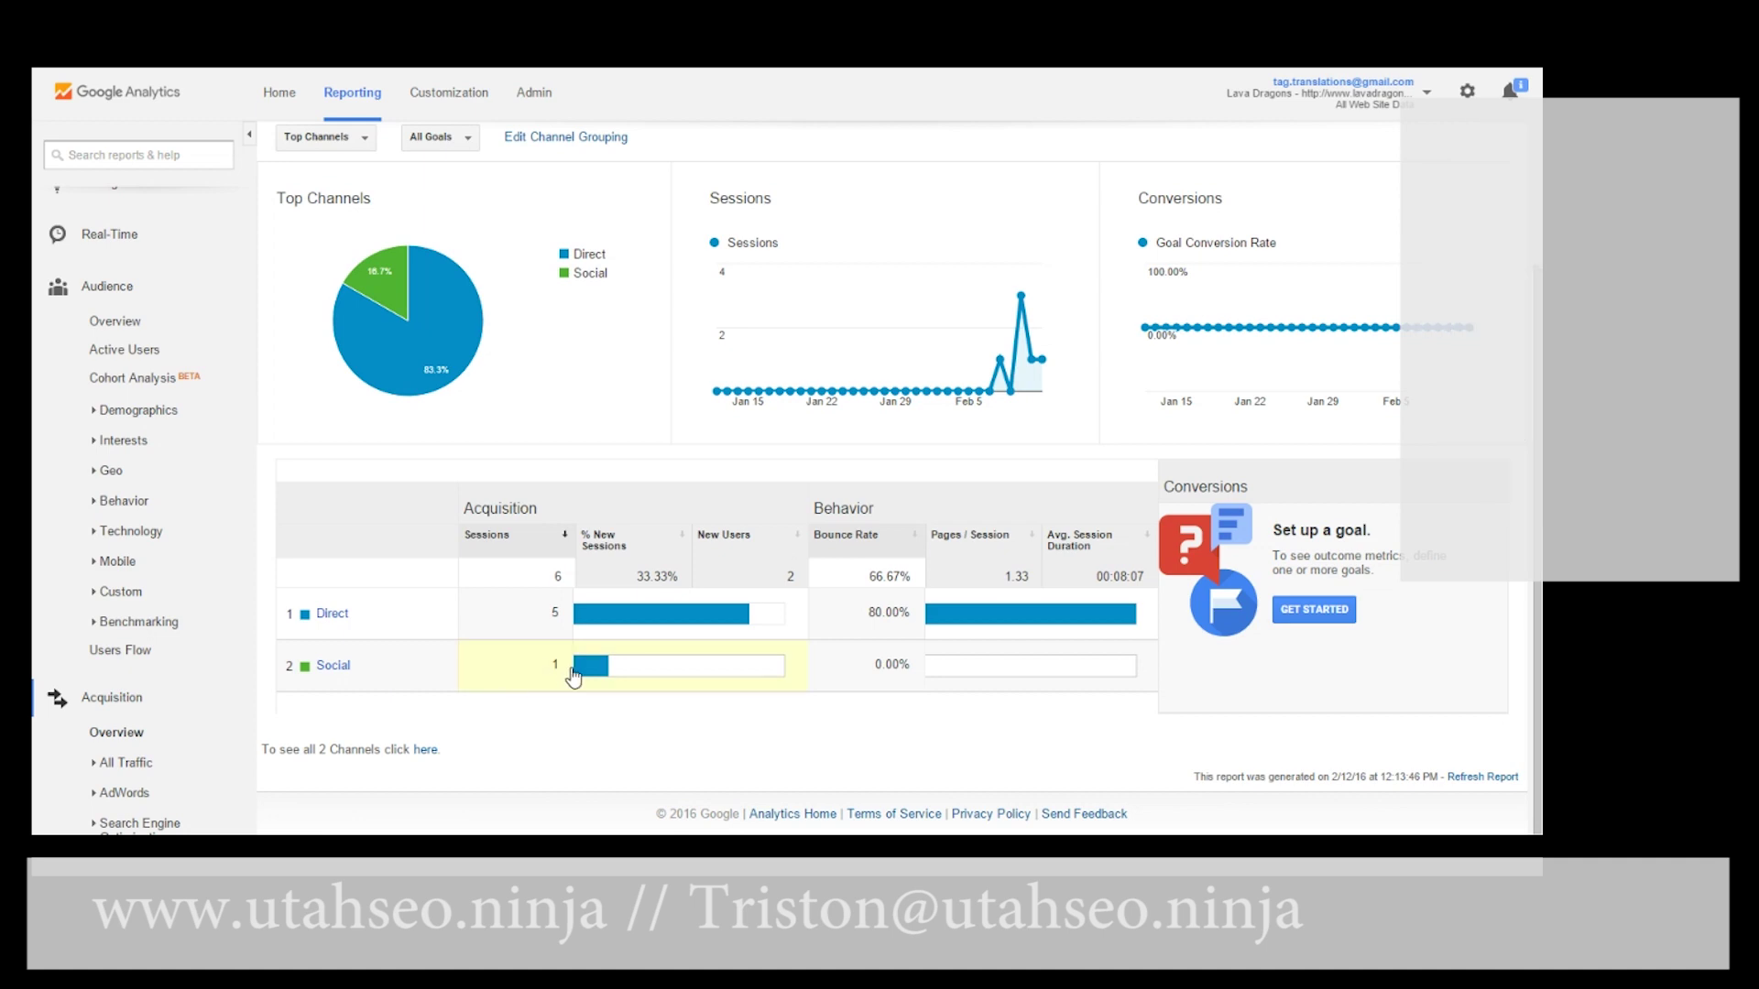
- Open the Social channel's report from the Acquisition Overview, and examine the bounce rate and pageviews in the Behavior Overview
click(340, 666)
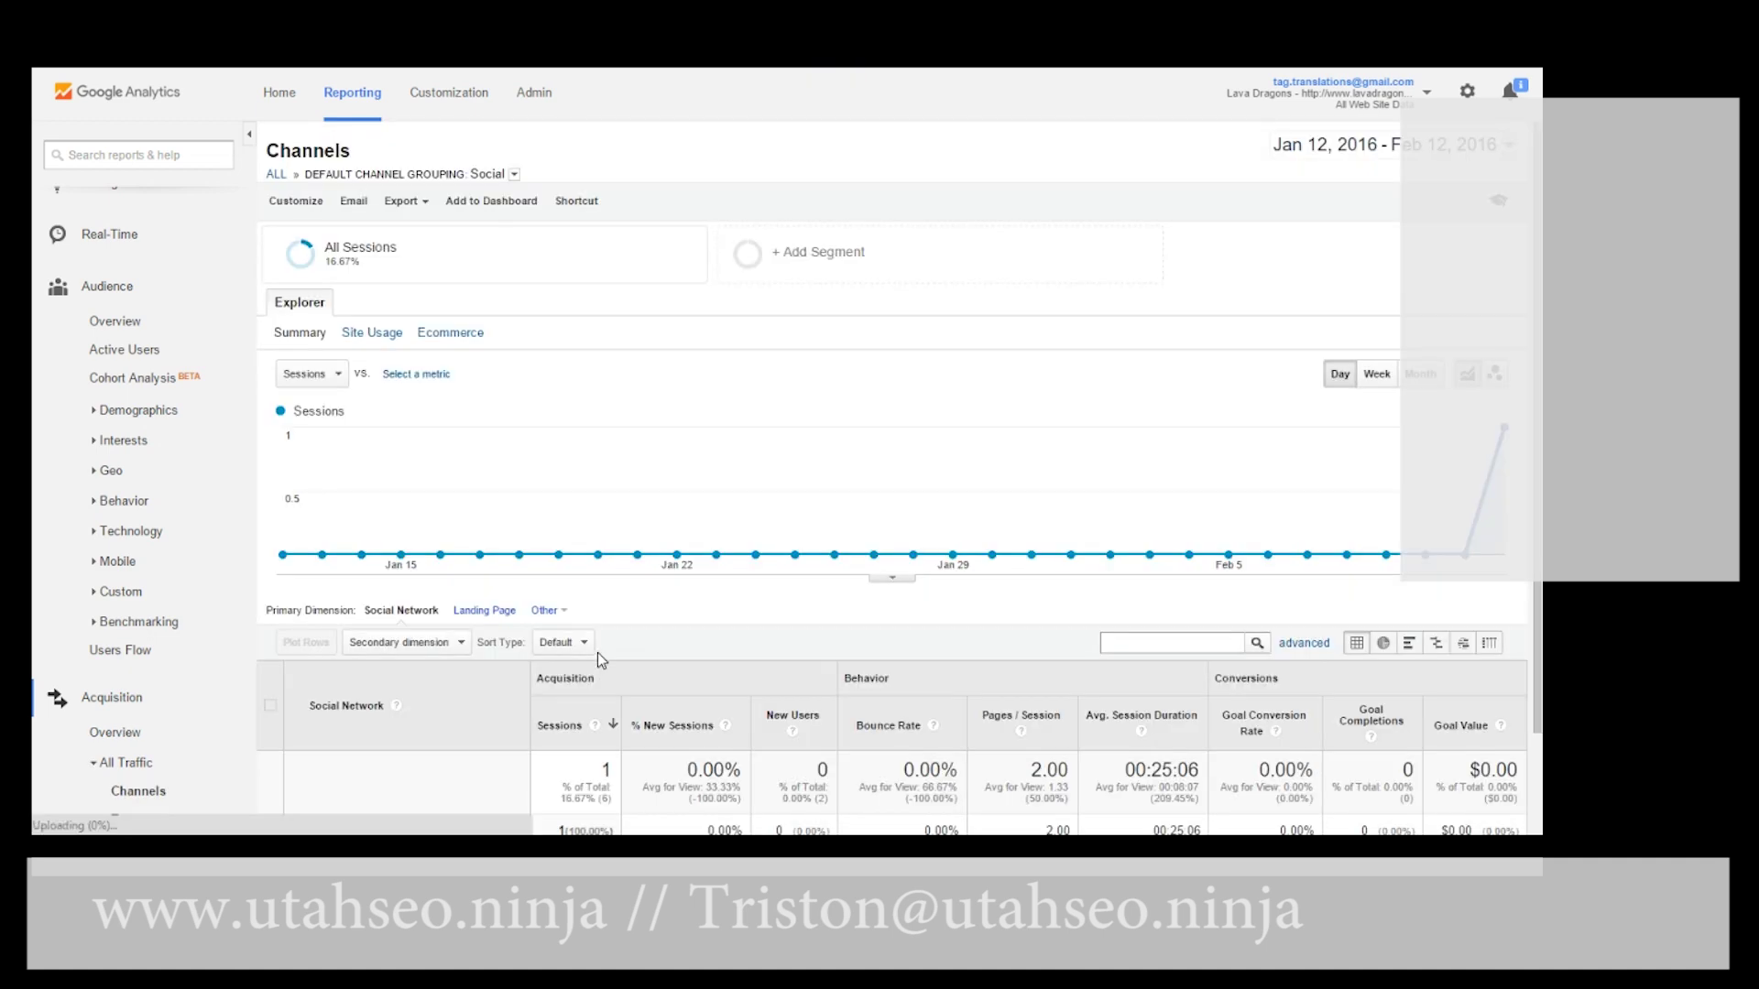
scroll(597, 652, down, 1)
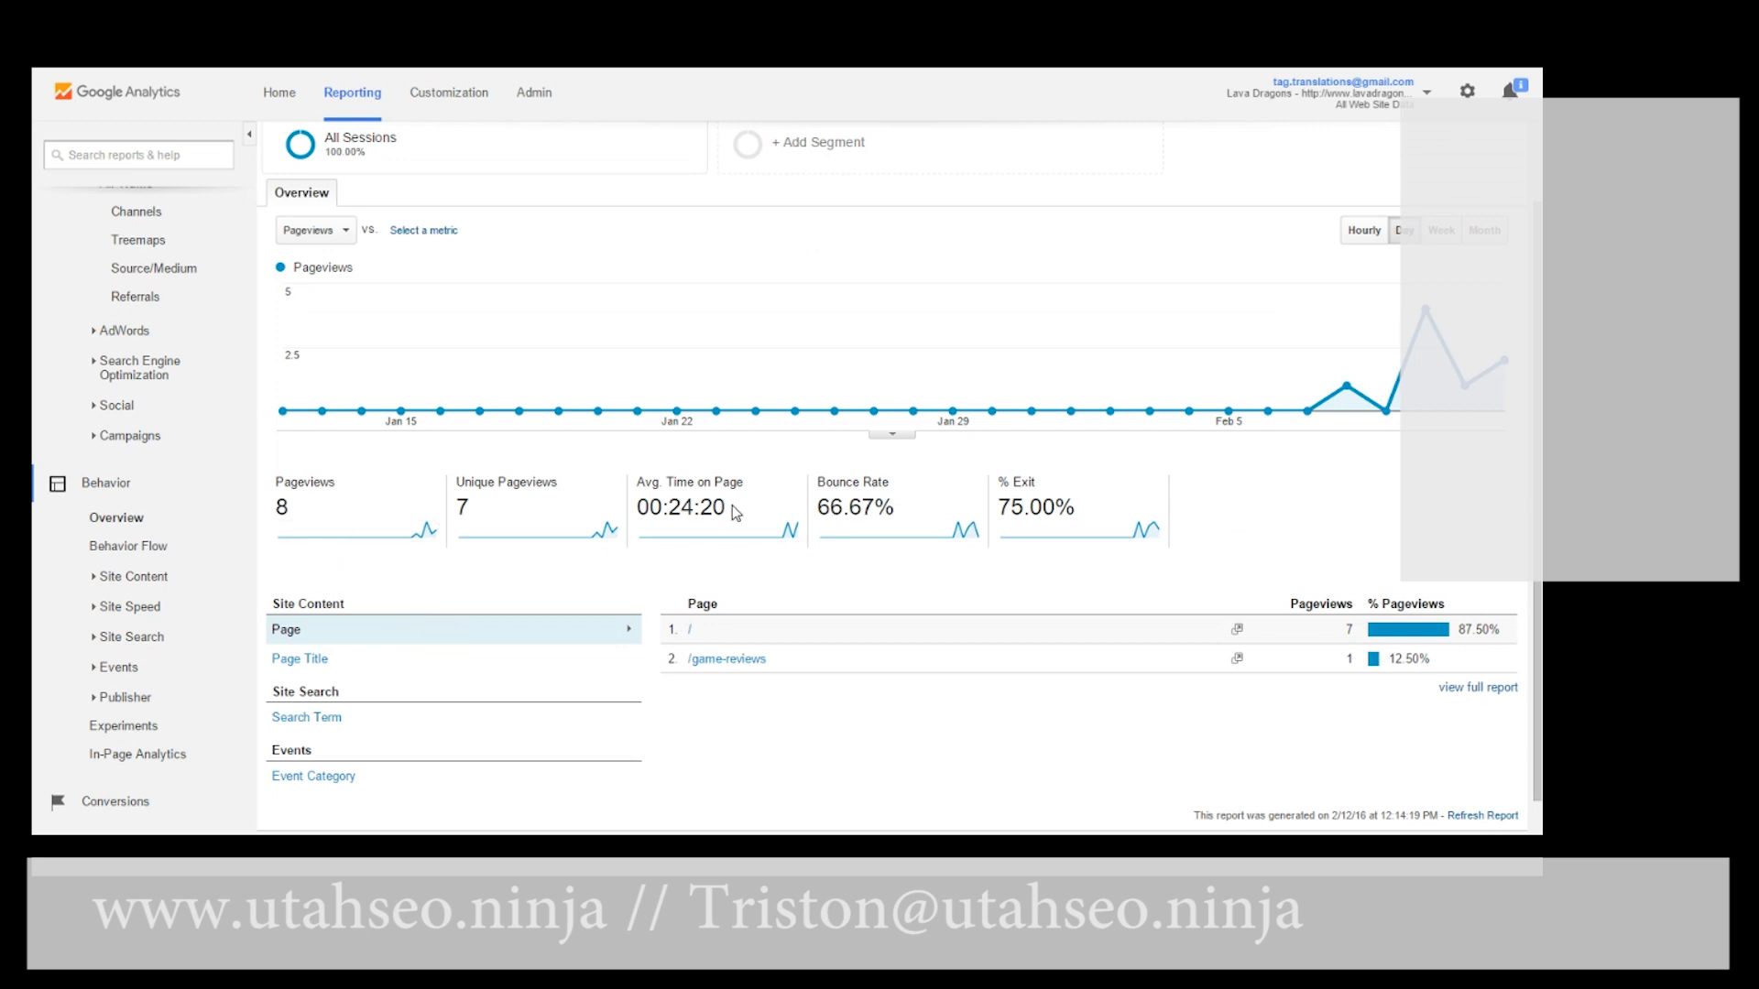
drag(842, 507, 969, 537)
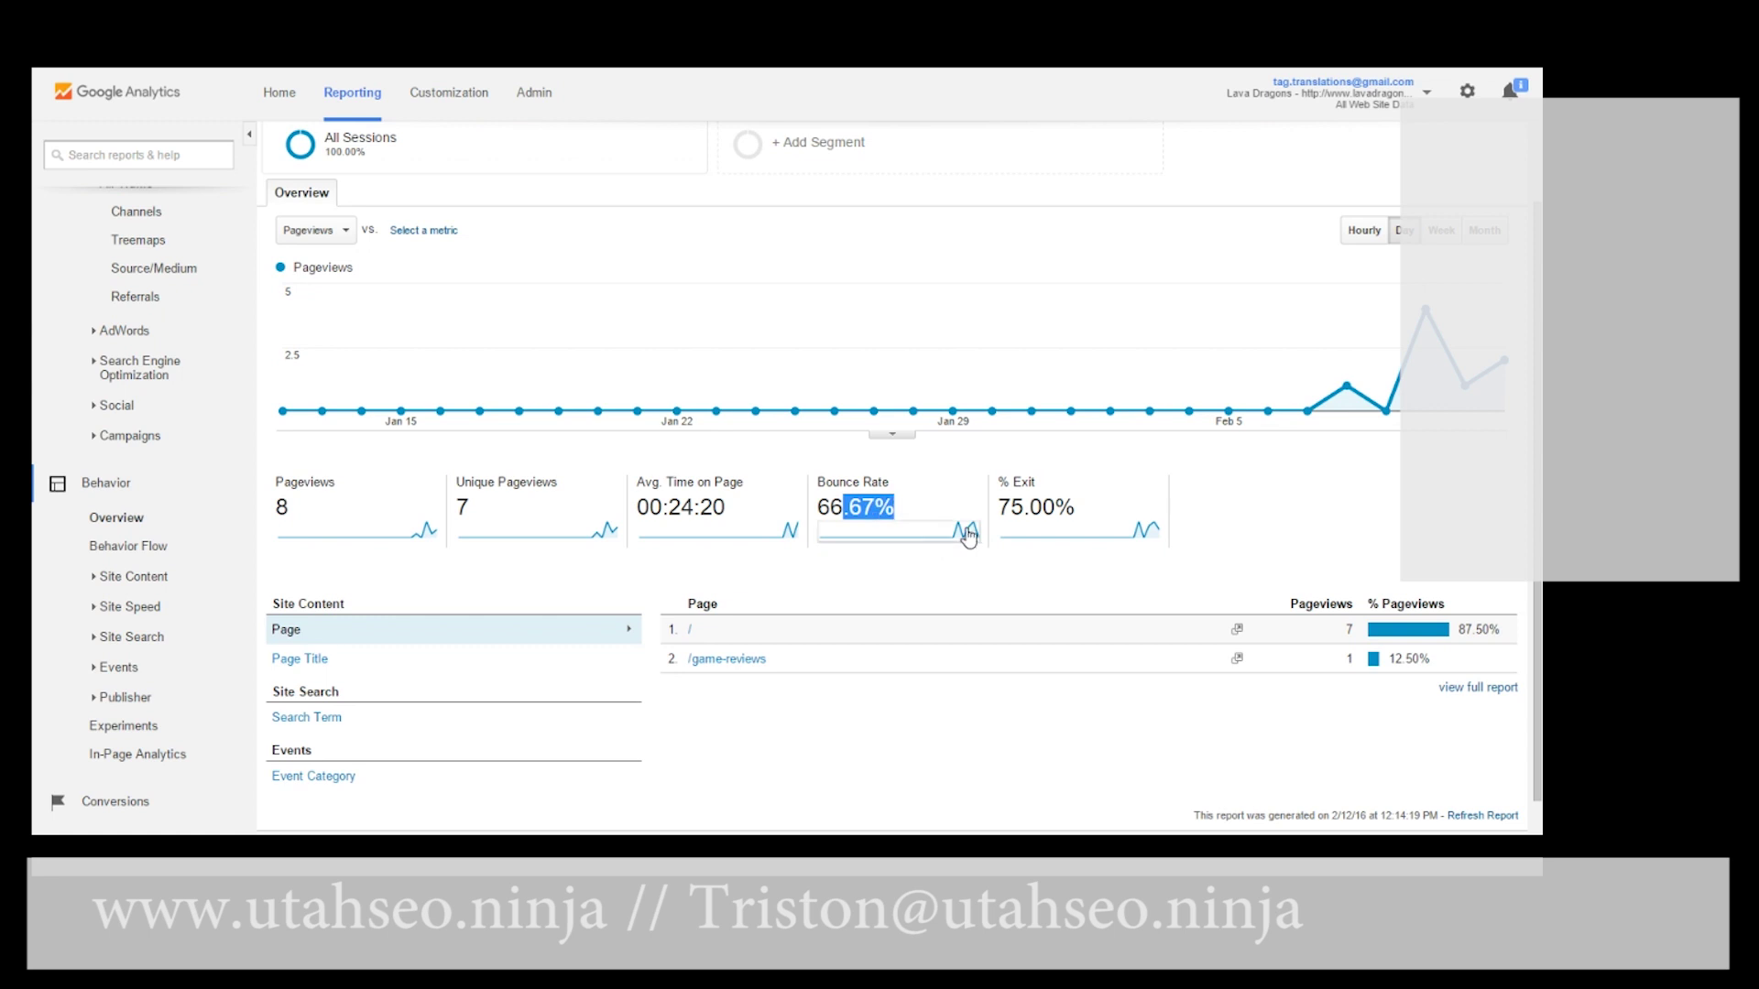
double_click(281, 506)
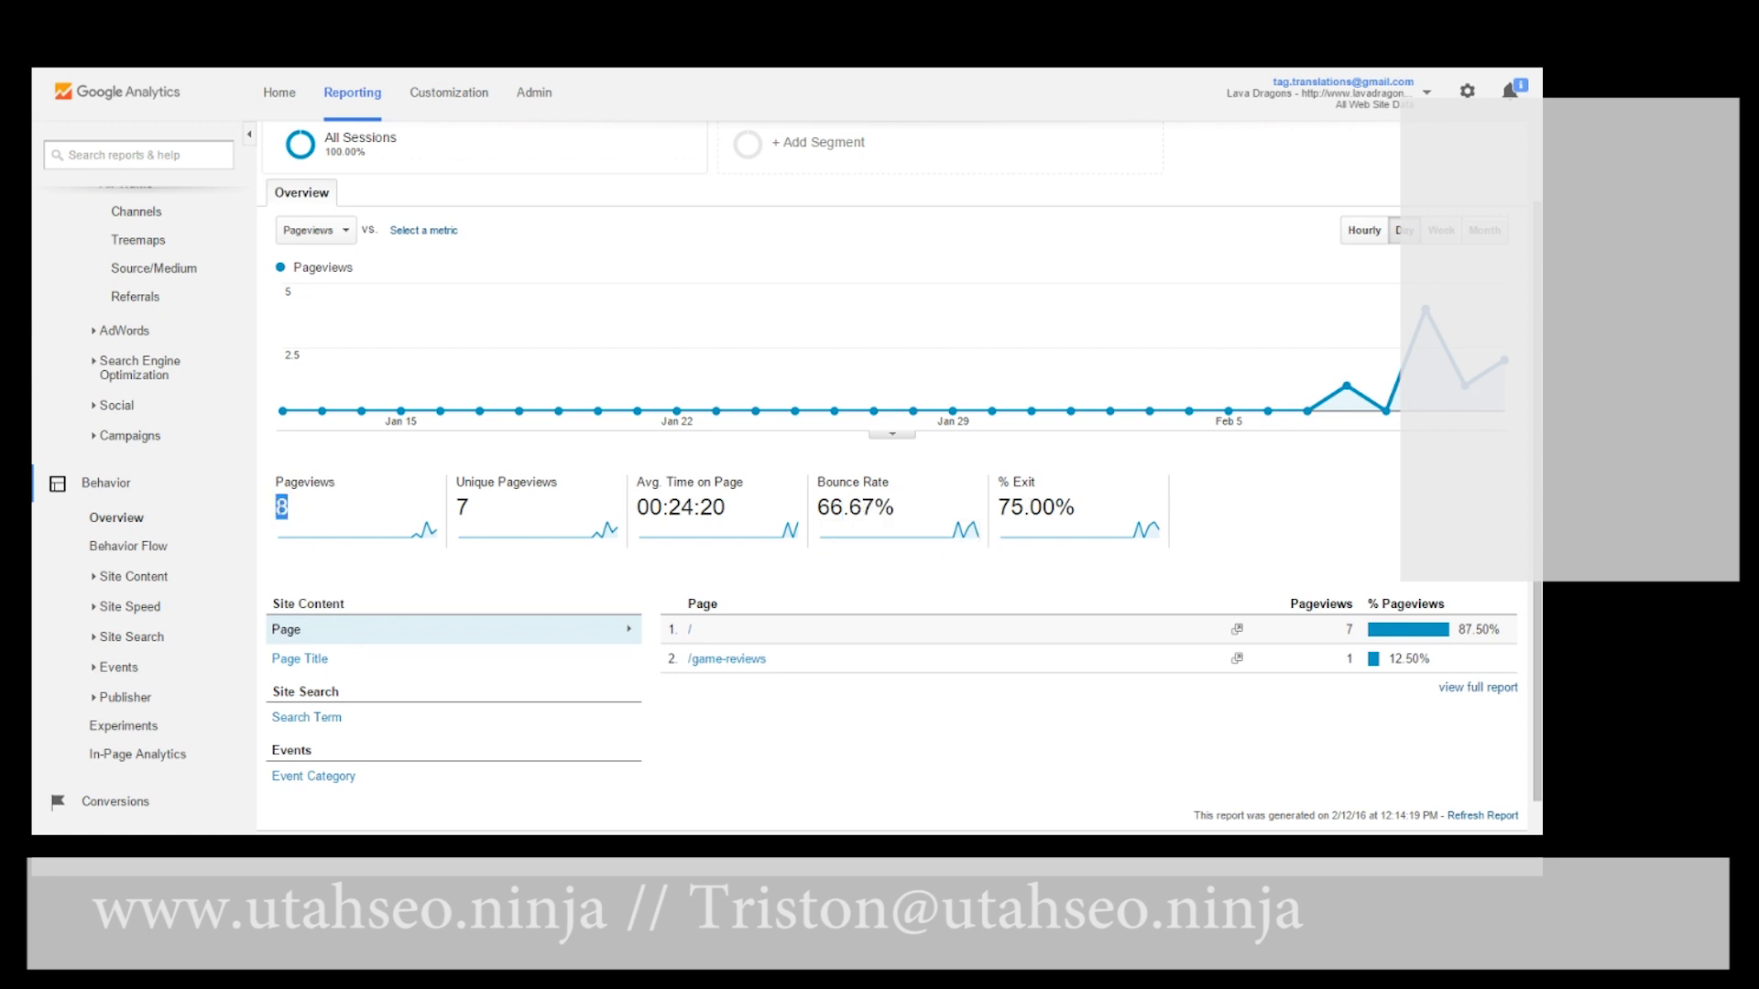
- Open the Behavior Flow report and examine the through traffic and drop-offs for the starting page
click(133, 547)
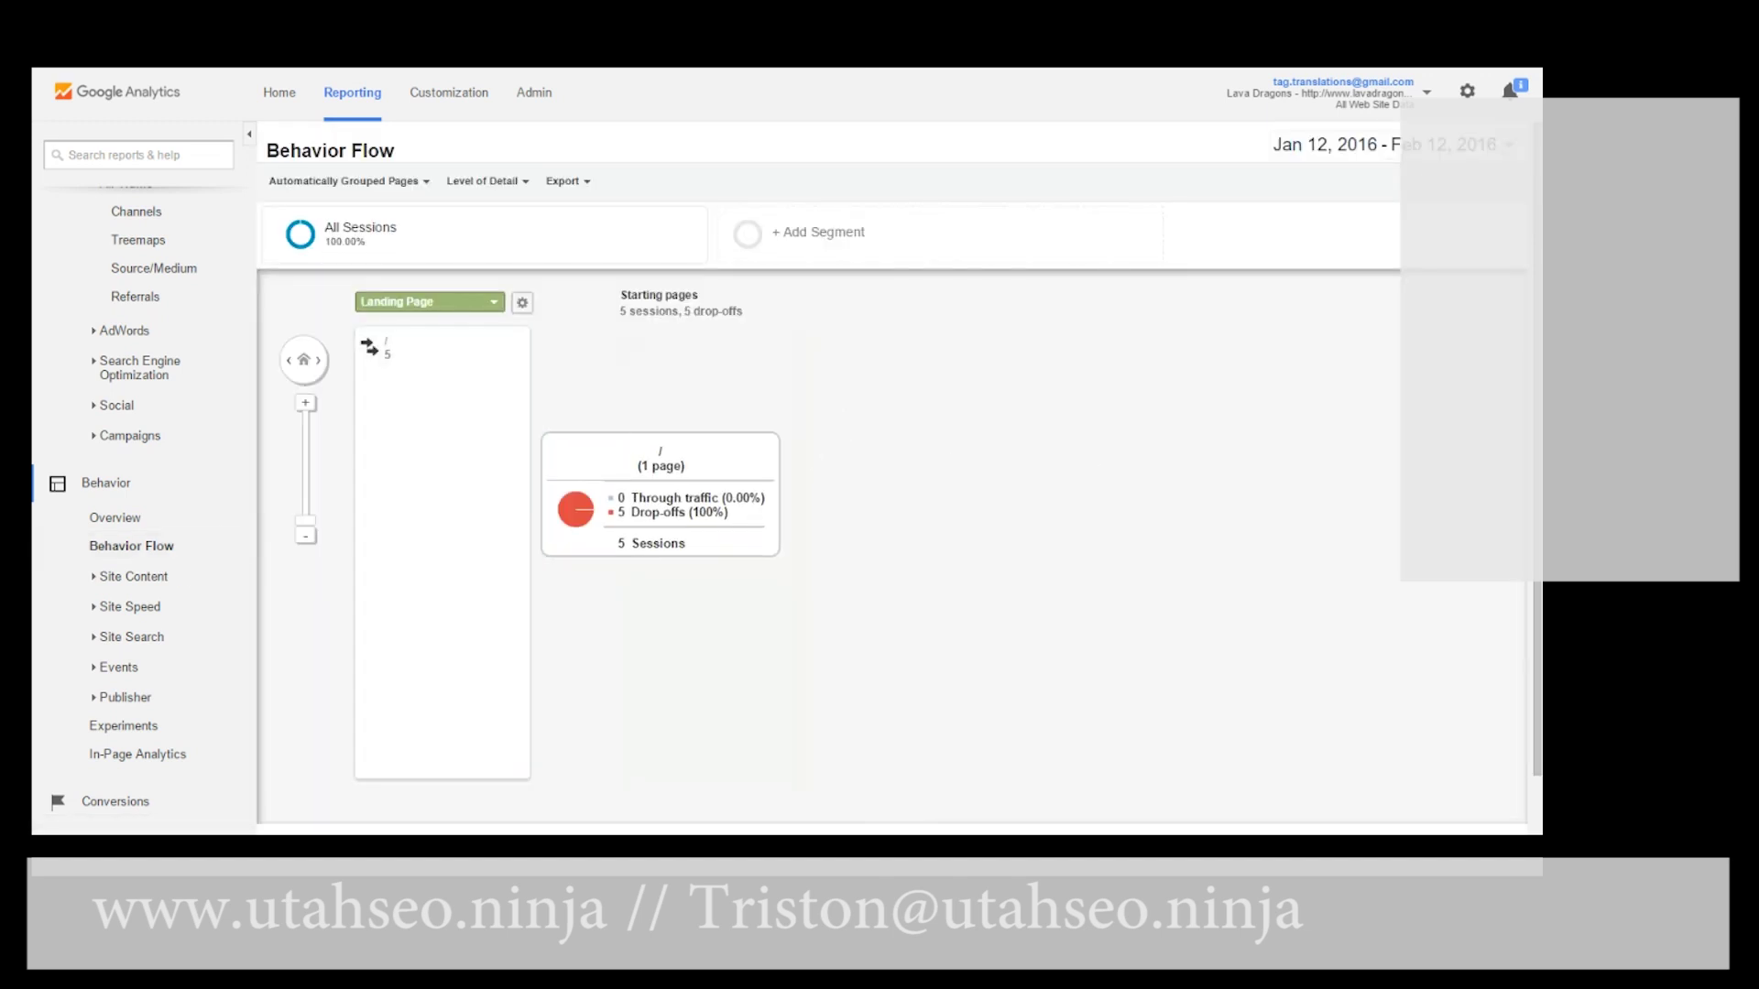
scroll(893, 458, down, 1)
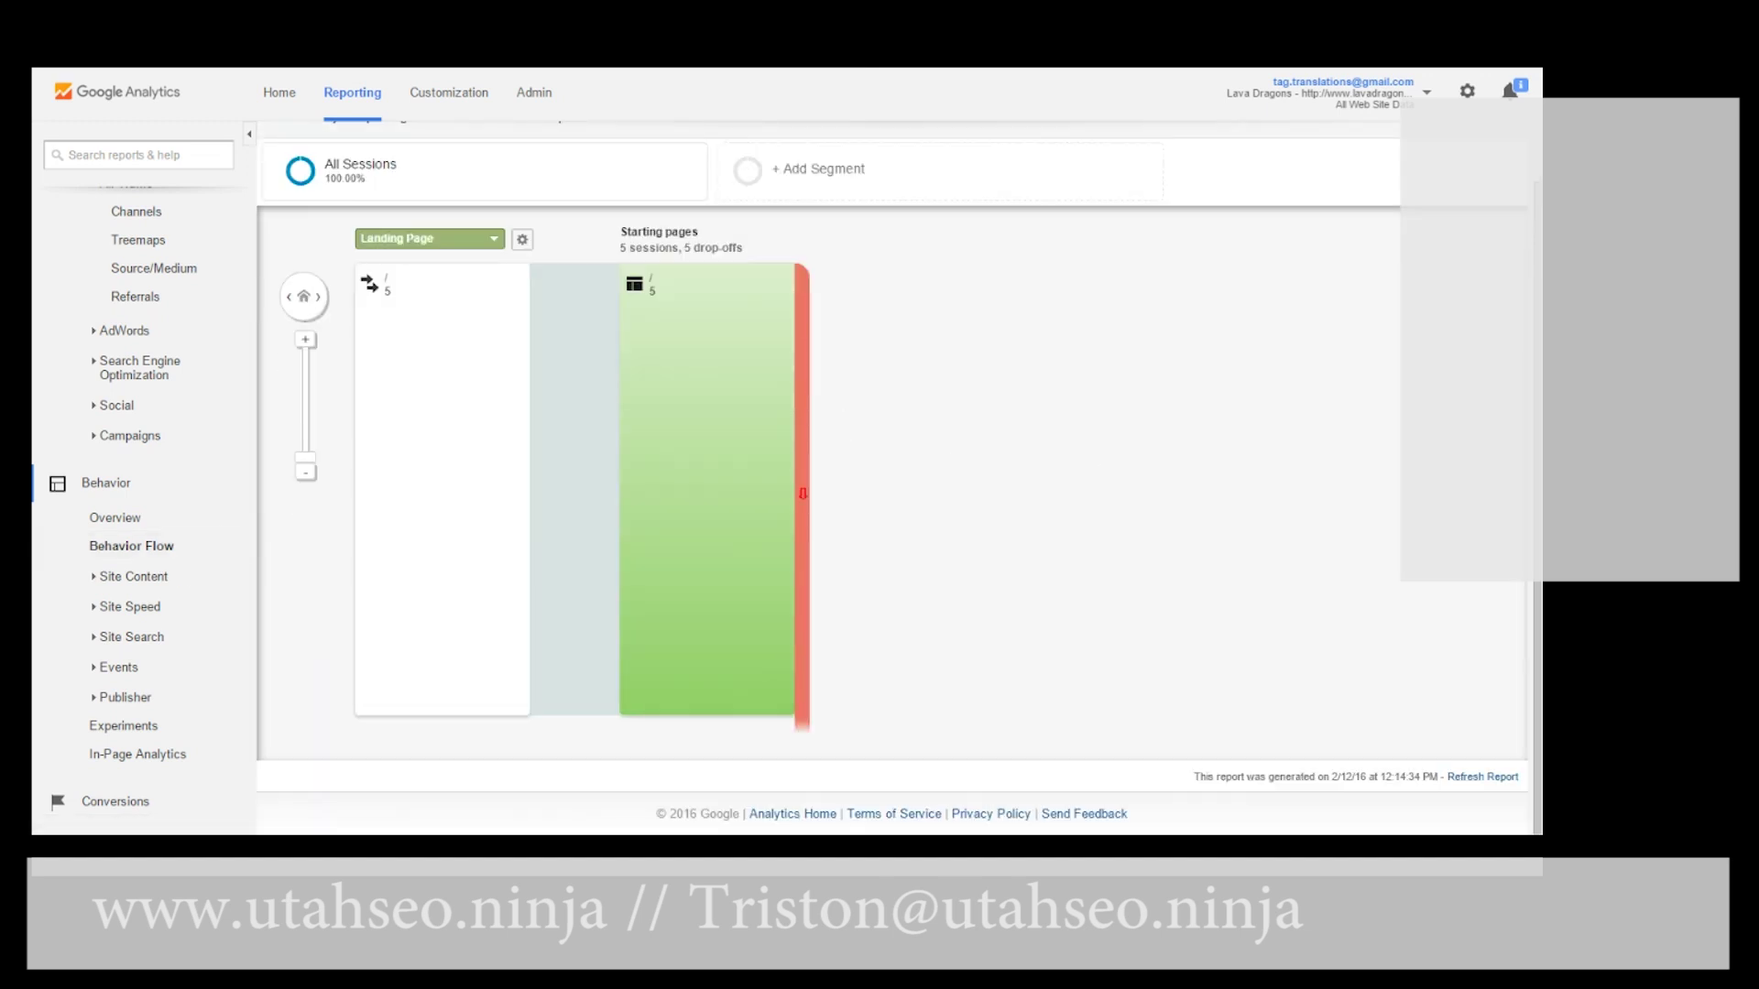
scroll(790, 532, up, 1)
mouse_move(696, 459)
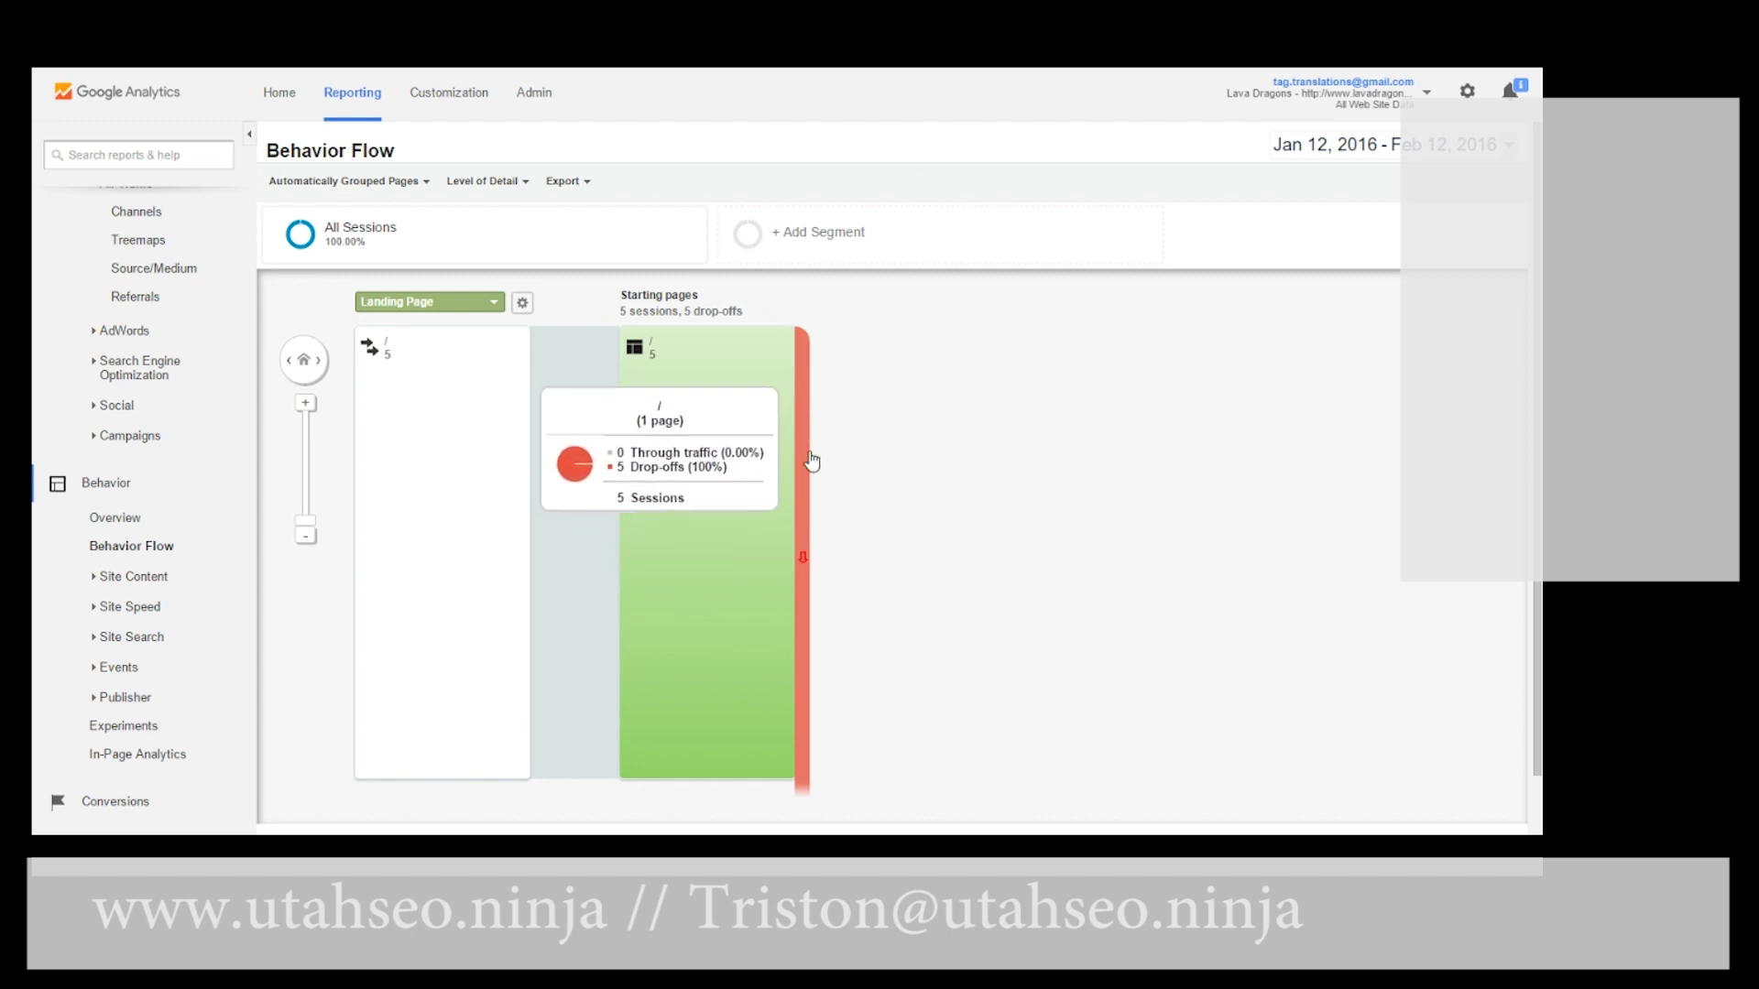
mouse_move(719, 609)
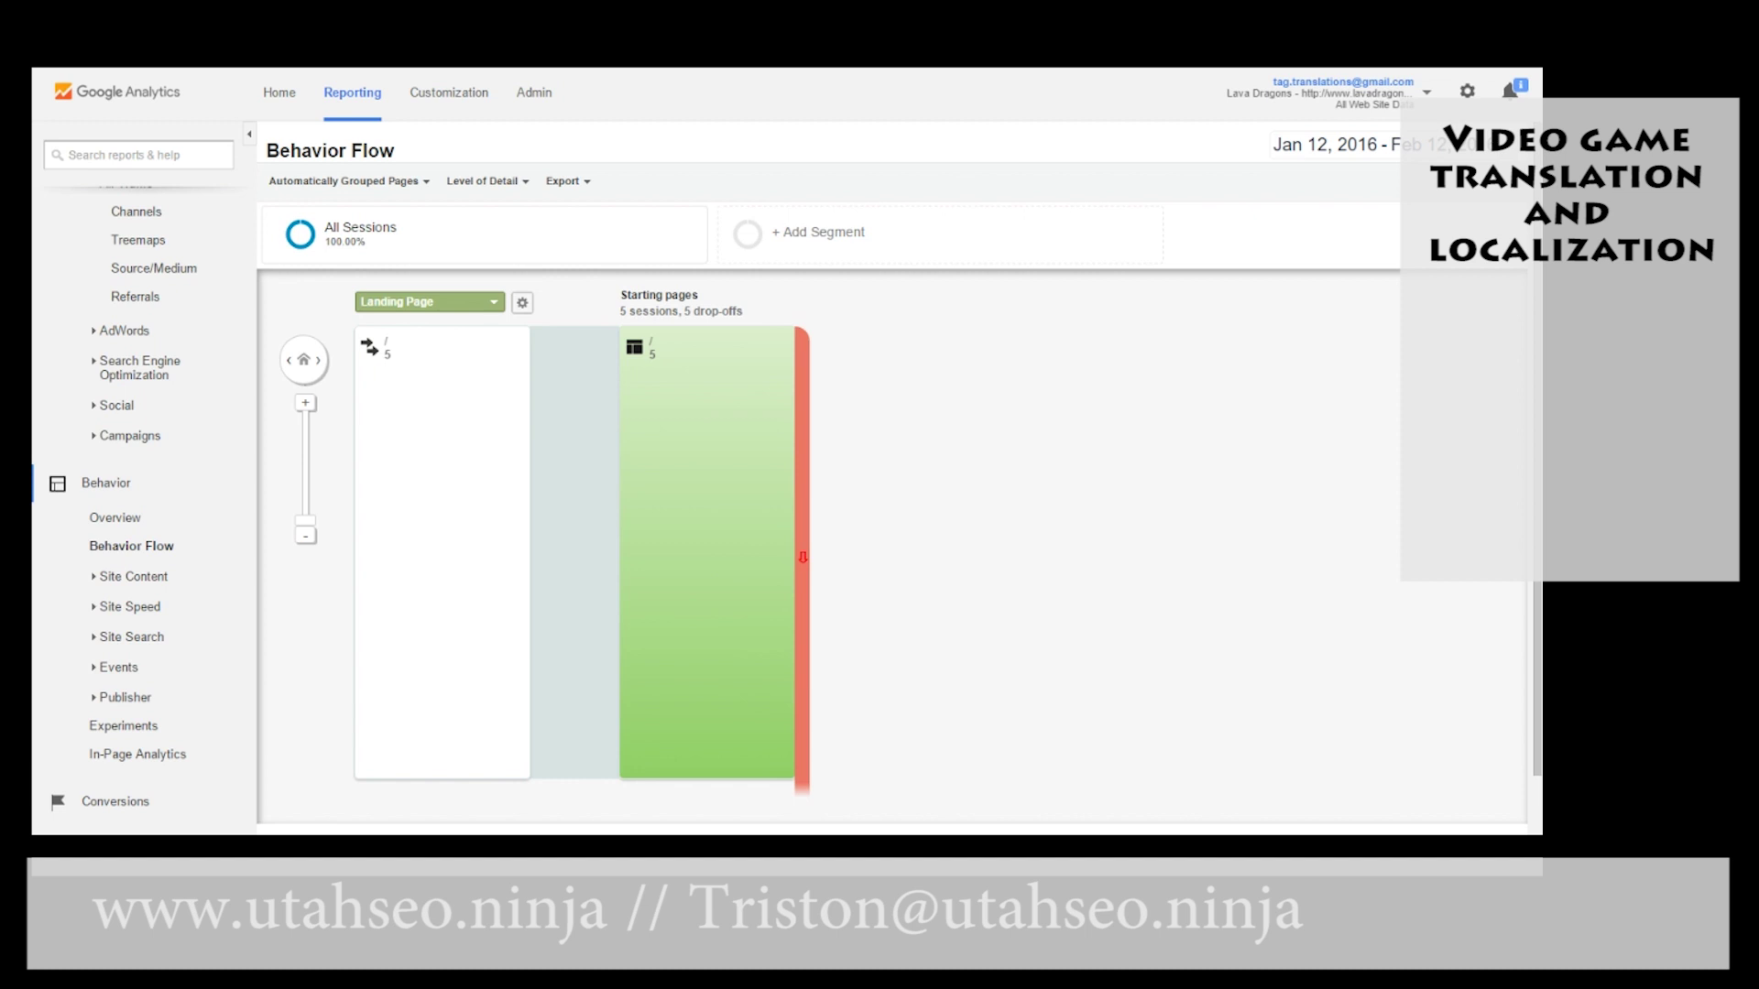
scroll(889, 495, down, 1)
scroll(889, 495, up, 1)
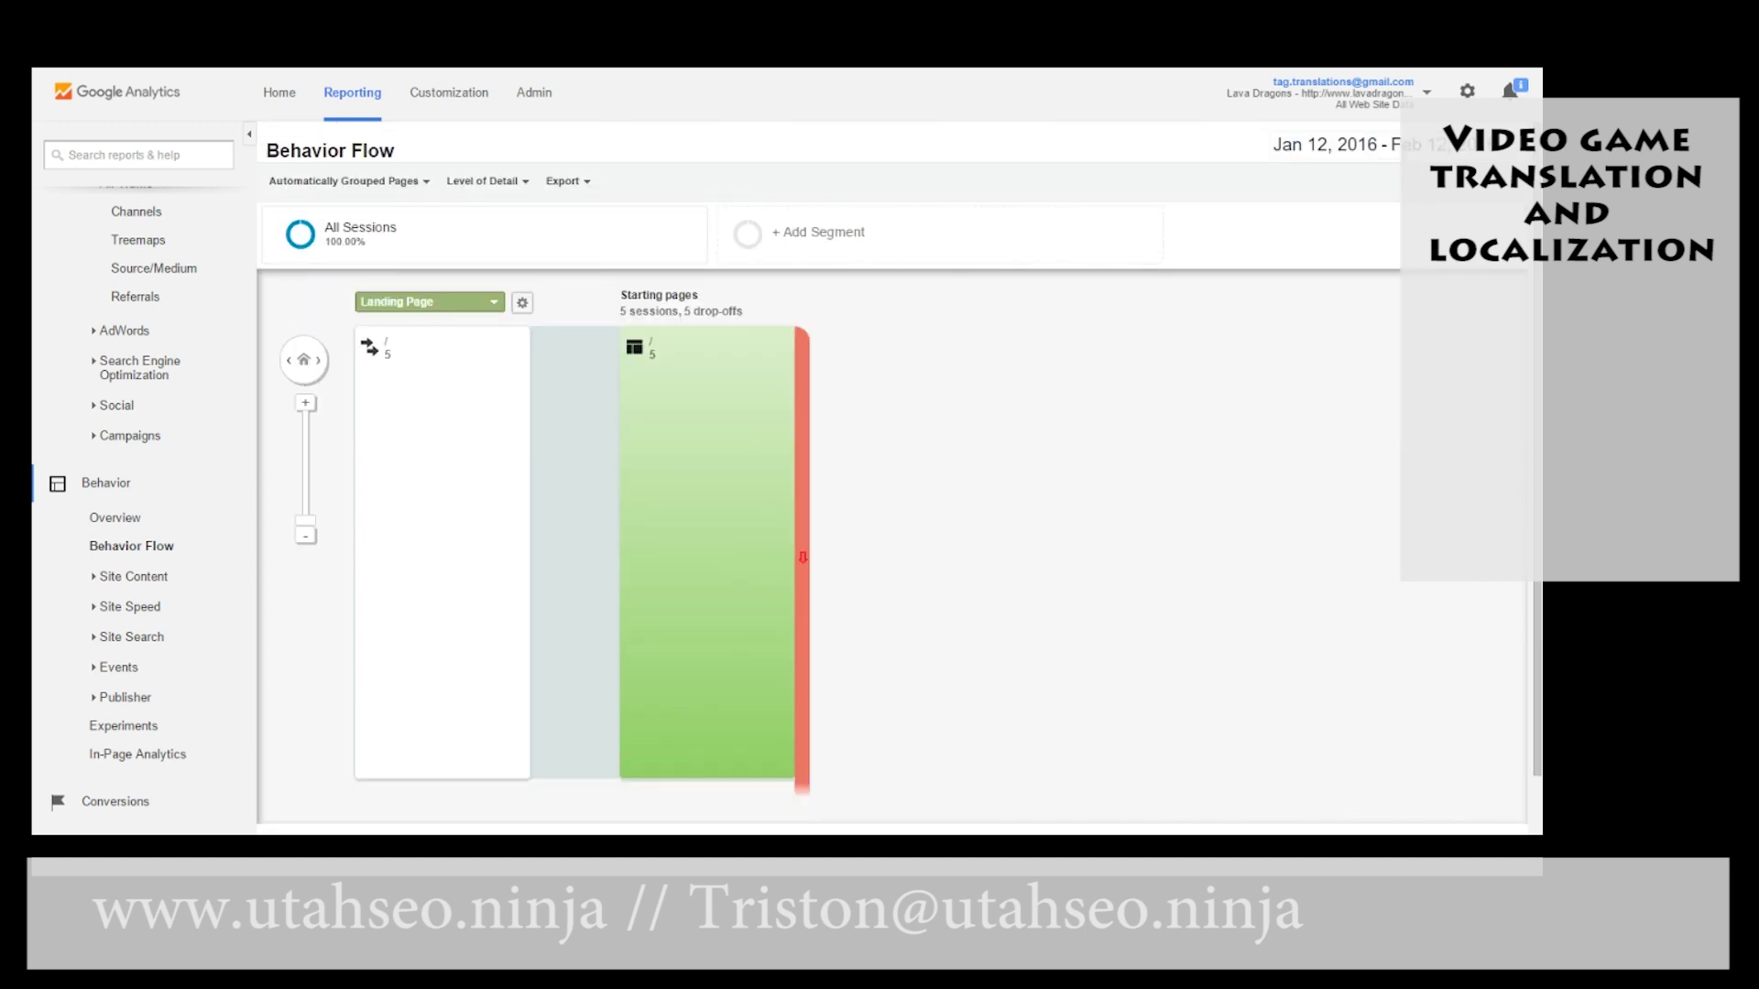